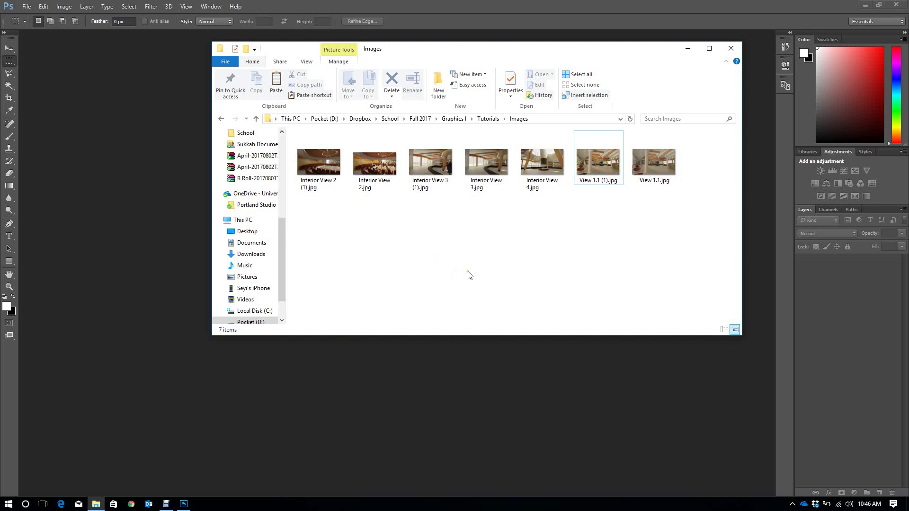
# Switch to Chrome, dismiss the Dropbox request to download multiple files, and bring up the Skalgubbar site
pyautogui.hotkey('alt', 'Tab')
pyautogui.press('Tab')
pyautogui.press('Tab')
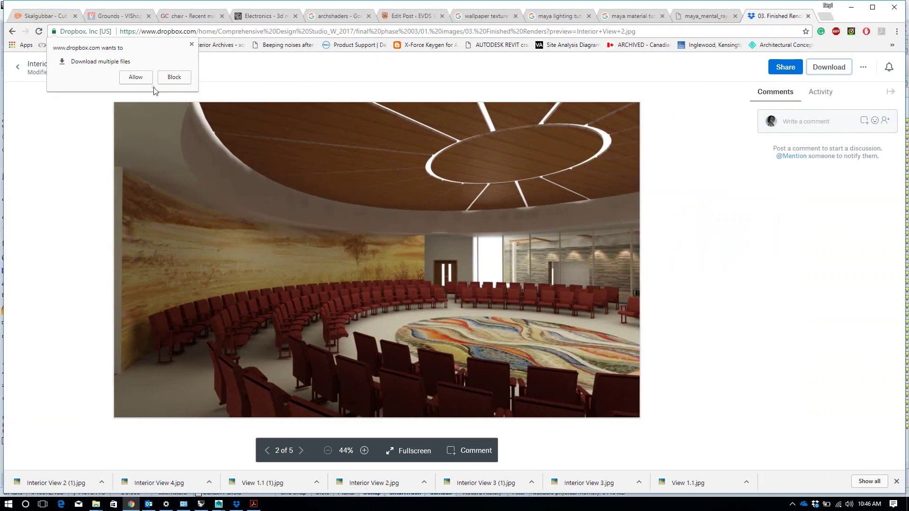
pyautogui.click(191, 45)
pyautogui.click(52, 16)
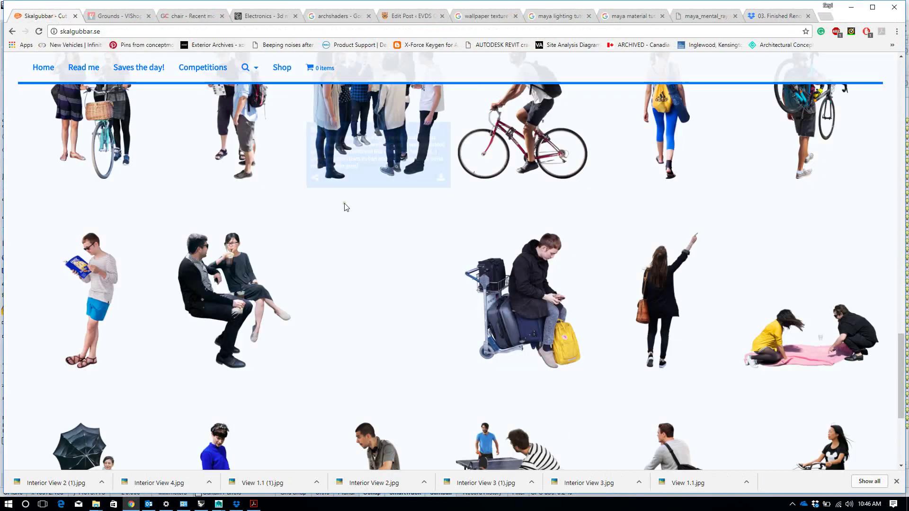
# Browse the cutout people on the Skalgubbar homepage and highlight the site's address
pyautogui.scroll(4, 360, 209)
pyautogui.scroll(20, 387, 212)
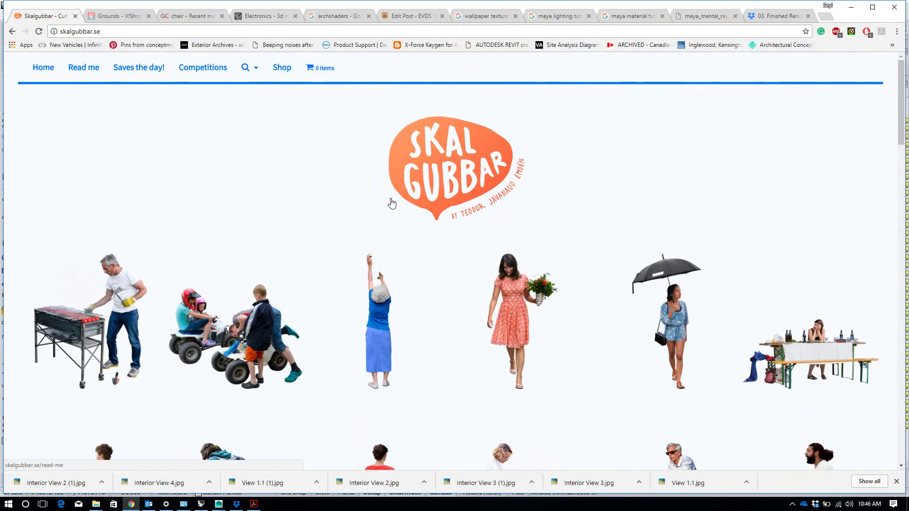
pyautogui.scroll(-10, 387, 211)
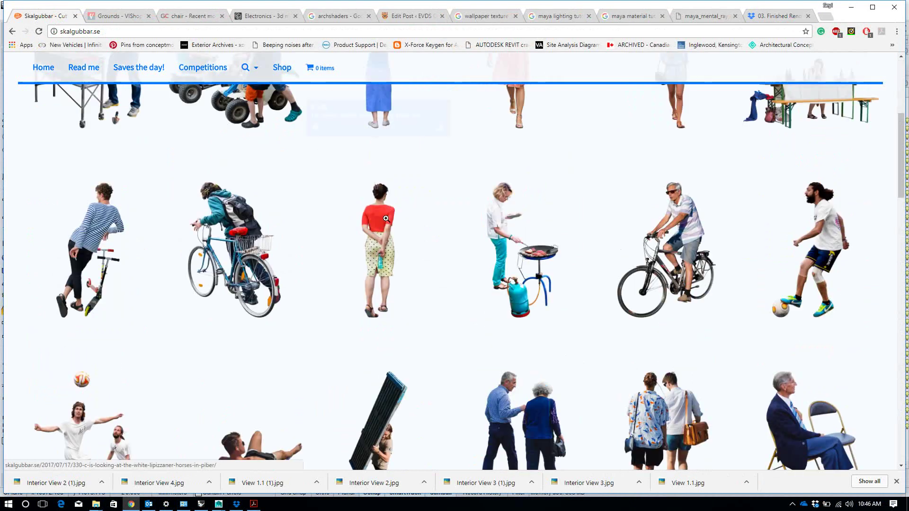
pyautogui.scroll(6, 586, 264)
pyautogui.scroll(5, 596, 261)
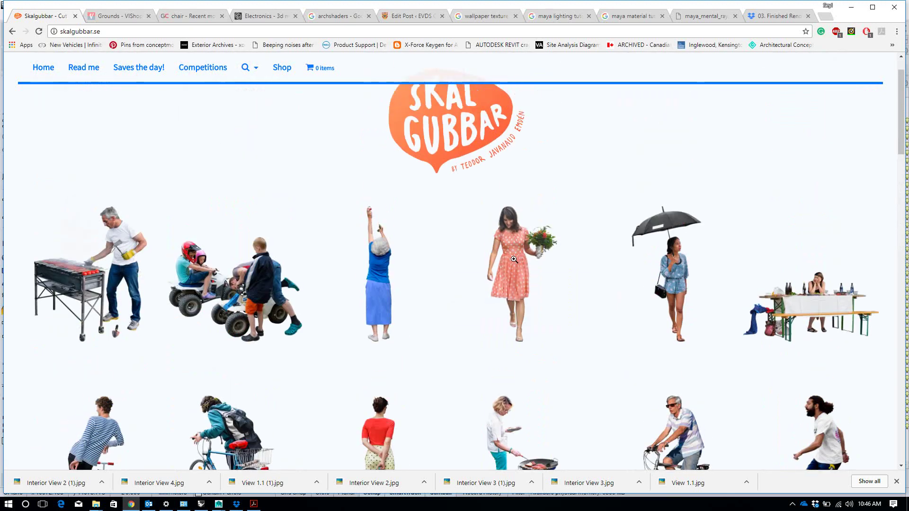
pyautogui.click(116, 31)
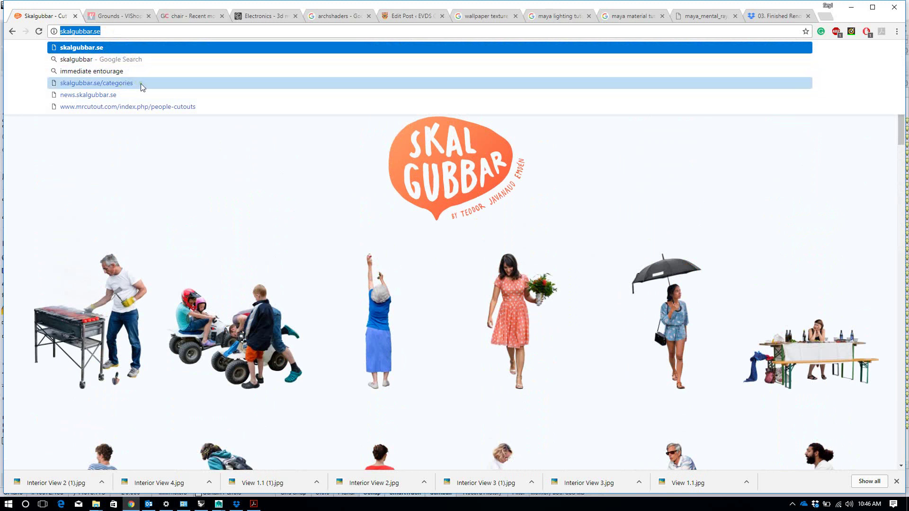
pyautogui.scroll(-20, 171, 203)
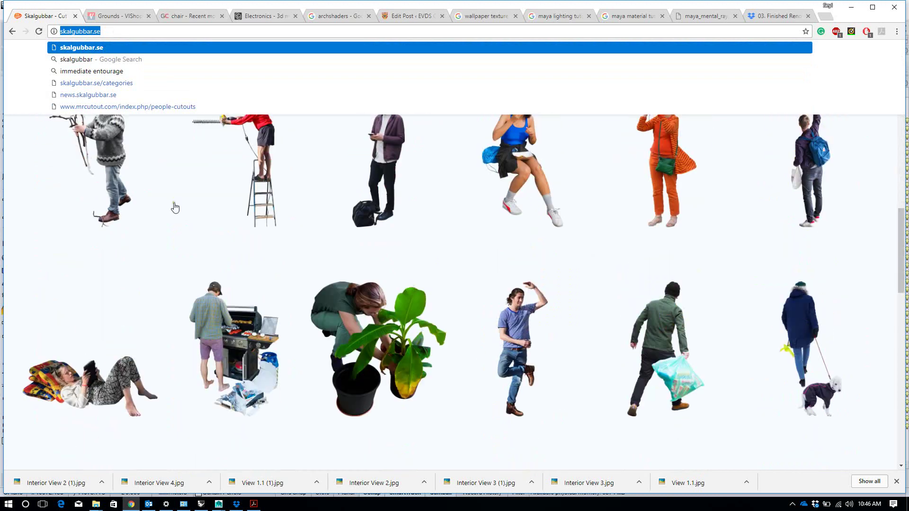
pyautogui.scroll(-5, 177, 204)
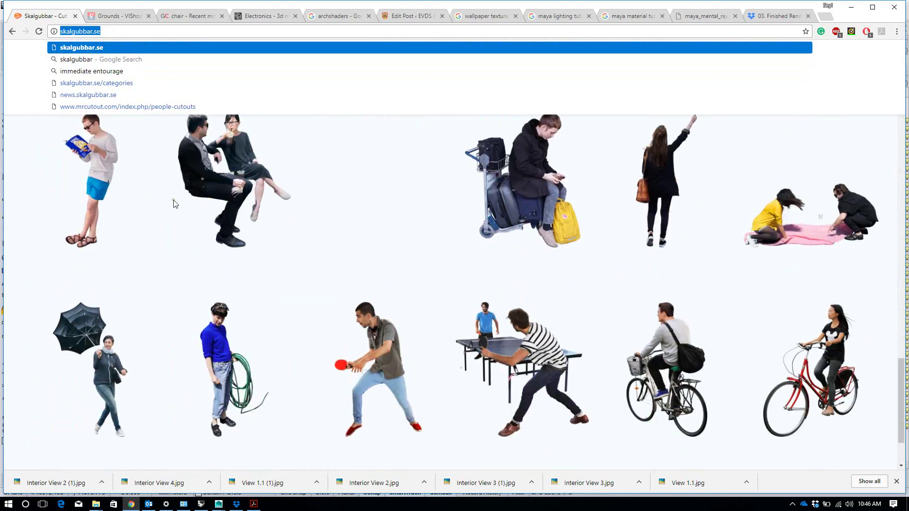
pyautogui.scroll(-15, 173, 203)
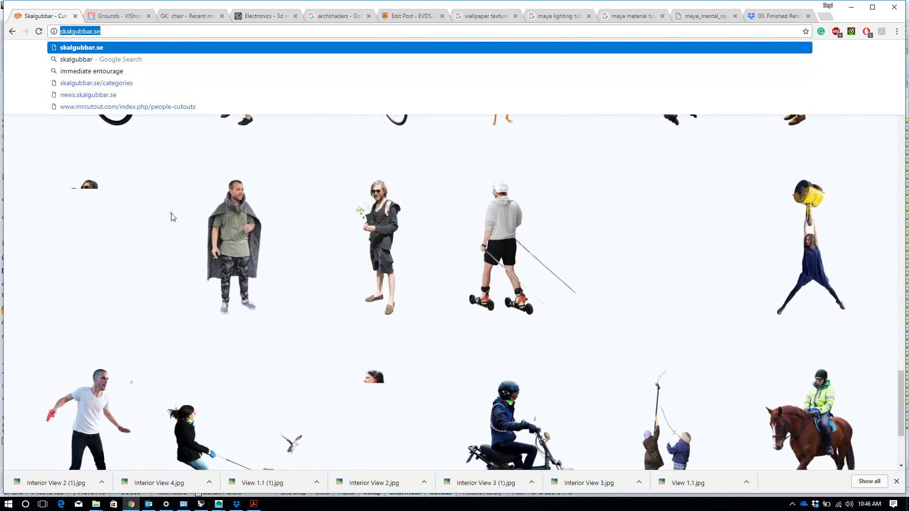
pyautogui.scroll(7, 172, 216)
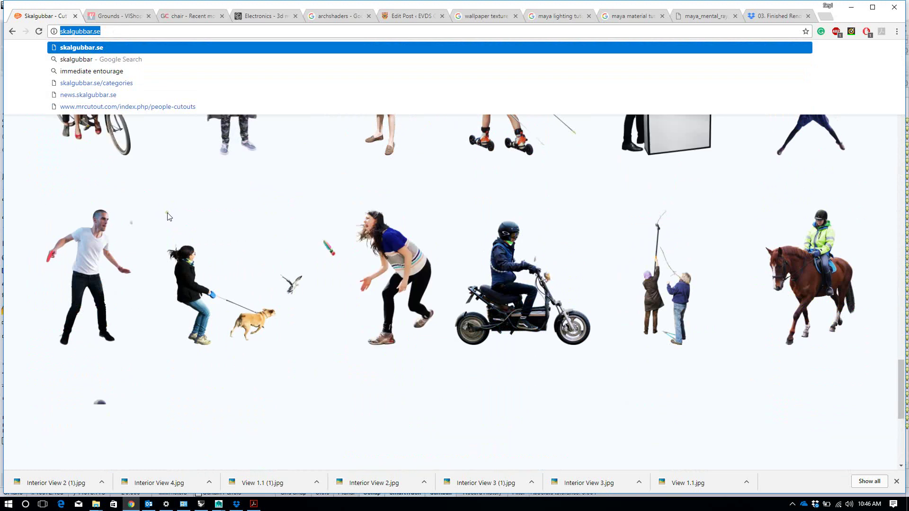
pyautogui.scroll(8, 172, 216)
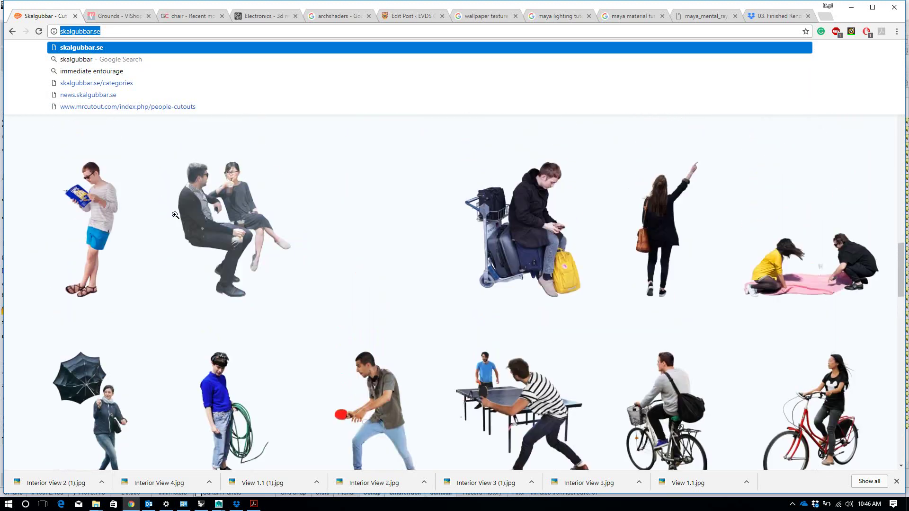
pyautogui.scroll(9, 172, 217)
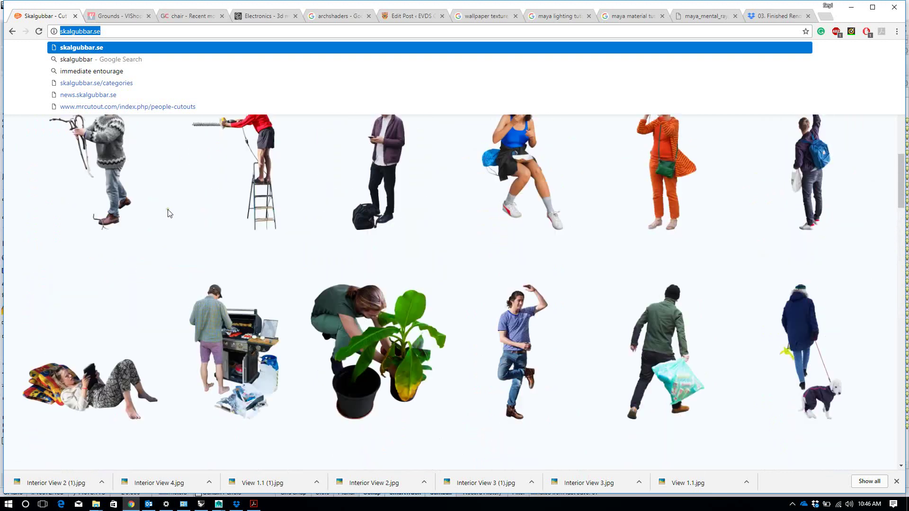
# Look at the ground textures on VIShopper, then return to the start of the Skalgubbar cutout gallery
pyautogui.click(117, 16)
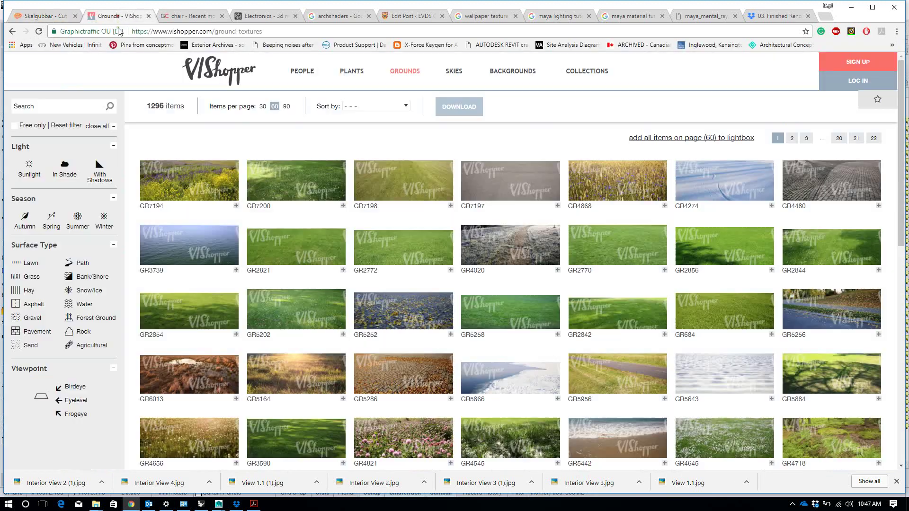
pyautogui.click(48, 17)
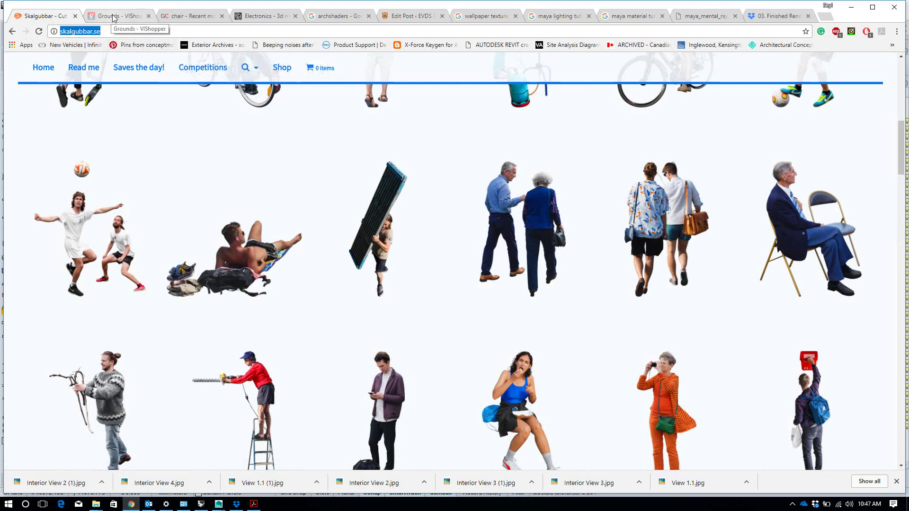
pyautogui.scroll(8, 329, 272)
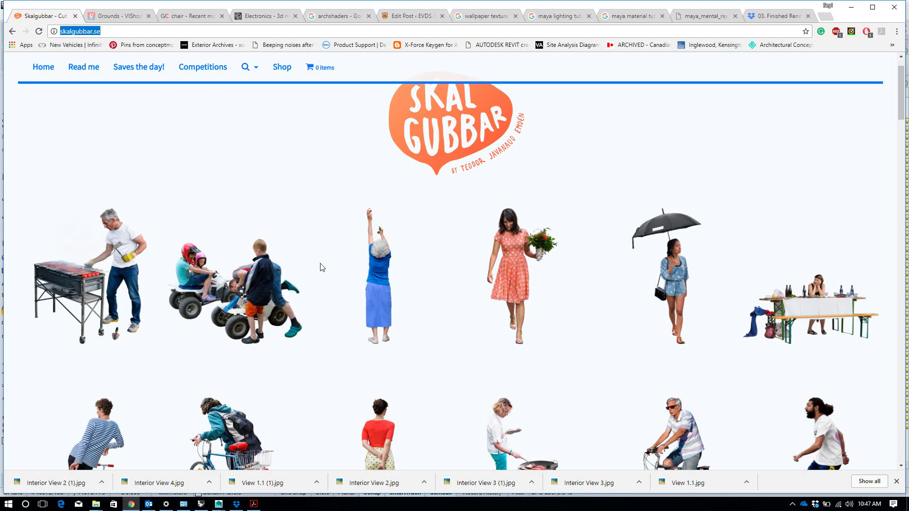
# Search Google for "ultrajournal evds" in a new browser tab
pyautogui.click(825, 16)
pyautogui.write('ultr')
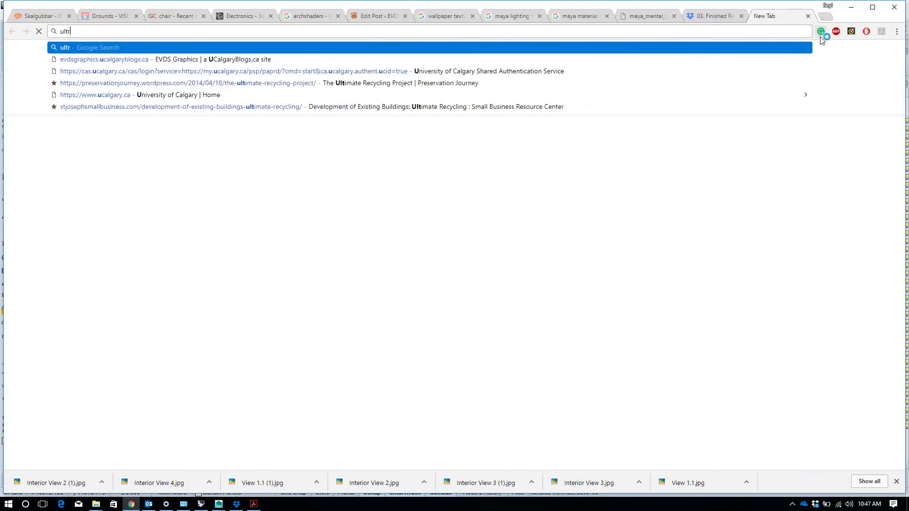
pyautogui.write('ajourn')
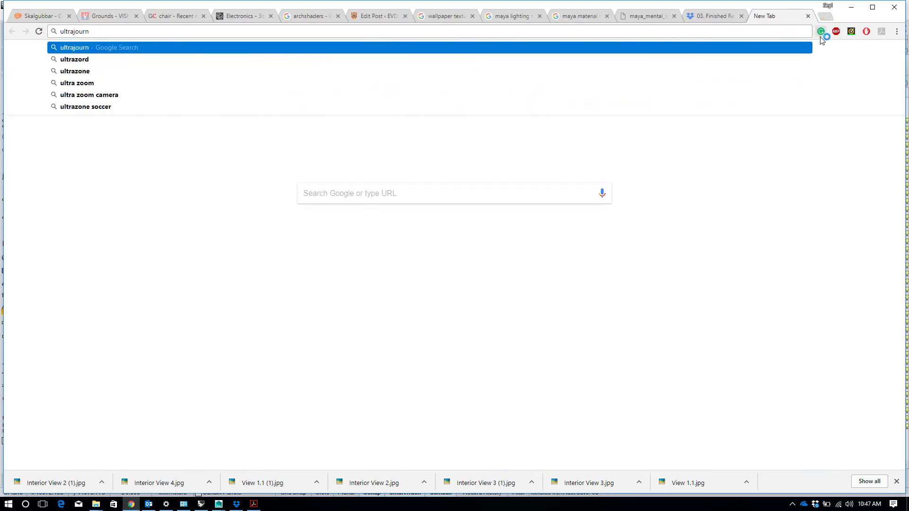
pyautogui.write('al')
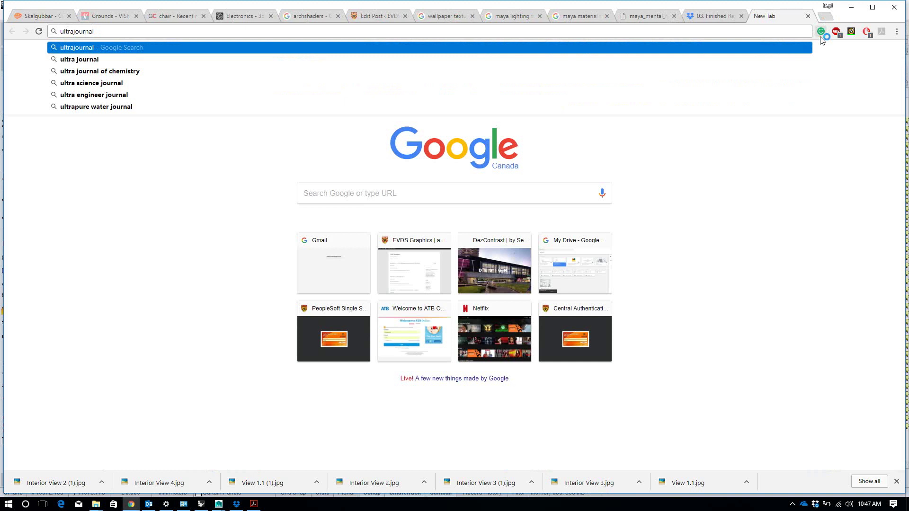
pyautogui.write(' evds')
pyautogui.press('Return')
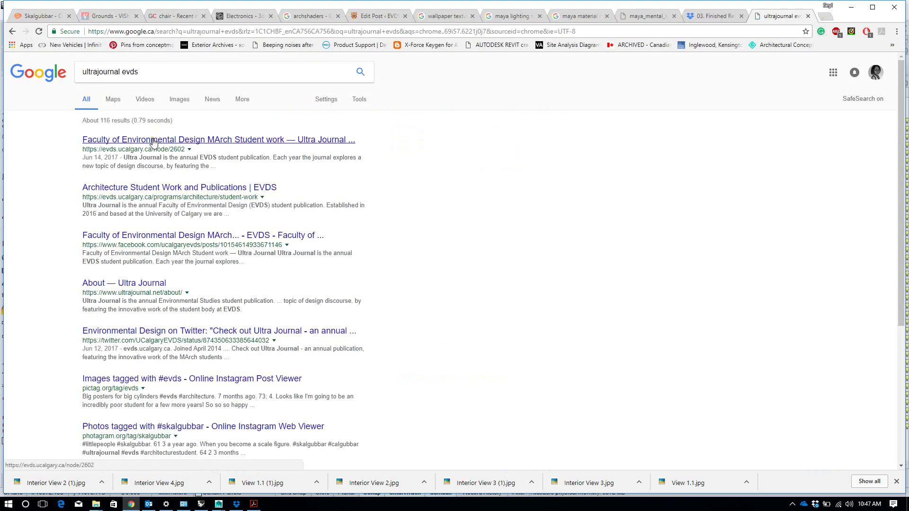
pyautogui.click(158, 140)
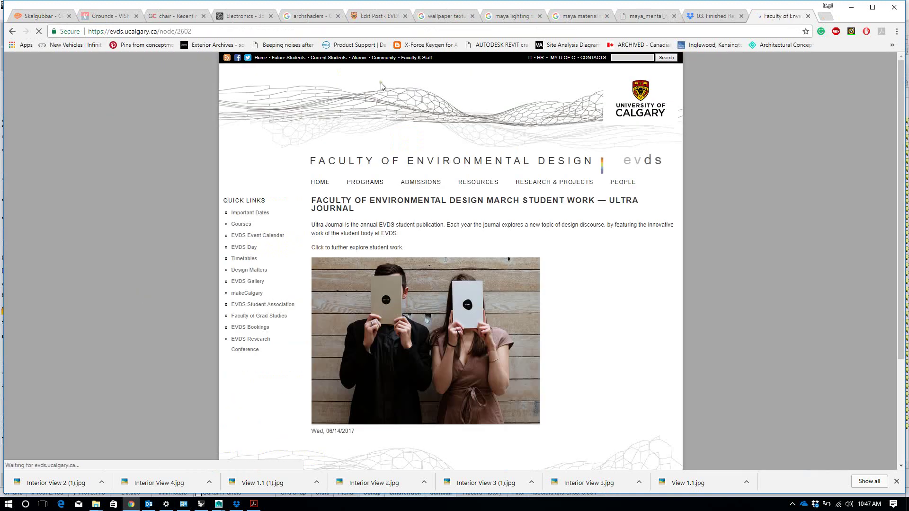
pyautogui.scroll(-3, 203, 127)
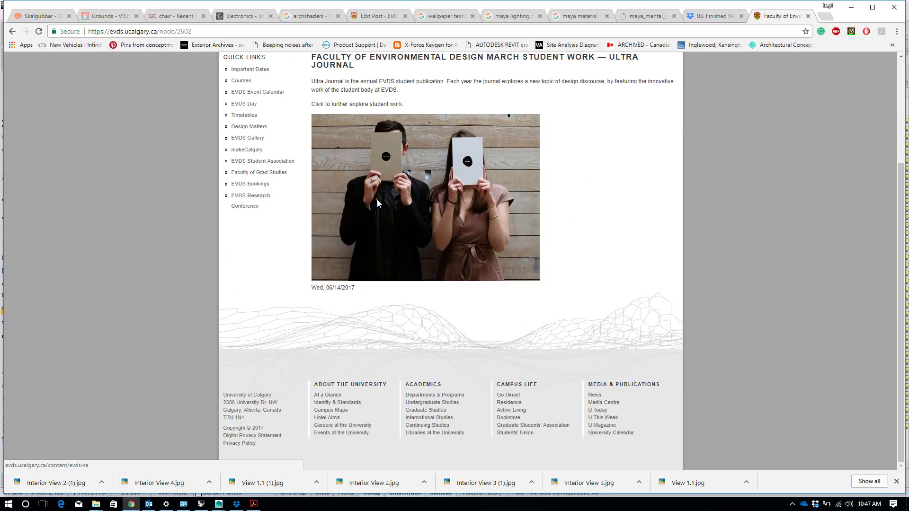
pyautogui.click(11, 32)
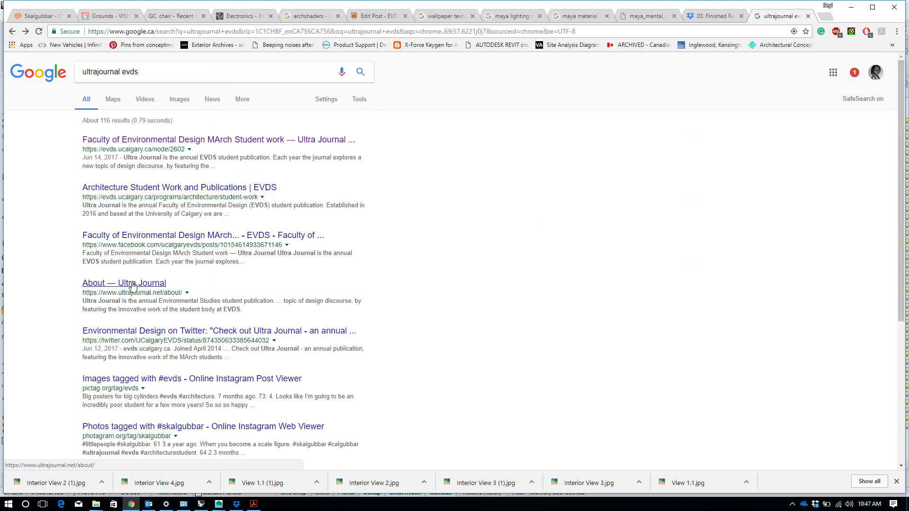
# Open the "About — Ultra Journal" search result in its own tab and go to the site's Calgubbar page
pyautogui.middleClick(132, 286)
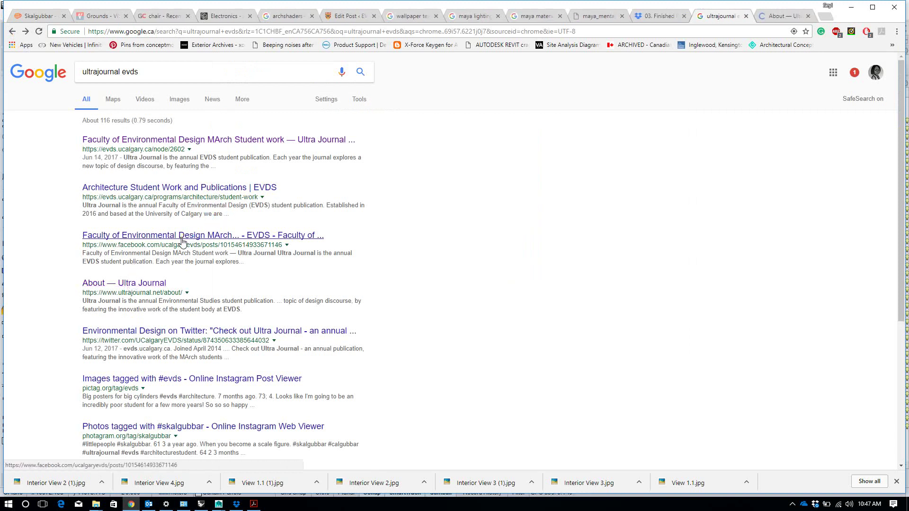
pyautogui.click(774, 18)
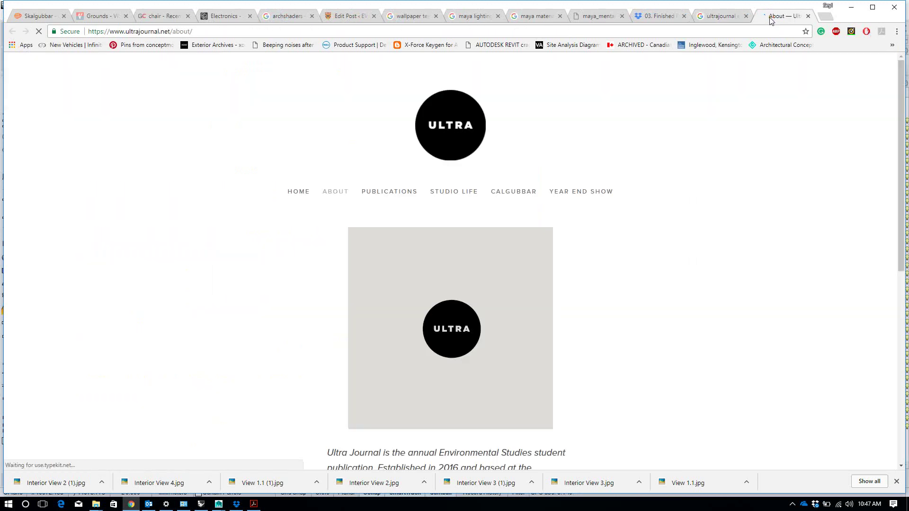
pyautogui.scroll(-1, 513, 186)
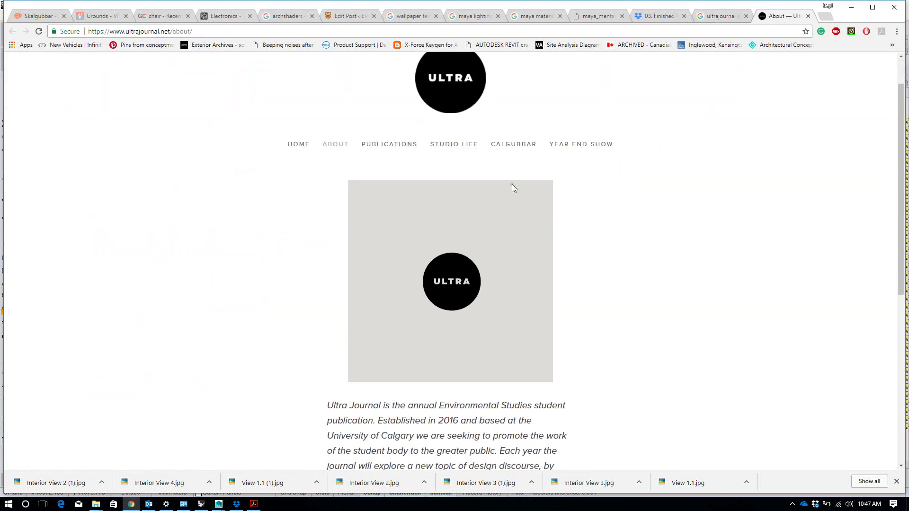
pyautogui.click(517, 150)
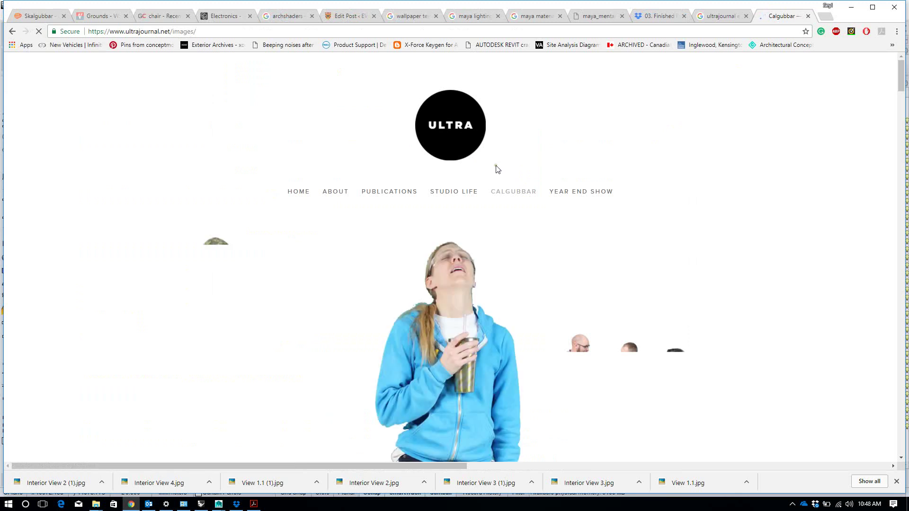
# Browse the cutout people on Ultra Journal's Calgubbar page
pyautogui.scroll(-1, 506, 173)
pyautogui.scroll(-2, 532, 219)
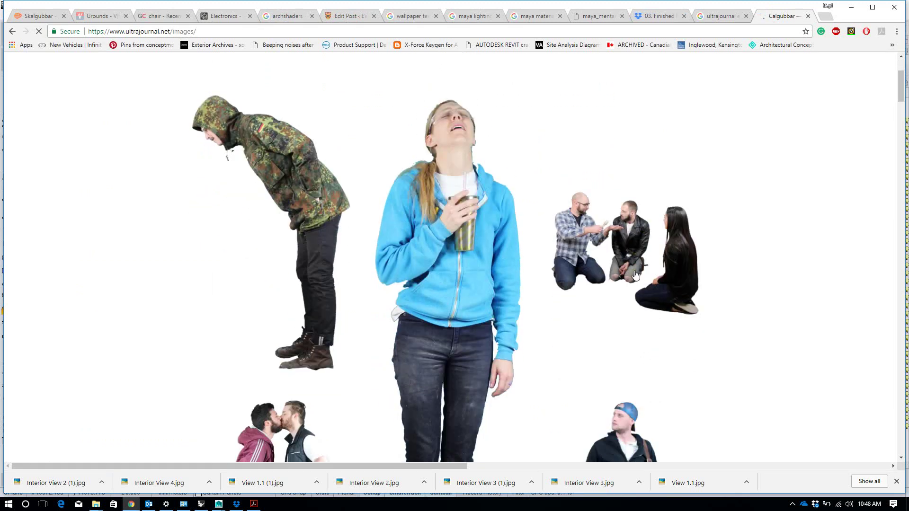
pyautogui.scroll(-4, 640, 246)
pyautogui.scroll(-5, 640, 271)
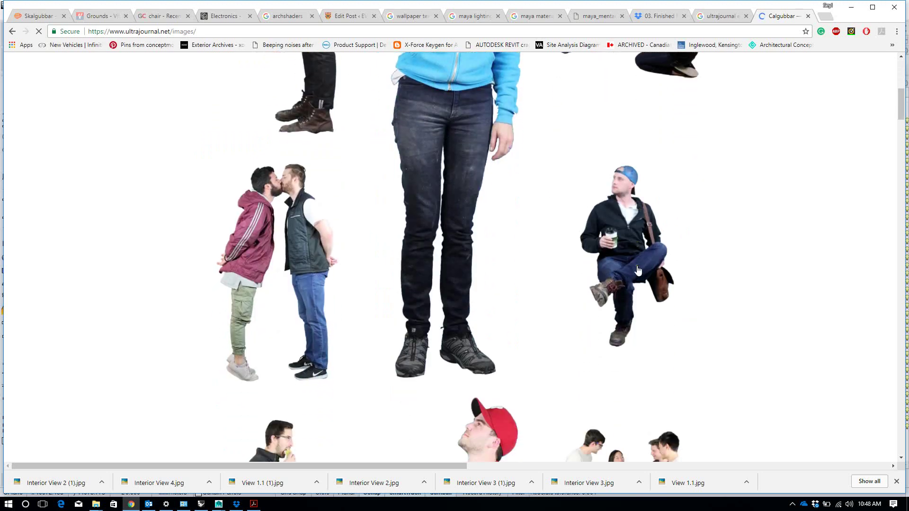
pyautogui.scroll(-9, 638, 271)
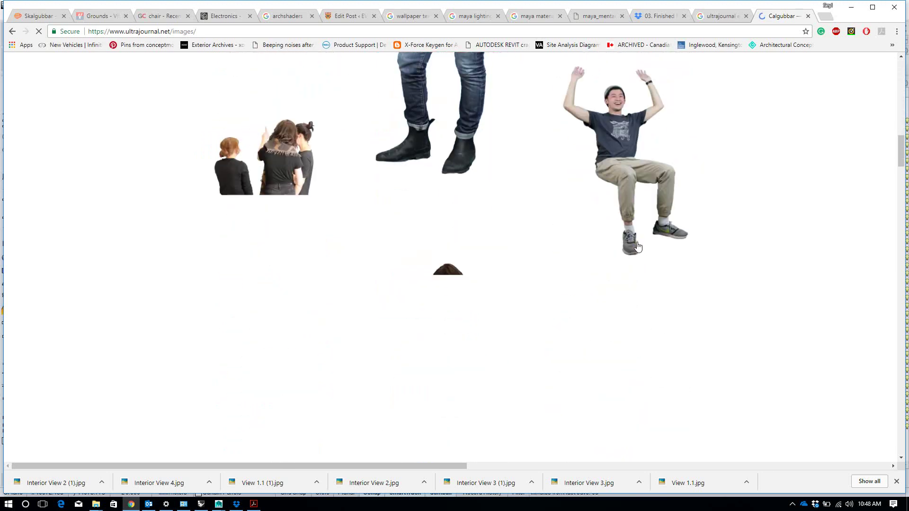
pyautogui.scroll(-2, 649, 258)
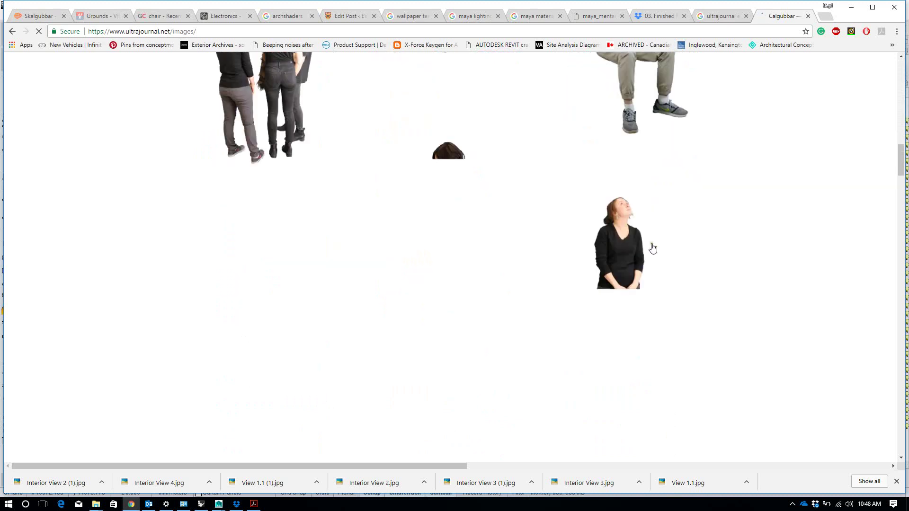
pyautogui.scroll(4, 644, 244)
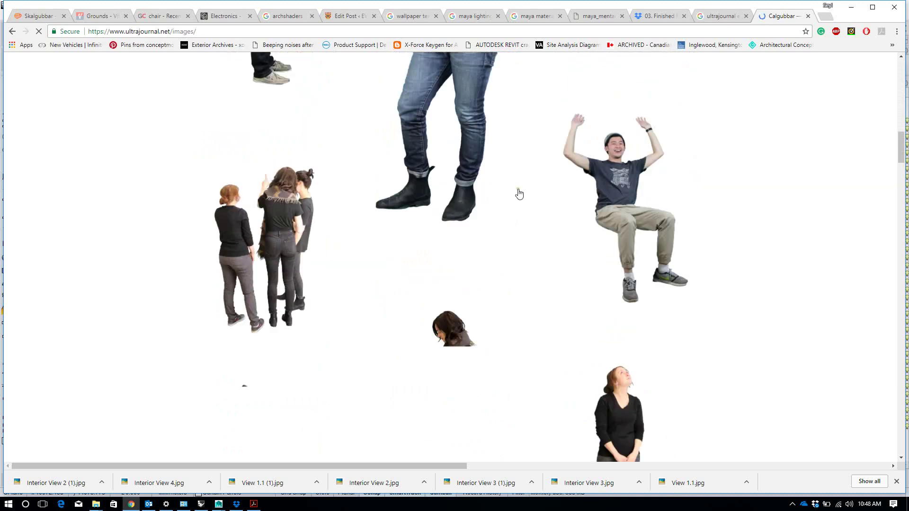
pyautogui.scroll(-5, 599, 230)
pyautogui.scroll(-20, 581, 242)
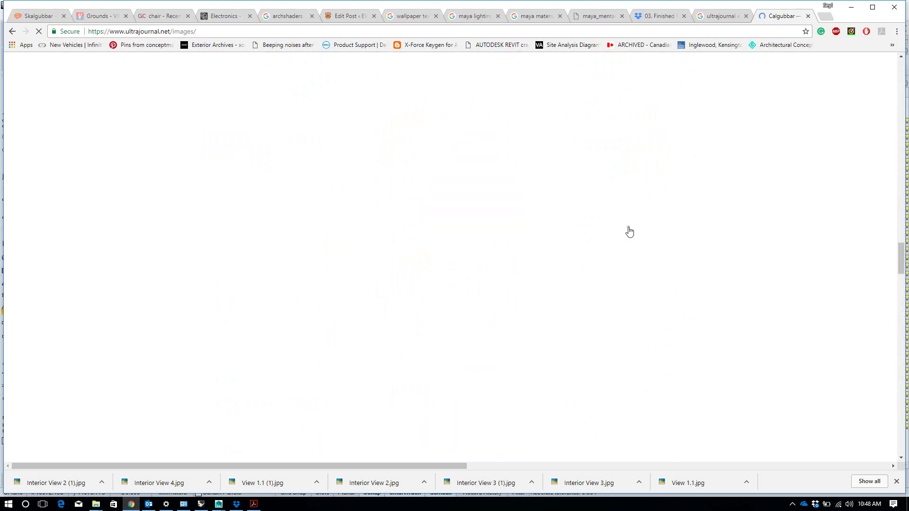
pyautogui.scroll(-2, 648, 278)
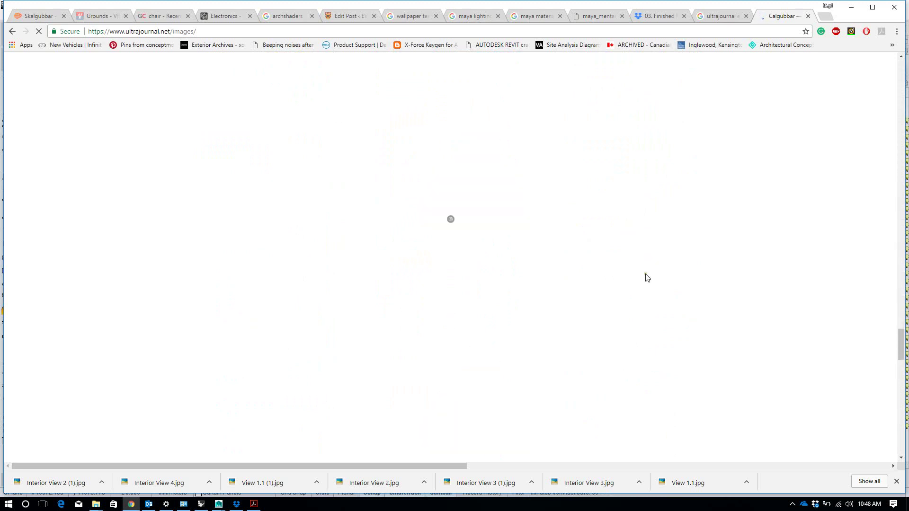
pyautogui.moveTo(901, 351); pyautogui.dragTo(906, 301)
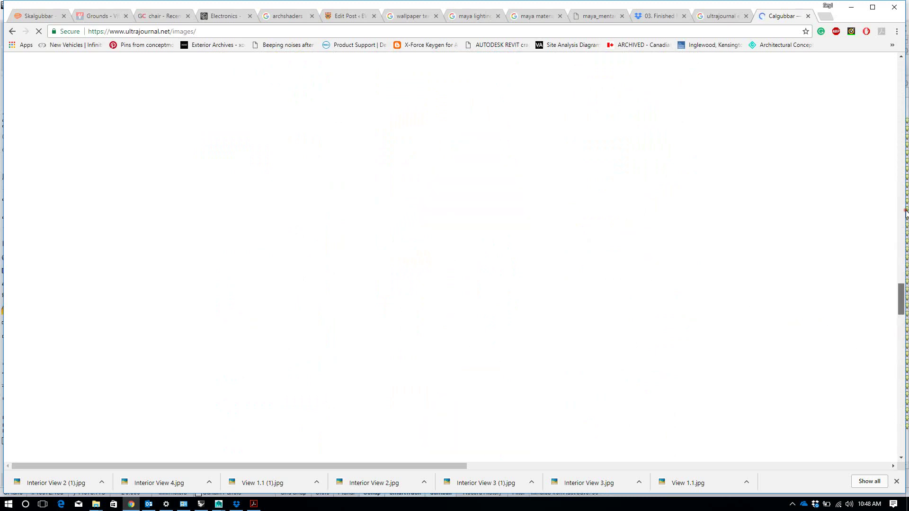
pyautogui.moveTo(906, 210); pyautogui.dragTo(902, 211)
pyautogui.scroll(1, 773, 203)
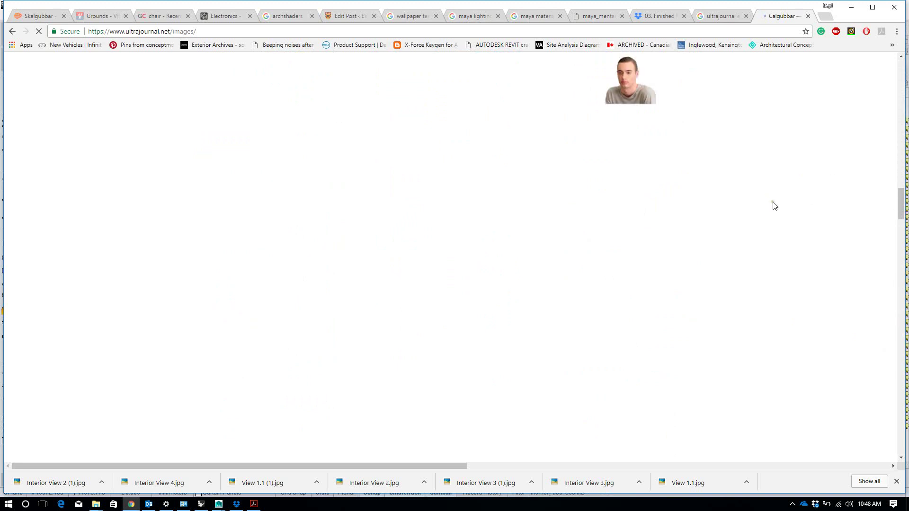
# Examine more of the standing, seated and group cutouts further down the Calgubbar page
pyautogui.scroll(10, 772, 215)
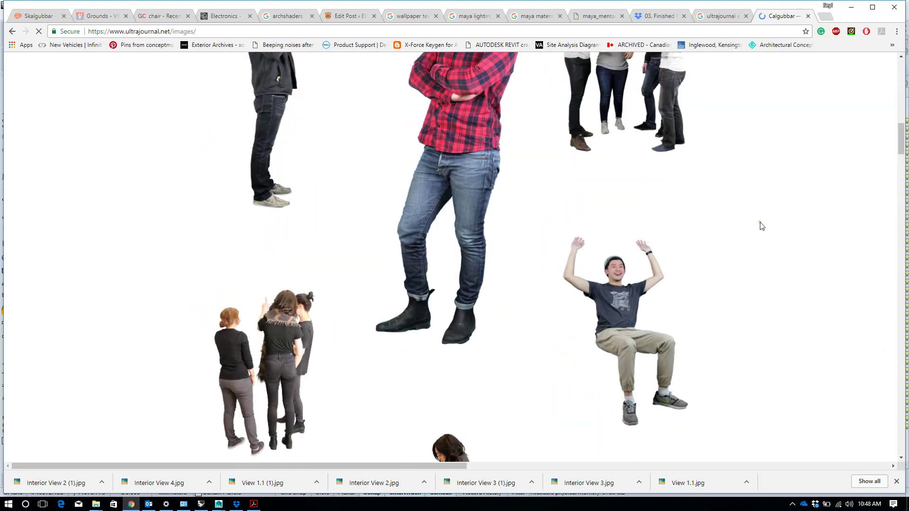
pyautogui.scroll(15, 762, 226)
pyautogui.scroll(-5, 762, 225)
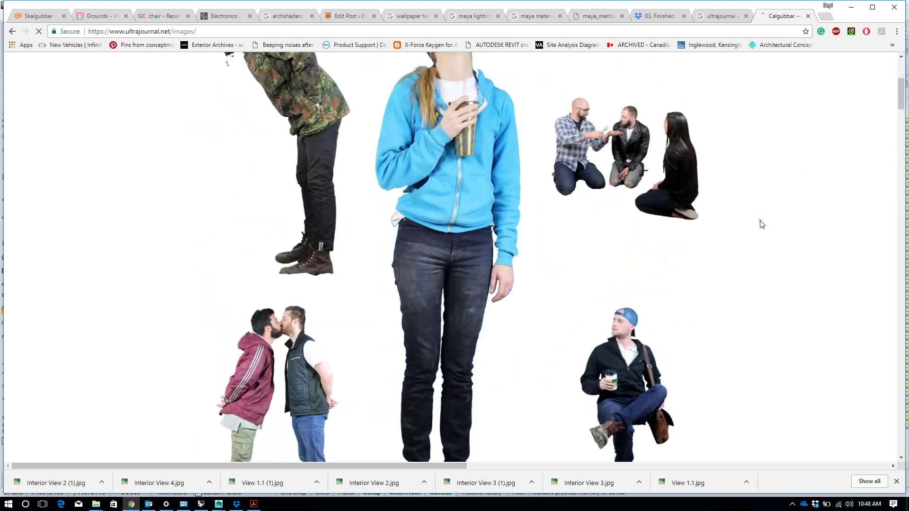
pyautogui.scroll(-8, 760, 227)
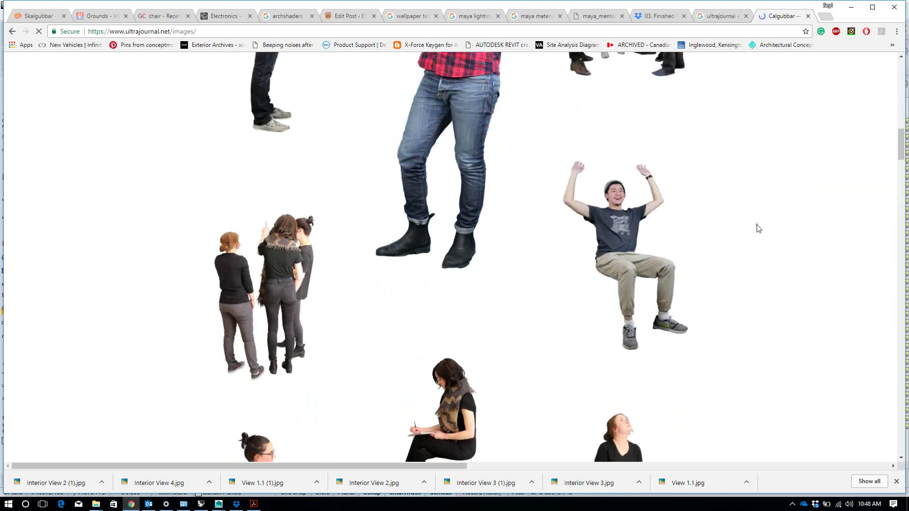
pyautogui.scroll(-4, 758, 229)
pyautogui.scroll(7, 748, 237)
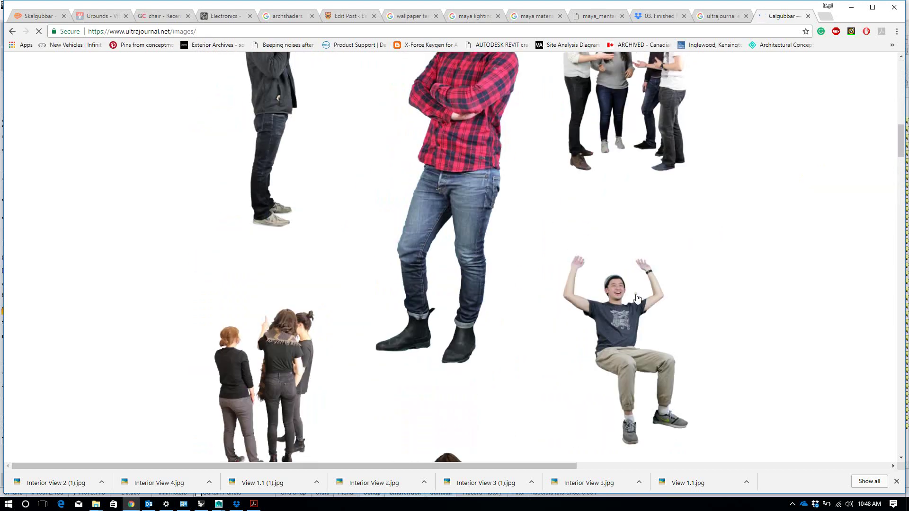
pyautogui.scroll(-4, 634, 298)
pyautogui.scroll(-7, 642, 269)
pyautogui.scroll(3, 361, 247)
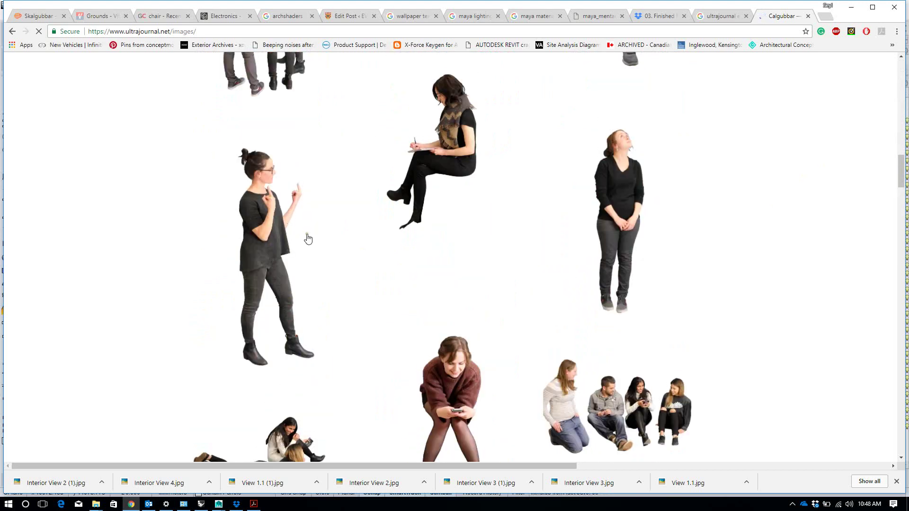
pyautogui.scroll(-6, 524, 257)
pyautogui.scroll(-7, 713, 304)
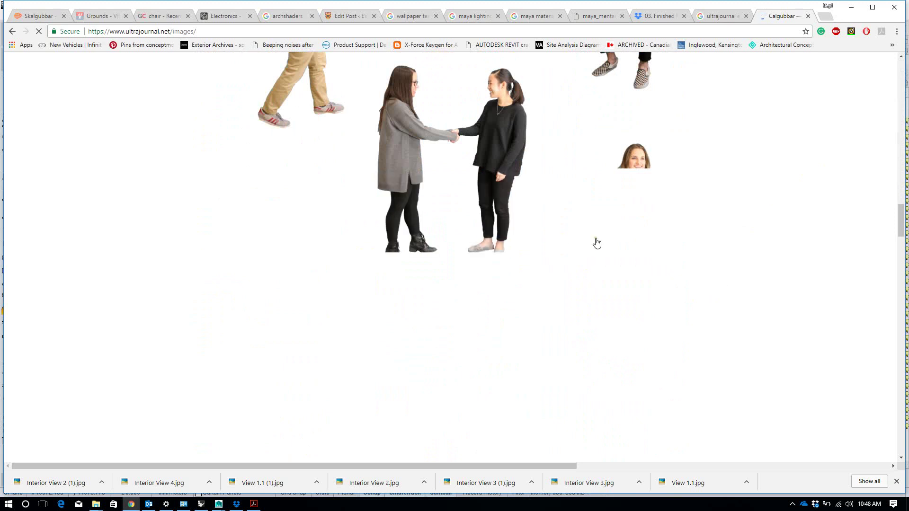
pyautogui.scroll(-4, 672, 260)
pyautogui.scroll(4, 673, 261)
pyautogui.scroll(3, 672, 260)
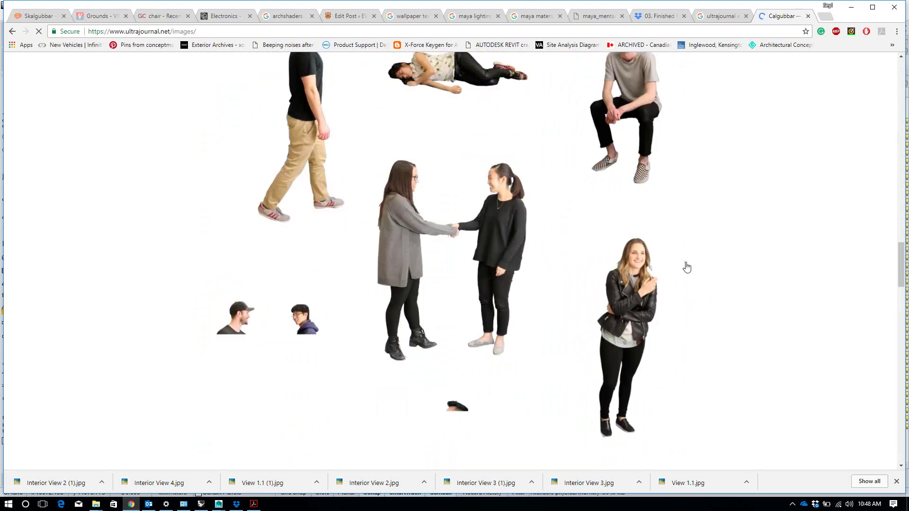
pyautogui.scroll(-2, 682, 269)
pyautogui.scroll(-4, 499, 290)
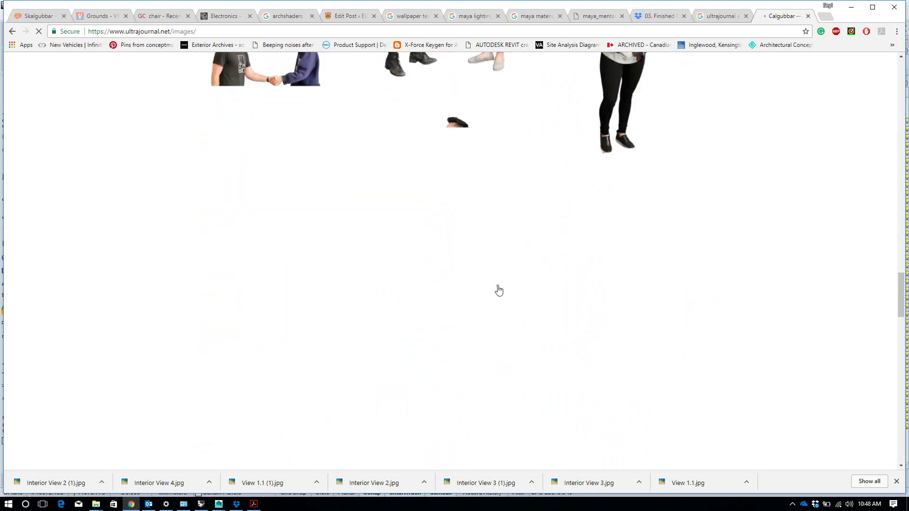
pyautogui.scroll(-2, 485, 169)
pyautogui.scroll(3, 521, 179)
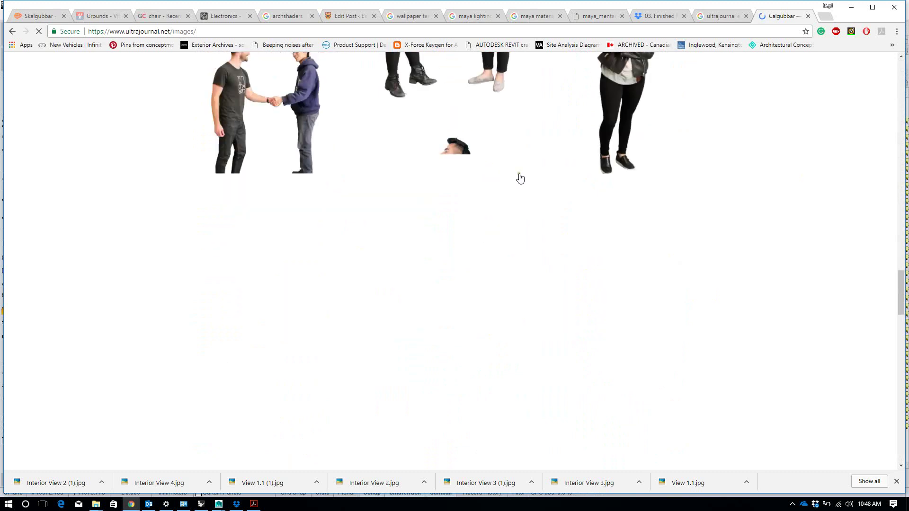
pyautogui.scroll(-1, 567, 194)
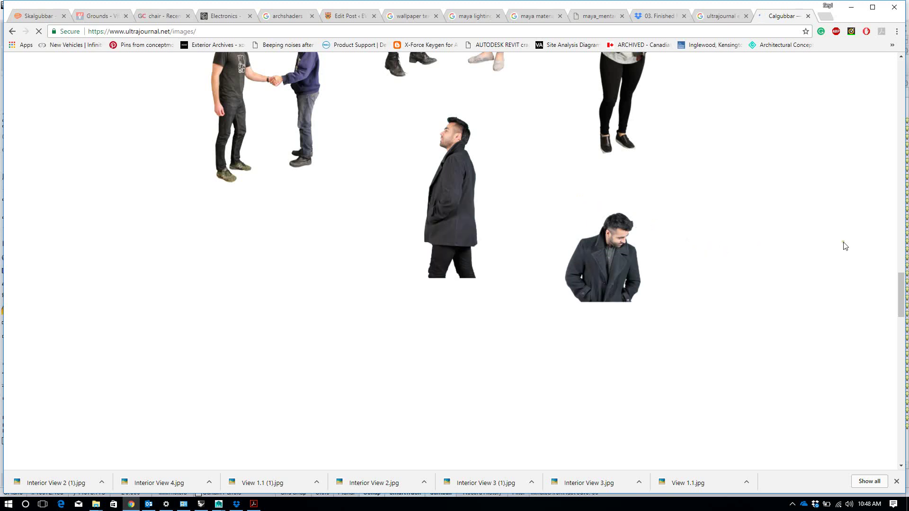
pyautogui.moveTo(903, 280); pyautogui.dragTo(903, 285)
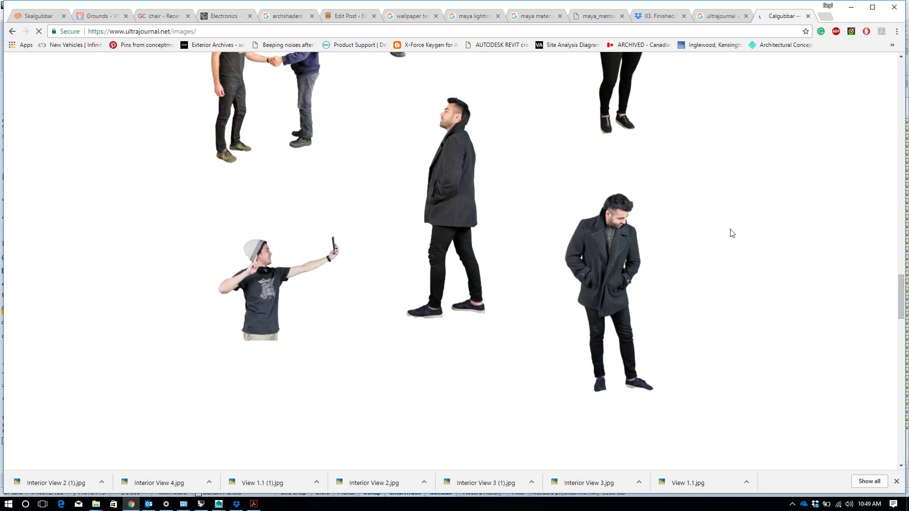
pyautogui.scroll(-7, 615, 229)
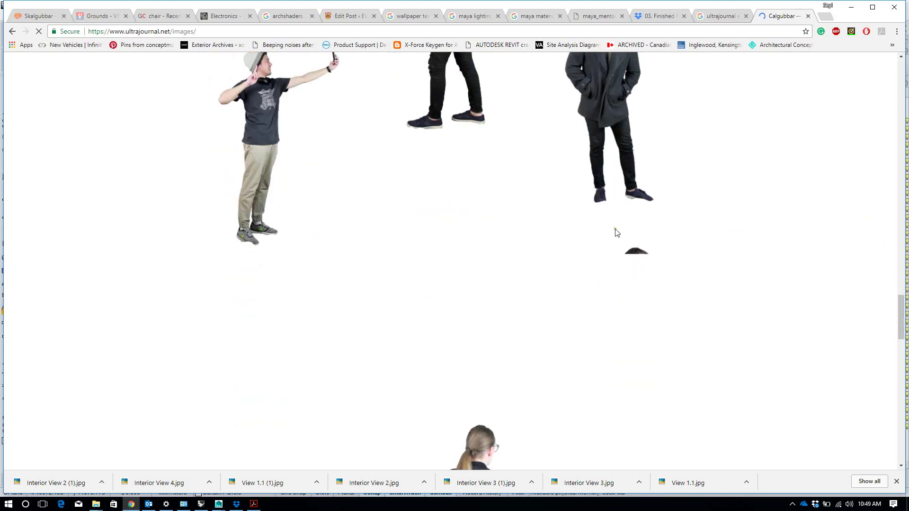
pyautogui.scroll(8, 616, 238)
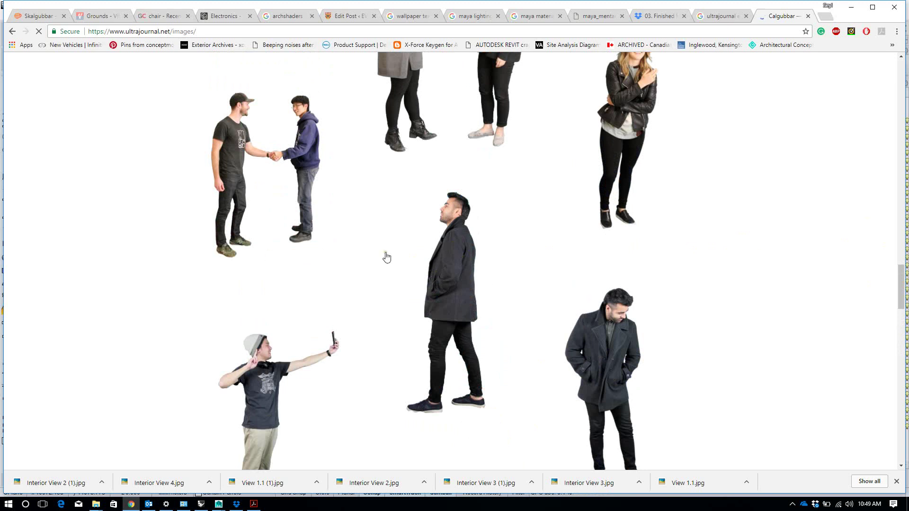
# Move the Calgubbar browser tab beside the Skalgubbar tab and highlight the page's web address
pyautogui.moveTo(799, 18); pyautogui.dragTo(171, 47)
pyautogui.scroll(-3, 565, 337)
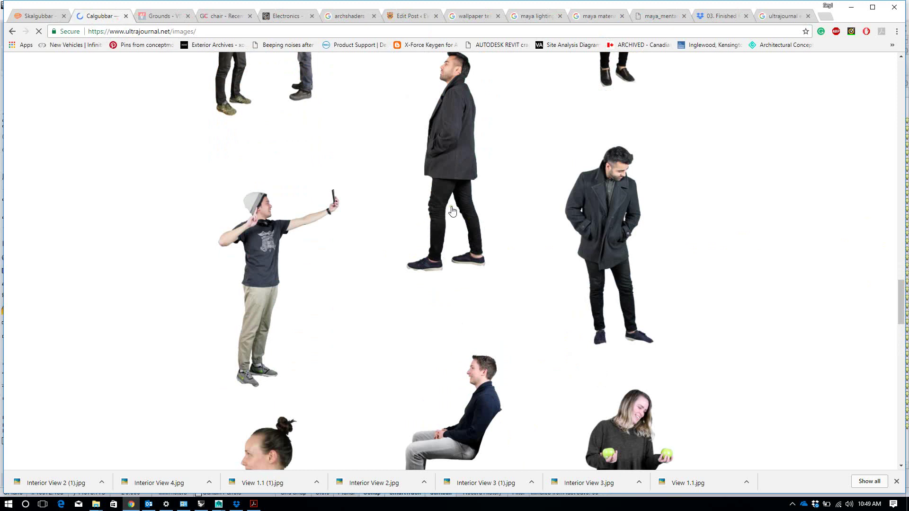
pyautogui.scroll(-4, 398, 213)
pyautogui.scroll(6, 375, 209)
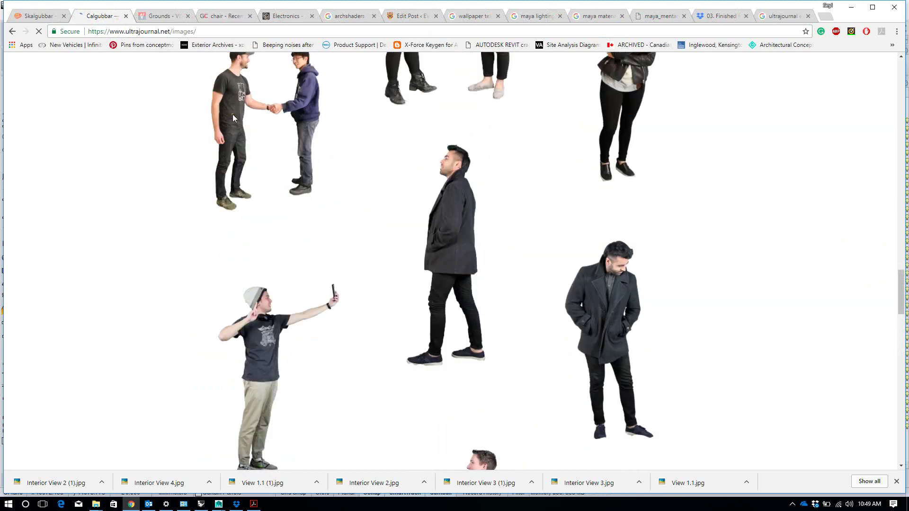
pyautogui.click(214, 33)
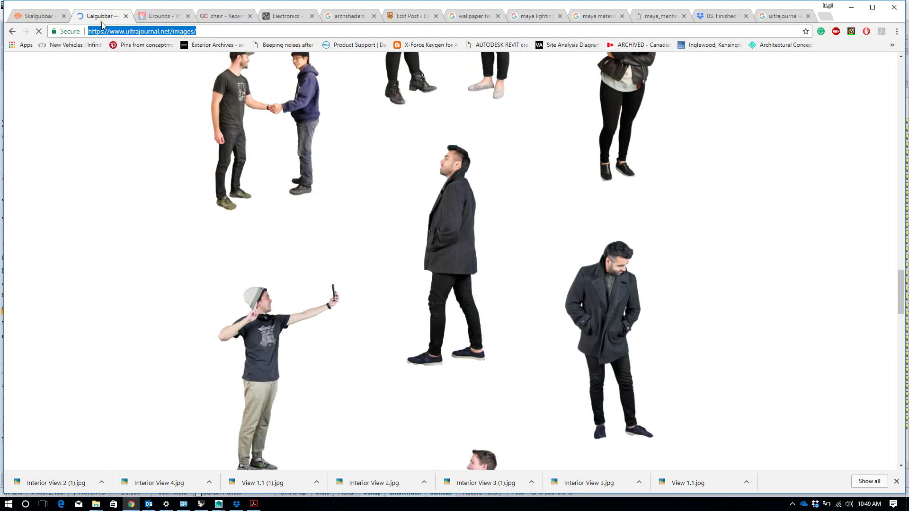
# Switch to the VIShopper tab, look through its cutout people, and open its skies collection
pyautogui.click(152, 18)
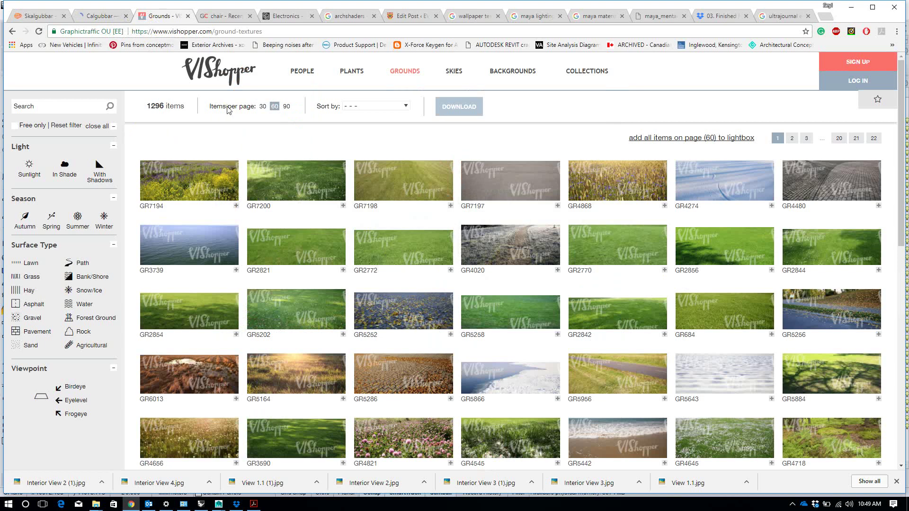
pyautogui.click(351, 74)
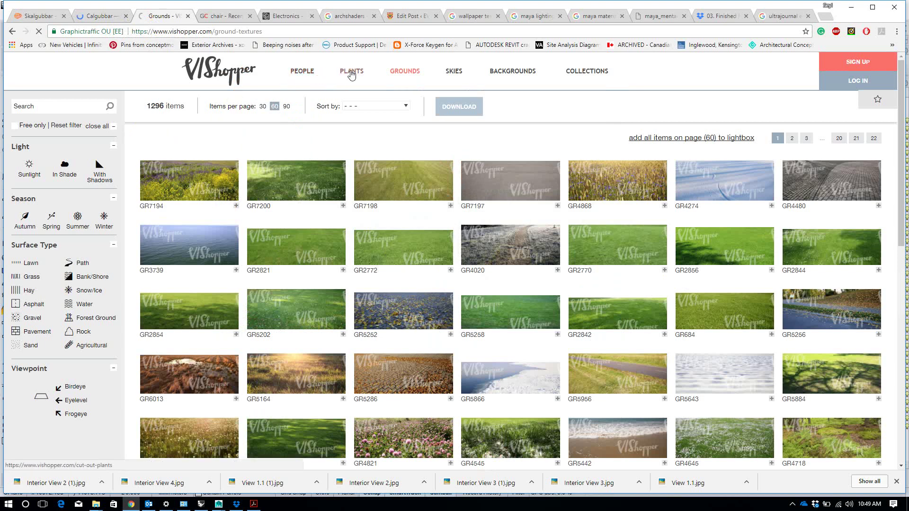
pyautogui.click(303, 74)
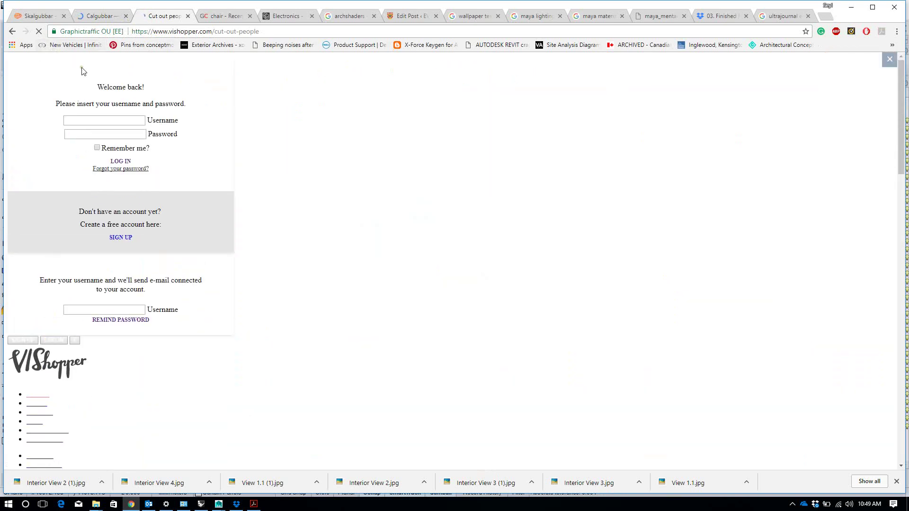
pyautogui.scroll(-6, 396, 238)
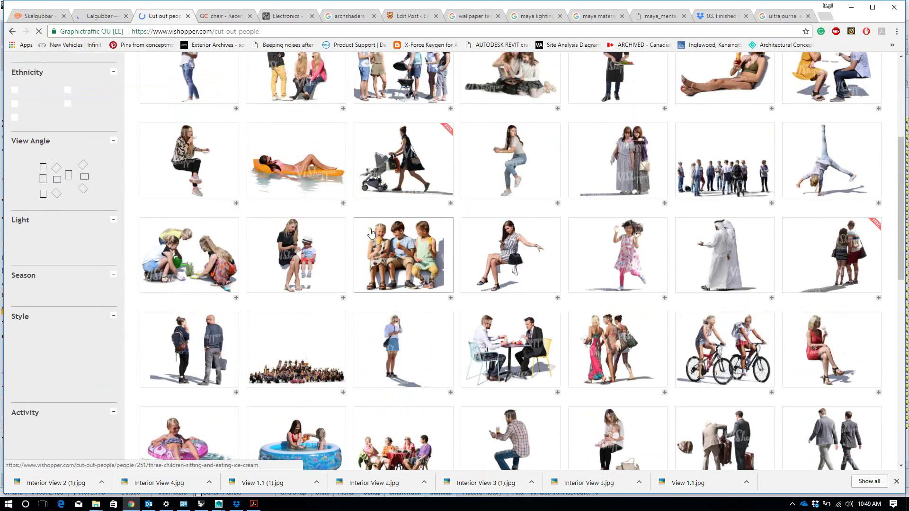
pyautogui.scroll(4, 395, 238)
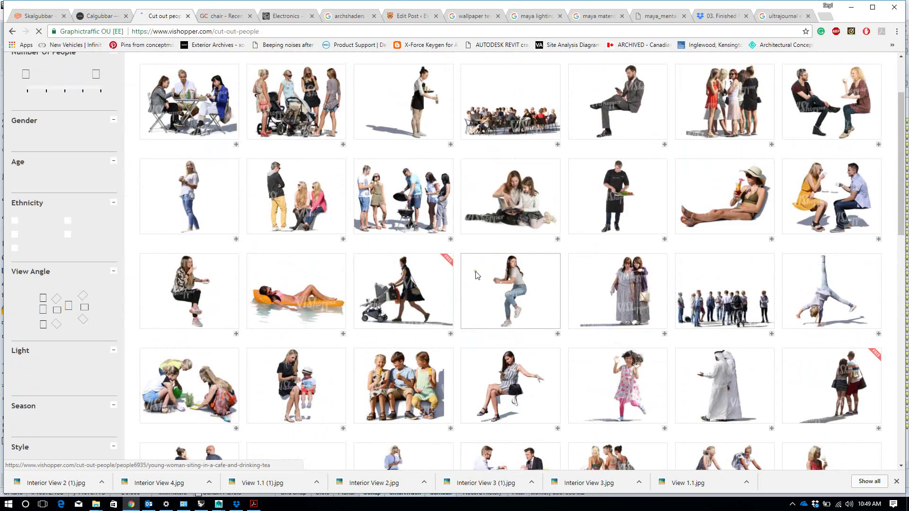
pyautogui.scroll(2, 423, 287)
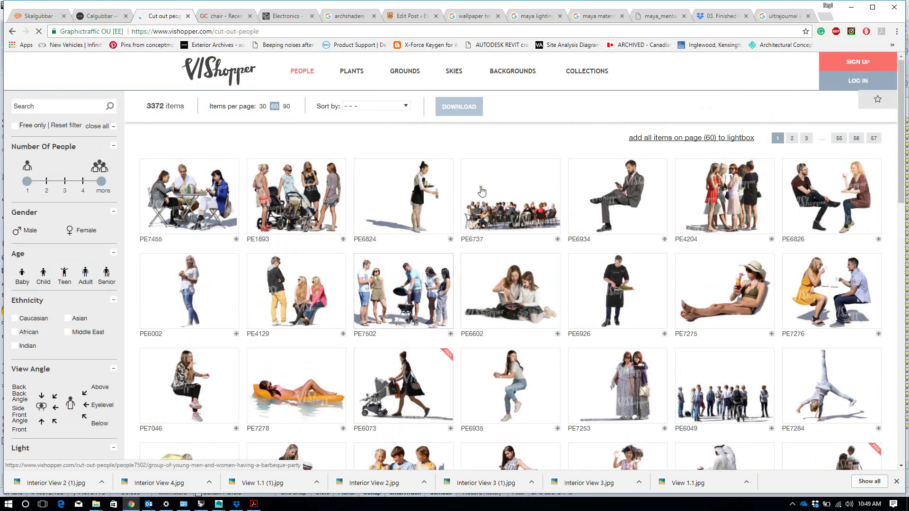
pyautogui.click(454, 73)
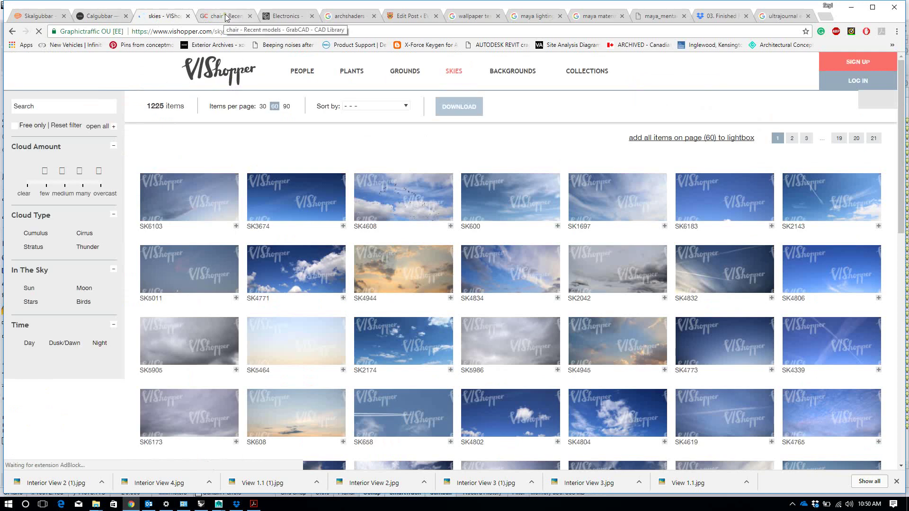
# Look through the chair models in the GrabCAD library's search results
pyautogui.click(227, 18)
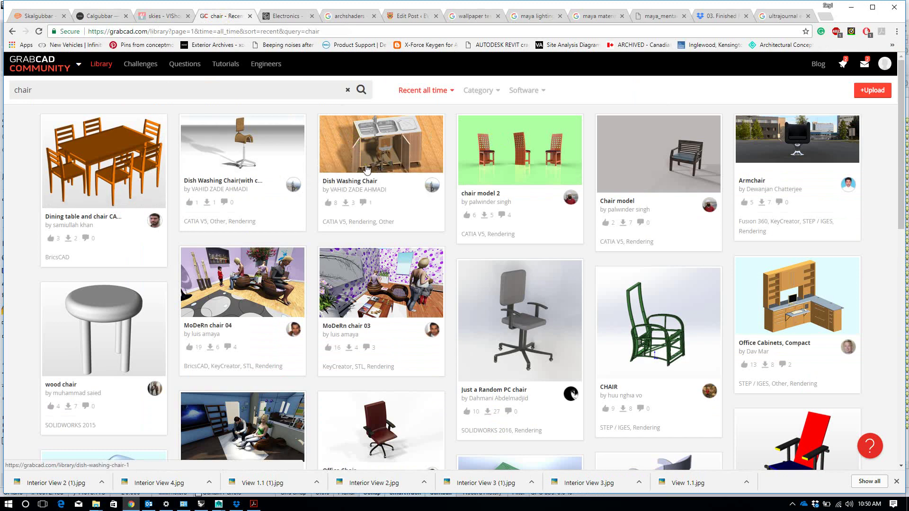
pyautogui.scroll(-4, 633, 299)
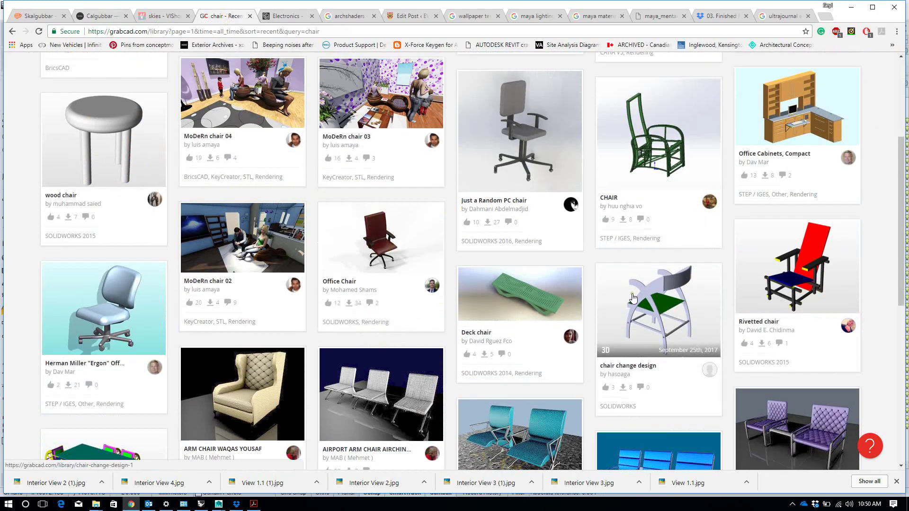
pyautogui.scroll(4, 633, 298)
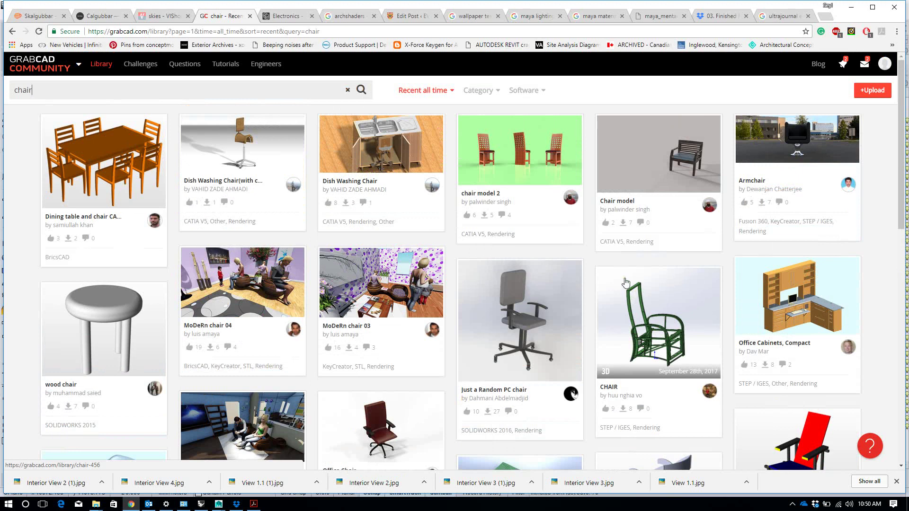
pyautogui.scroll(-3, 504, 436)
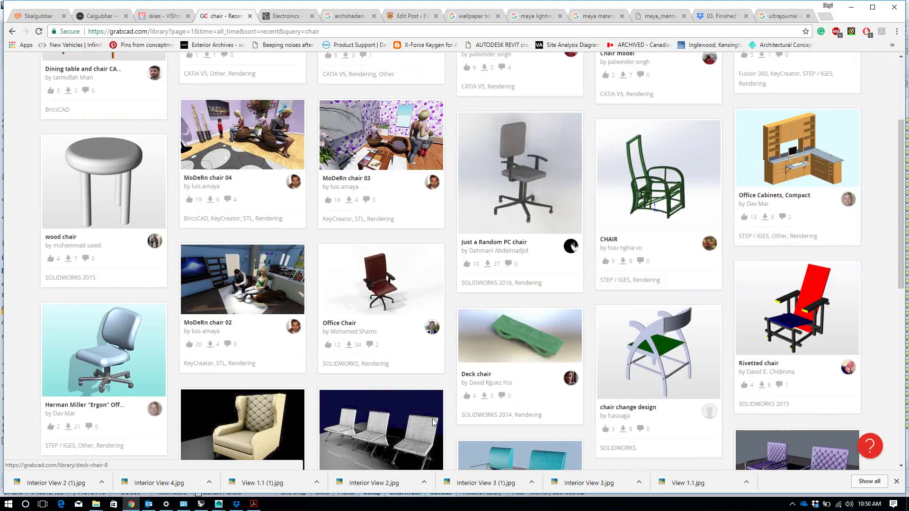
pyautogui.scroll(-6, 402, 403)
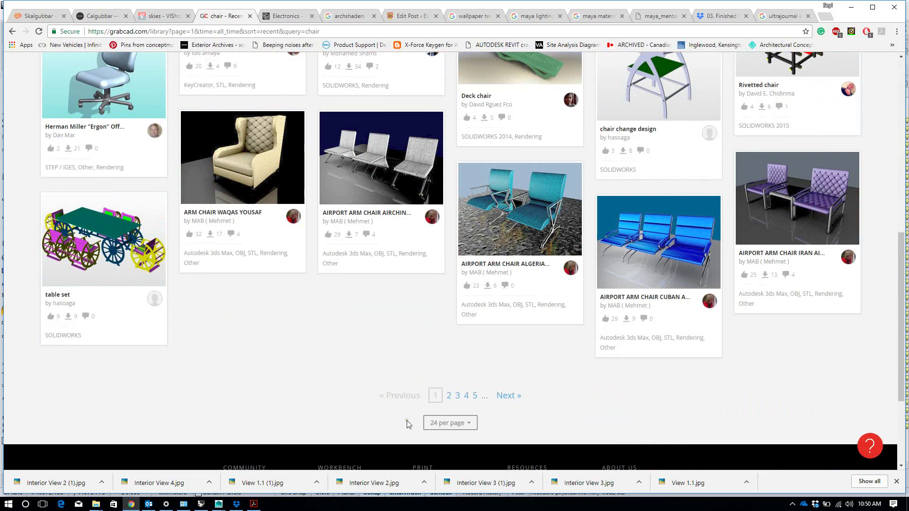
pyautogui.scroll(7, 397, 374)
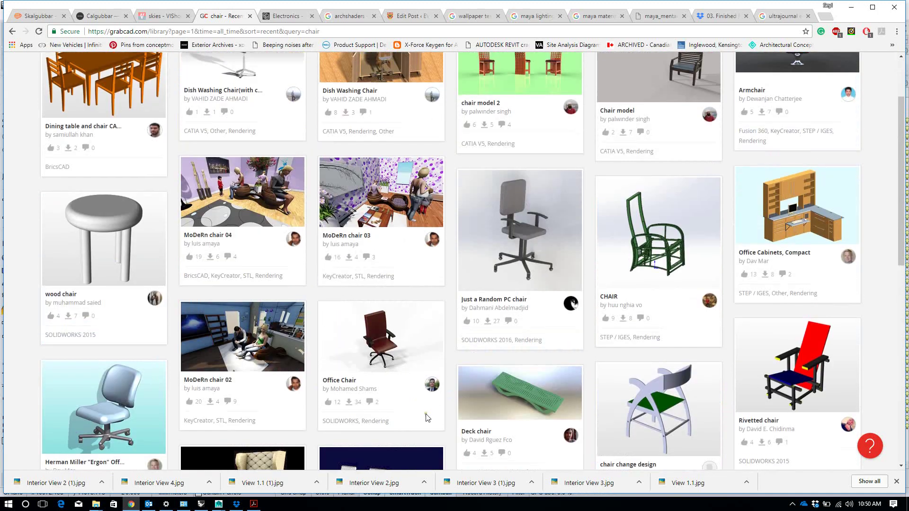
pyautogui.scroll(2, 428, 418)
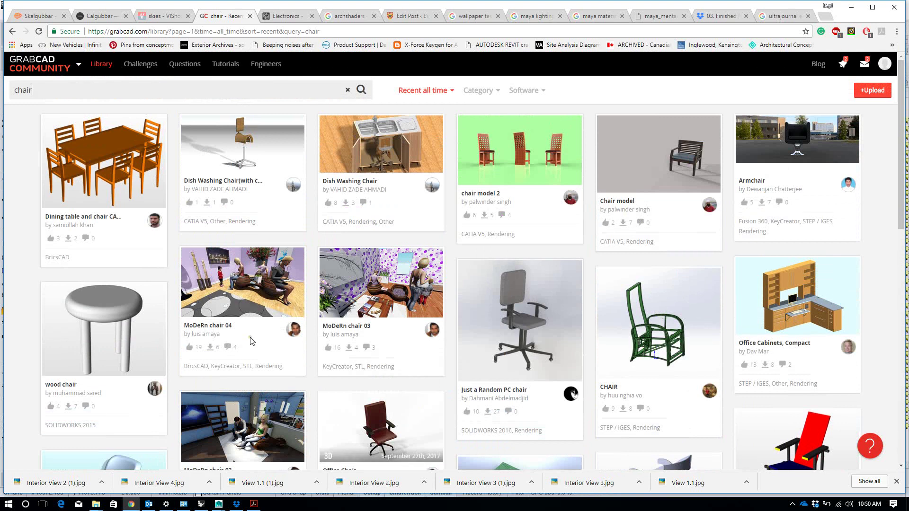
# Look through the 3D electronics models in the Evermotion shop and mute the computer's sound
pyautogui.click(286, 19)
pyautogui.scroll(2, 495, 250)
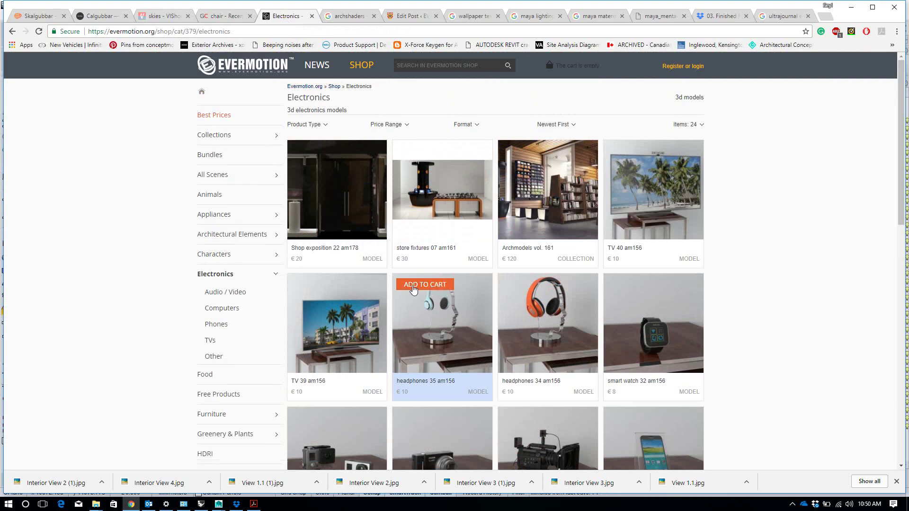
pyautogui.scroll(-4, 552, 298)
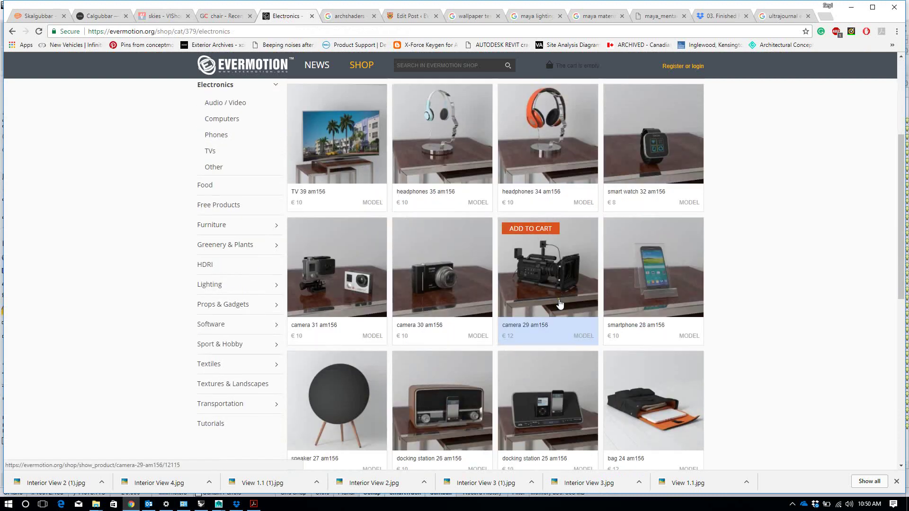
pyautogui.scroll(-2, 560, 303)
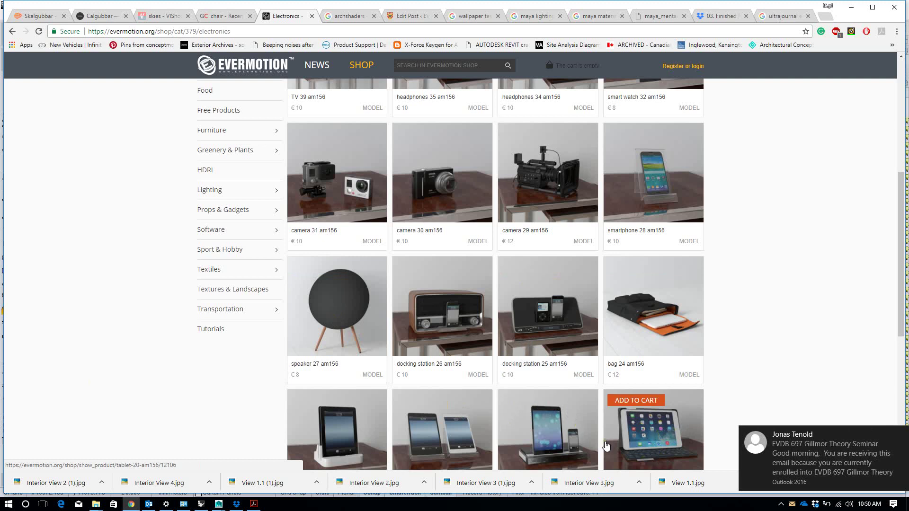
pyautogui.press('XF86AudioMute')
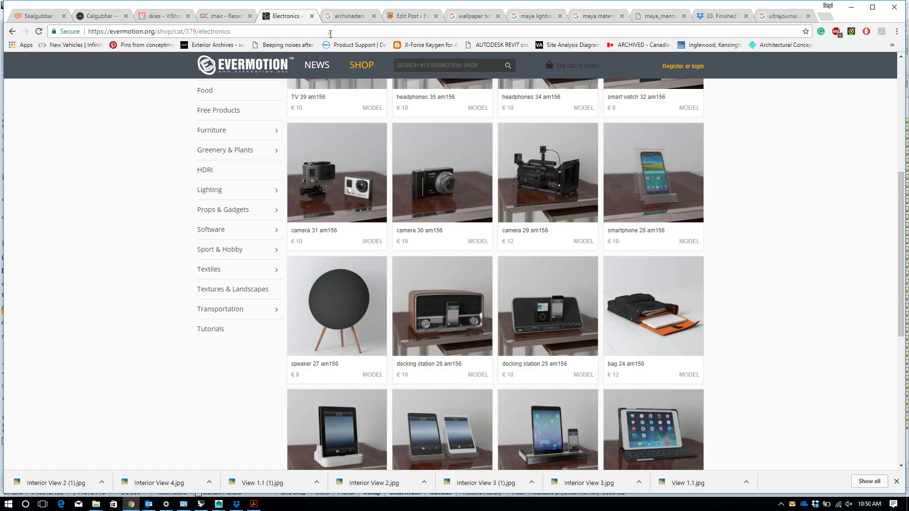
# Bring up the open Google search results for "archshaders"
pyautogui.click(344, 18)
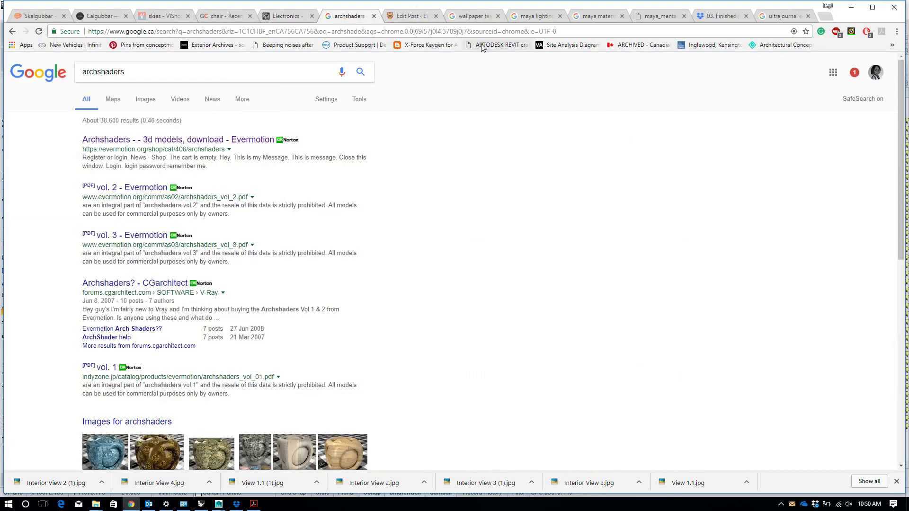
# Switch to the wallpaper texture image results and search Google Images for "brick texture" instead
pyautogui.click(402, 16)
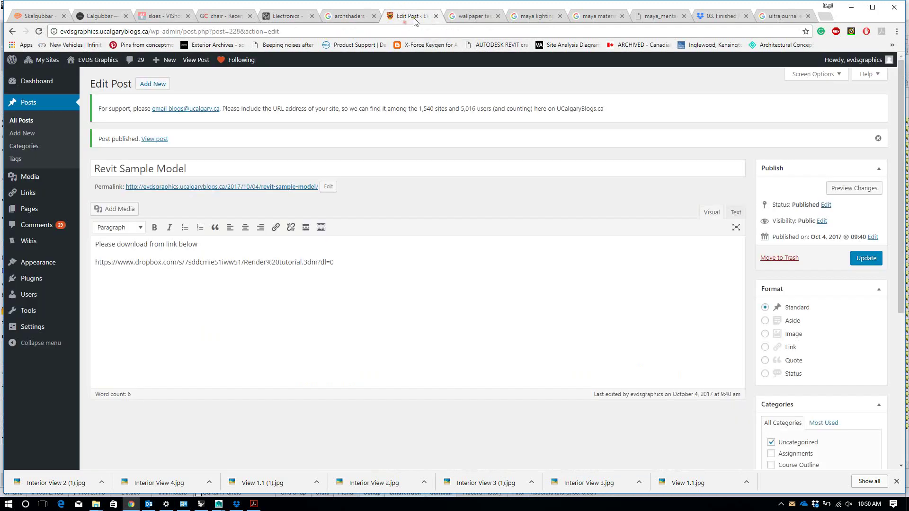
pyautogui.click(469, 16)
pyautogui.scroll(10, 407, 155)
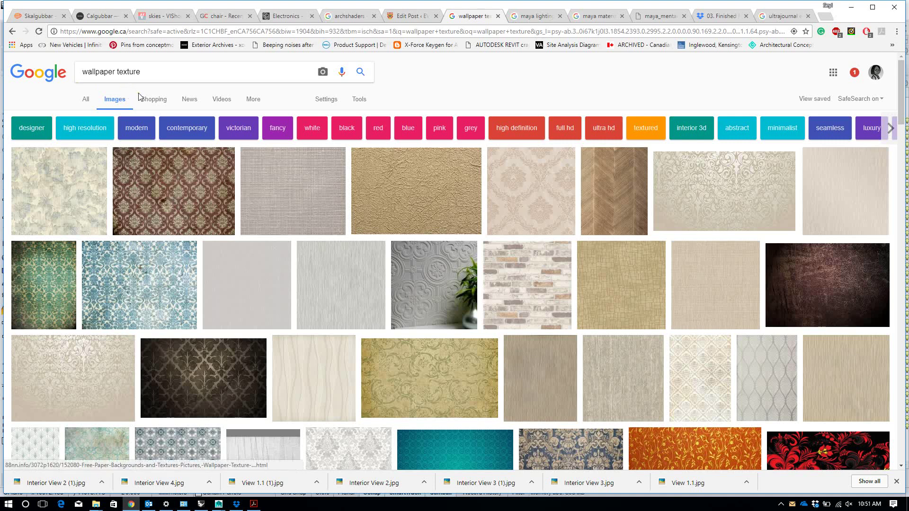
pyautogui.doubleClick(137, 72)
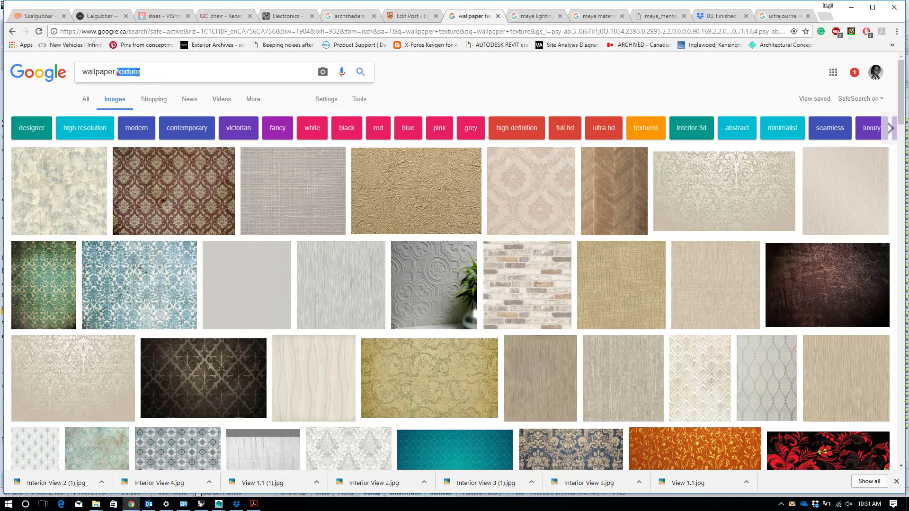
pyautogui.moveTo(115, 73); pyautogui.dragTo(60, 71)
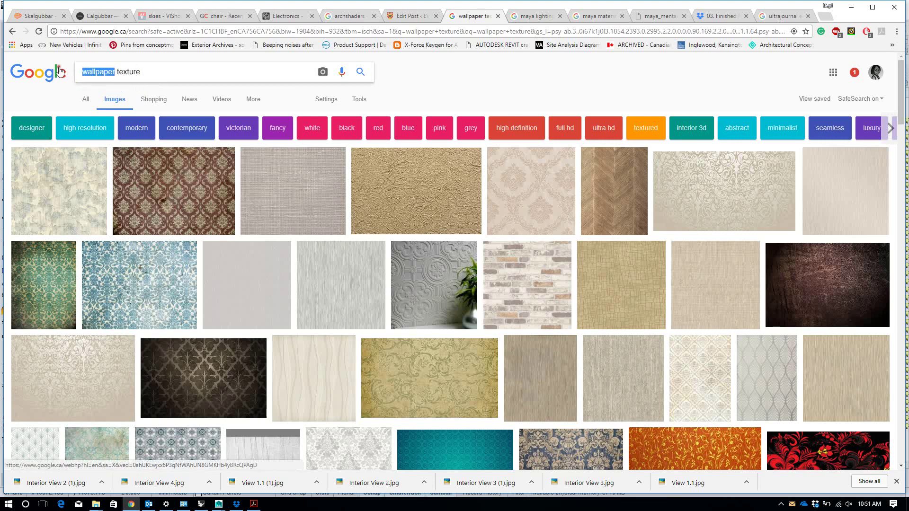
pyautogui.write('brick')
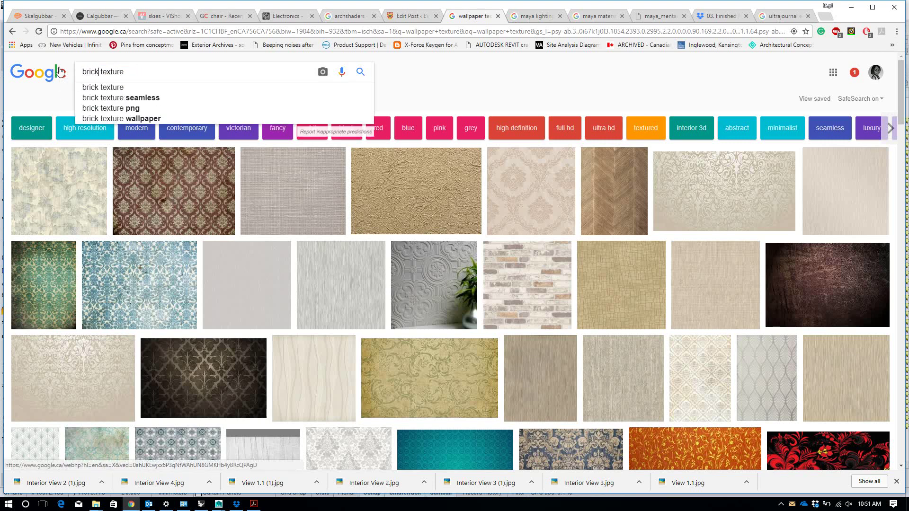
pyautogui.press('Return')
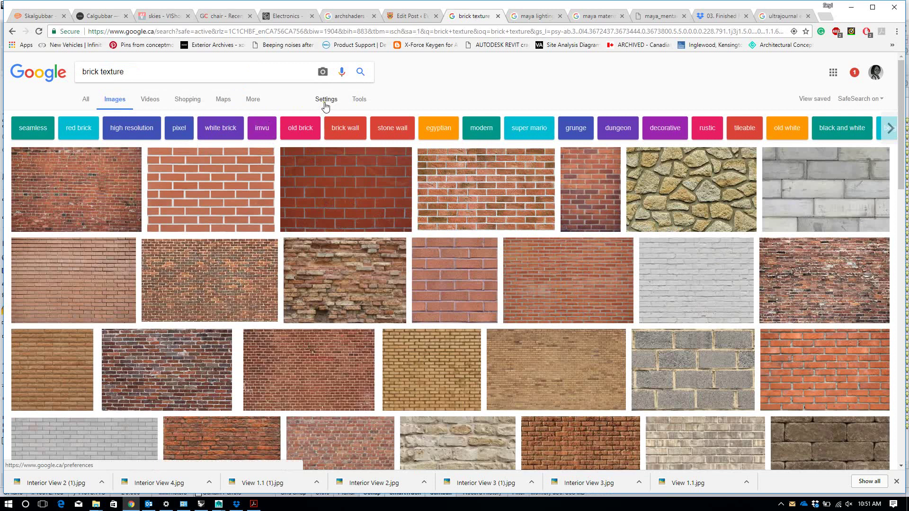
# Show the search filter tools for the brick texture images and list the size options
pyautogui.click(253, 99)
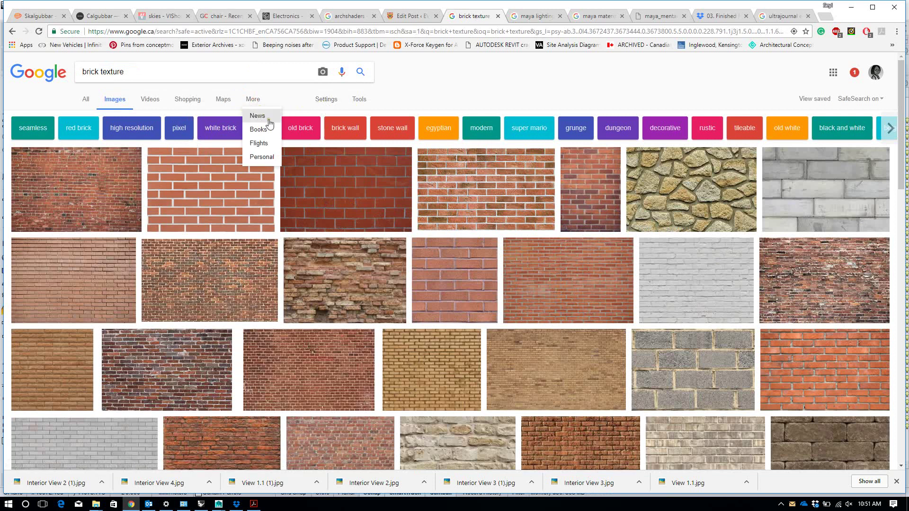
pyautogui.click(327, 99)
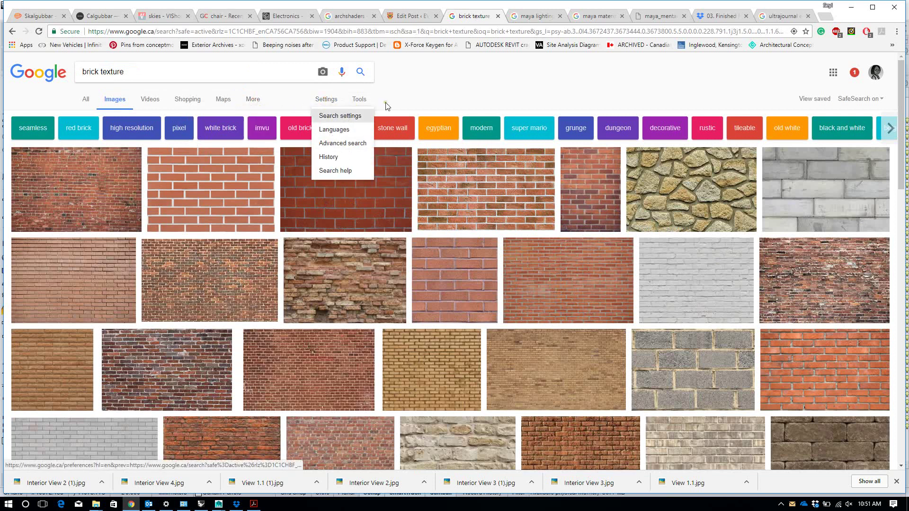
pyautogui.click(359, 99)
pyautogui.click(97, 116)
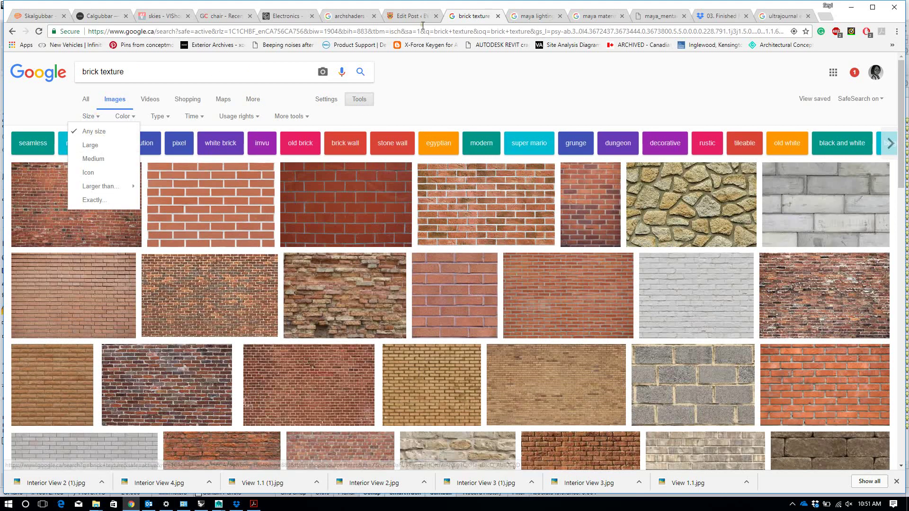
# Glance at the Maya lighting and Maya material search results, and bring up the Interior View 2.jpg preview in Dropbox
pyautogui.click(538, 17)
pyautogui.click(591, 17)
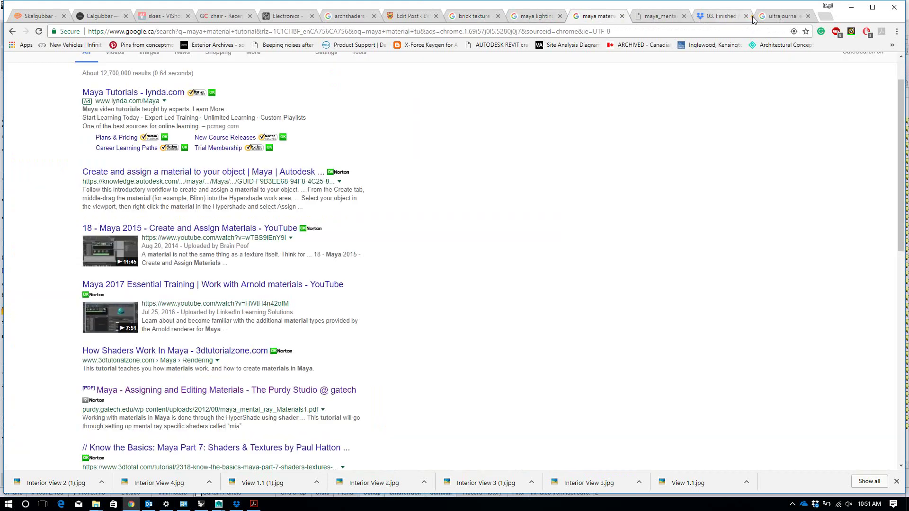
pyautogui.click(721, 17)
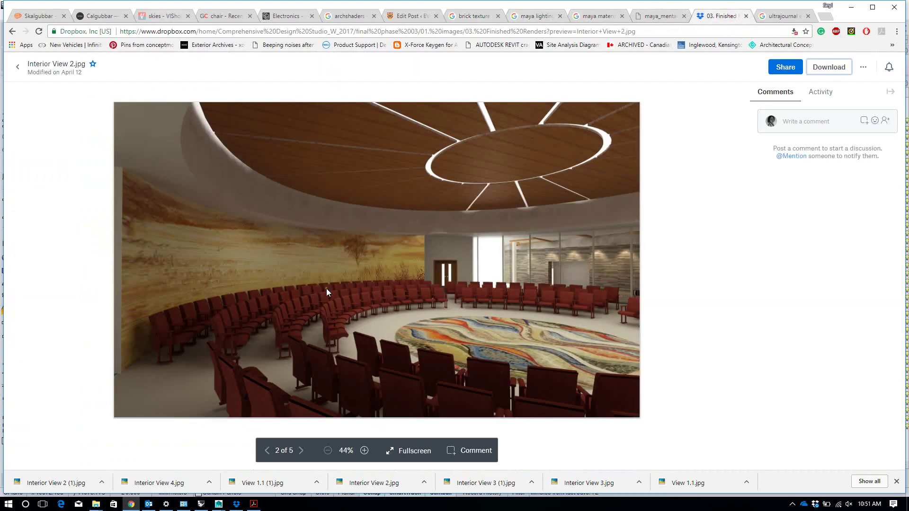
# Minimize the browser and open Interior View 3.jpg from the Images folder in the picture viewer
pyautogui.click(852, 12)
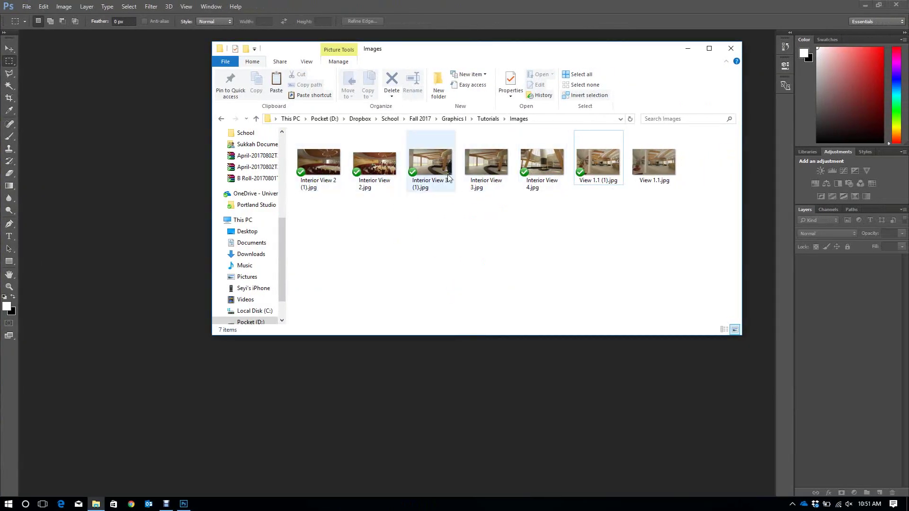
pyautogui.click(525, 166)
pyautogui.click(486, 174)
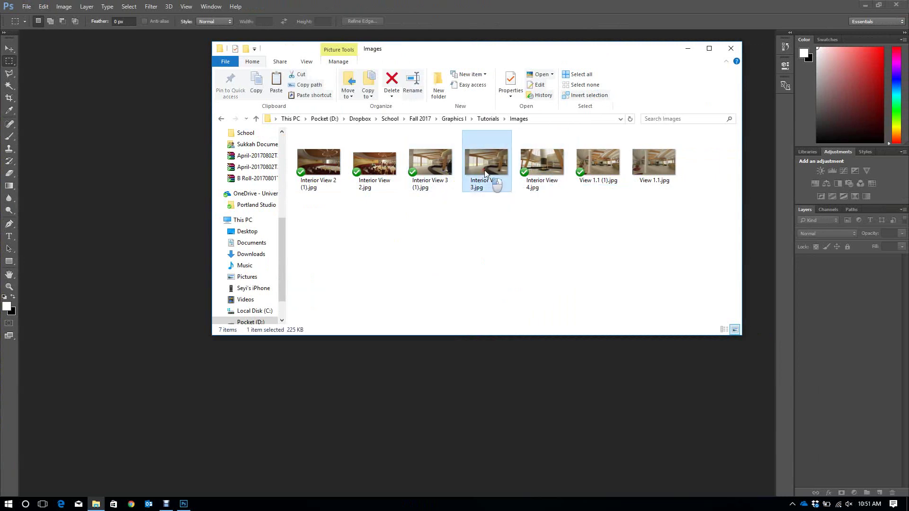
pyautogui.doubleClick(485, 174)
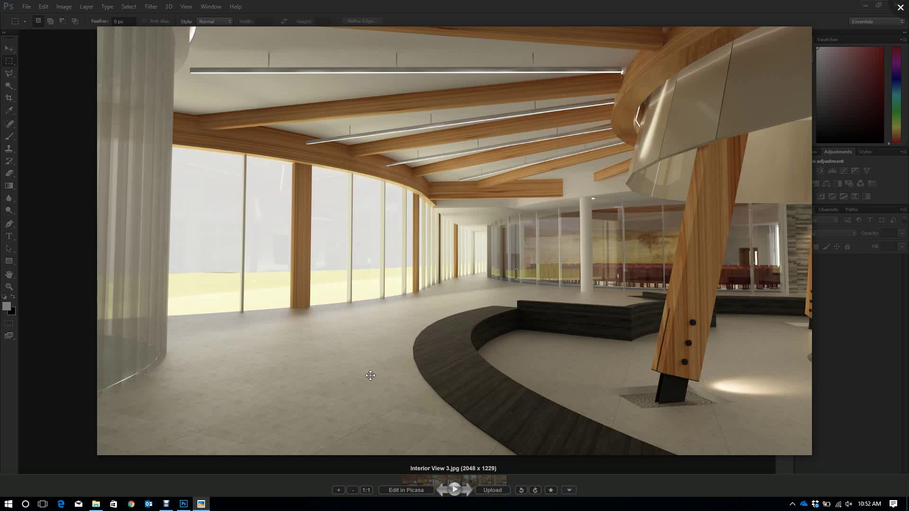
# Compare the plain and edited versions of the Interior View 3 and Interior View 2 renders
pyautogui.click(354, 330)
pyautogui.press('Left')
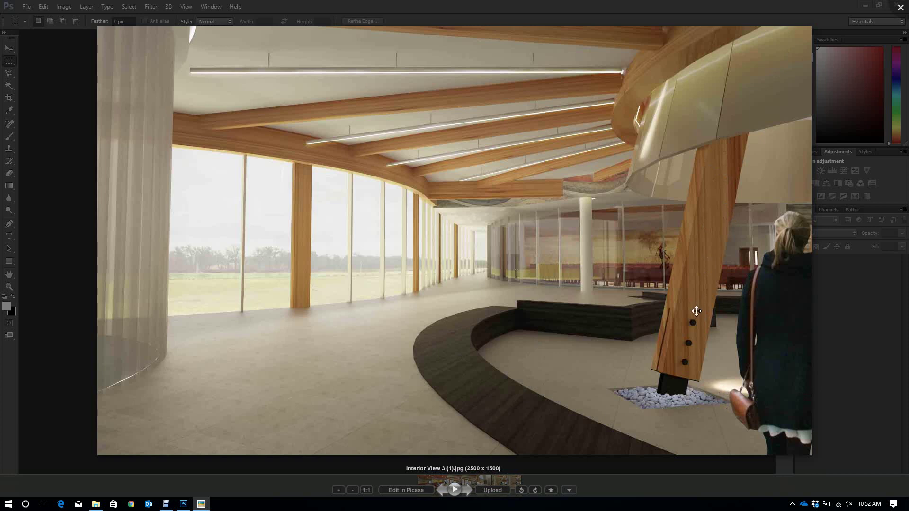
pyautogui.press('Left')
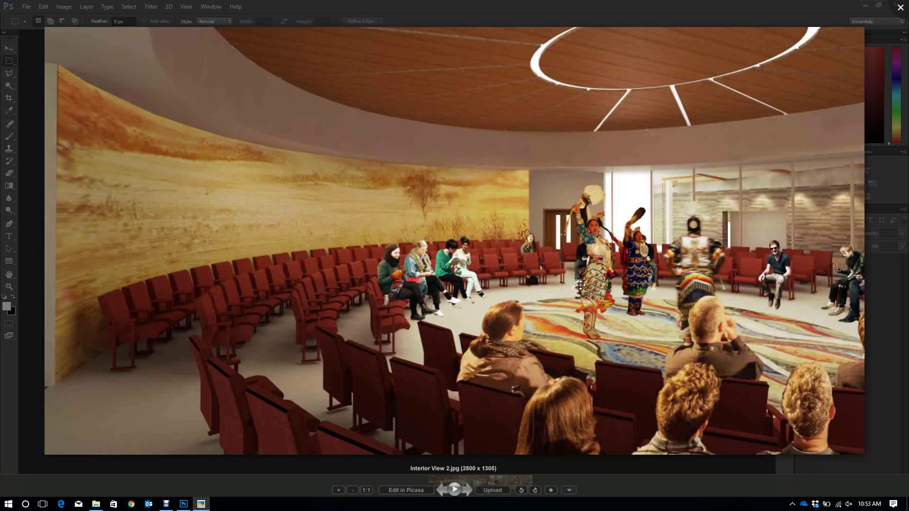
pyautogui.press('Left')
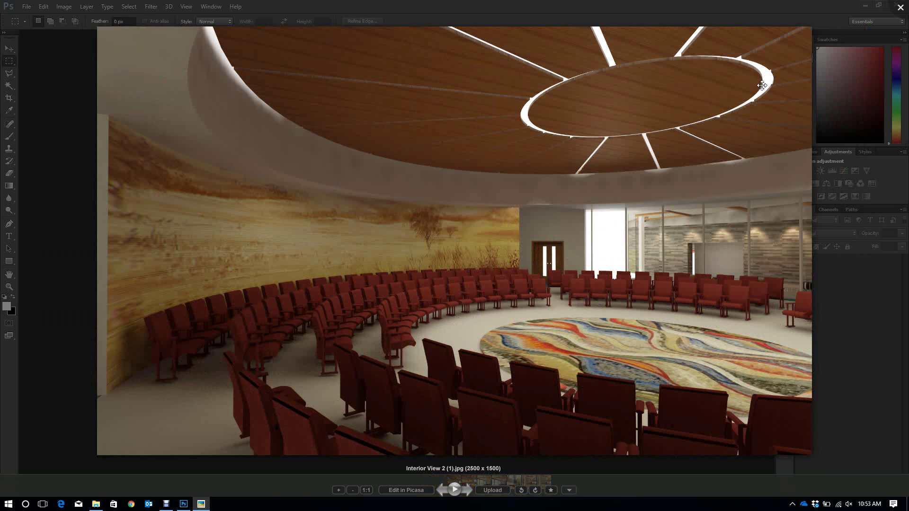
pyautogui.press('Right')
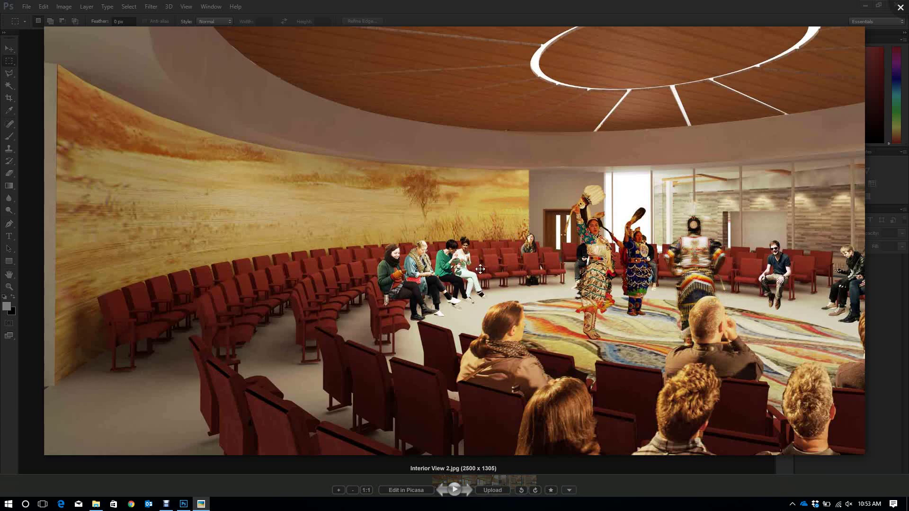
# View the Interior View 4 render and both View 1.1 renders, and close the picture viewer
pyautogui.press('Right')
pyautogui.press('Right')
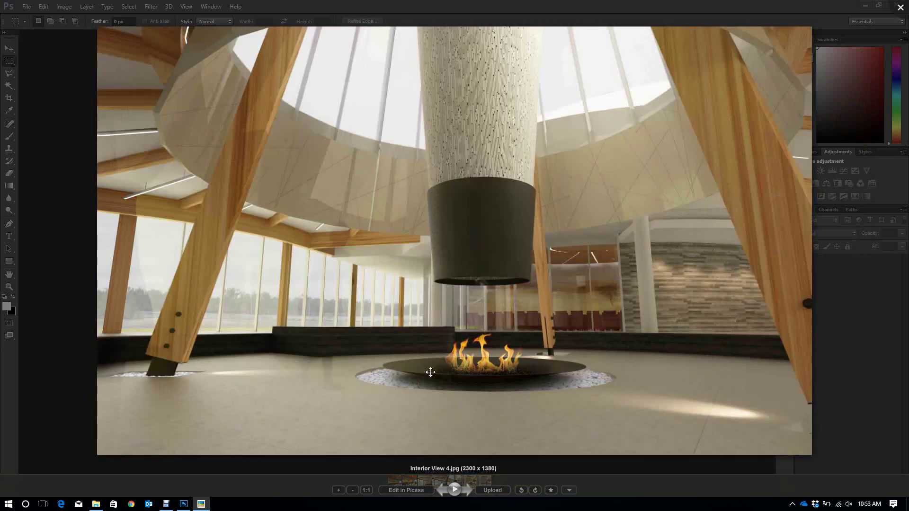
pyautogui.press('Right')
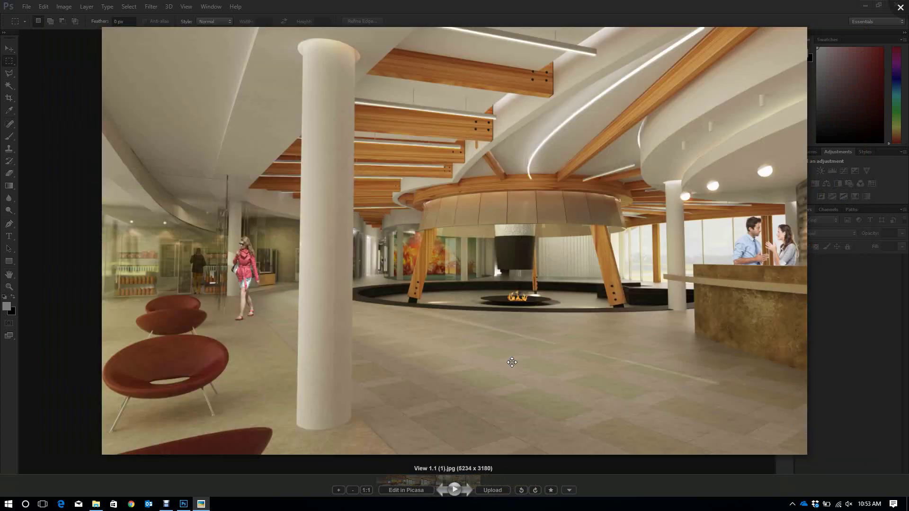
pyautogui.press('Right')
pyautogui.press('Right')
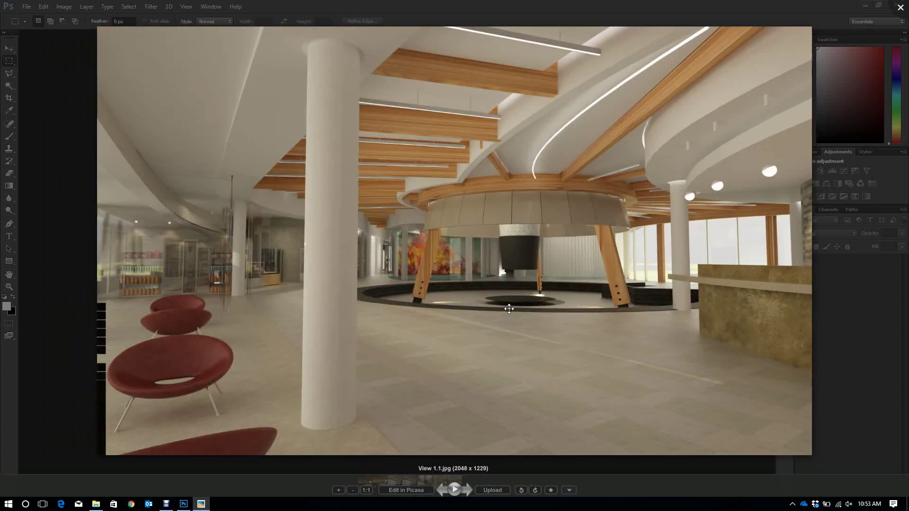
pyautogui.press('Right')
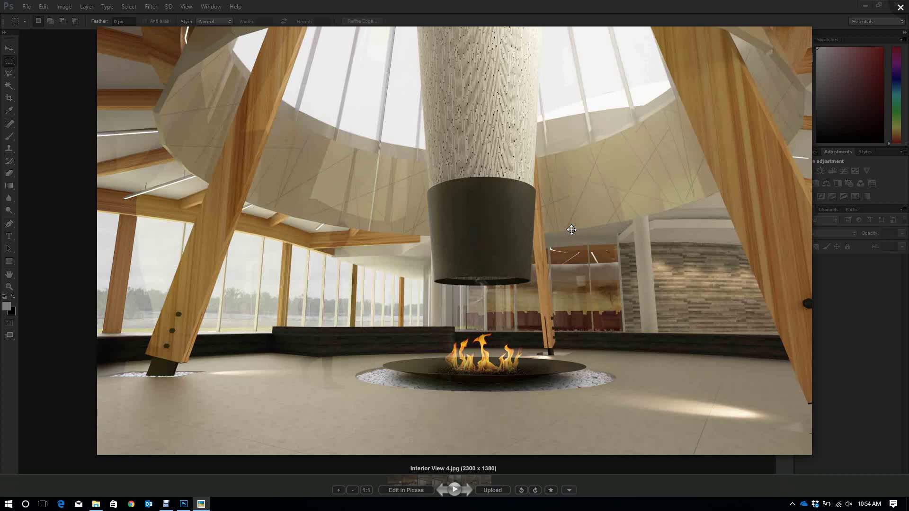
pyautogui.click(900, 7)
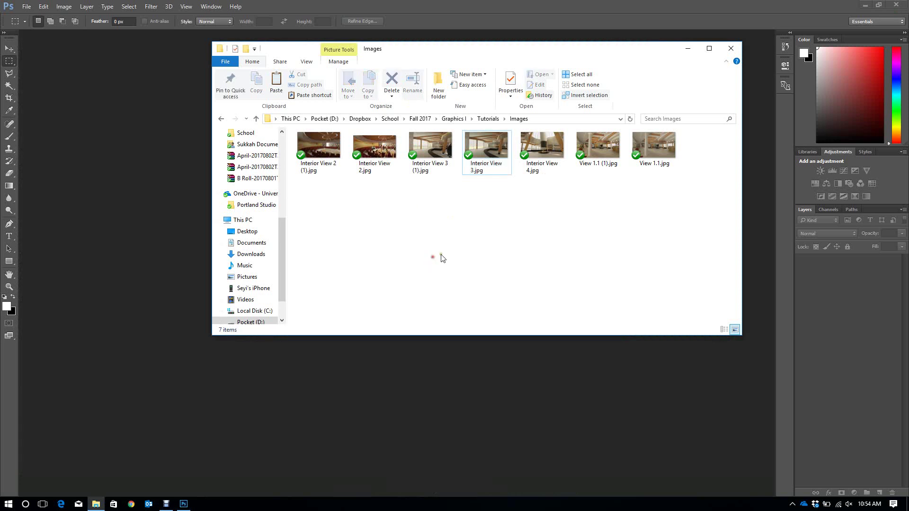
# Open Interior View 3.jpg from the Images folder in Photoshop, ignoring its unsupported embedded ICC profile
pyautogui.moveTo(466, 51); pyautogui.dragTo(601, 96)
pyautogui.click(635, 201)
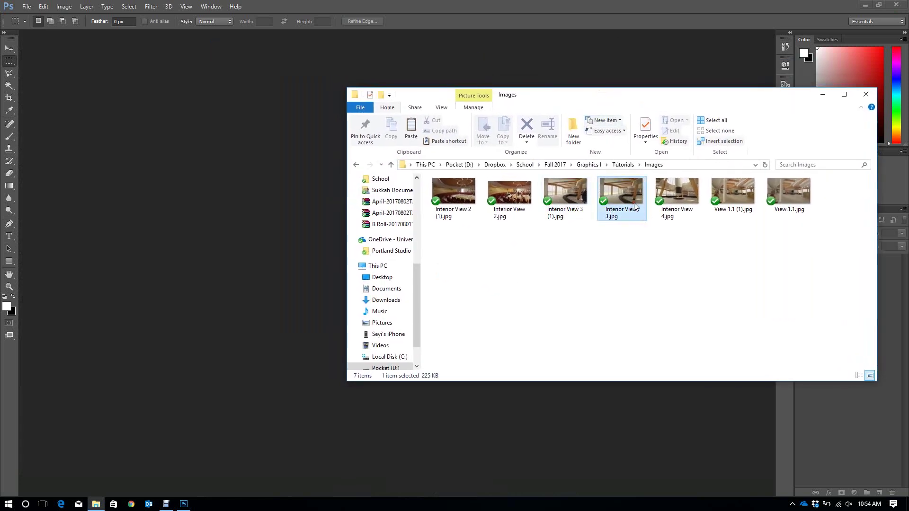
pyautogui.moveTo(637, 194); pyautogui.dragTo(97, 190)
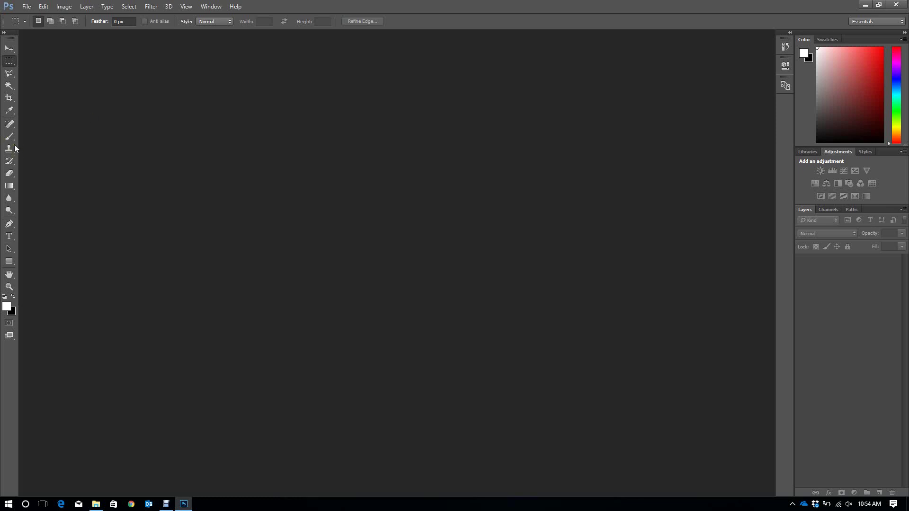
pyautogui.click(95, 504)
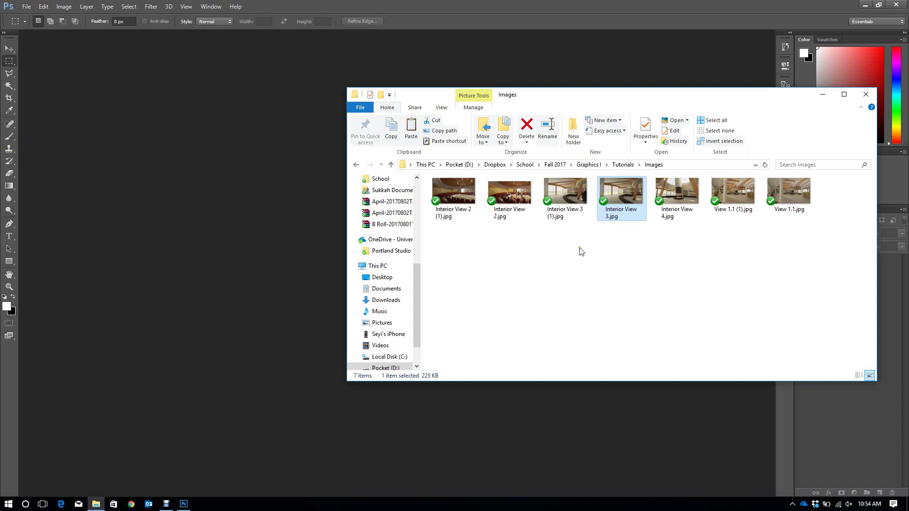
pyautogui.moveTo(127, 495); pyautogui.dragTo(464, 328)
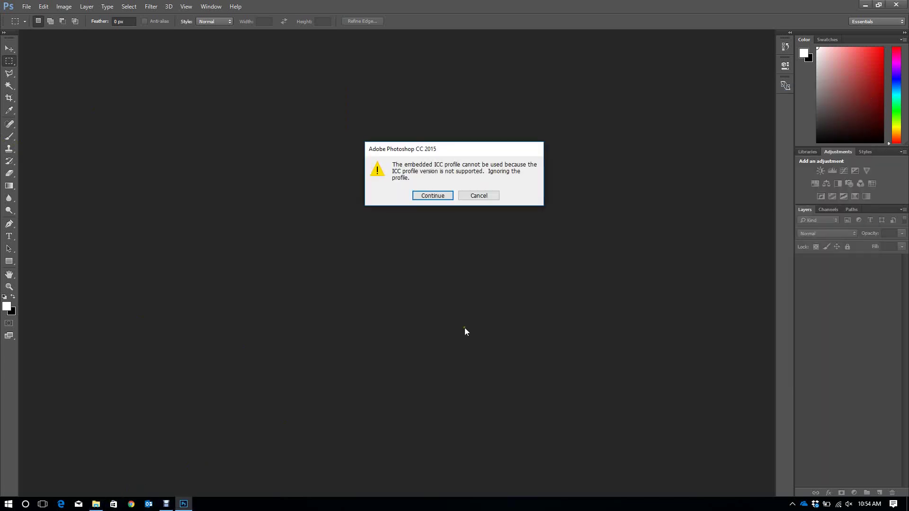
pyautogui.click(445, 196)
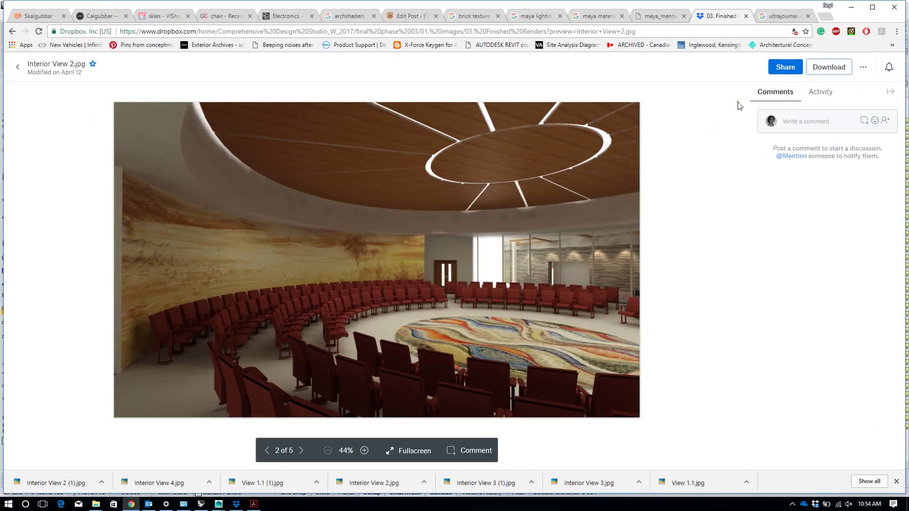
# Open Interior View 3.jpg from the Finished Renders folder in Dropbox, and create and copy a sharing link for it
pyautogui.click(17, 67)
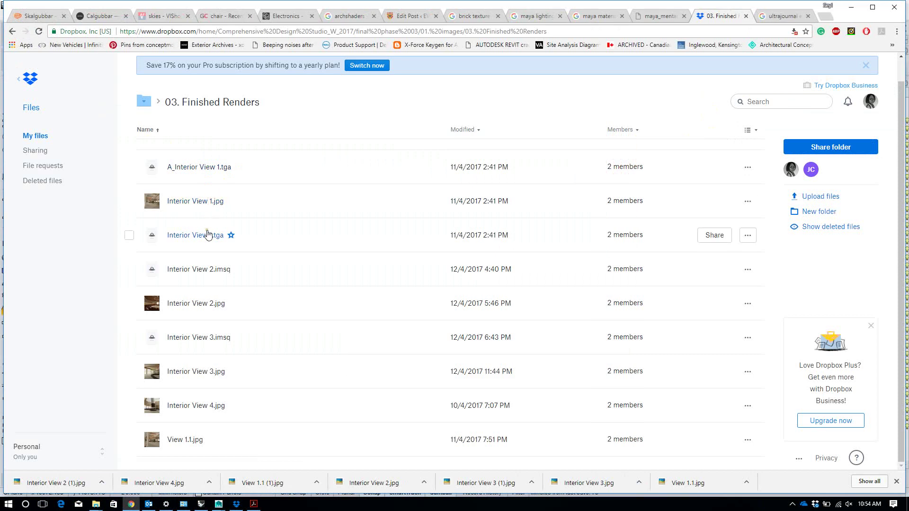
pyautogui.click(181, 373)
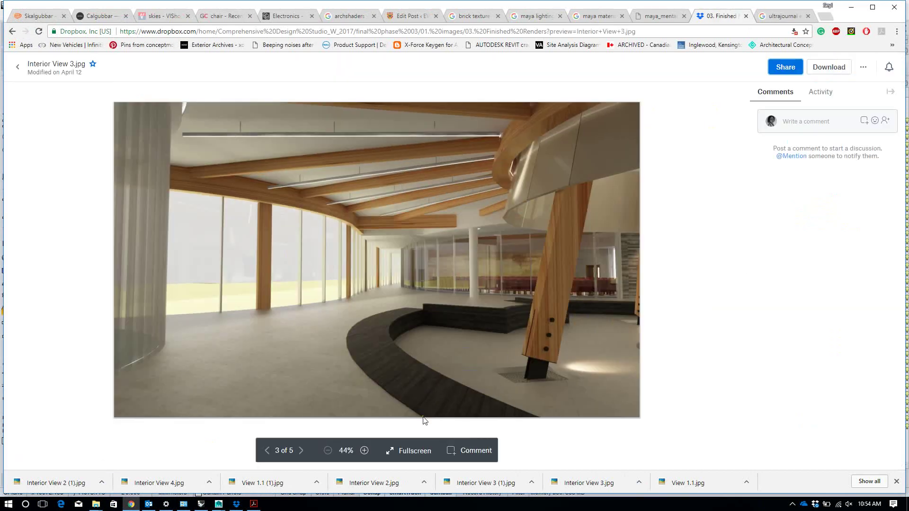
pyautogui.click(864, 68)
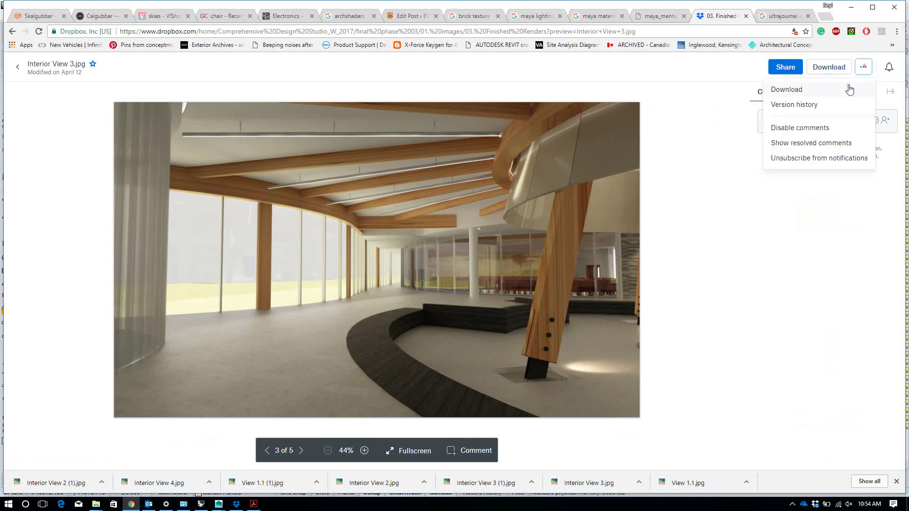
pyautogui.click(787, 69)
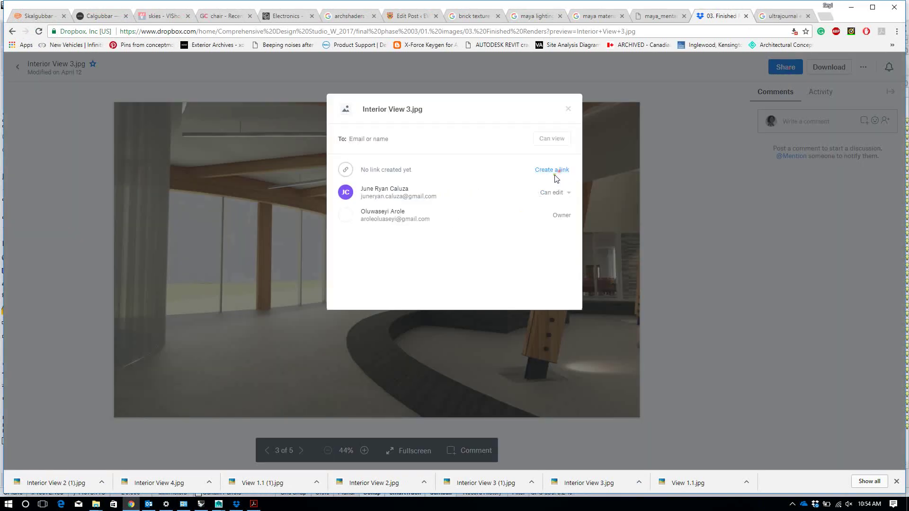
pyautogui.click(564, 171)
pyautogui.click(565, 171)
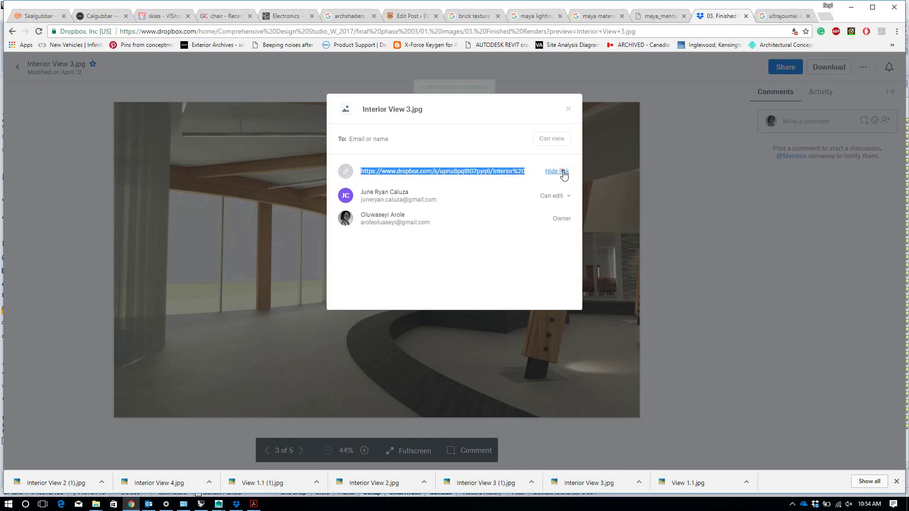
# Add an "image" line below the model link in the Revit Sample Model blog post and paste the Dropbox image link under it
pyautogui.click(407, 16)
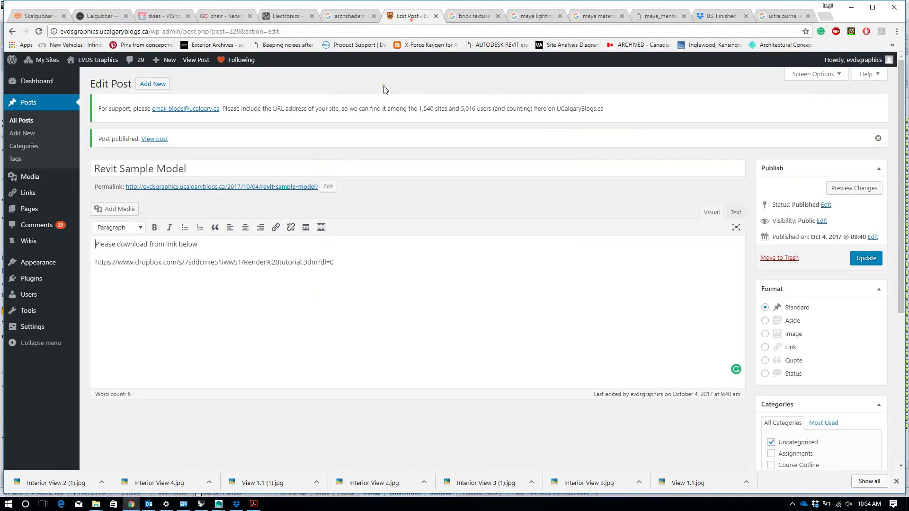
pyautogui.click(399, 267)
pyautogui.press('Return')
pyautogui.write('image')
pyautogui.press('Return')
pyautogui.hotkey('ctrl', 'v')
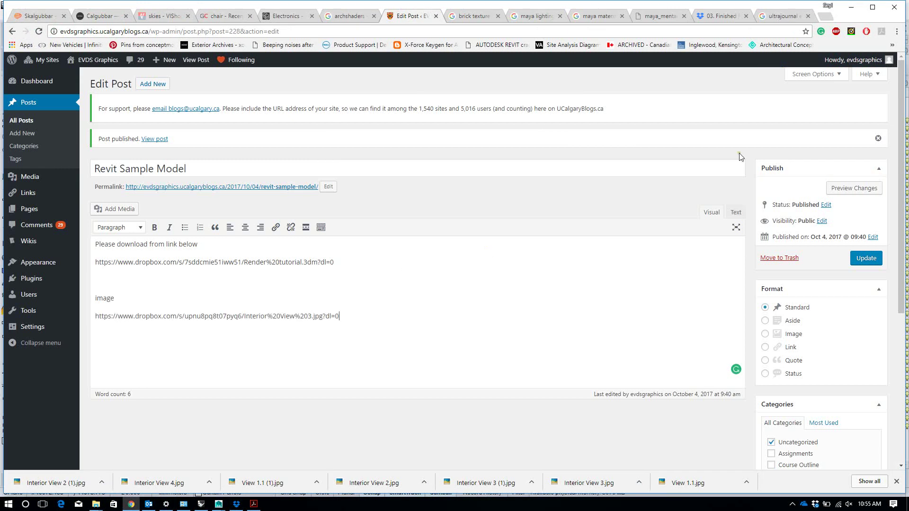
# Update the published blog post, and in Photoshop convert the locked Background of Interior View 3.jpg into an editable layer
pyautogui.click(871, 261)
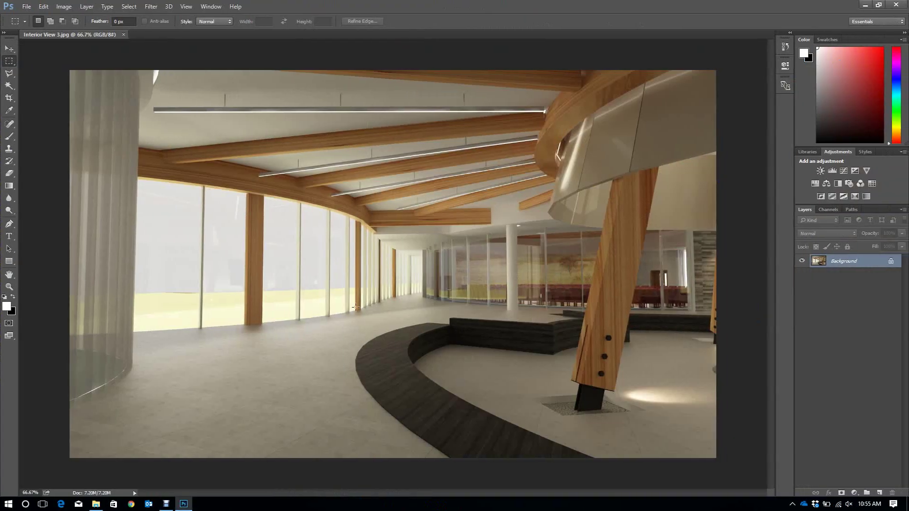
pyautogui.click(9, 48)
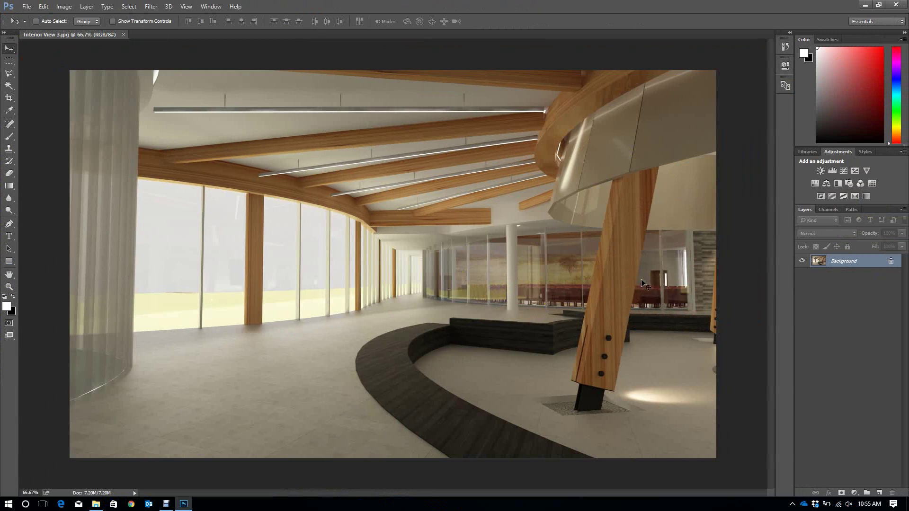
pyautogui.click(890, 262)
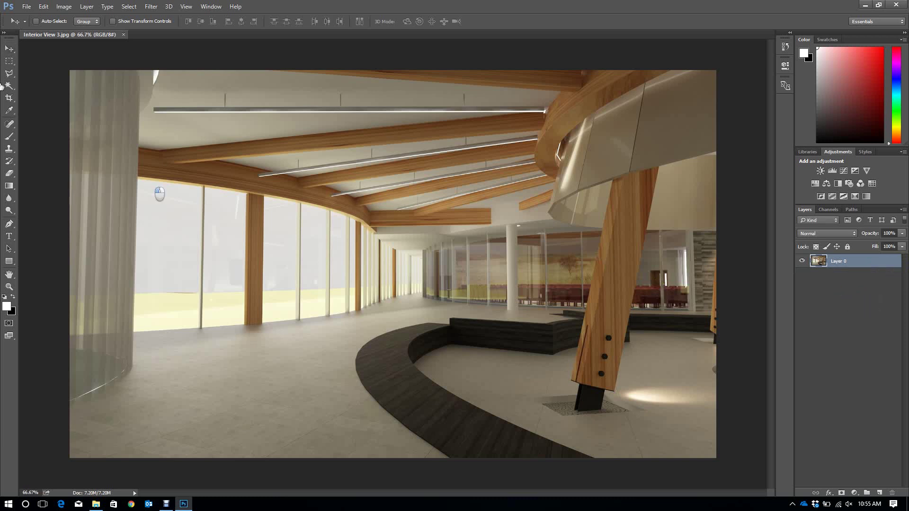
pyautogui.doubleClick(819, 261)
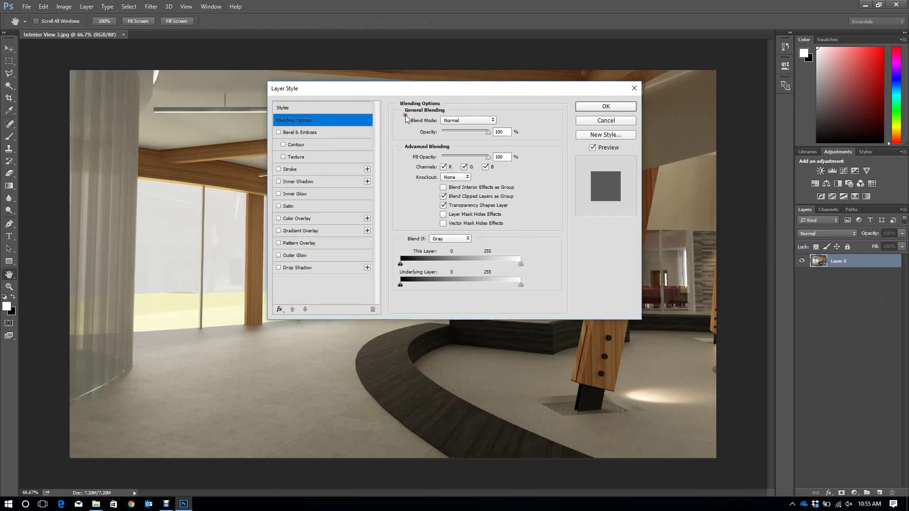
pyautogui.click(615, 121)
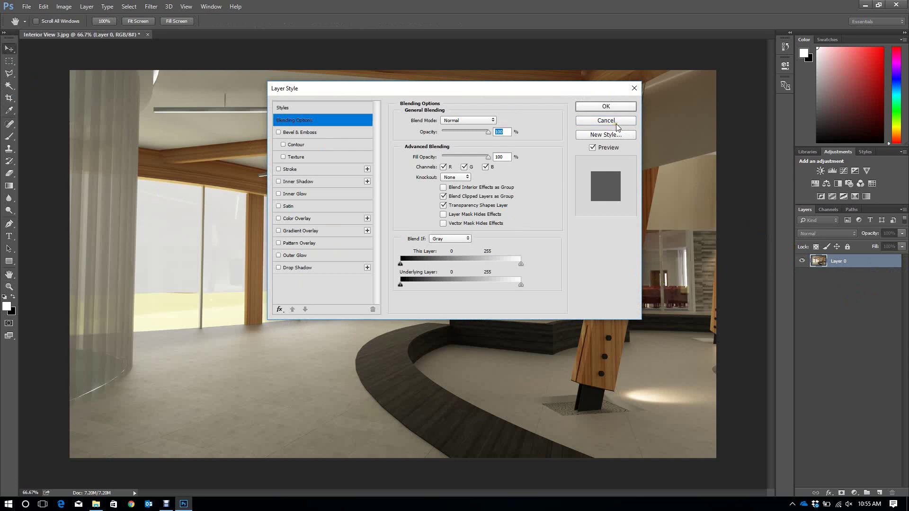
pyautogui.click(828, 298)
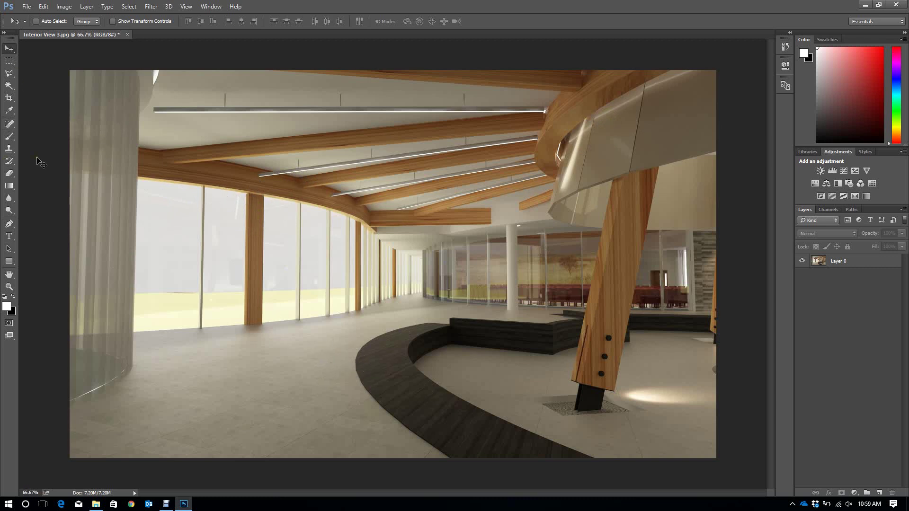
# Activate the Brush tool and add a new empty layer above Layer 0
pyautogui.click(10, 137)
pyautogui.click(851, 265)
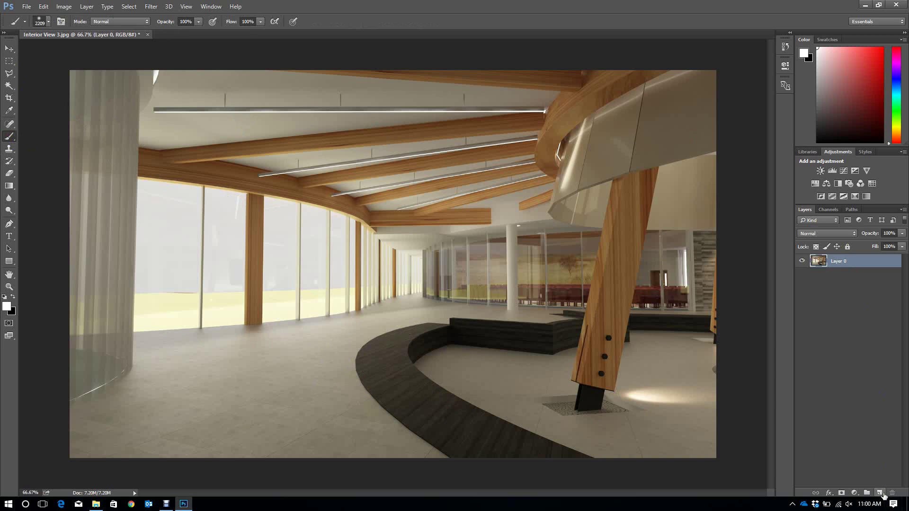
pyautogui.click(880, 493)
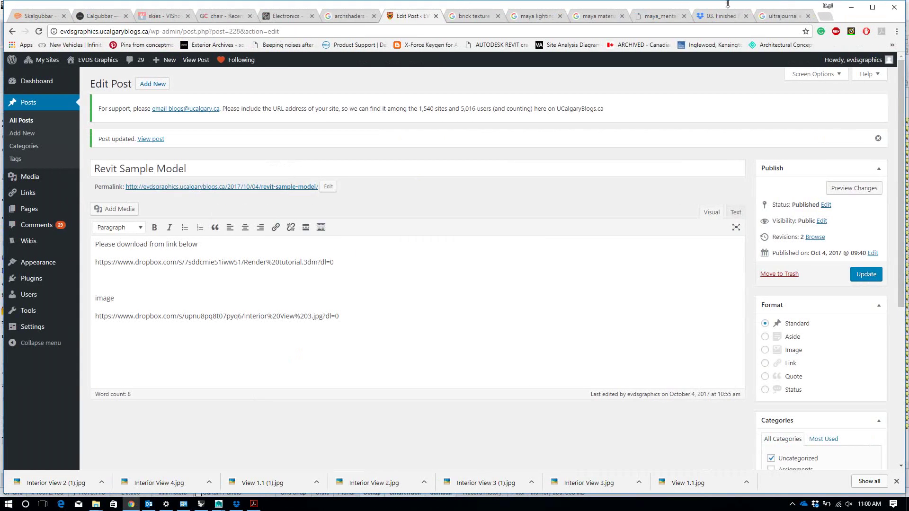
# Open evdsgraphics.ucalgaryblogs.ca in a new browser tab, check the updated Revit Sample Model post, and return to Photoshop
pyautogui.click(832, 18)
pyautogui.write('evdsgraphics.ucalgaryblogs.ca')
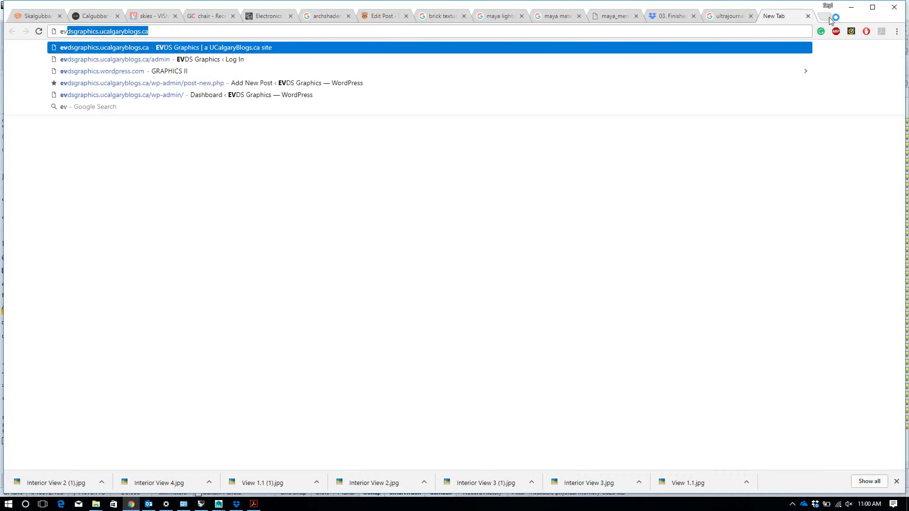
pyautogui.press('Return')
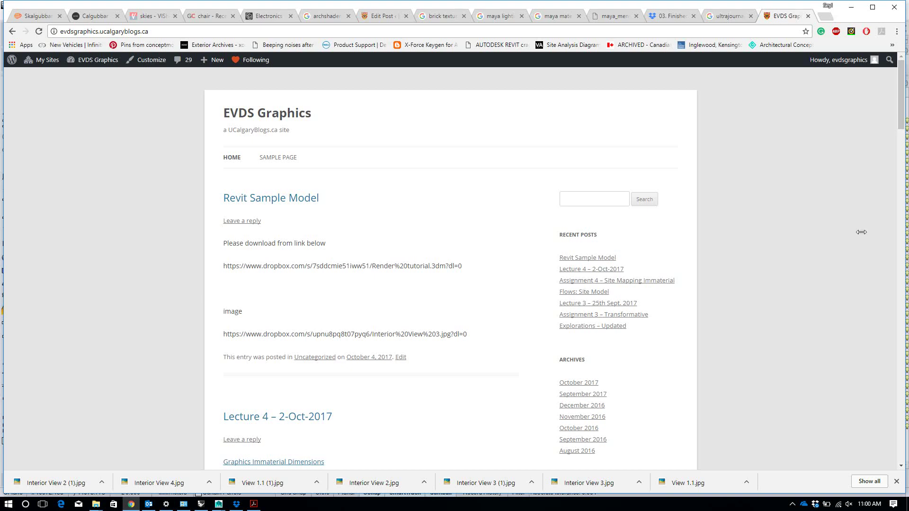
pyautogui.click(851, 7)
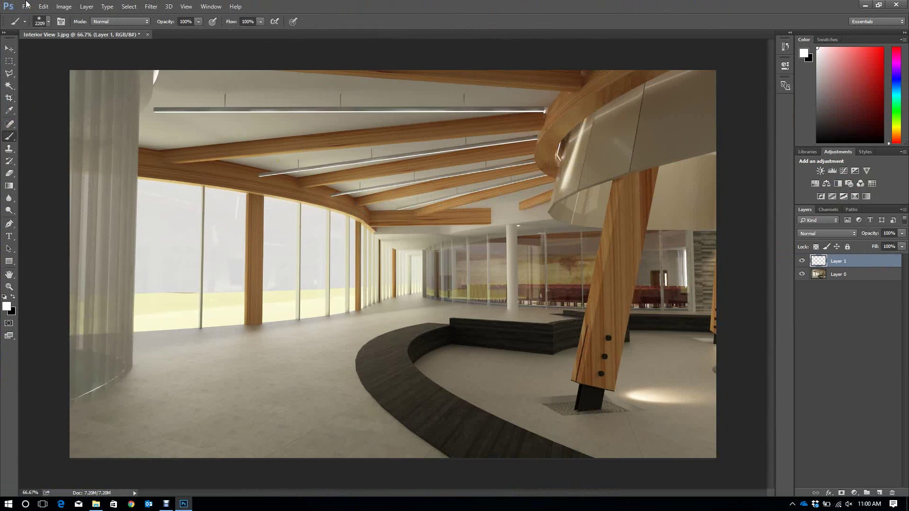
# Choose a soft round brush tip with 0% hardness and set its size to 17 px
pyautogui.rightClick(381, 204)
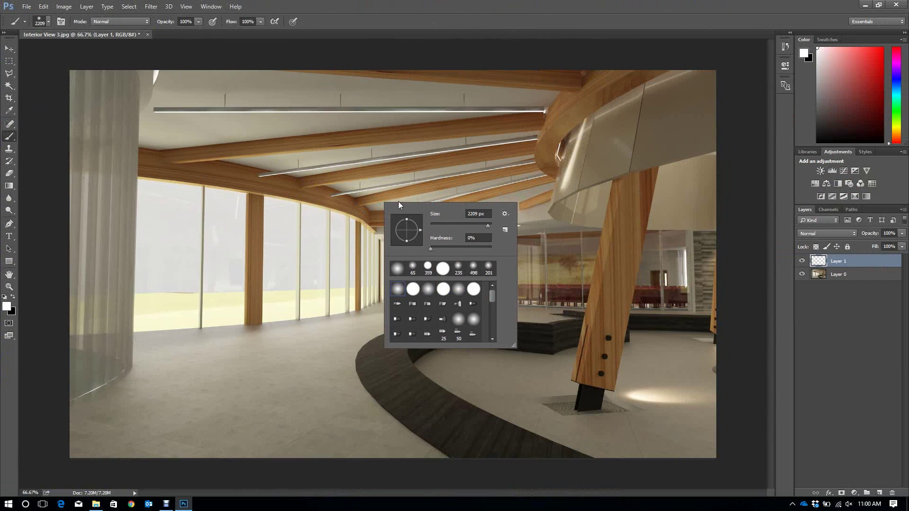
pyautogui.click(9, 138)
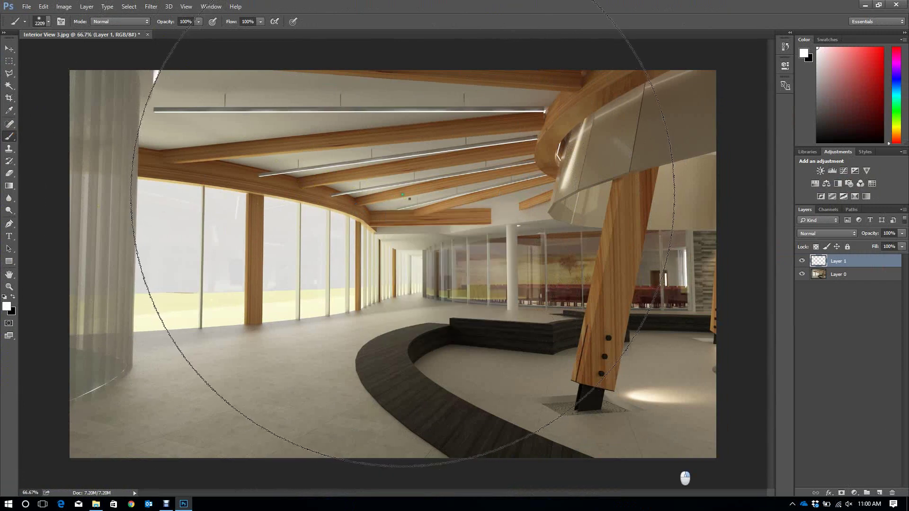
pyautogui.rightClick(400, 203)
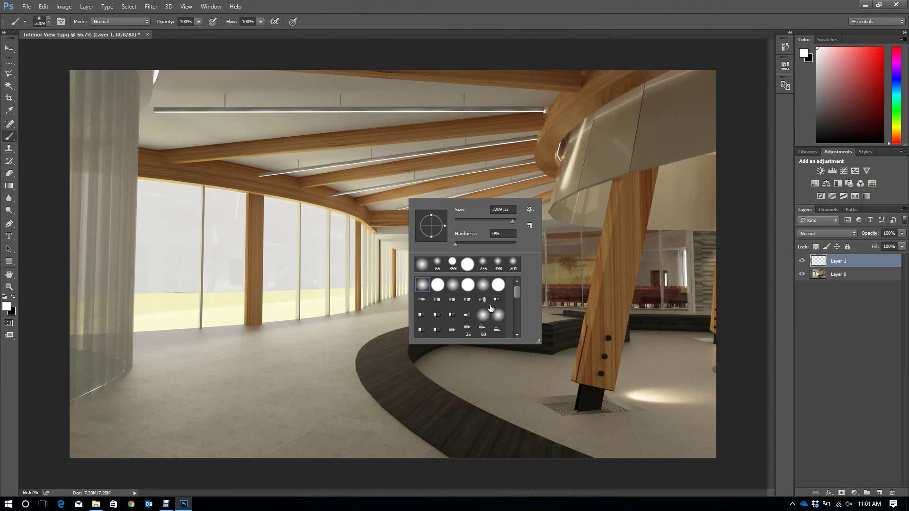
pyautogui.click(437, 285)
pyautogui.click(424, 285)
pyautogui.moveTo(513, 221); pyautogui.dragTo(460, 220)
pyautogui.click(448, 160)
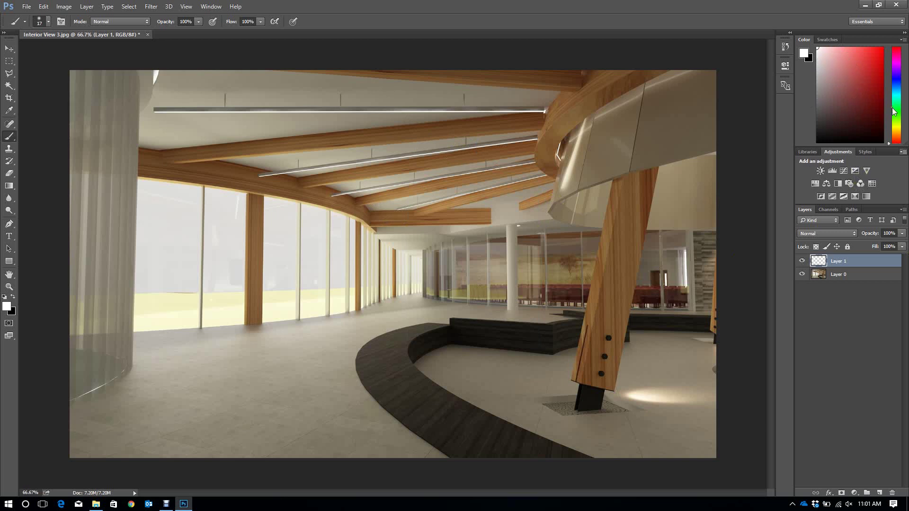
# Pick a pale yellow foreground colour and paint a straight stroke on Layer 1 along the full length of the longest ceiling light
pyautogui.click(897, 127)
pyautogui.click(823, 55)
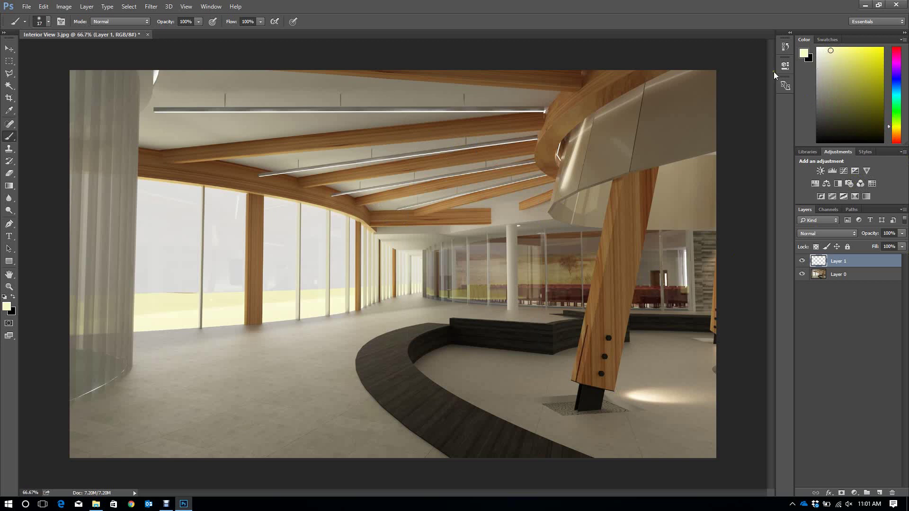
pyautogui.moveTo(187, 89); pyautogui.dragTo(272, 85)
pyautogui.hotkey('ctrl', 'z')
pyautogui.click(154, 112)
pyautogui.keyDown('shift'); pyautogui.click(545, 112); pyautogui.keyUp('shift')
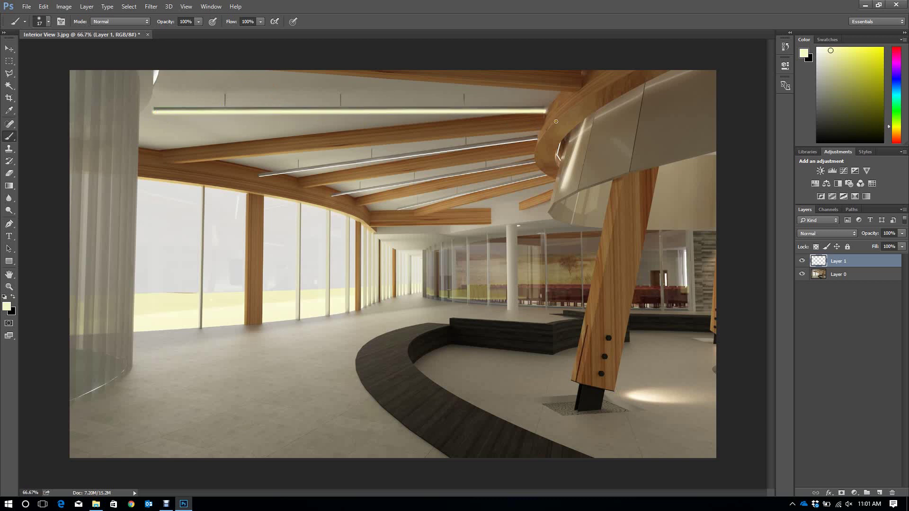
# Set Layer 1's blend mode to Color Dodge and its opacity to 40%
pyautogui.click(839, 233)
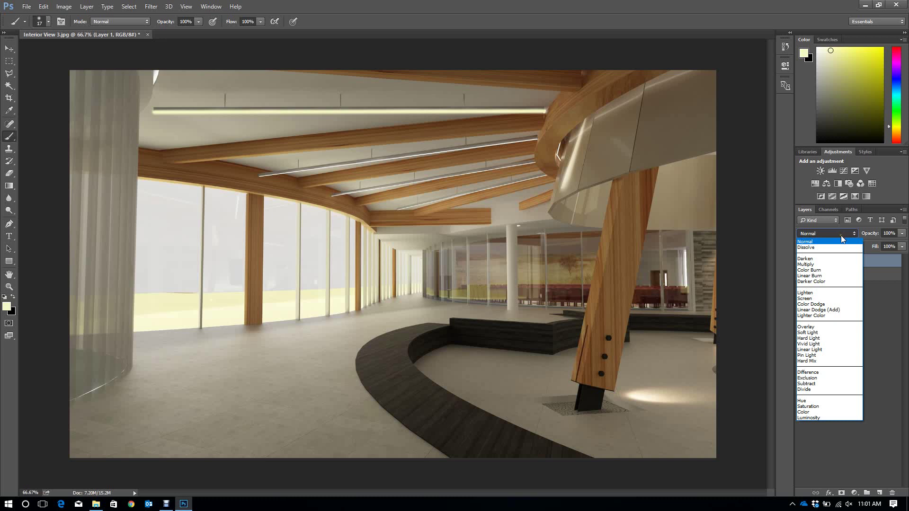
pyautogui.click(831, 306)
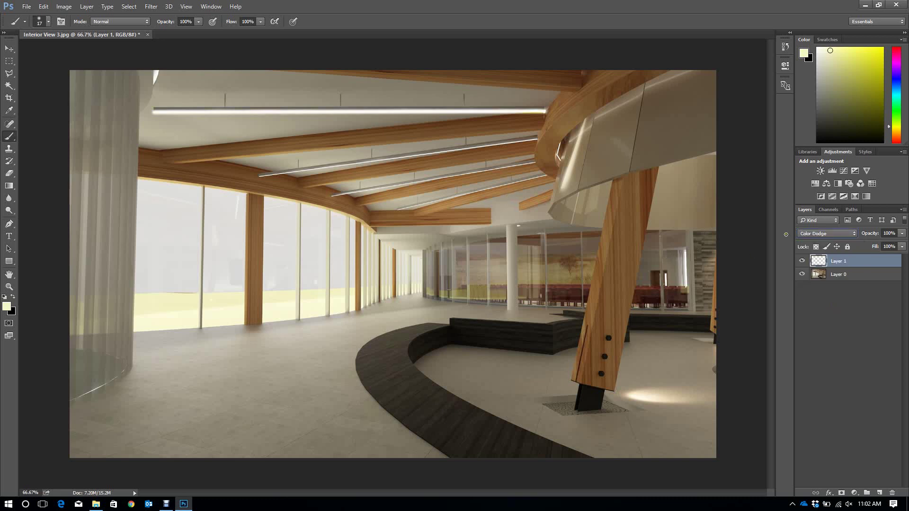
pyautogui.moveTo(866, 234)
pyautogui.mouseDown()
pyautogui.moveTo(858, 236)
pyautogui.moveTo(867, 237)
pyautogui.mouseUp()
pyautogui.click(890, 234)
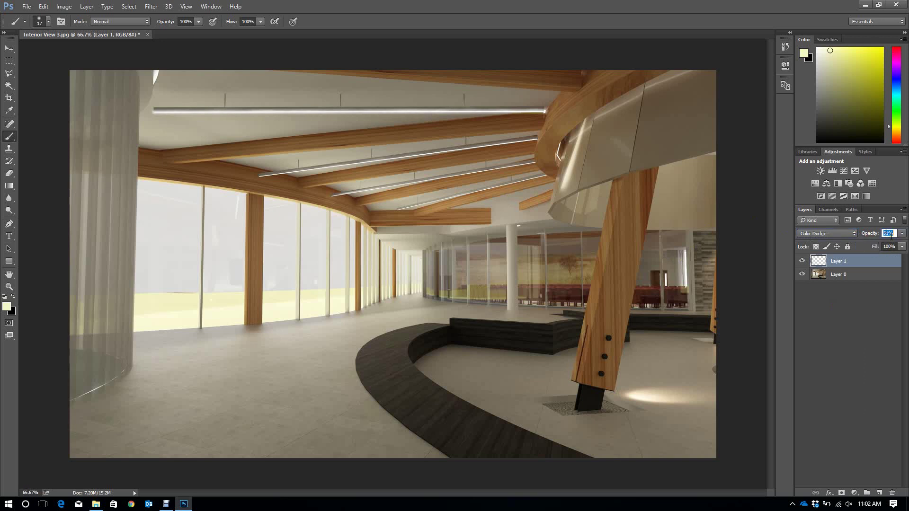
pyautogui.write('40')
pyautogui.press('Return')
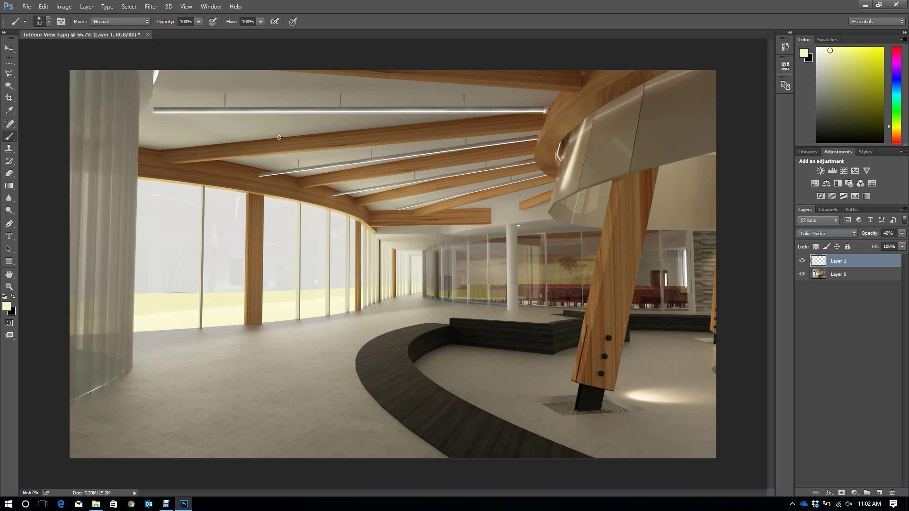
# Add another empty layer above Layer 1 and set the brush size to 30 px
pyautogui.click(879, 492)
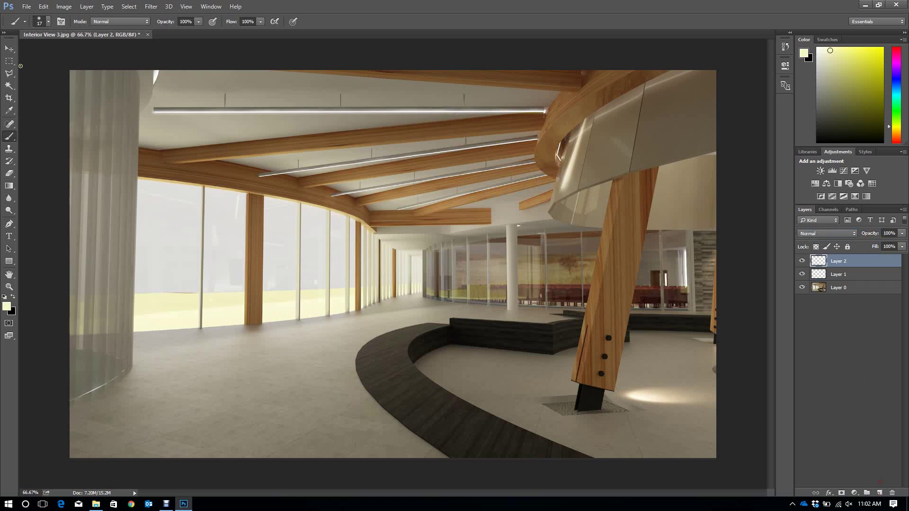
pyautogui.rightClick(164, 115)
pyautogui.moveTo(220, 138); pyautogui.dragTo(223, 137)
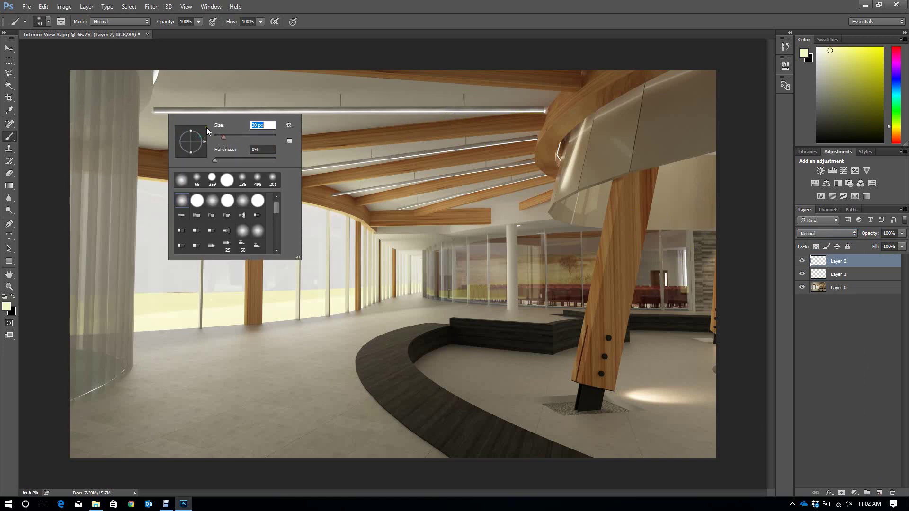
# Try a straight pale yellow 30 px stroke along the longest ceiling light on Layer 2, and undo it
pyautogui.click(156, 112)
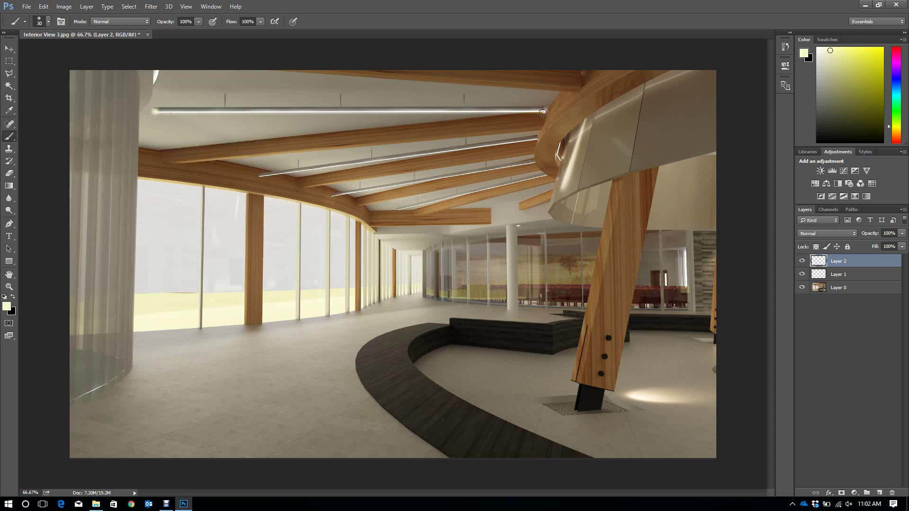
pyautogui.keyDown('shift'); pyautogui.click(542, 113); pyautogui.keyUp('shift')
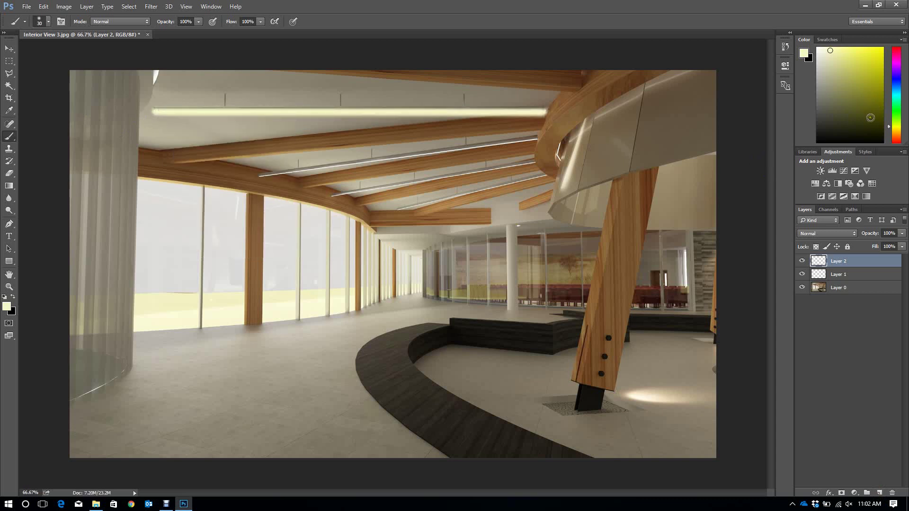
pyautogui.hotkey('ctrl', 'z')
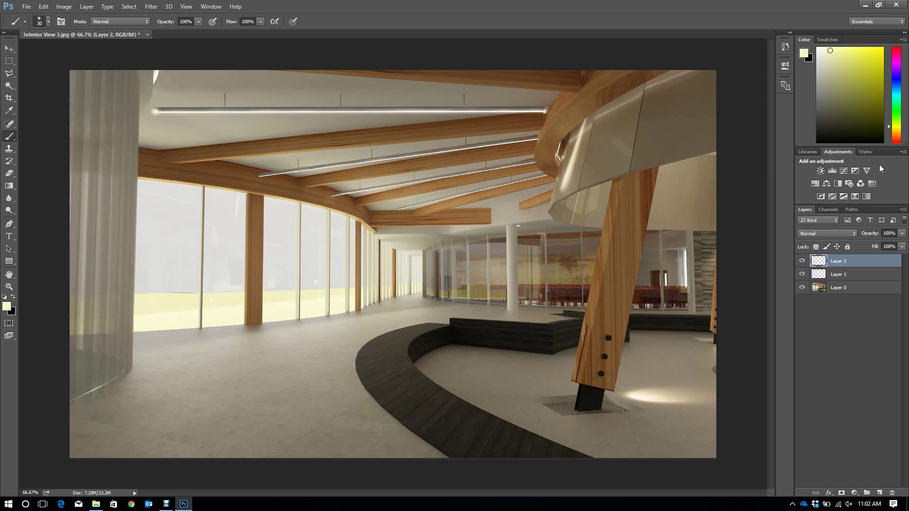
pyautogui.hotkey('ctrl', 'alt', 'z')
# Choose a brown swatch as the foreground colour, delete Layer 1, and make Layer 2 active
pyautogui.click(824, 39)
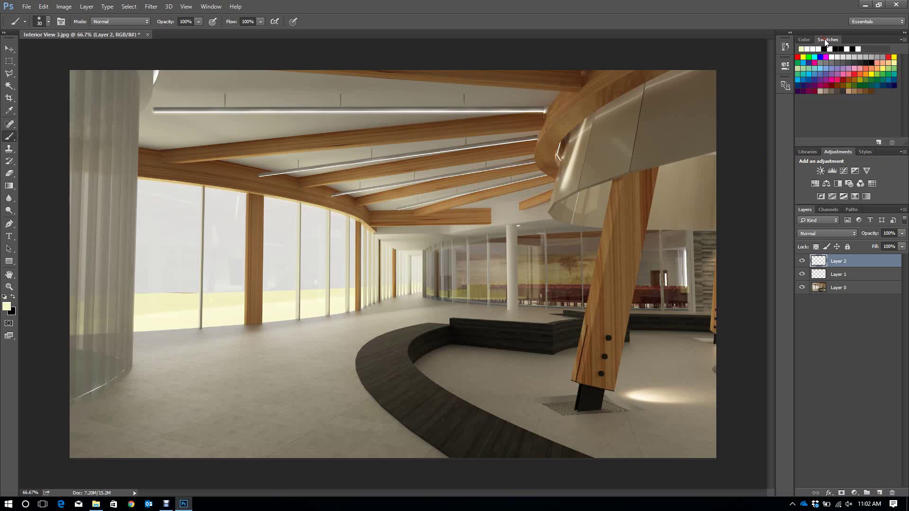
pyautogui.click(845, 85)
pyautogui.click(801, 275)
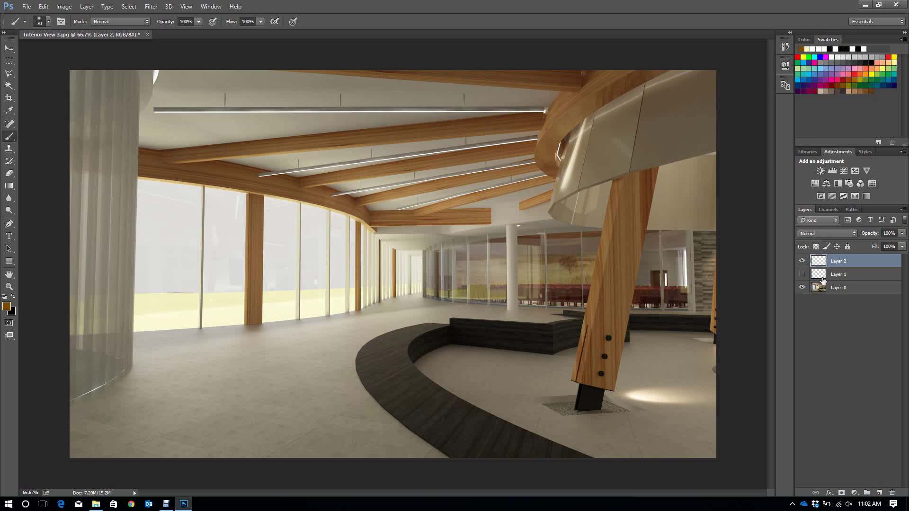
pyautogui.click(843, 276)
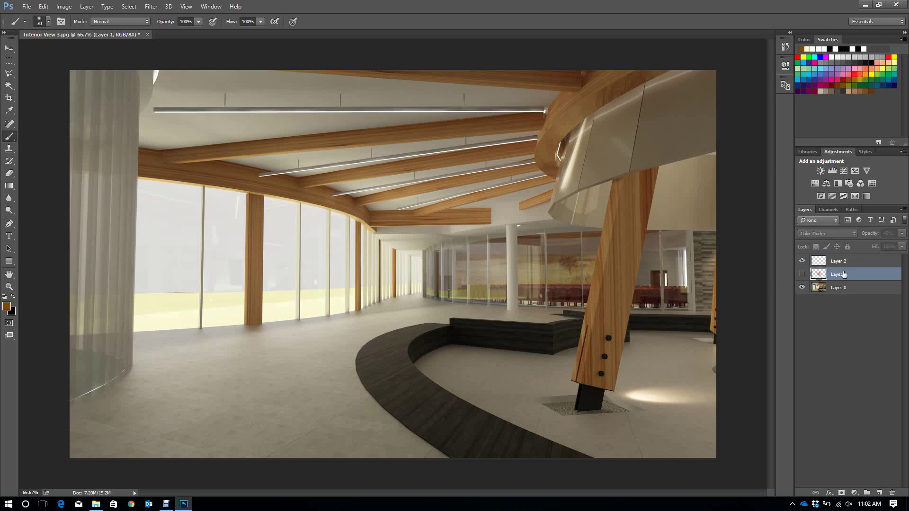
pyautogui.press('Delete')
pyautogui.click(849, 262)
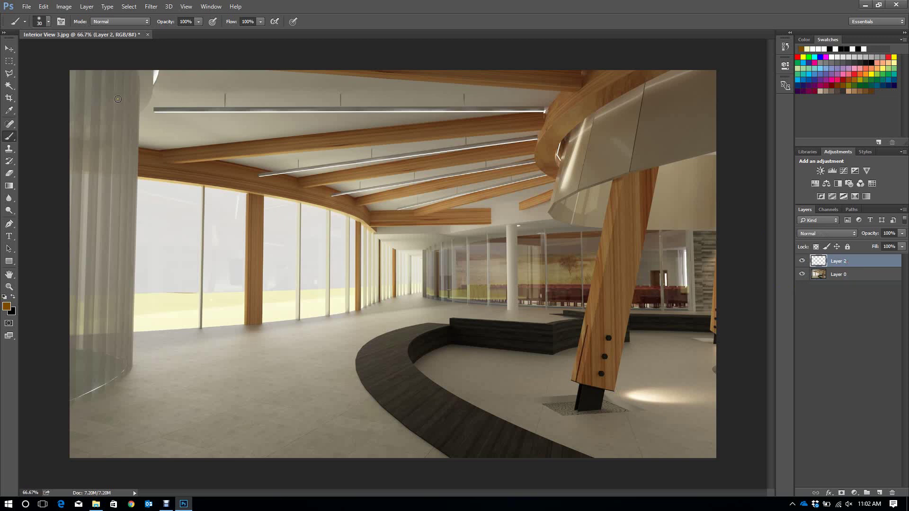
# Paint a straight brown 21 px stroke along the longest ceiling light on Layer 2, and set the layer's blend mode to Color Dodge
pyautogui.rightClick(157, 111)
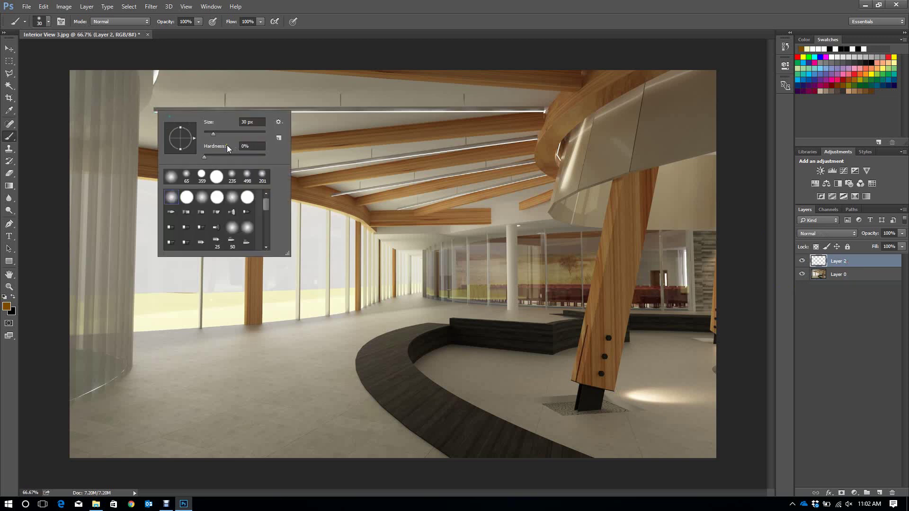
pyautogui.moveTo(212, 132); pyautogui.dragTo(210, 135)
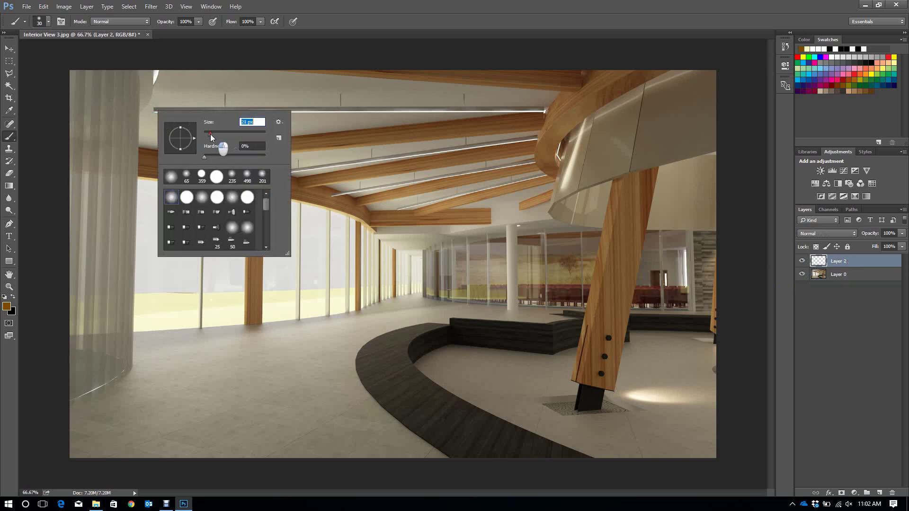
pyautogui.press('Return')
pyautogui.click(154, 111)
pyautogui.keyDown('shift'); pyautogui.click(544, 111); pyautogui.keyUp('shift')
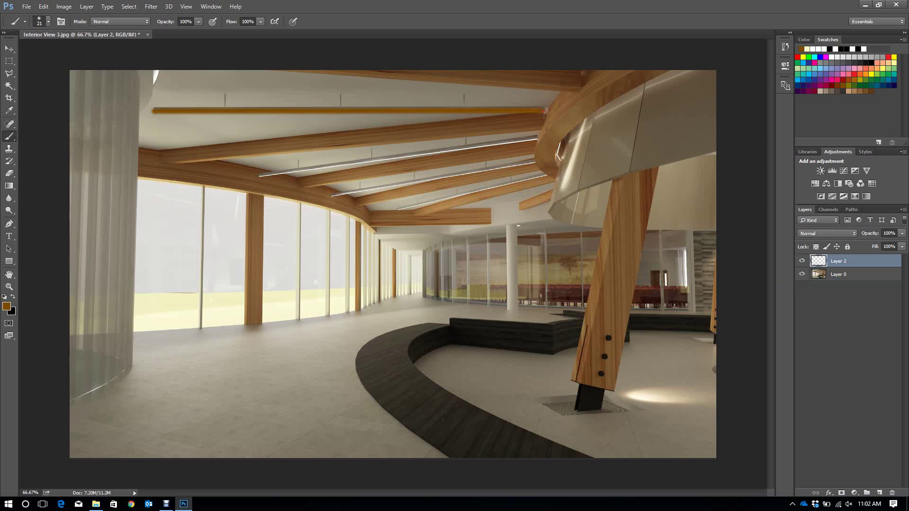
pyautogui.click(830, 234)
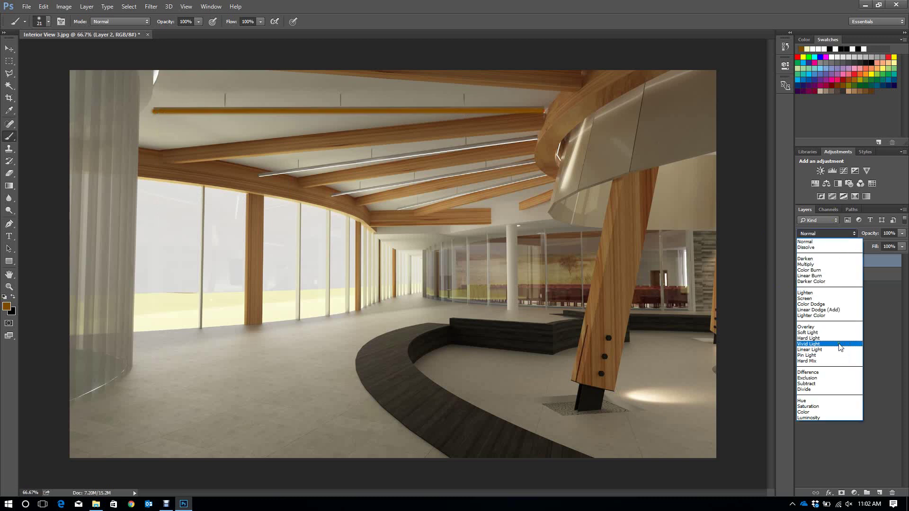
pyautogui.click(834, 304)
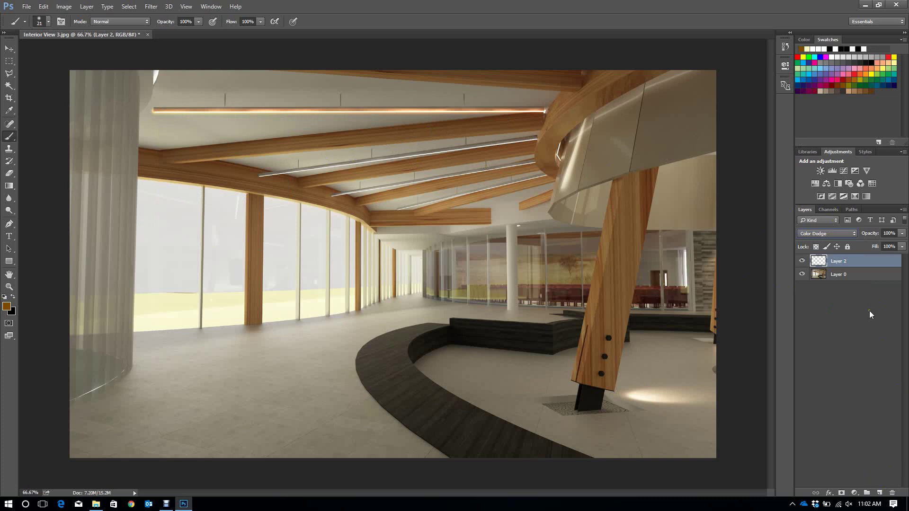
# Delete Layer 2 with its brown Color Dodge stroke, leaving only Layer 0
pyautogui.click(890, 278)
pyautogui.click(880, 261)
pyautogui.click(876, 277)
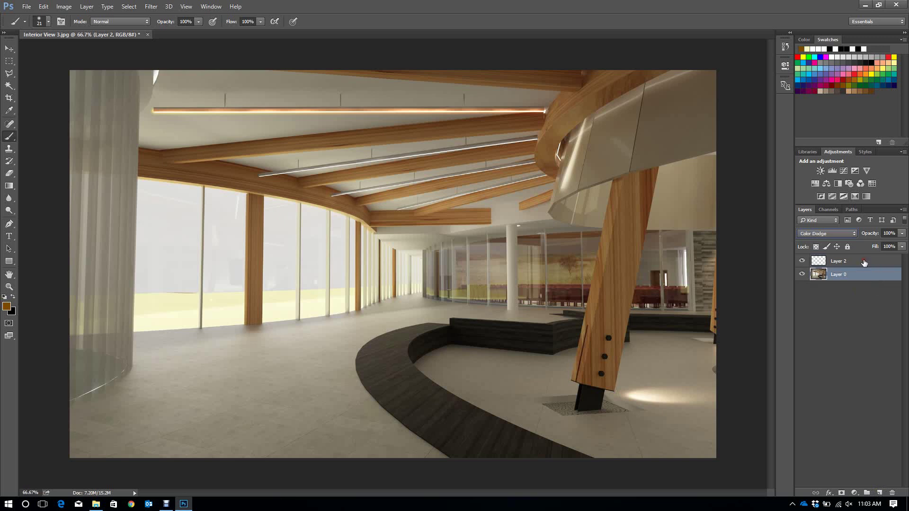
pyautogui.click(864, 263)
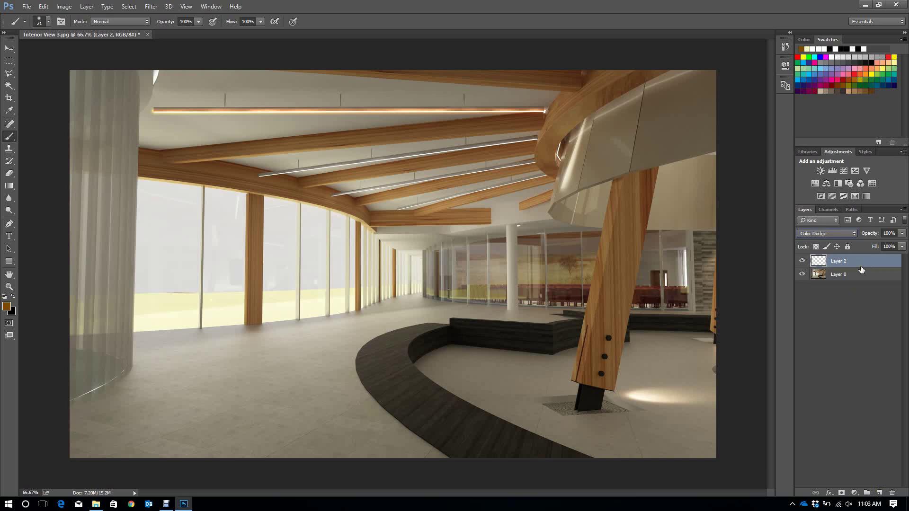
pyautogui.press('v')
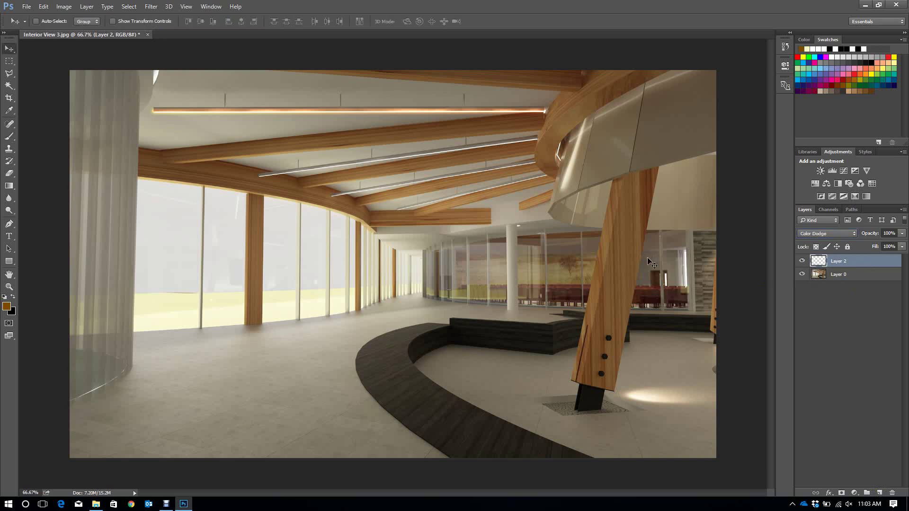
pyautogui.click(881, 285)
pyautogui.click(874, 265)
pyautogui.press('Delete')
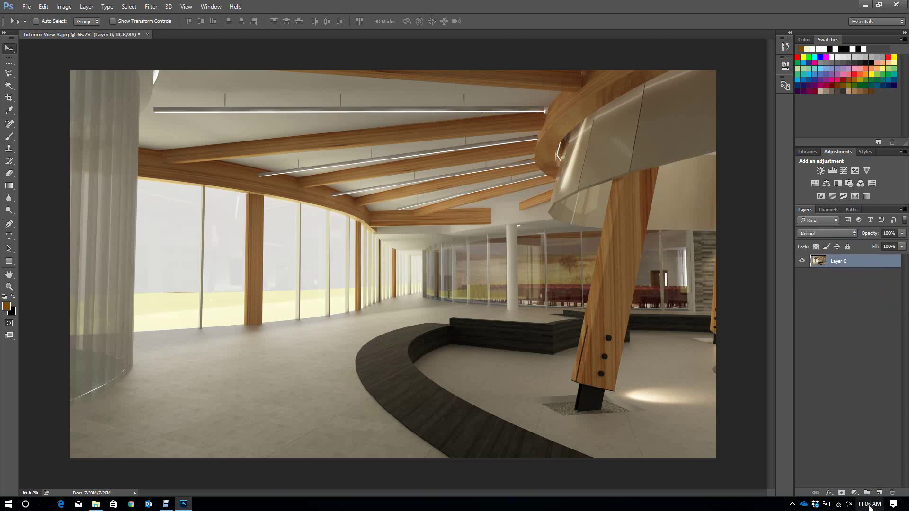
# Add an empty layer above Layer 0, activate the Brush tool, and choose a light brown swatch as the foreground colour
pyautogui.click(879, 493)
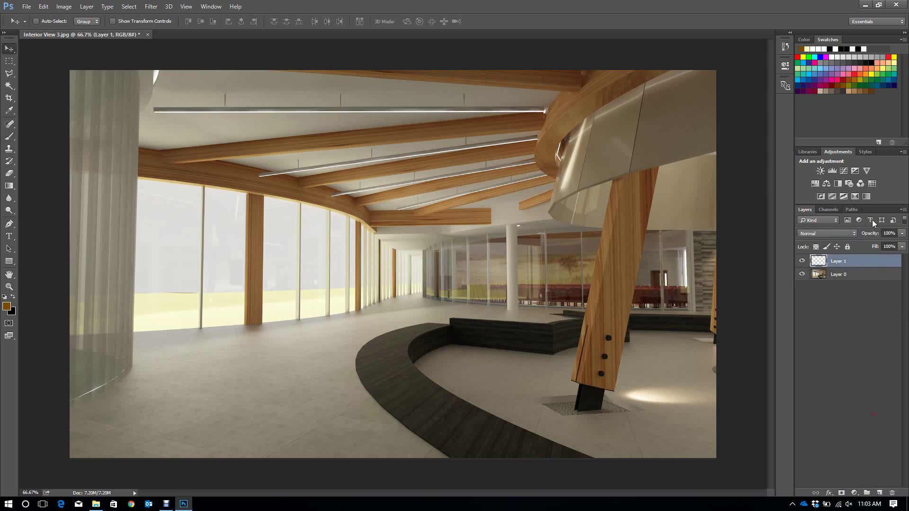
pyautogui.click(864, 91)
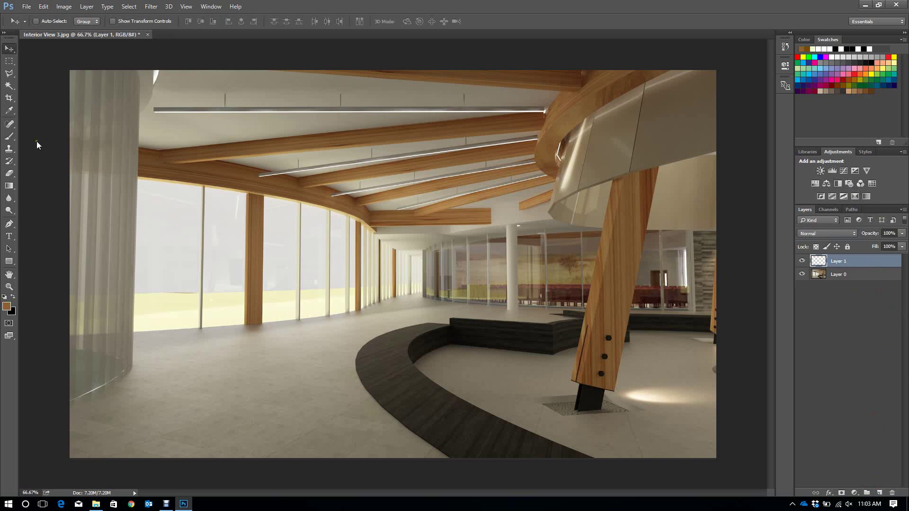
pyautogui.click(9, 136)
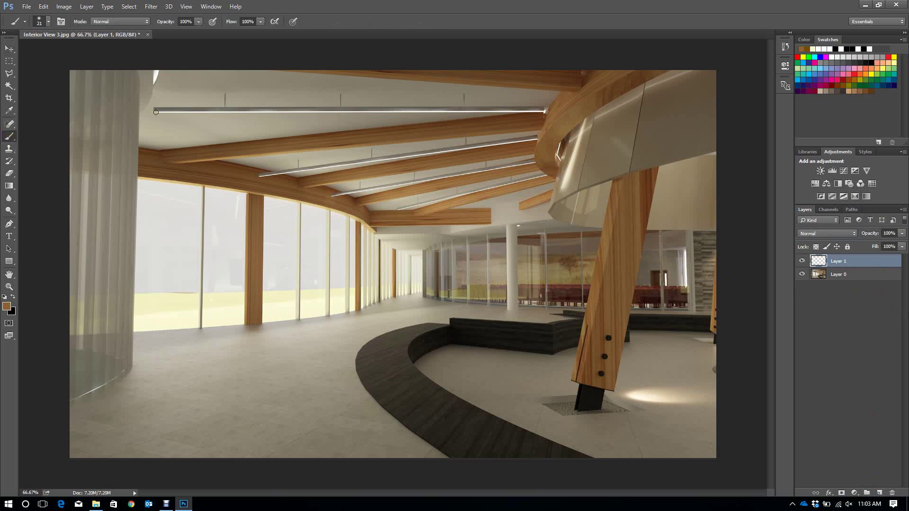
pyautogui.click(155, 112)
pyautogui.hotkey('ctrl', 'z')
pyautogui.click(855, 91)
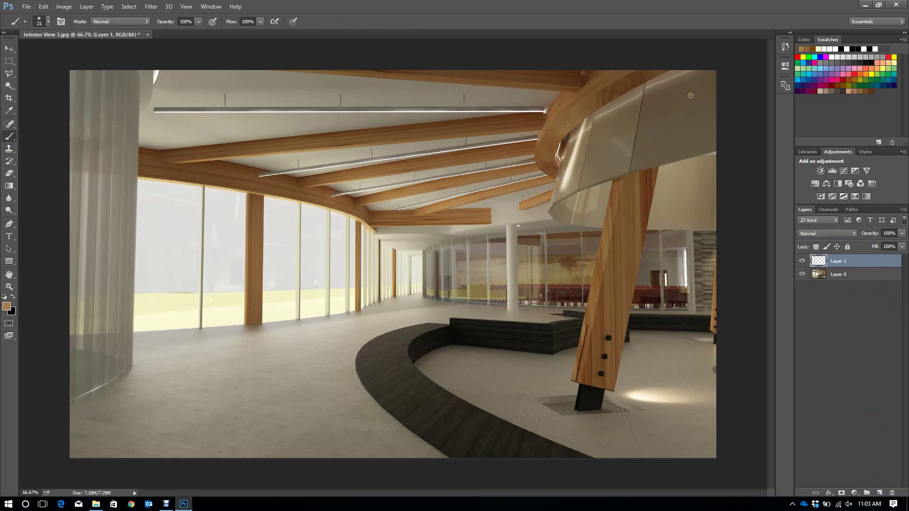
# Paint a straight light brown 21 px stroke along the longest ceiling light, and set Layer 1 to Color Dodge at 42% opacity
pyautogui.click(155, 113)
pyautogui.keyDown('shift'); pyautogui.click(545, 111); pyautogui.keyUp('shift')
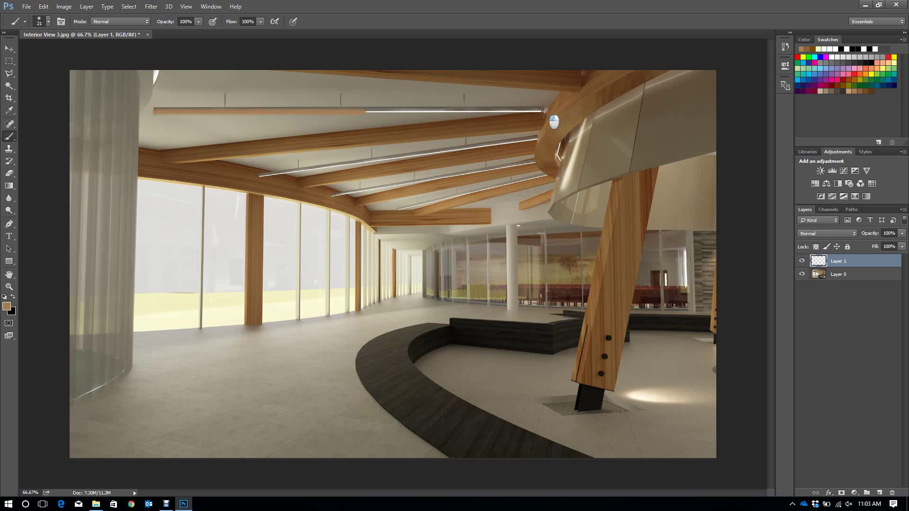
pyautogui.click(832, 232)
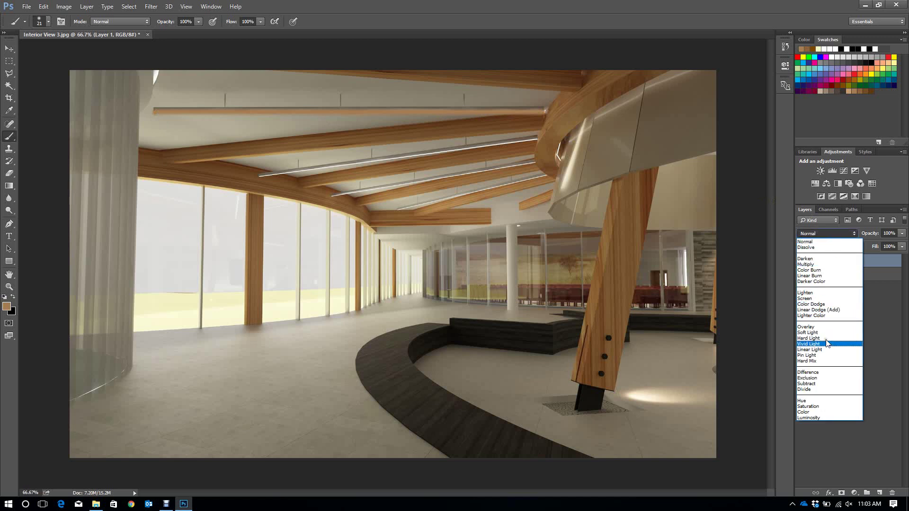
pyautogui.click(822, 304)
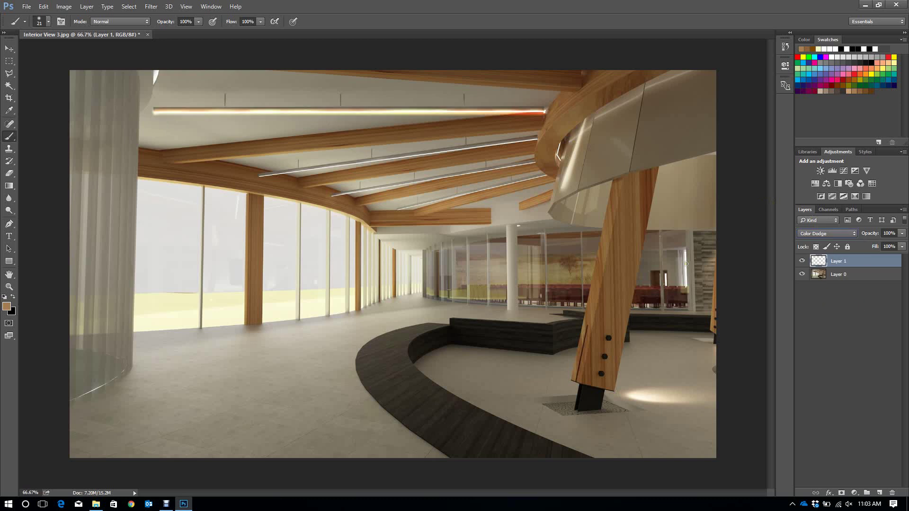
pyautogui.moveTo(876, 233); pyautogui.dragTo(870, 236)
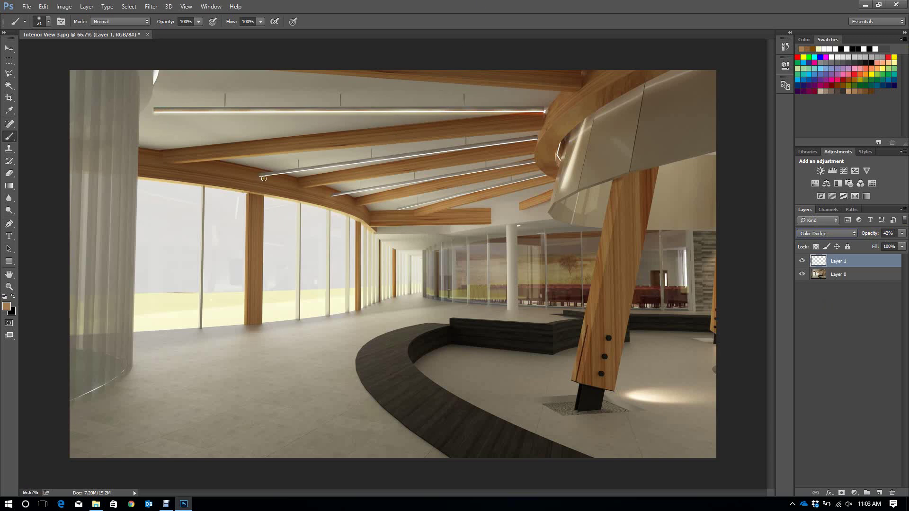
# Set the brush size to 13 px and paint straight light brown strokes along the three shorter ceiling lights on Layer 1
pyautogui.scroll(3, 263, 179)
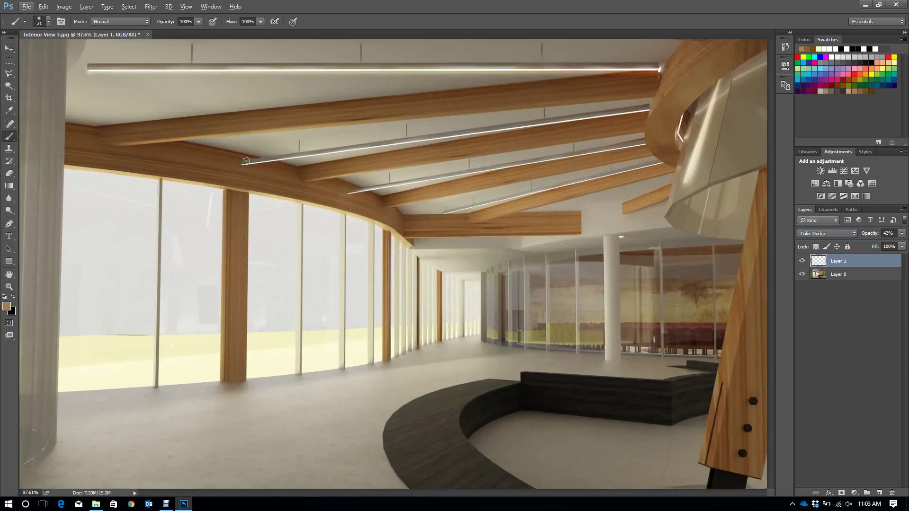
pyautogui.rightClick(246, 161)
pyautogui.moveTo(302, 181); pyautogui.dragTo(300, 181)
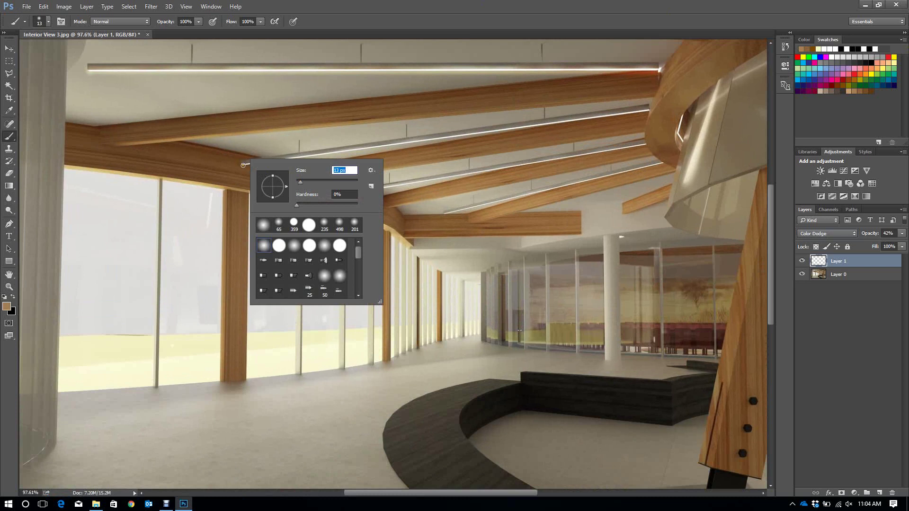
pyautogui.press('Return')
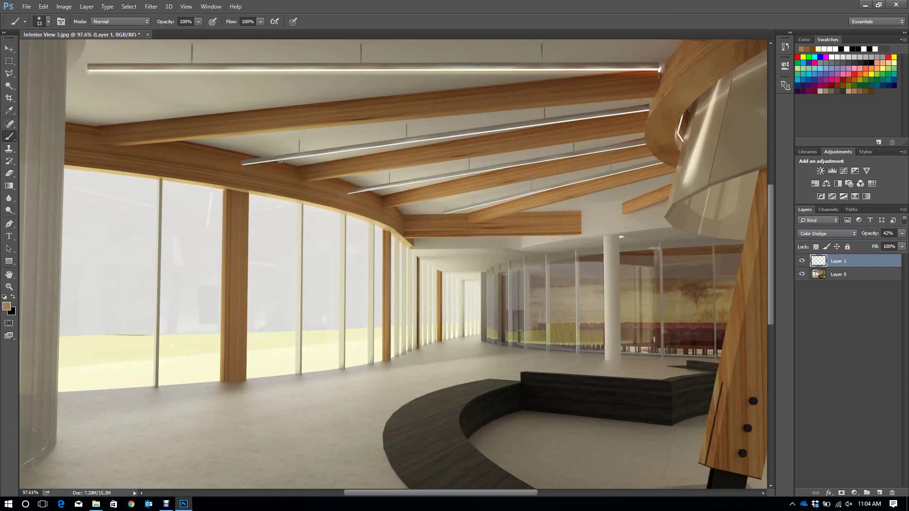
pyautogui.keyDown('shift'); pyautogui.click(650, 112); pyautogui.keyUp('shift')
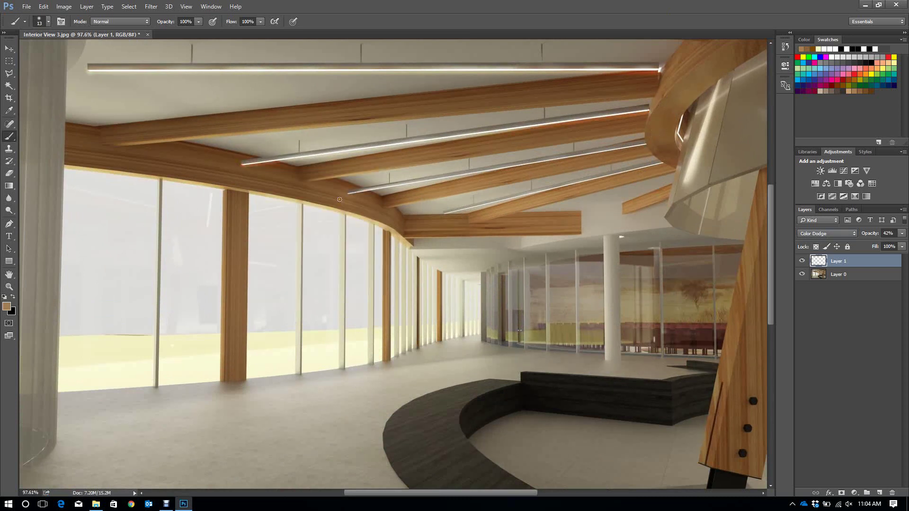
pyautogui.keyDown('shift'); pyautogui.click(645, 145); pyautogui.keyUp('shift')
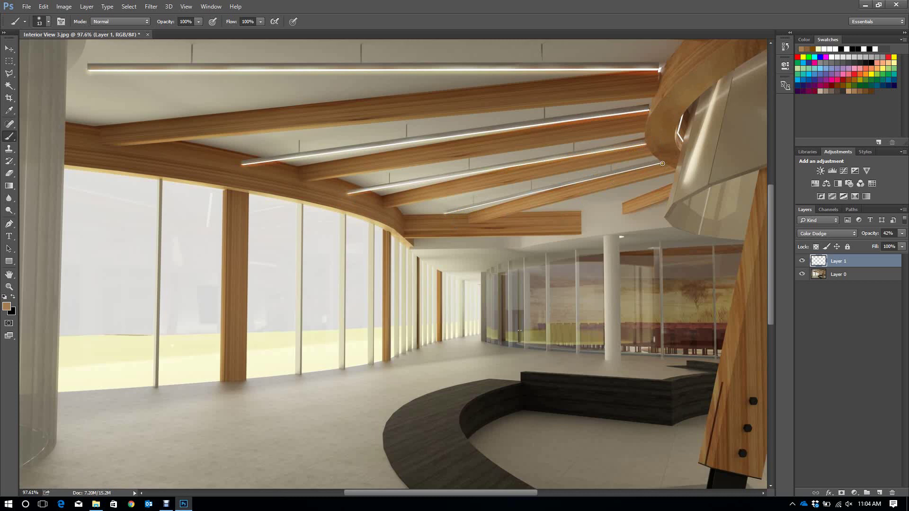
pyautogui.keyDown('shift'); pyautogui.click(446, 214); pyautogui.keyUp('shift')
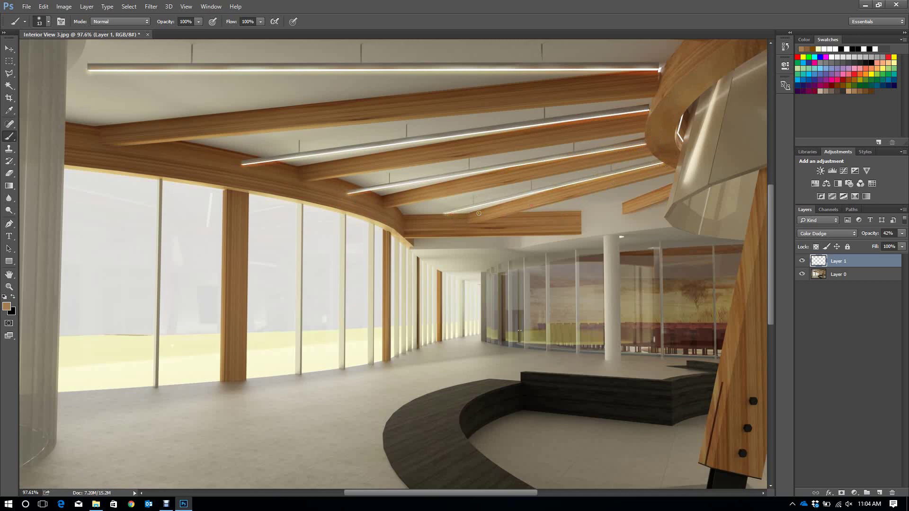
# Outline the curved metallic panel beside the upper wooden ring with a Polygonal Lasso selection extending past the image's edge
pyautogui.scroll(-1, 462, 234)
pyautogui.scroll(-3, 462, 234)
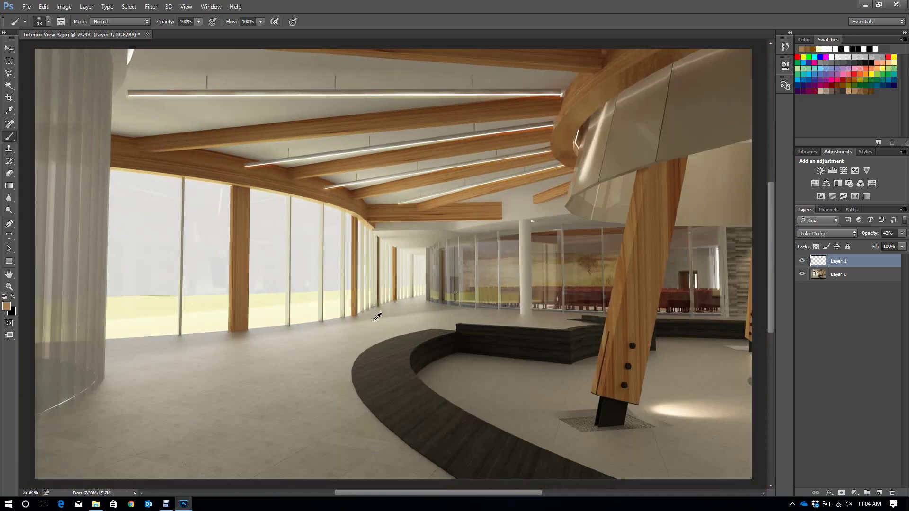
pyautogui.scroll(3, 682, 95)
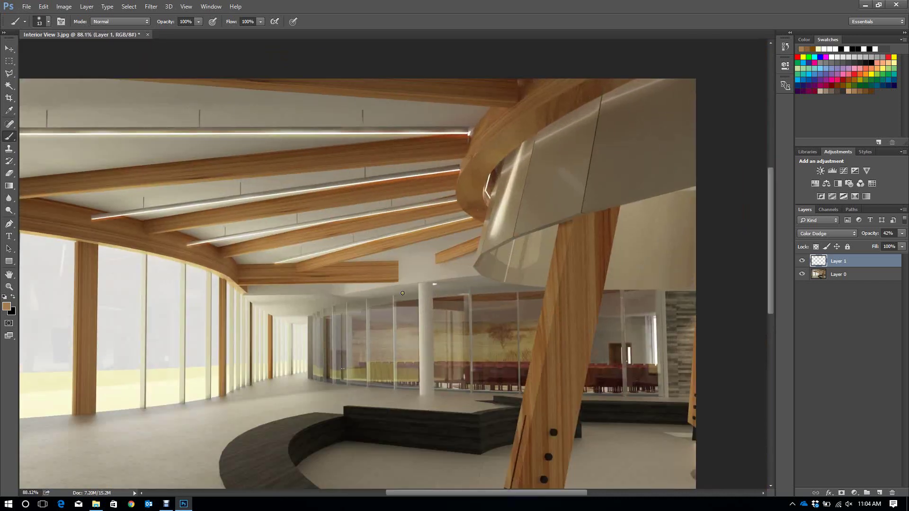
pyautogui.scroll(-1, 402, 293)
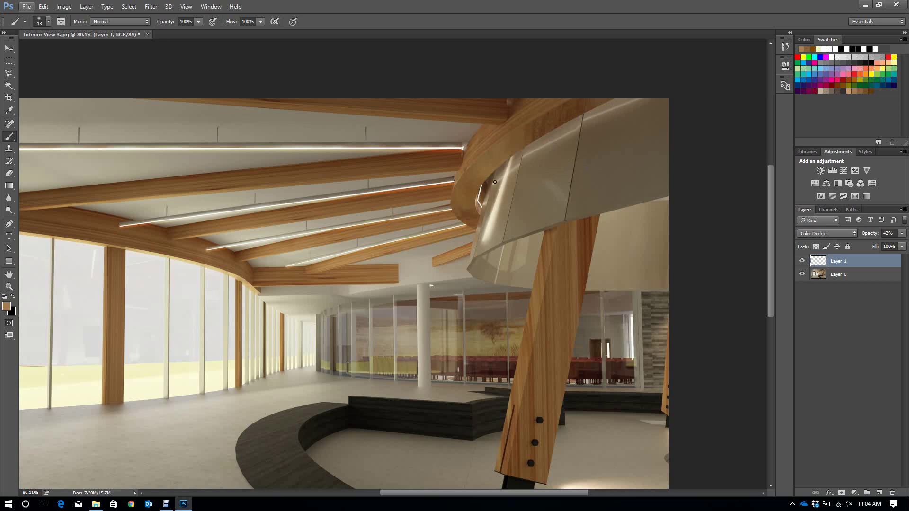
pyautogui.scroll(2, 572, 216)
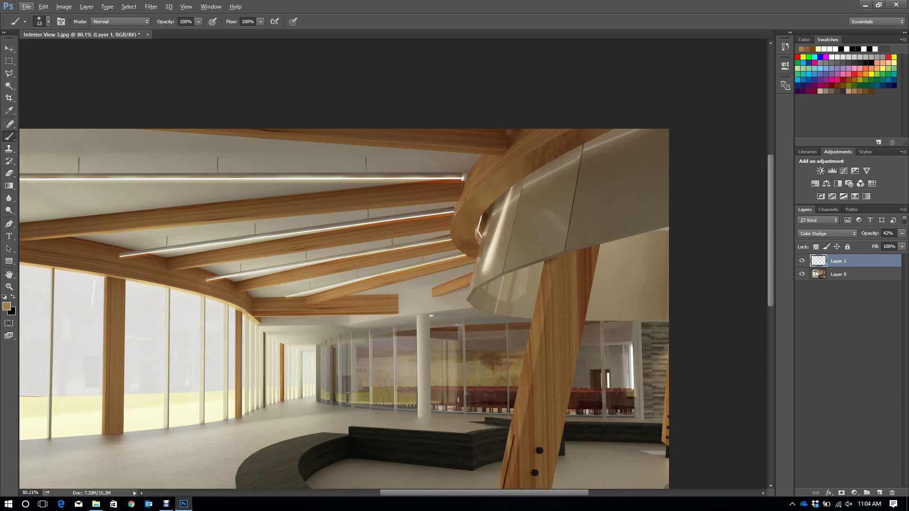
pyautogui.click(9, 74)
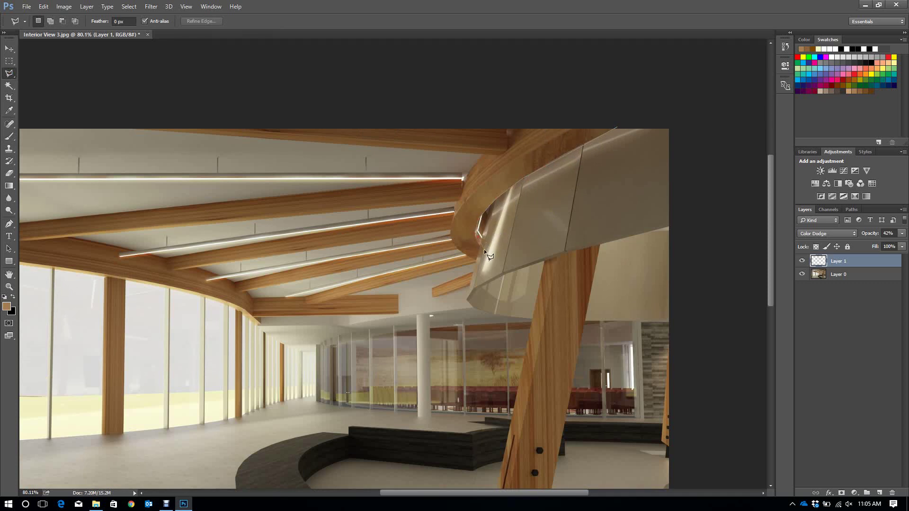
pyautogui.click(467, 299)
pyautogui.click(704, 236)
pyautogui.click(687, 112)
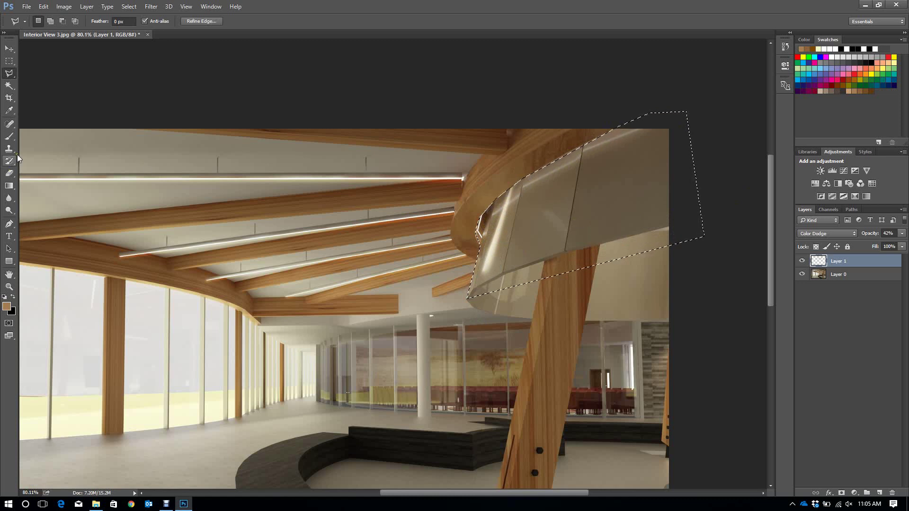
# Paint a soft light brown 405 px stroke along the upper edge of the selected curved panel on Layer 1, and deselect it
pyautogui.click(8, 137)
pyautogui.rightClick(326, 202)
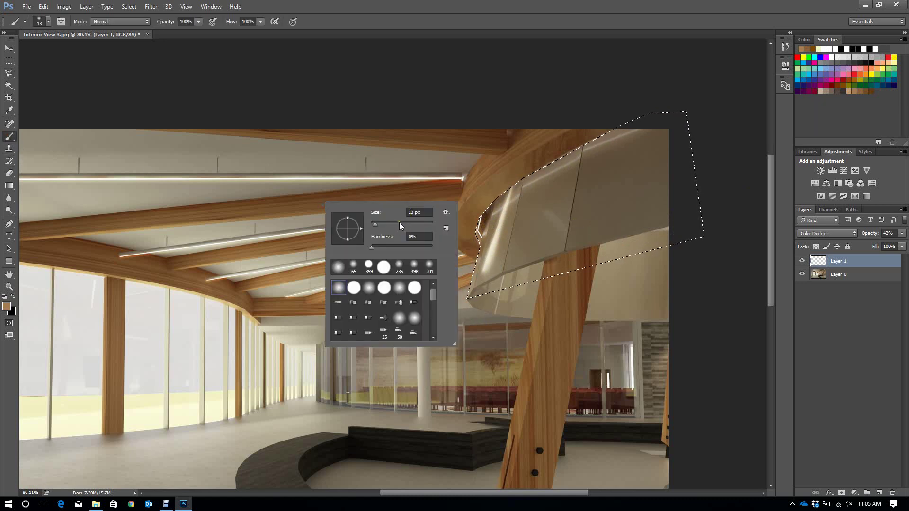
pyautogui.moveTo(399, 224); pyautogui.dragTo(425, 224)
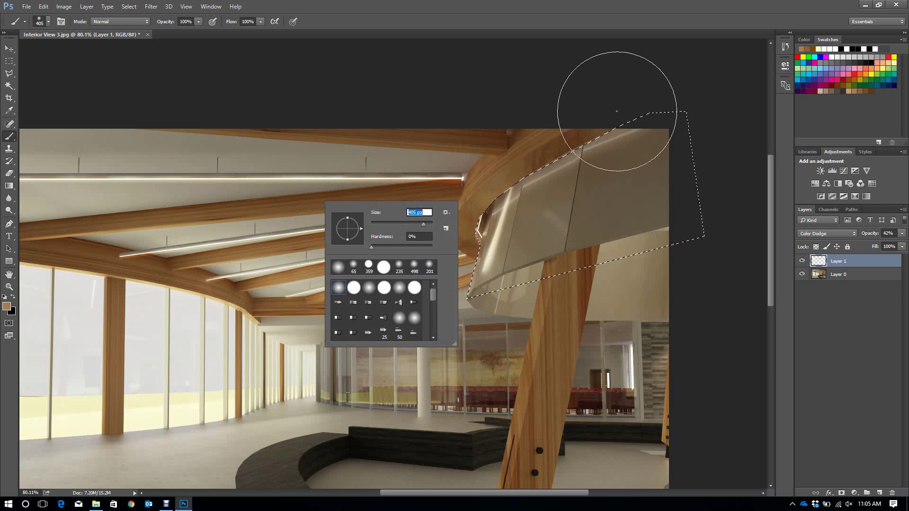
pyautogui.moveTo(618, 112)
pyautogui.mouseDown()
pyautogui.moveTo(487, 137)
pyautogui.moveTo(547, 128)
pyautogui.moveTo(500, 156)
pyautogui.mouseUp()
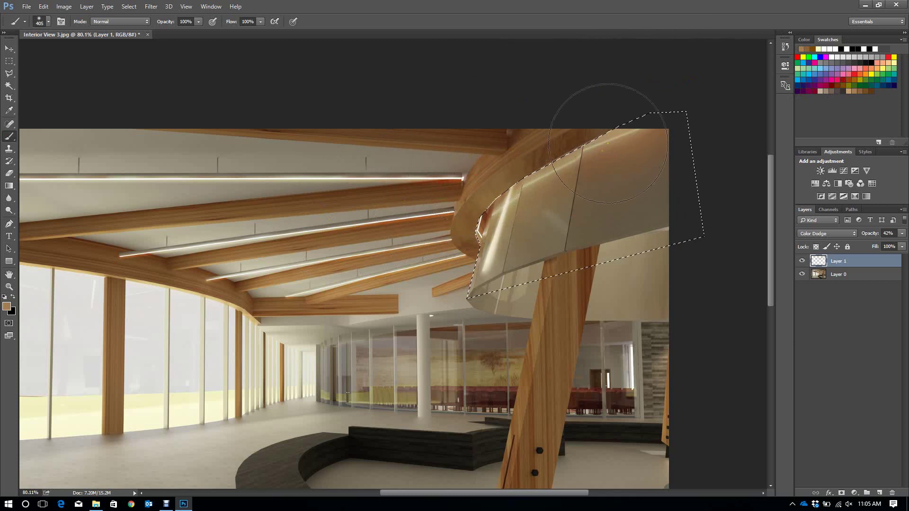
pyautogui.hotkey('ctrl', 'd')
pyautogui.scroll(-3, 609, 143)
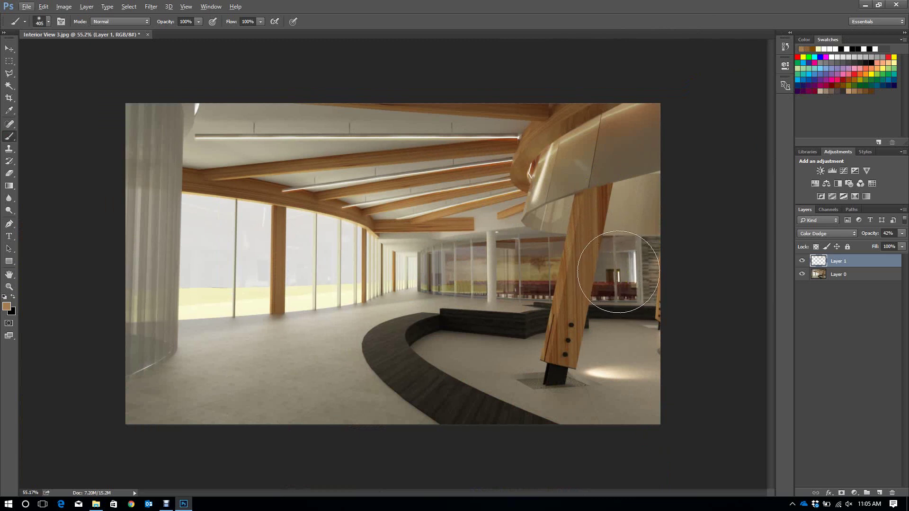
# Restore the curved panel selection and add an empty layer above Layer 1 with the Soft Light blend mode
pyautogui.hotkey('ctrl', 'shift', 'd')
pyautogui.scroll(3, 592, 156)
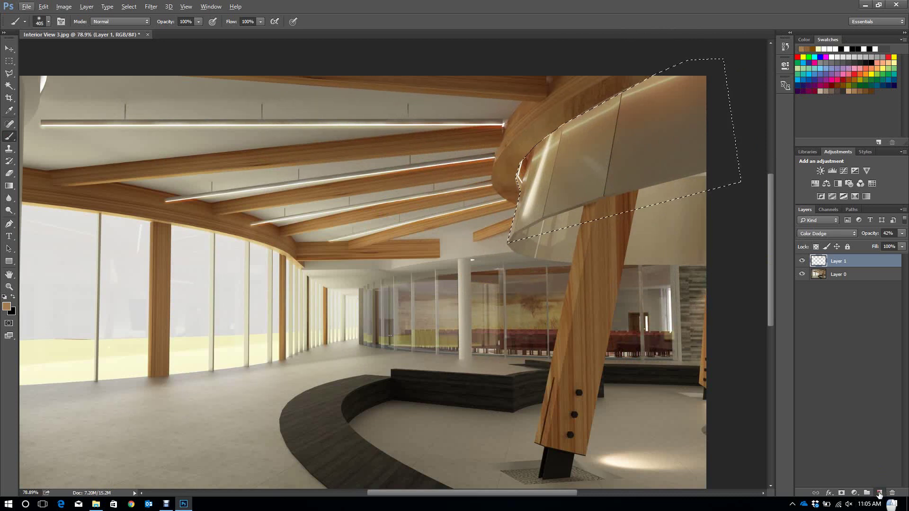
pyautogui.click(879, 493)
pyautogui.click(826, 232)
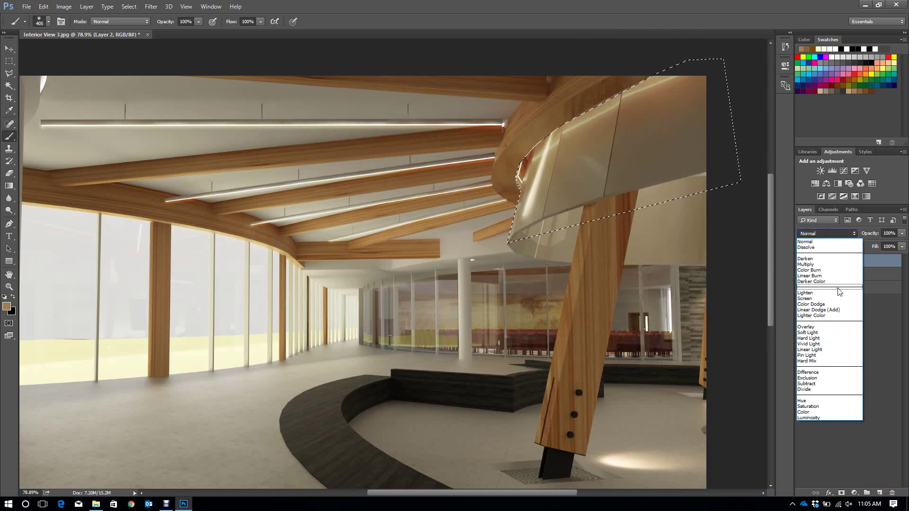
pyautogui.click(823, 333)
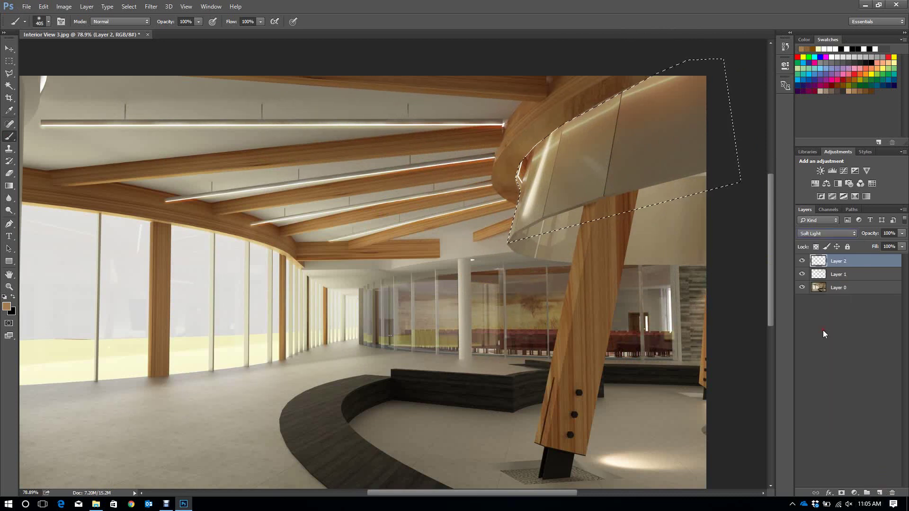
# Choose a pale yellow swatch as the foreground colour and set the brush opacity to 21%
pyautogui.click(853, 49)
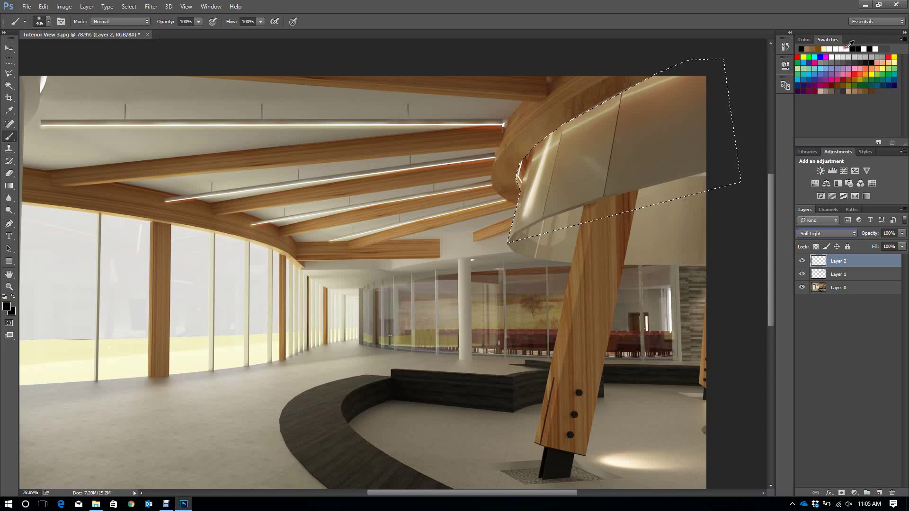
pyautogui.click(895, 62)
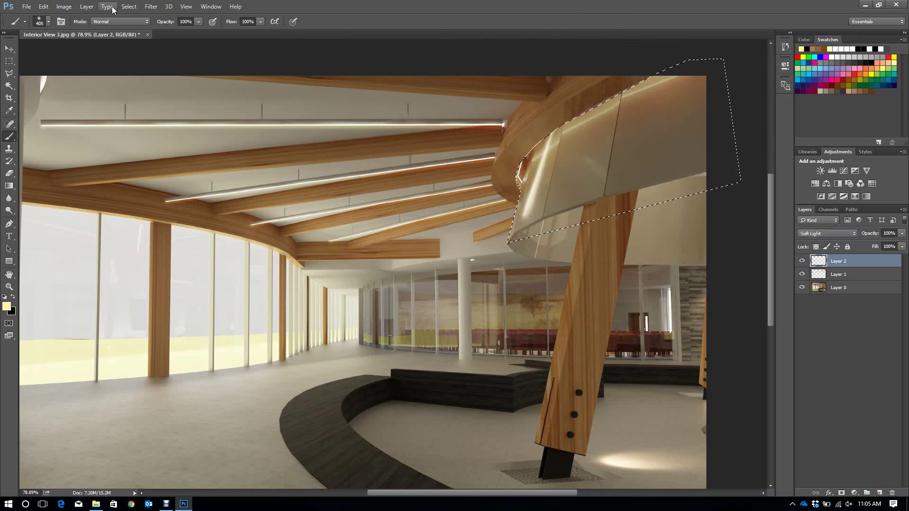
pyautogui.click(198, 22)
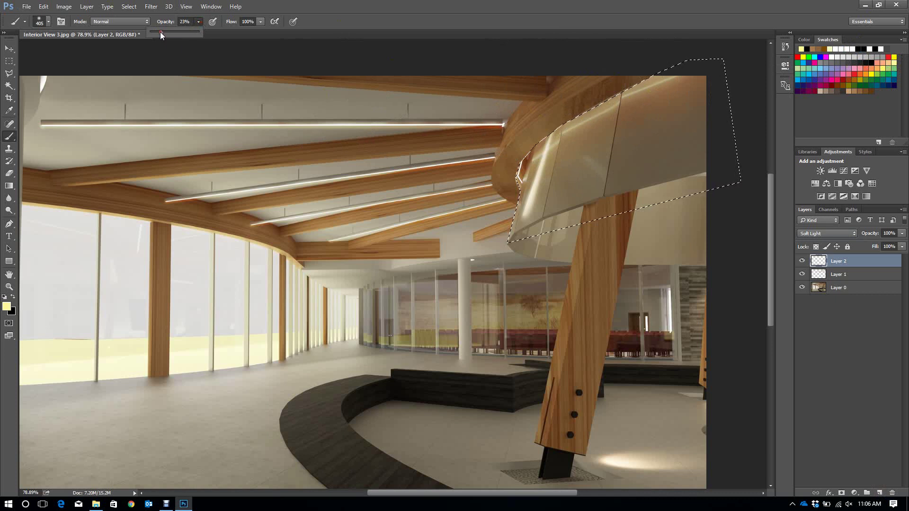
pyautogui.moveTo(160, 32); pyautogui.dragTo(158, 33)
pyautogui.click(507, 134)
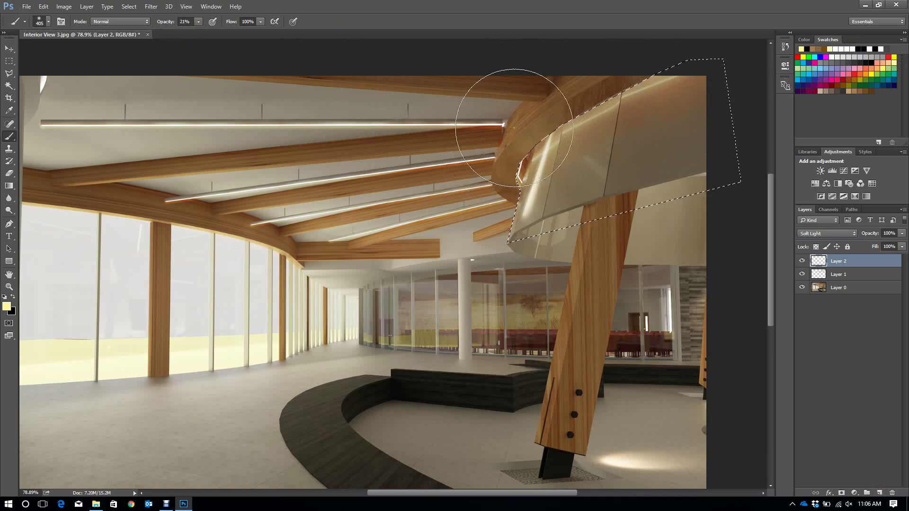
# Paint a soft pale yellow glow across the selected curved metallic panel on Layer 2, and deselect it
pyautogui.moveTo(515, 128); pyautogui.dragTo(758, 38)
pyautogui.moveTo(703, 71)
pyautogui.mouseDown()
pyautogui.moveTo(516, 151)
pyautogui.moveTo(704, 191)
pyautogui.mouseUp()
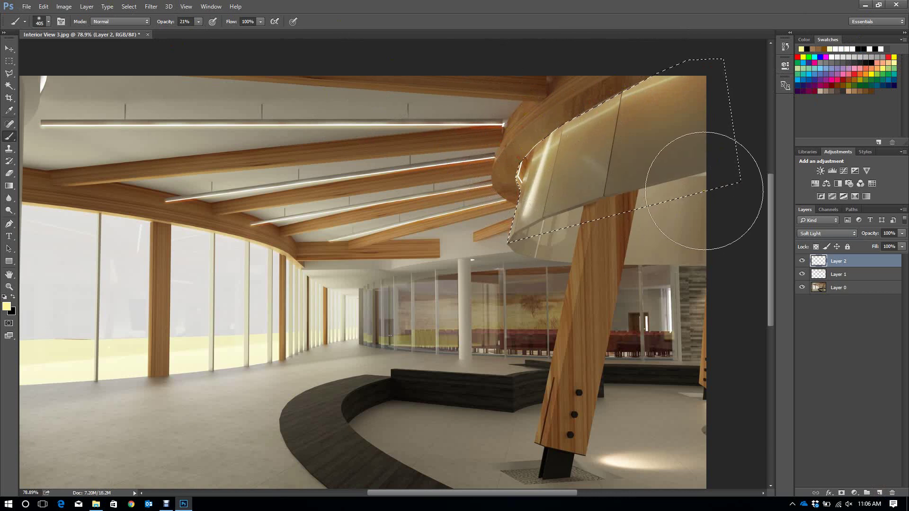
pyautogui.hotkey('ctrl', 'd')
pyautogui.scroll(-3, 540, 303)
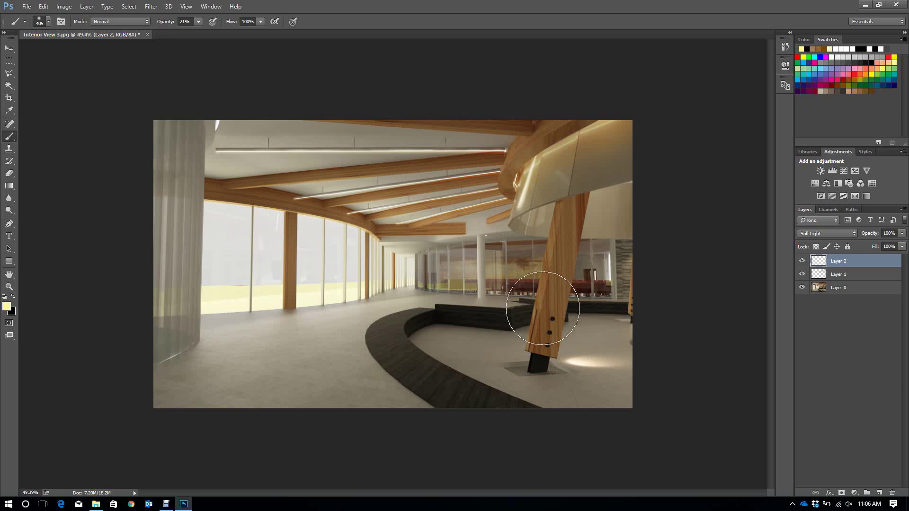
pyautogui.scroll(2, 562, 245)
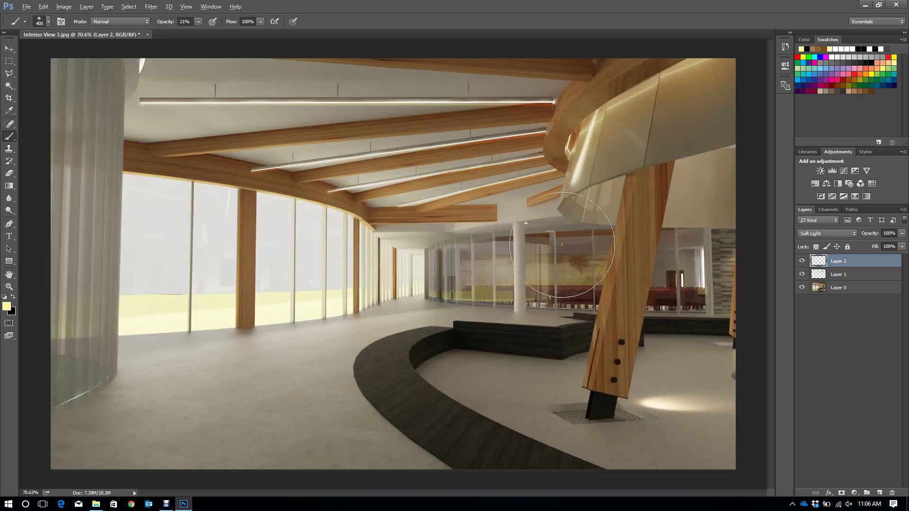
# Try outlining the interior glazing between the round white column and the slanted wooden post with the Polygonal Lasso, and discard the selection
pyautogui.scroll(2, 563, 245)
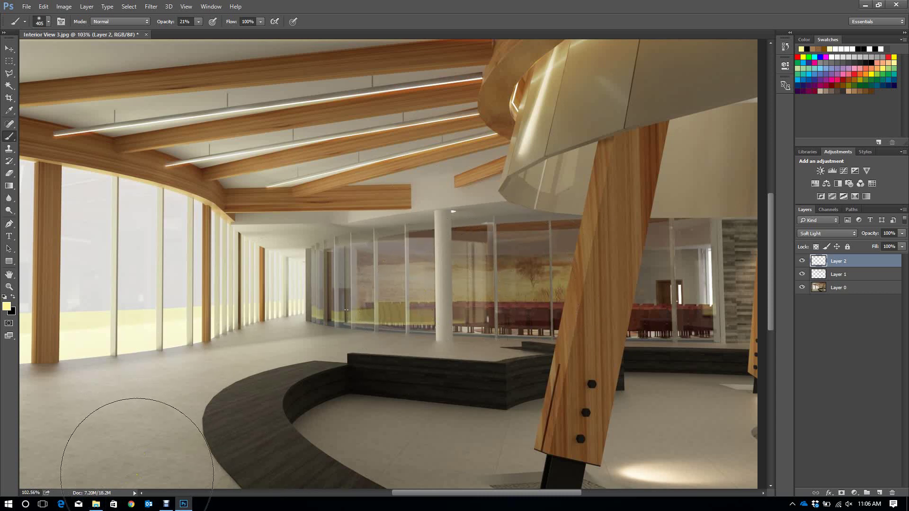
pyautogui.click(9, 72)
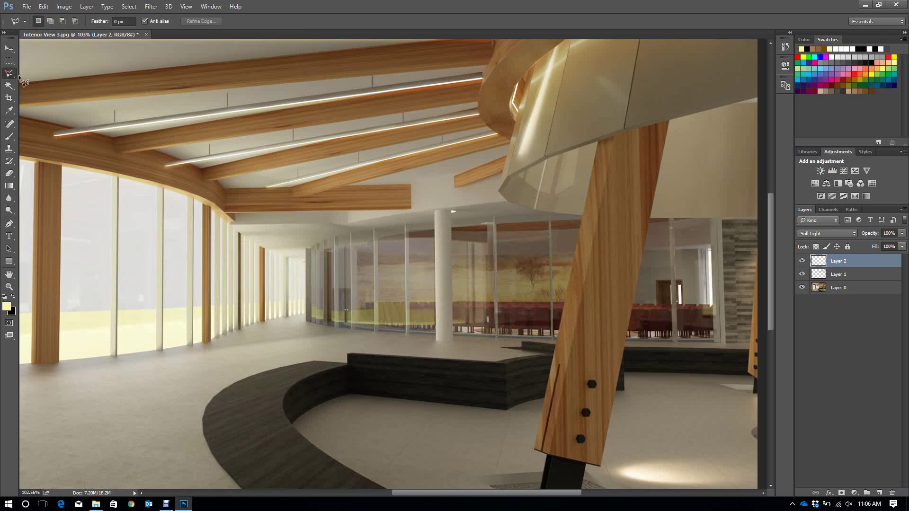
pyautogui.scroll(2, 583, 248)
pyautogui.scroll(2, 596, 289)
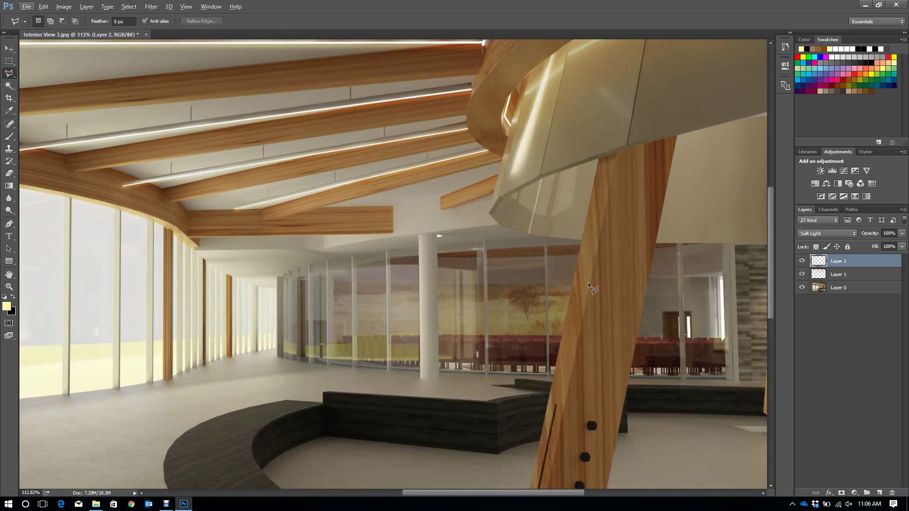
pyautogui.click(580, 244)
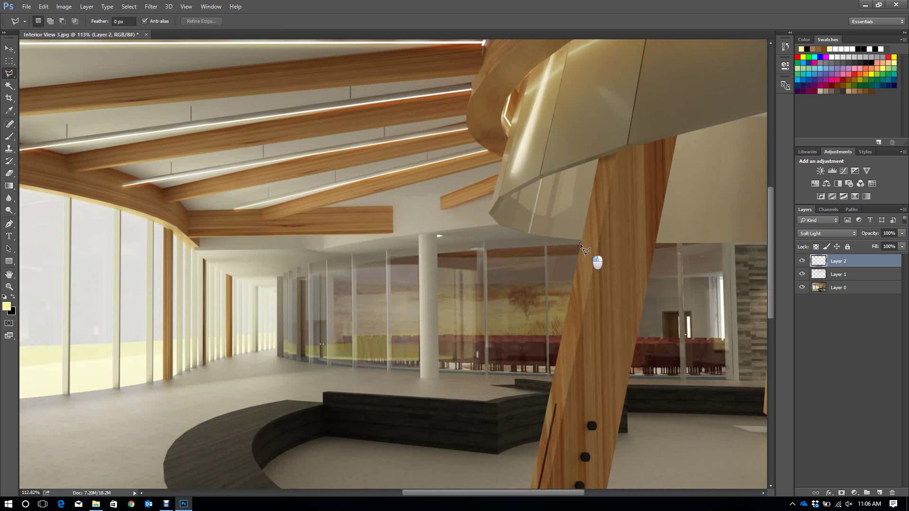
pyautogui.click(547, 245)
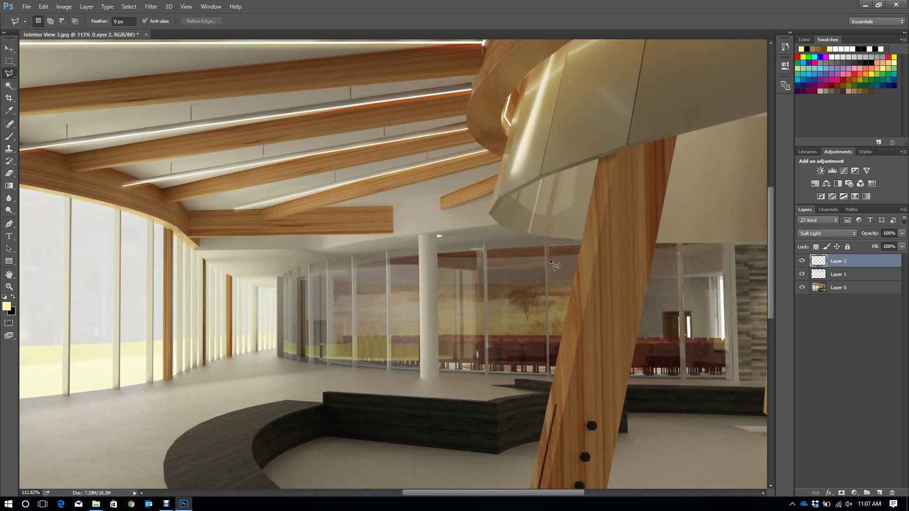
pyautogui.click(553, 374)
pyautogui.click(581, 243)
pyautogui.click(581, 244)
pyautogui.click(437, 253)
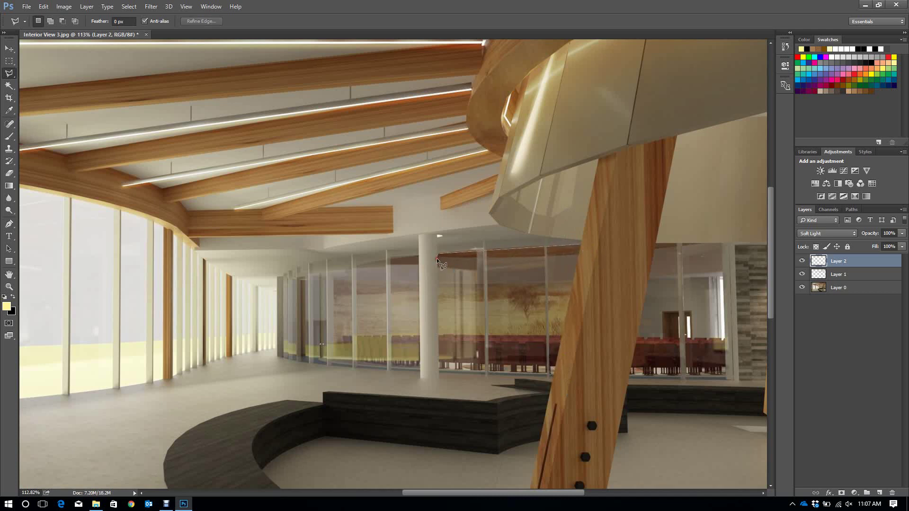
pyautogui.click(439, 369)
pyautogui.click(553, 374)
pyautogui.click(581, 245)
pyautogui.click(437, 253)
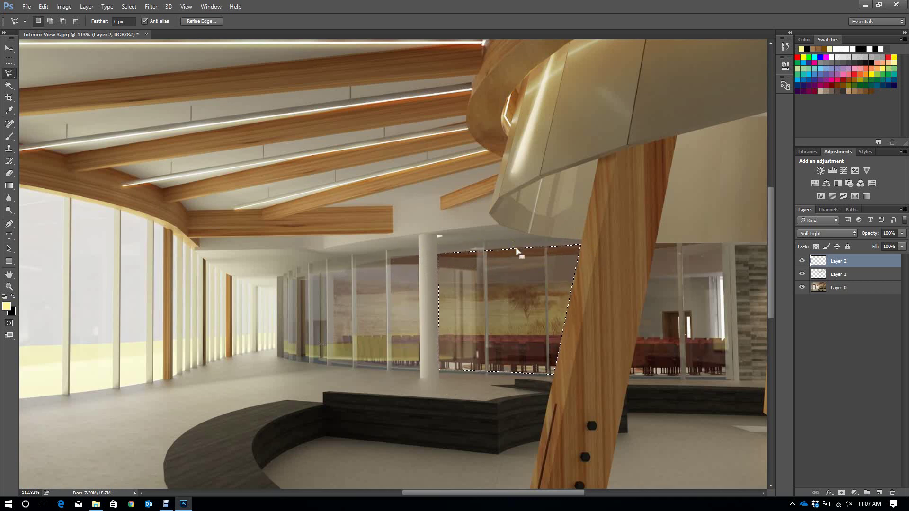
pyautogui.hotkey('ctrl', 'd')
# Outline the glazing between the round column and the slanted post with a Polygonal Lasso selection reaching up to the ceiling edge
pyautogui.click(439, 243)
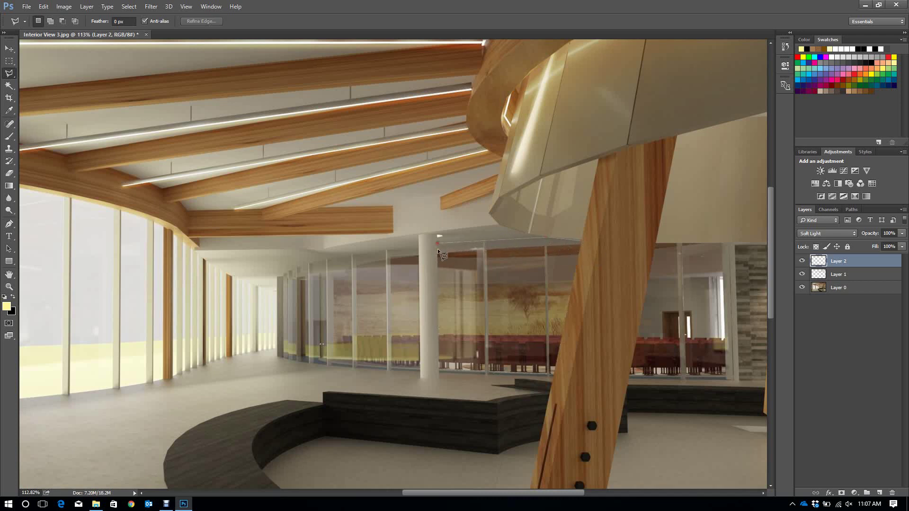
pyautogui.click(439, 372)
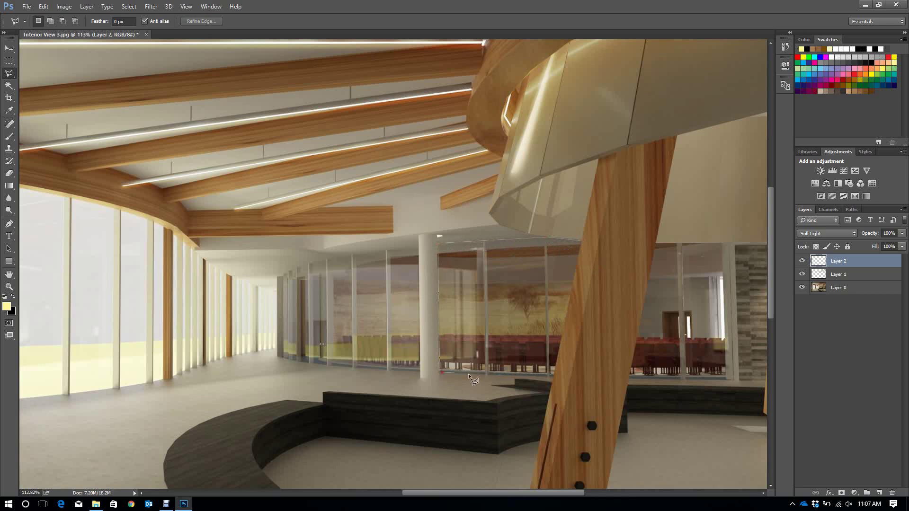
pyautogui.click(553, 377)
pyautogui.doubleClick(581, 241)
pyautogui.click(418, 246)
pyautogui.hotkey('ctrl', 'z')
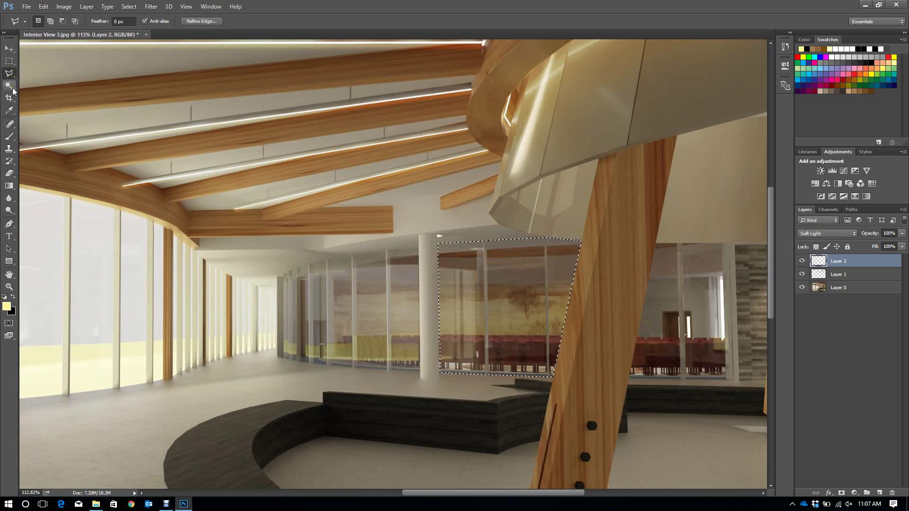
# Add the curved glazing on the other side of the round column to the selection, following its upper and lower edges
pyautogui.click(50, 22)
pyautogui.click(349, 255)
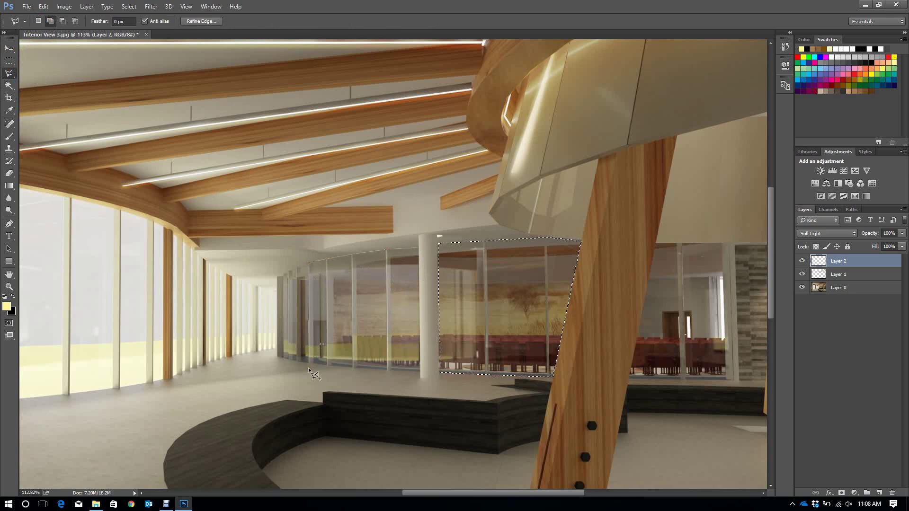
pyautogui.click(276, 280)
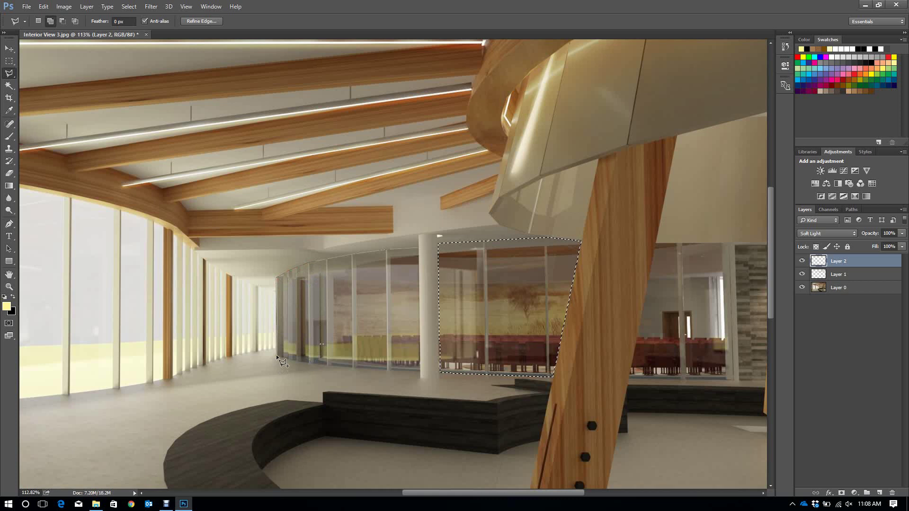
pyautogui.click(277, 354)
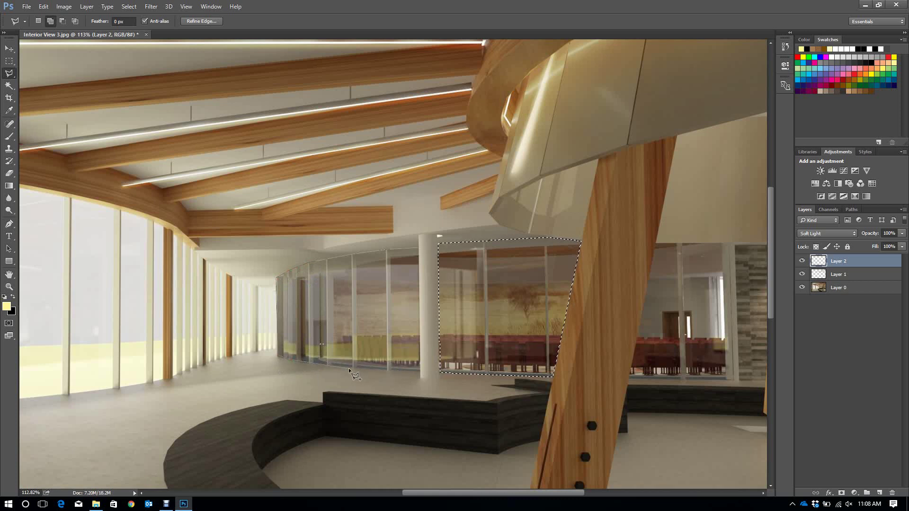
pyautogui.click(419, 371)
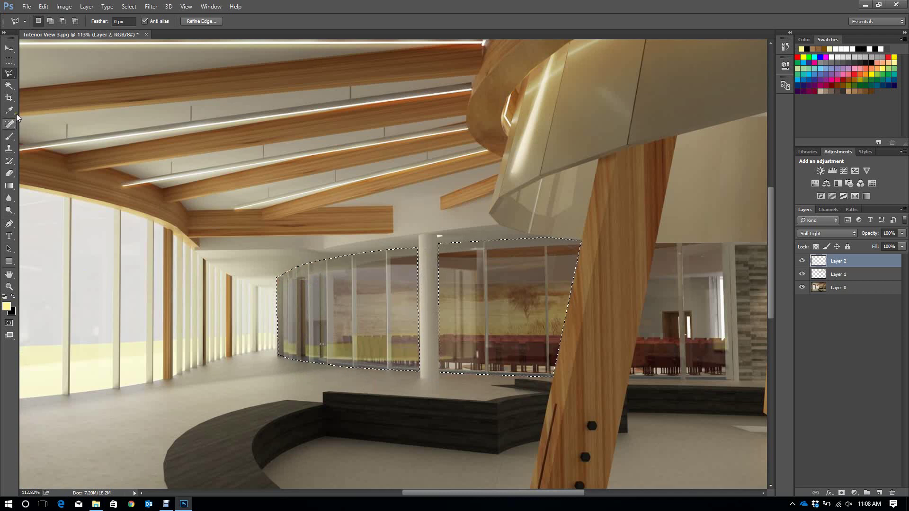
# Subtract the vertical mullions from the glazing selection with narrow Rectangular Marquee strips, leaving only the glass panes selected
pyautogui.click(13, 54)
pyautogui.click(14, 57)
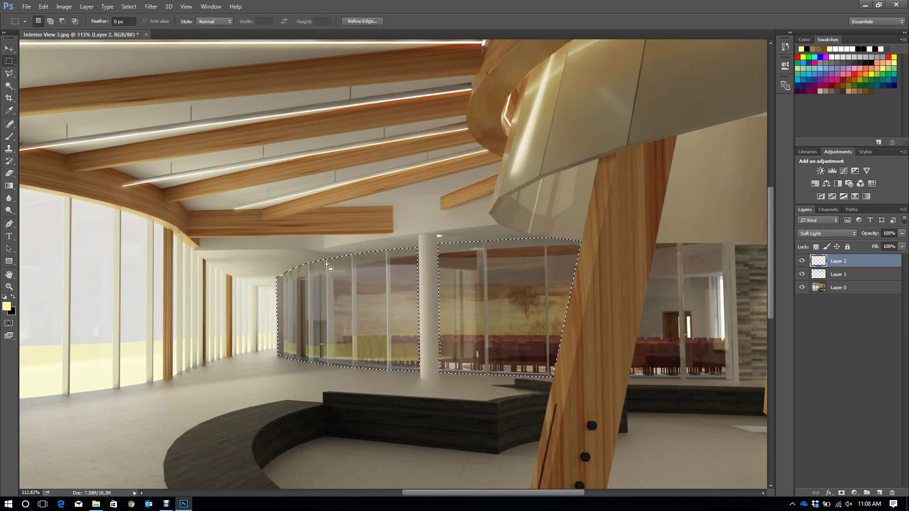
pyautogui.click(61, 21)
pyautogui.click(49, 22)
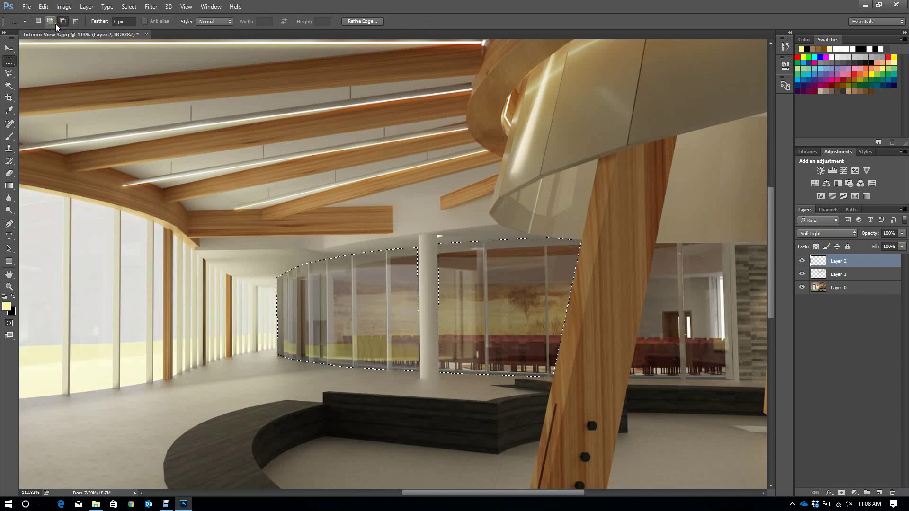
pyautogui.click(62, 21)
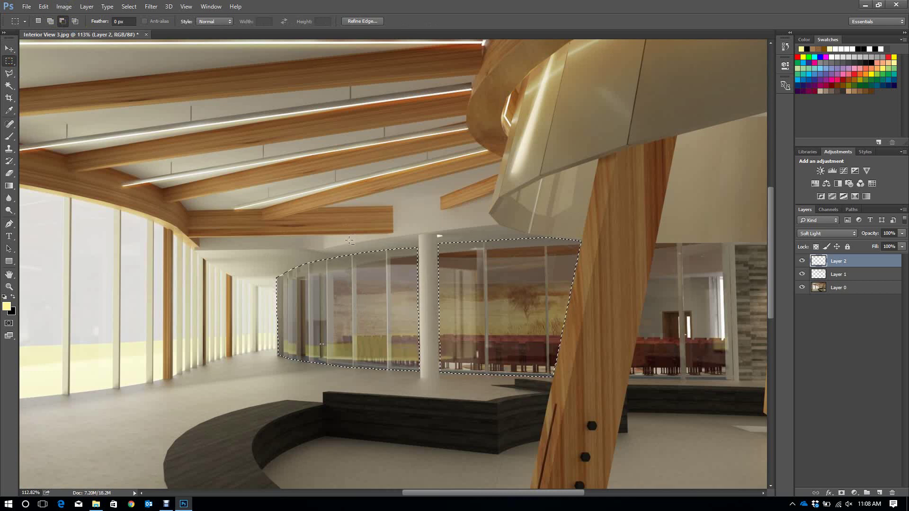
pyautogui.moveTo(352, 250); pyautogui.dragTo(359, 373)
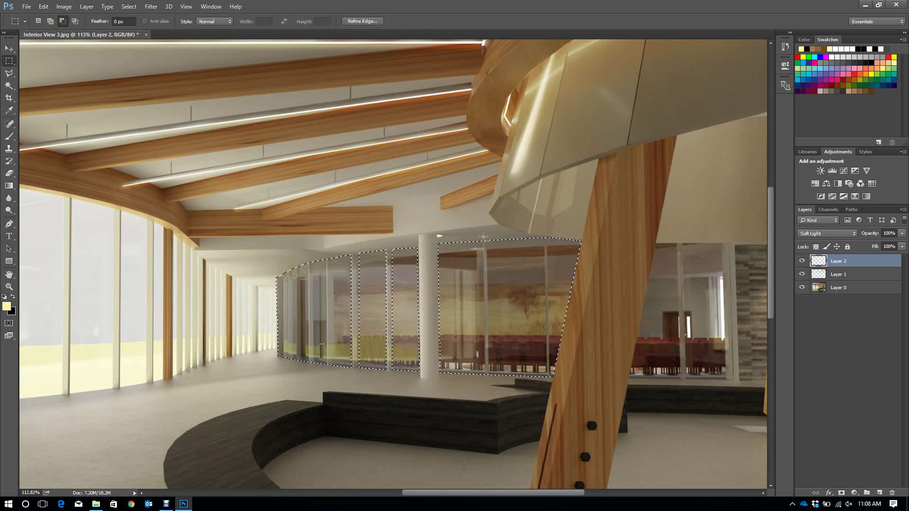
pyautogui.moveTo(493, 313); pyautogui.dragTo(487, 386)
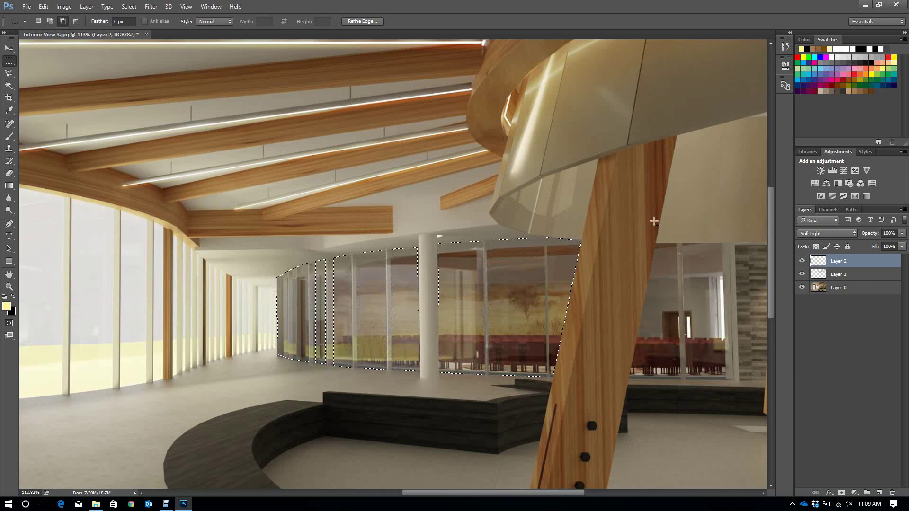
# Rename Layer 1 to Dodge and Layer 2 to Softlight
pyautogui.click(9, 137)
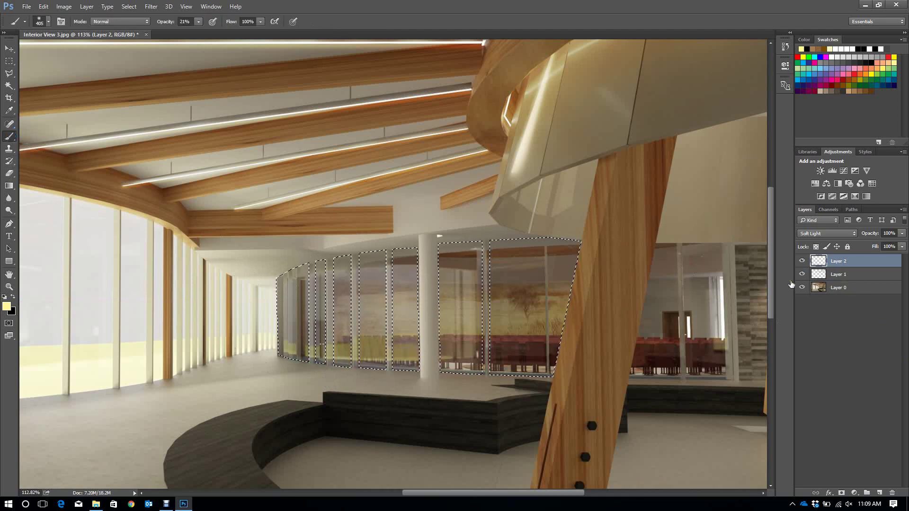
pyautogui.click(847, 275)
pyautogui.doubleClick(848, 275)
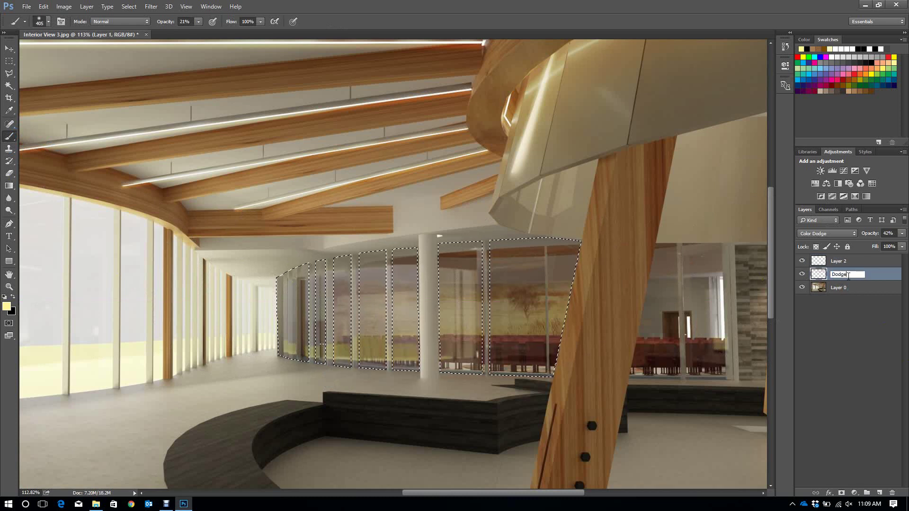
pyautogui.press('Return')
pyautogui.click(832, 263)
pyautogui.doubleClick(839, 261)
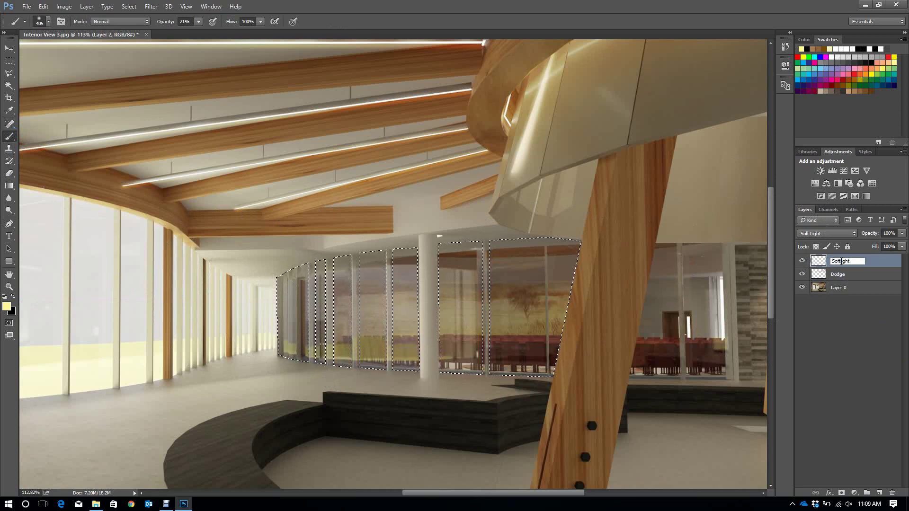
pyautogui.press('Return')
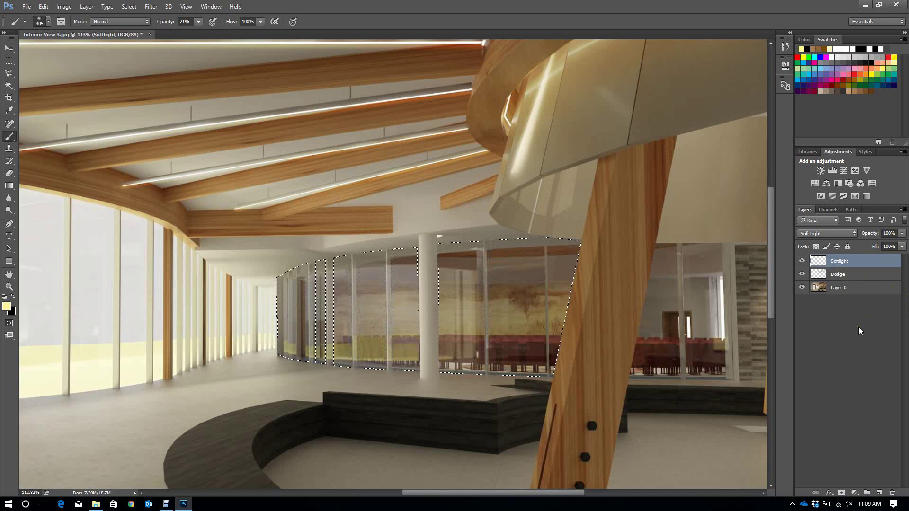
# Paint a light brown stroke at 21% opacity across the upper part of the selected glass panes on the Dodge layer
pyautogui.click(849, 91)
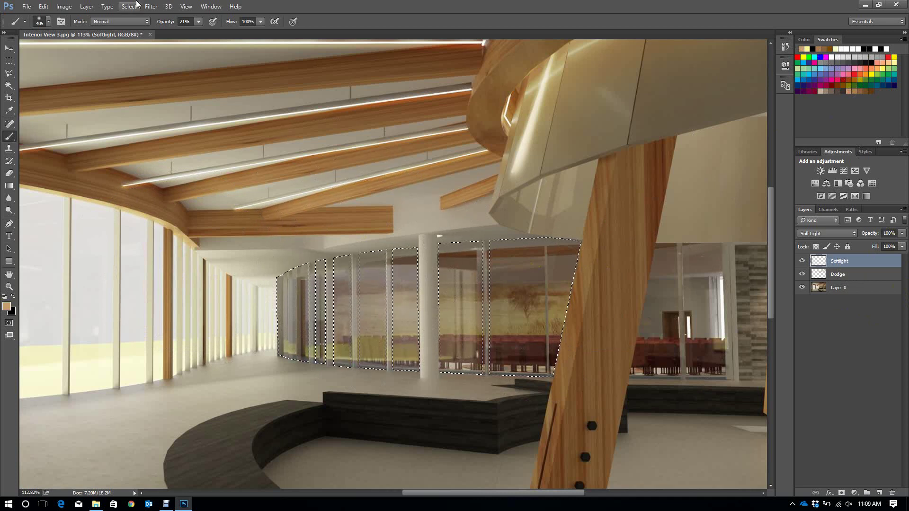
pyautogui.click(852, 274)
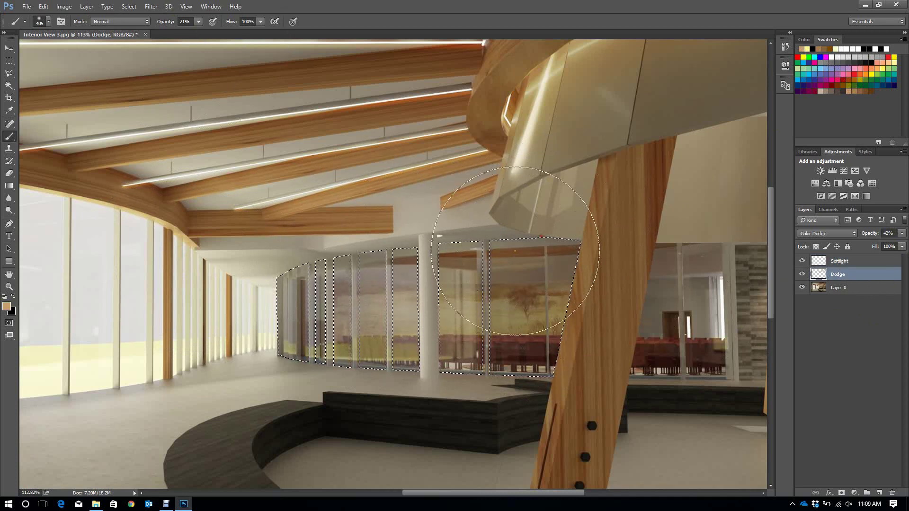
pyautogui.moveTo(578, 272); pyautogui.dragTo(322, 275)
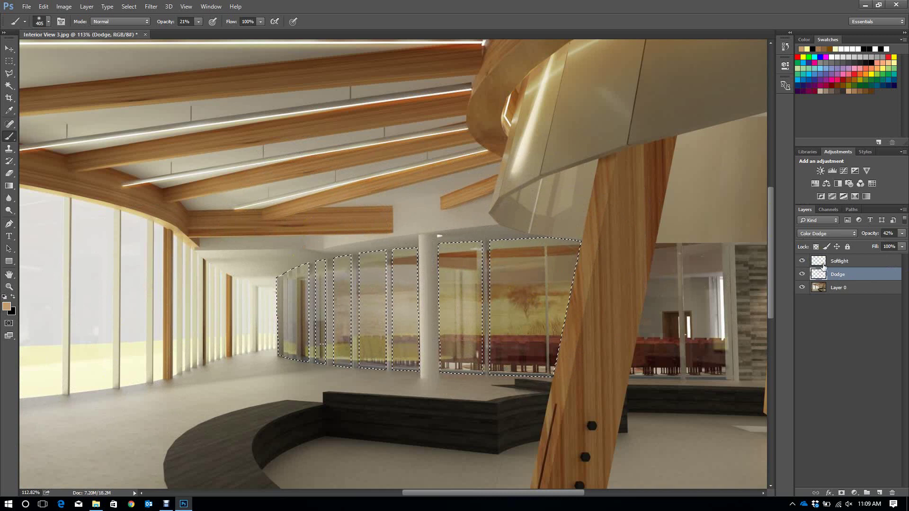
# Paint pale yellow over the selected glass panes on the Softlight layer, and deselect them
pyautogui.click(838, 262)
pyautogui.click(895, 63)
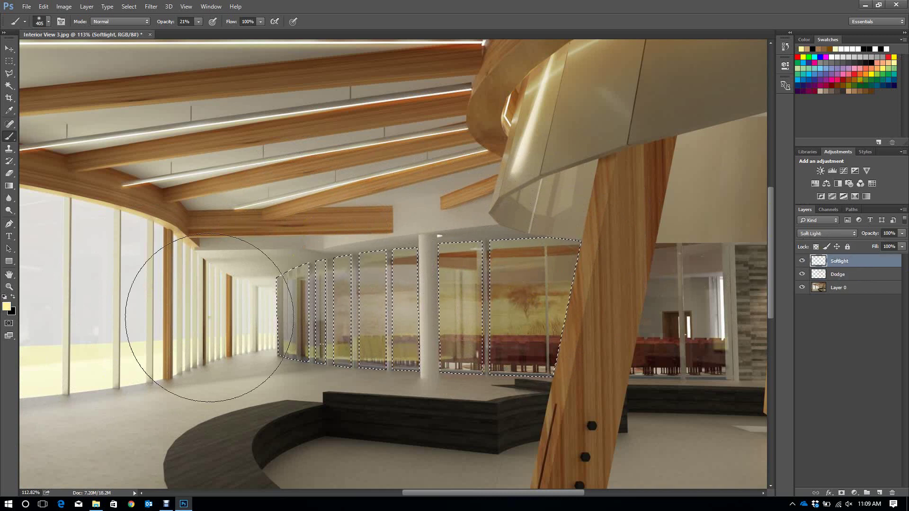
pyautogui.moveTo(457, 285)
pyautogui.mouseDown()
pyautogui.moveTo(523, 267)
pyautogui.moveTo(417, 328)
pyautogui.moveTo(360, 322)
pyautogui.moveTo(575, 342)
pyautogui.mouseUp()
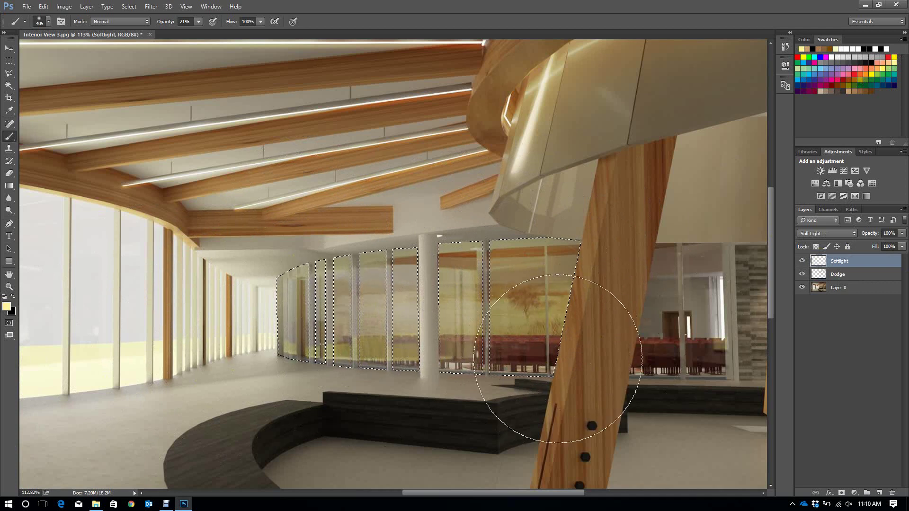
pyautogui.hotkey('ctrl', 'd')
pyautogui.scroll(-1, 664, 321)
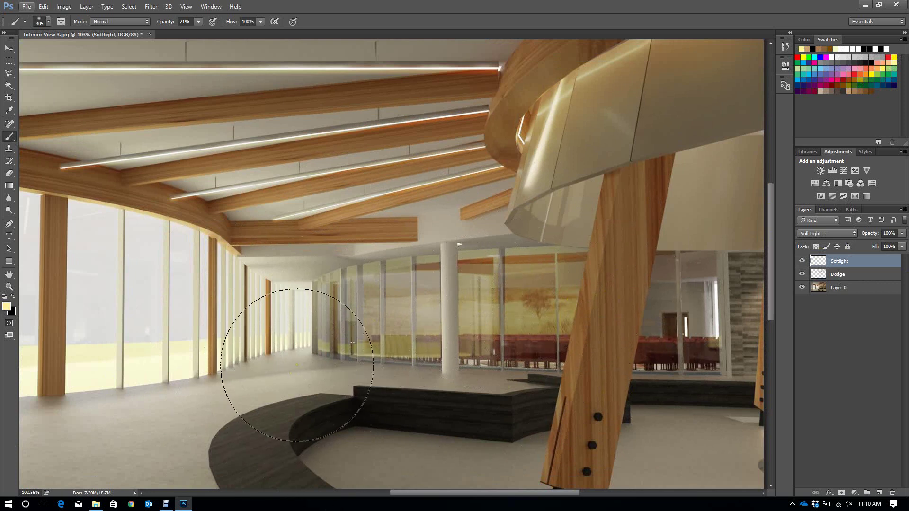
pyautogui.rightClick(378, 318)
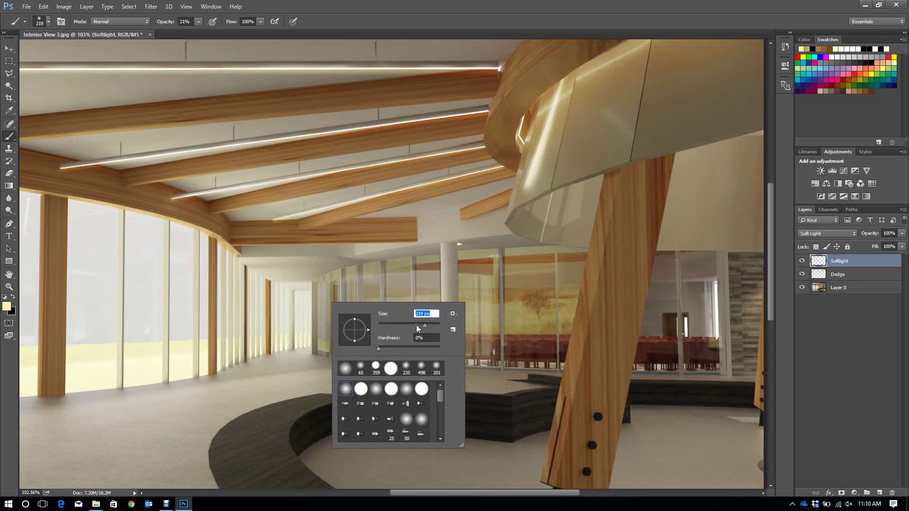
pyautogui.moveTo(416, 326); pyautogui.dragTo(413, 326)
pyautogui.press('Escape')
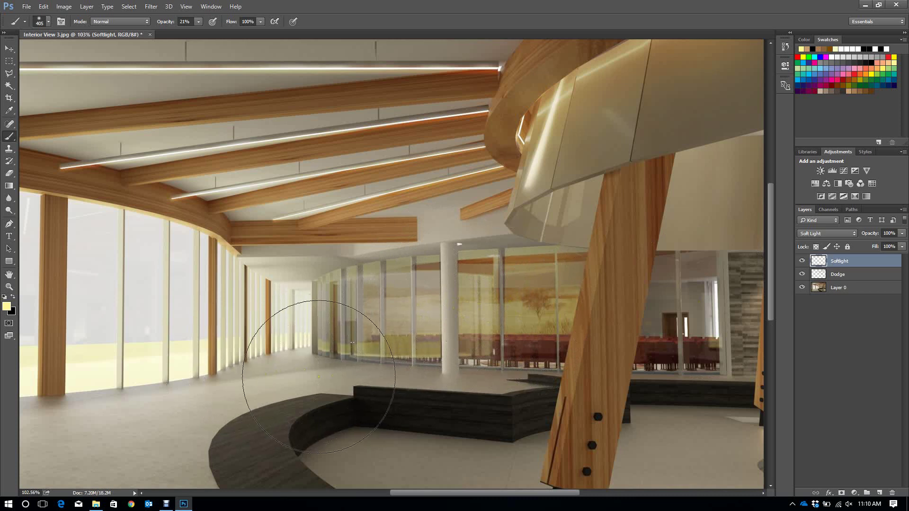
pyautogui.click(9, 48)
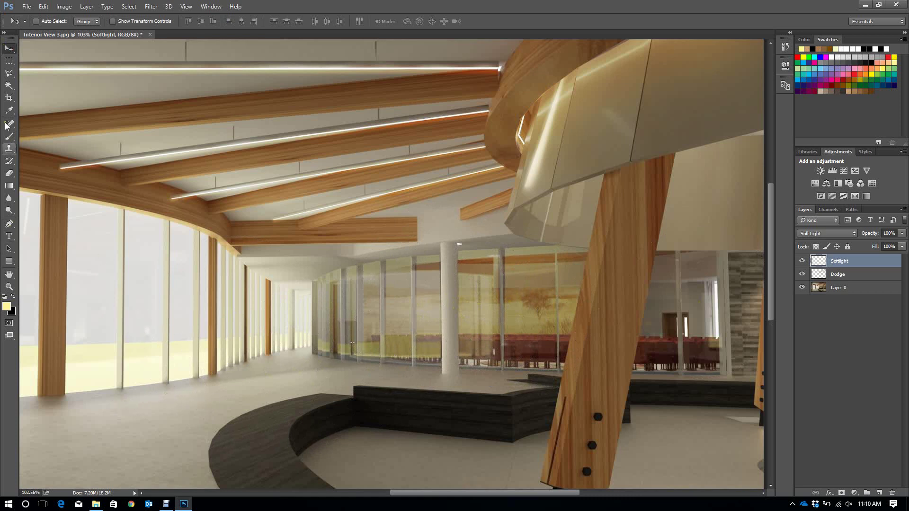
# Brush faint pale yellow along the floor below the glass walls on the Softlight layer, using a 71 px brush at 10% opacity
pyautogui.click(8, 146)
pyautogui.click(8, 136)
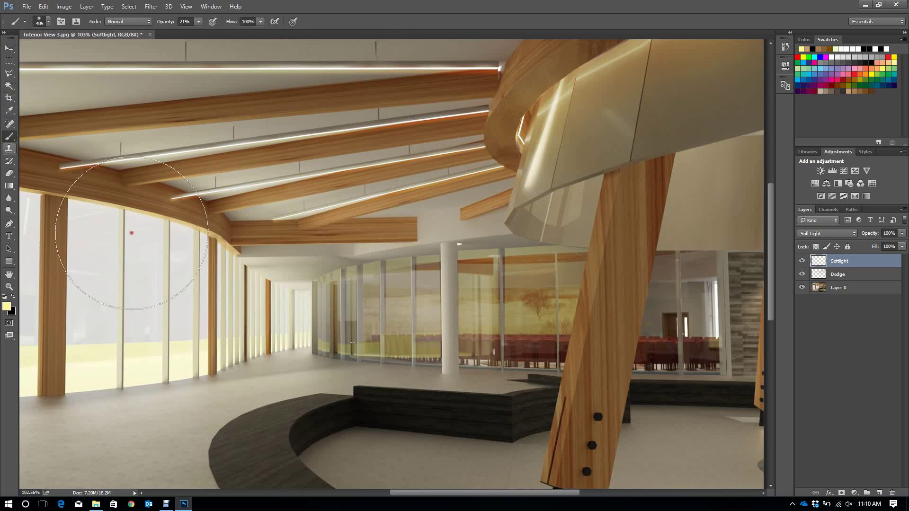
pyautogui.rightClick(327, 353)
pyautogui.click(401, 373)
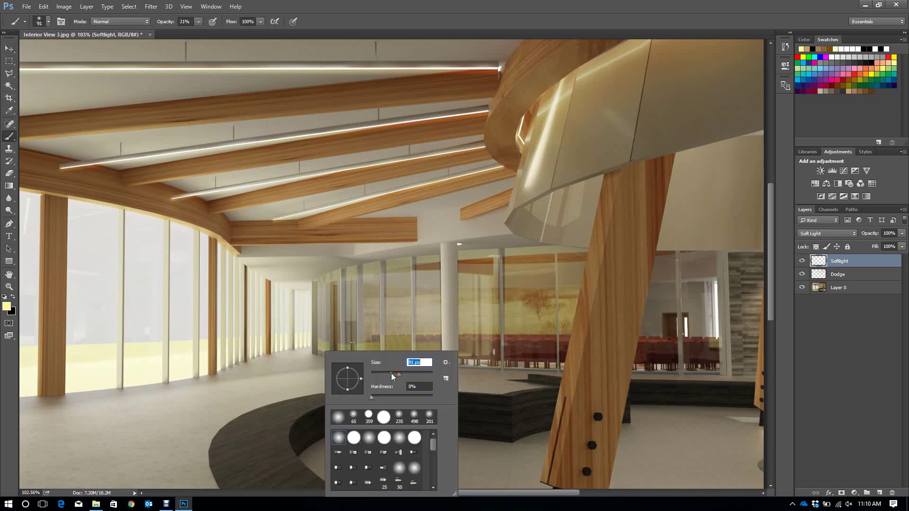
pyautogui.click(391, 374)
pyautogui.click(185, 21)
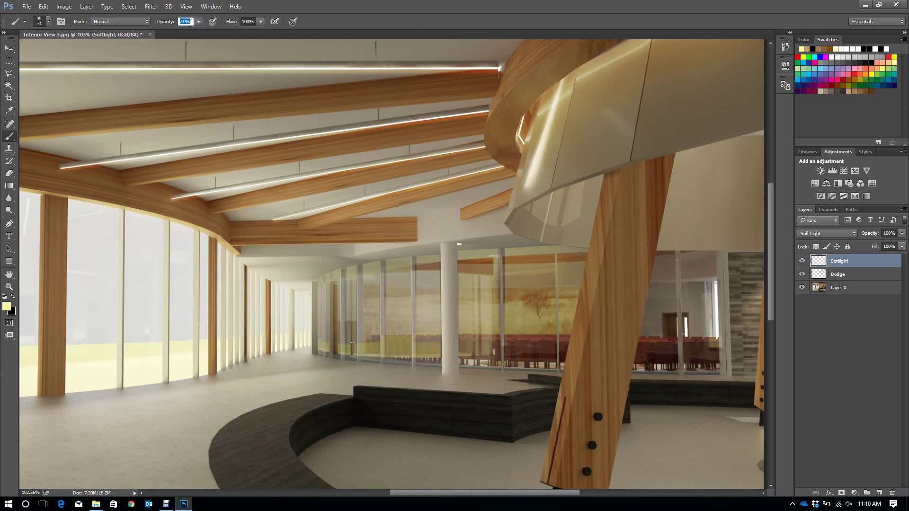
pyautogui.press('Return')
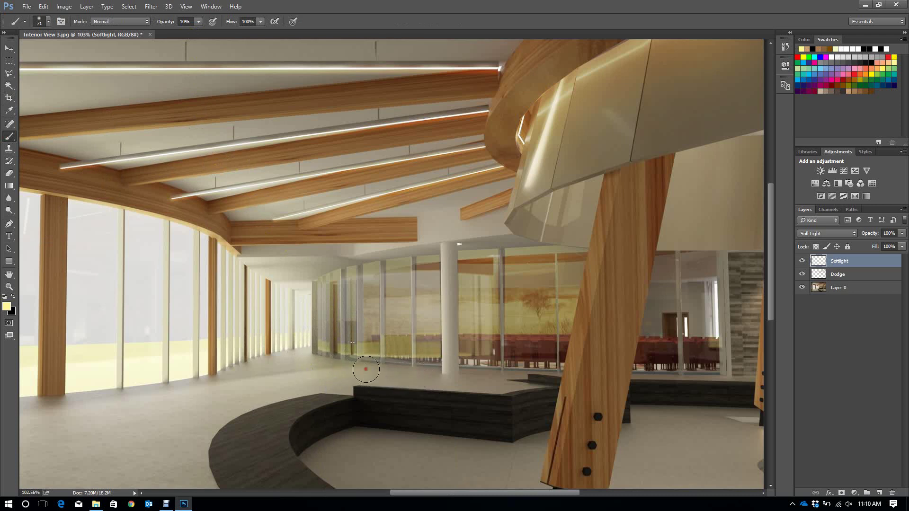
pyautogui.moveTo(429, 376)
pyautogui.mouseDown()
pyautogui.moveTo(407, 374)
pyautogui.moveTo(533, 380)
pyautogui.moveTo(467, 380)
pyautogui.moveTo(506, 378)
pyautogui.mouseUp()
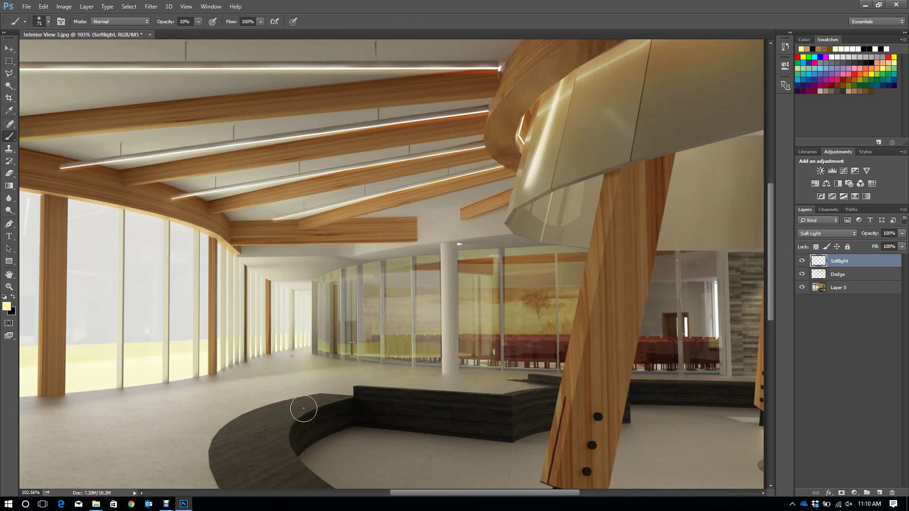
pyautogui.moveTo(303, 351)
pyautogui.mouseDown()
pyautogui.moveTo(245, 395)
pyautogui.moveTo(206, 449)
pyautogui.moveTo(318, 344)
pyautogui.moveTo(245, 395)
pyautogui.moveTo(289, 363)
pyautogui.moveTo(247, 382)
pyautogui.moveTo(301, 360)
pyautogui.moveTo(247, 368)
pyautogui.mouseUp()
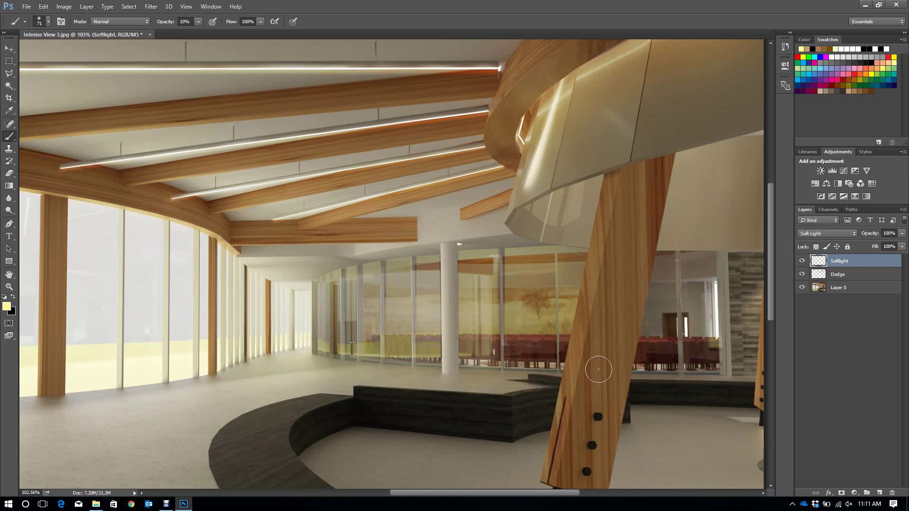
pyautogui.click(9, 48)
pyautogui.scroll(-3, 505, 364)
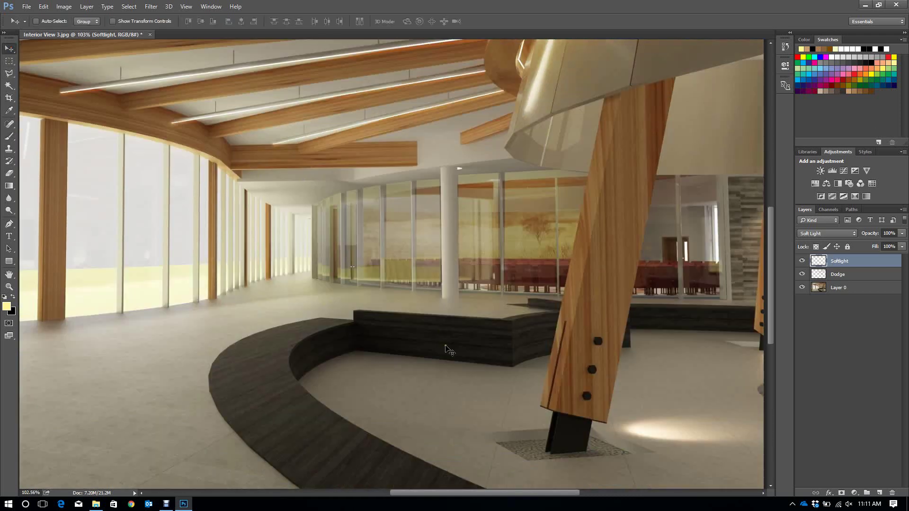
pyautogui.scroll(-4, 490, 391)
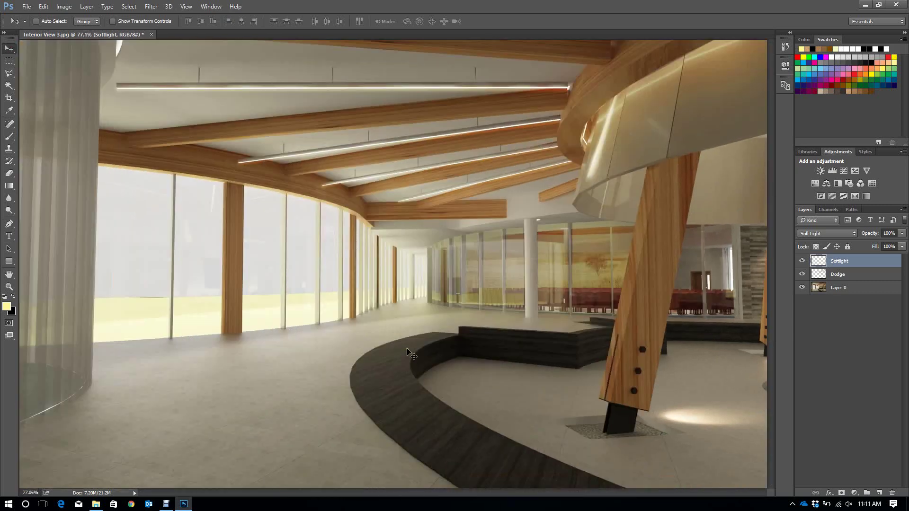
pyautogui.scroll(2, 635, 448)
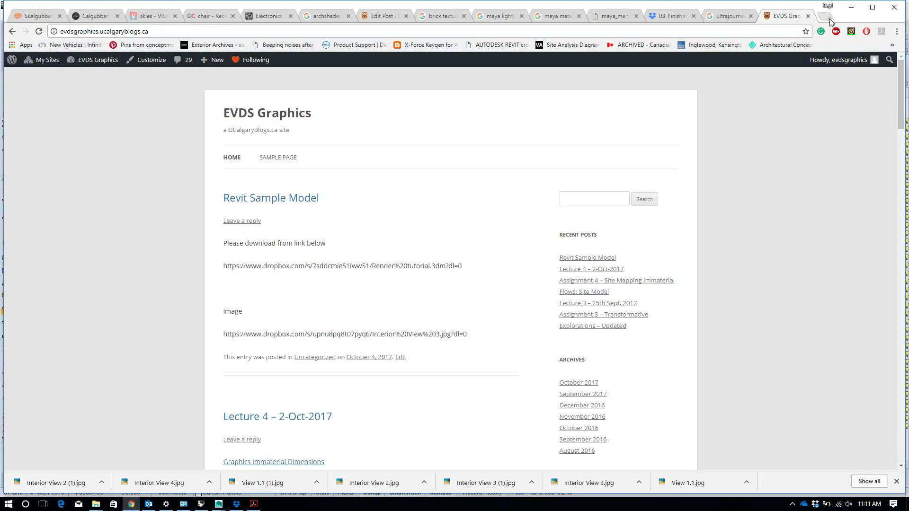
# Switch to Chrome and search Google Images for "gravel texture", replacing the earlier brick texture search
pyautogui.click(832, 15)
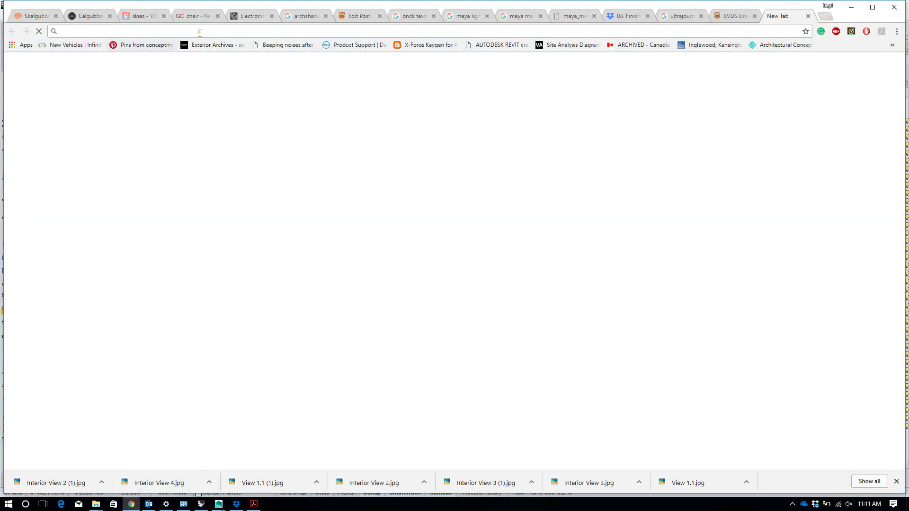
pyautogui.click(305, 16)
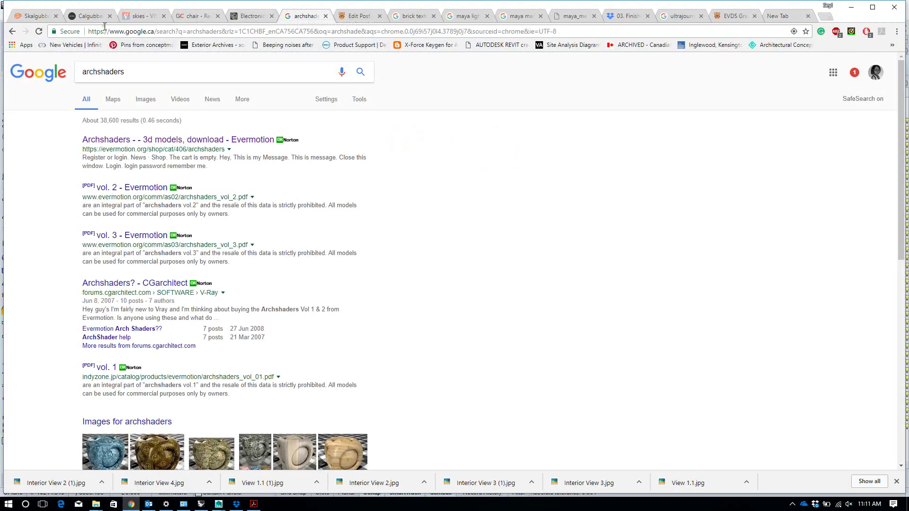
pyautogui.click(413, 16)
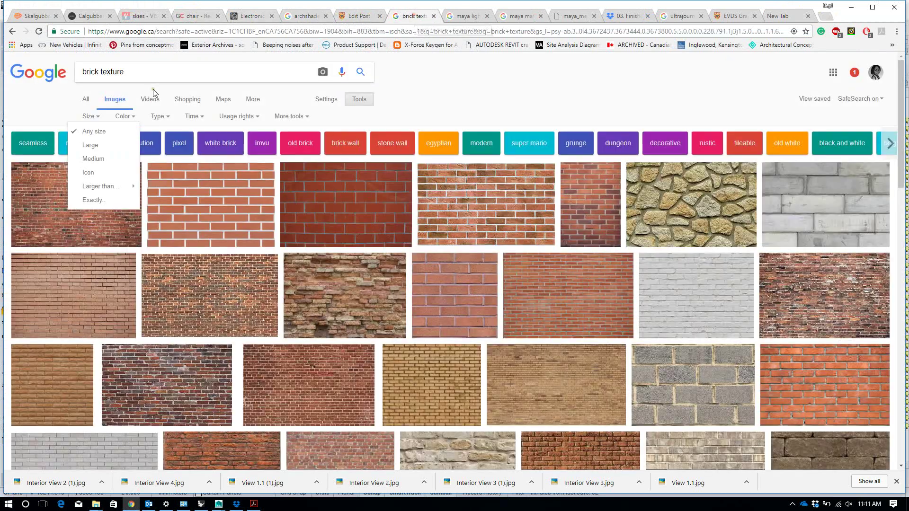
pyautogui.doubleClick(100, 73)
pyautogui.write('grav')
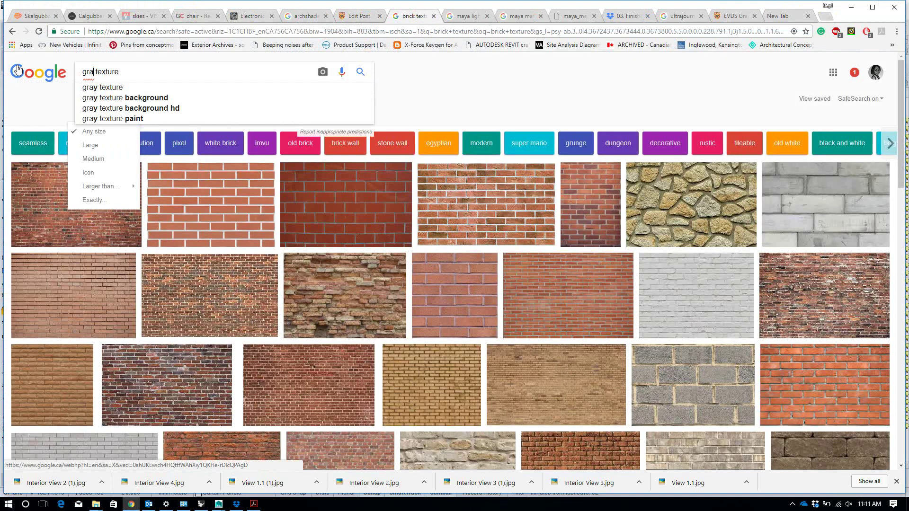
pyautogui.write('el')
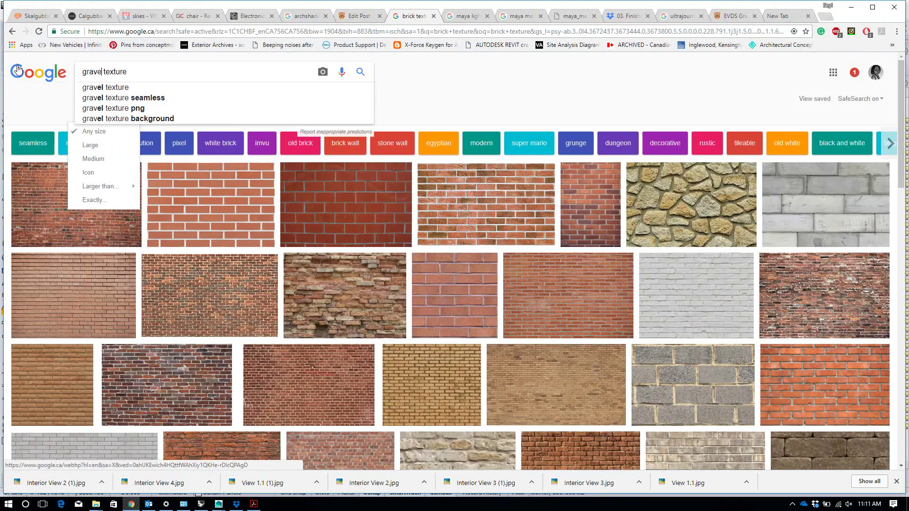
pyautogui.press('Return')
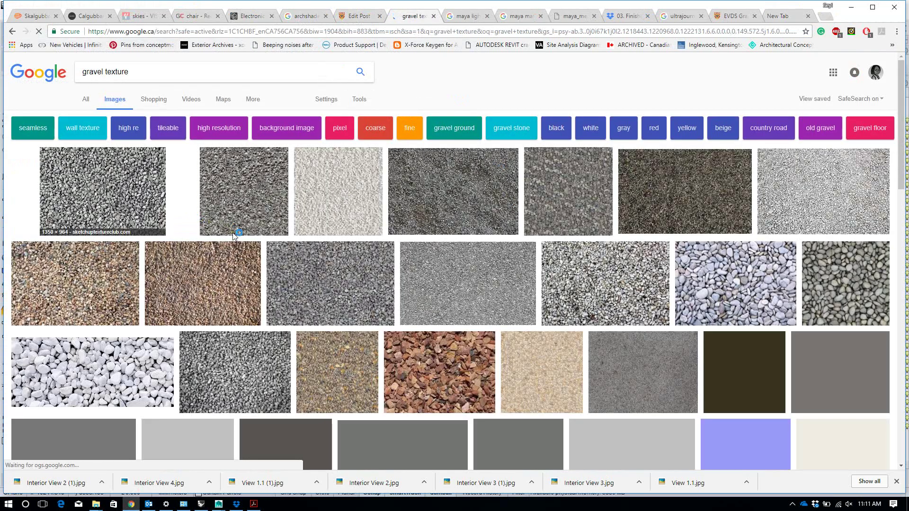
# Open the white pebbles result titled "gravel & pebbles textures seamless" and copy its image
pyautogui.scroll(-2, 116, 286)
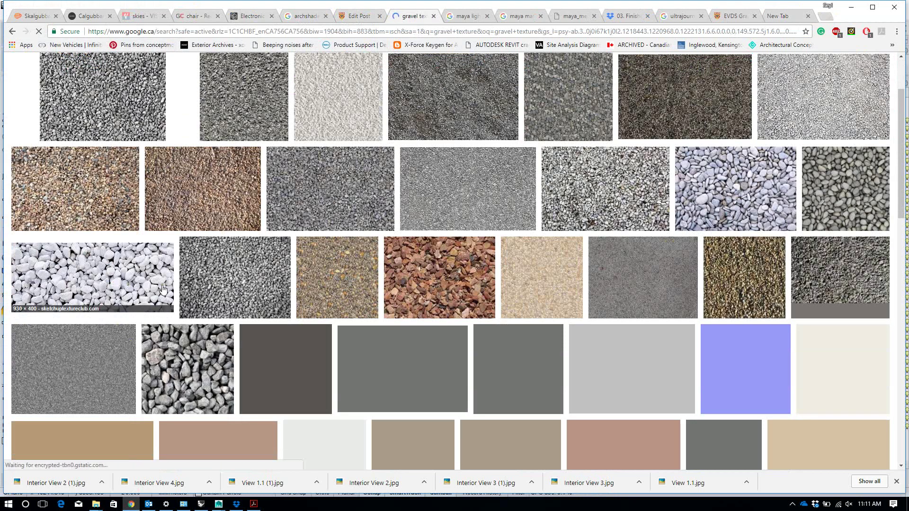
pyautogui.click(114, 287)
pyautogui.scroll(-2, 327, 215)
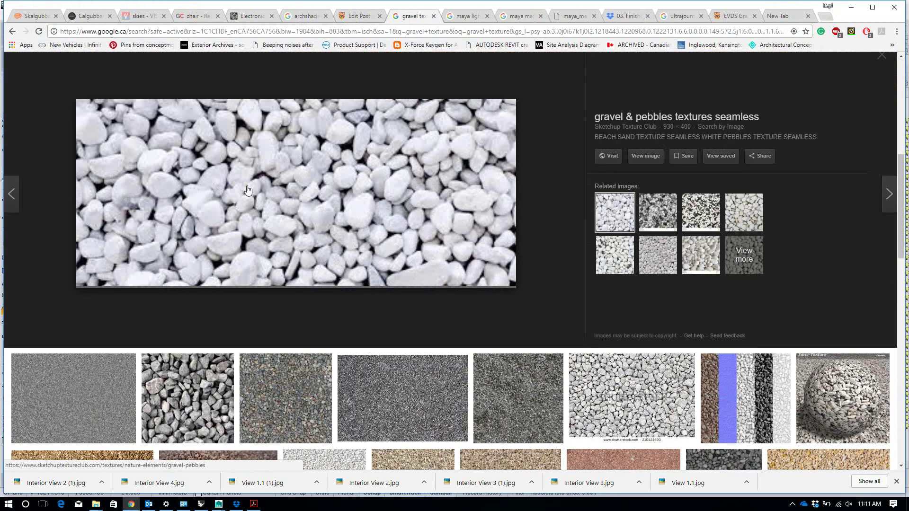
pyautogui.rightClick(233, 157)
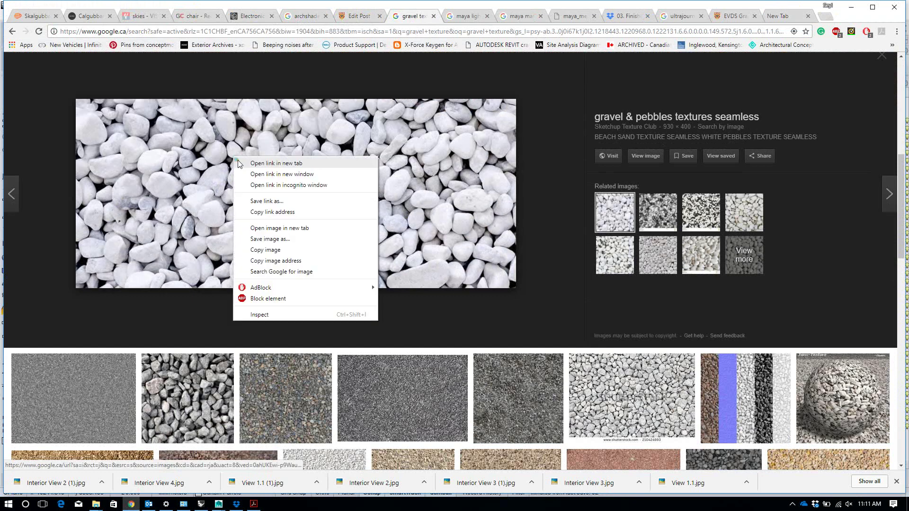
pyautogui.click(283, 250)
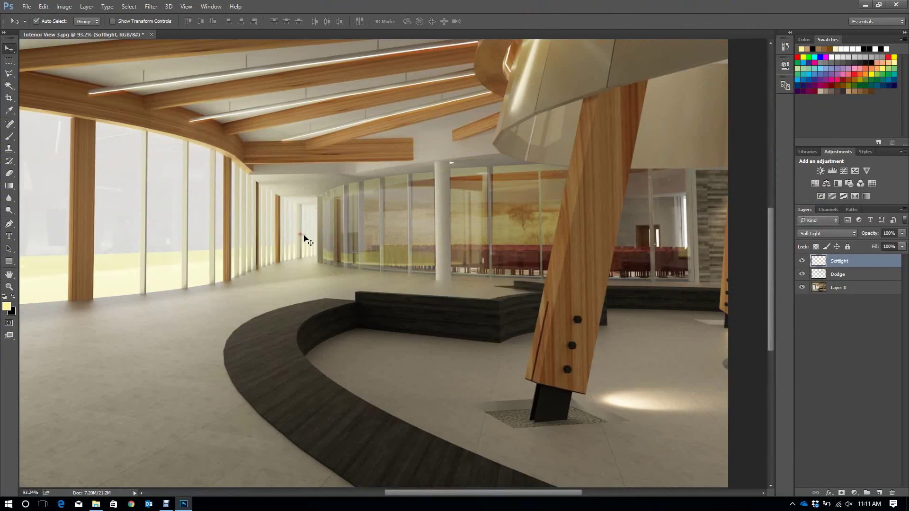
# Switch to Photoshop, paste the pebble image as a Smart Object layer, and move it over the exterior windows
pyautogui.hotkey('ctrl', 'v')
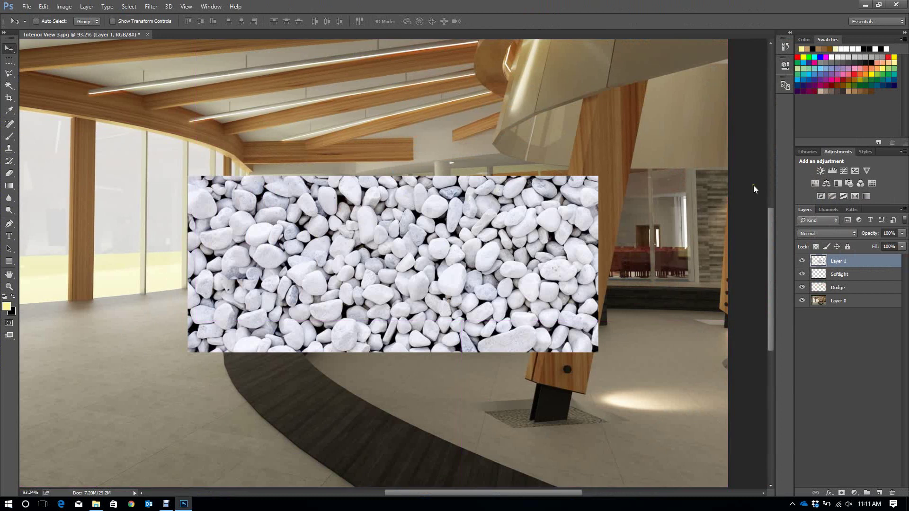
pyautogui.rightClick(834, 264)
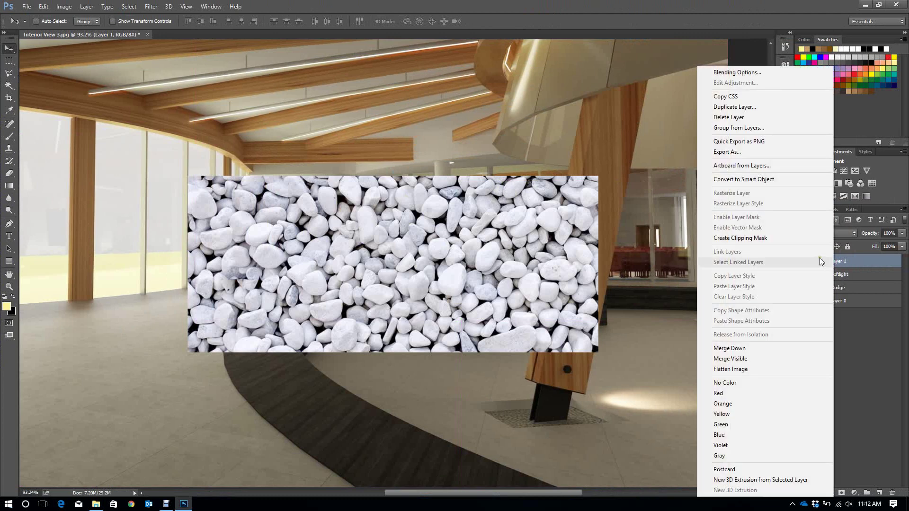
pyautogui.click(766, 181)
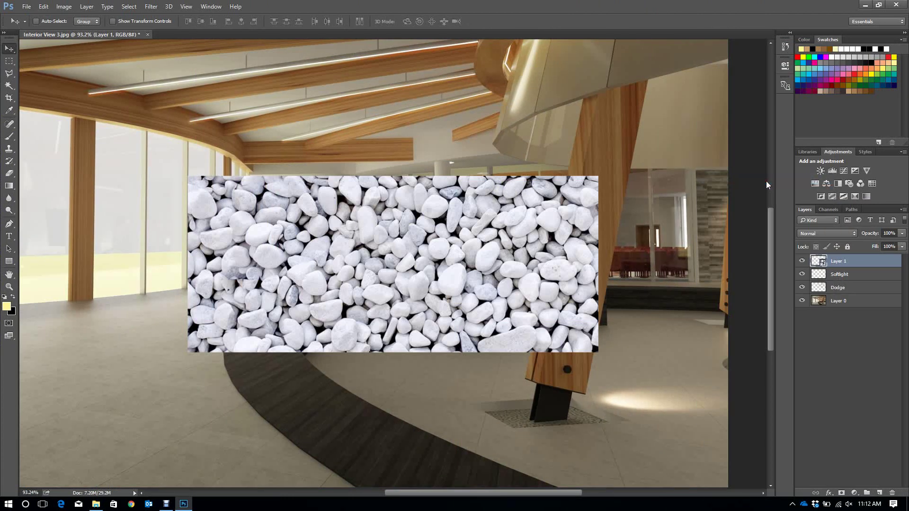
pyautogui.moveTo(425, 254); pyautogui.dragTo(484, 297)
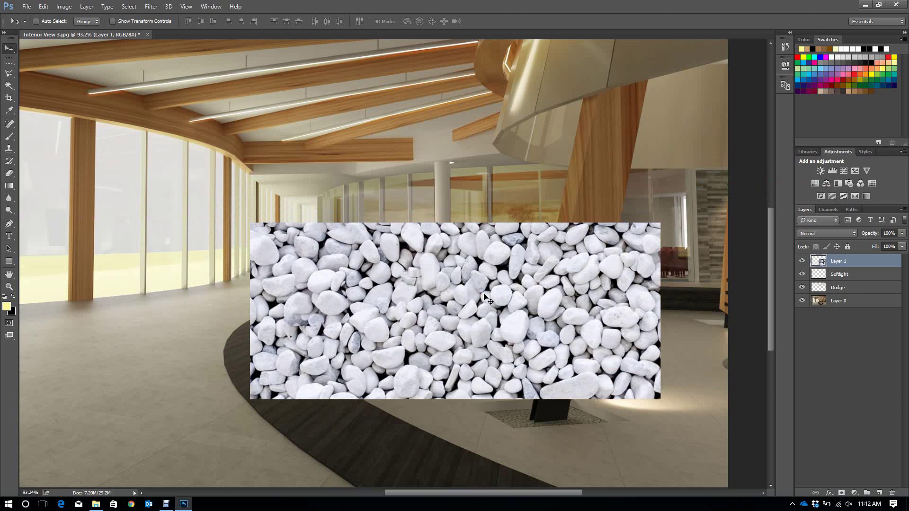
pyautogui.moveTo(554, 313); pyautogui.dragTo(306, 232)
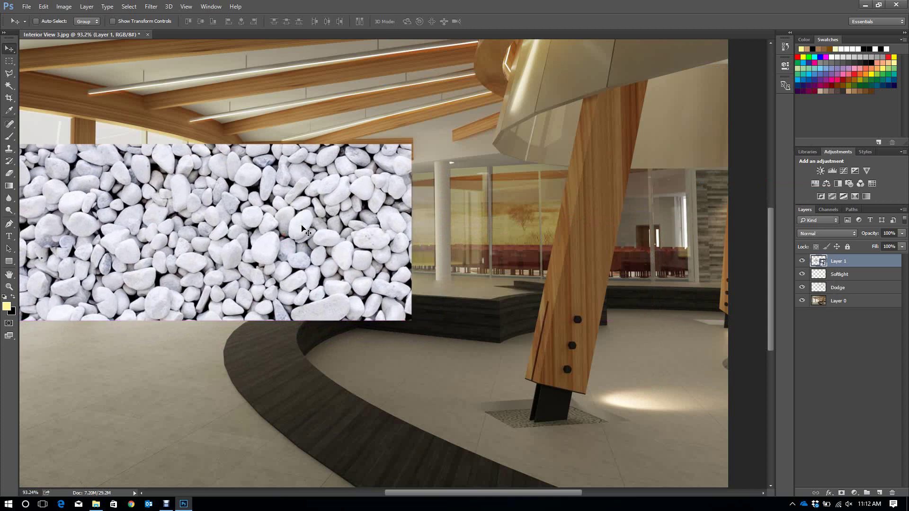
# Place Interior View 3.jpg from the Images folder into the document, align it with the canvas, and delete the placed layer
pyautogui.click(95, 504)
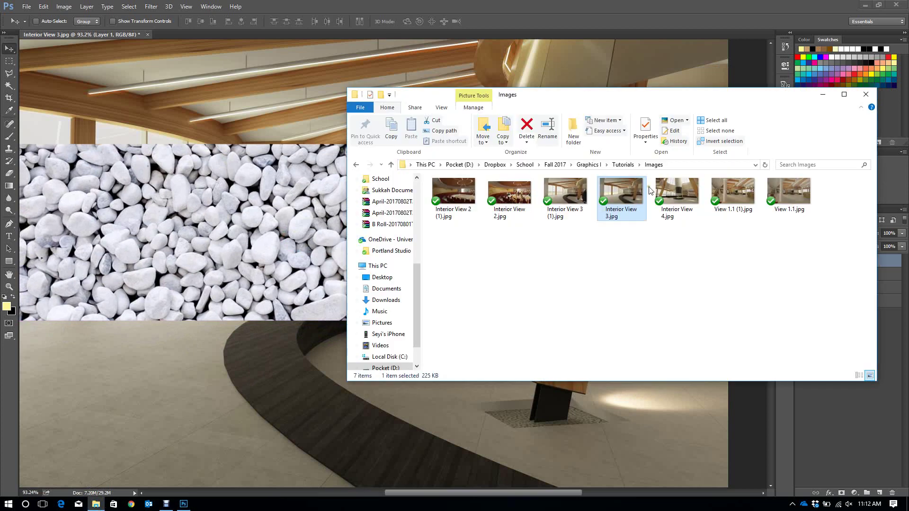
pyautogui.moveTo(636, 191); pyautogui.dragTo(287, 97)
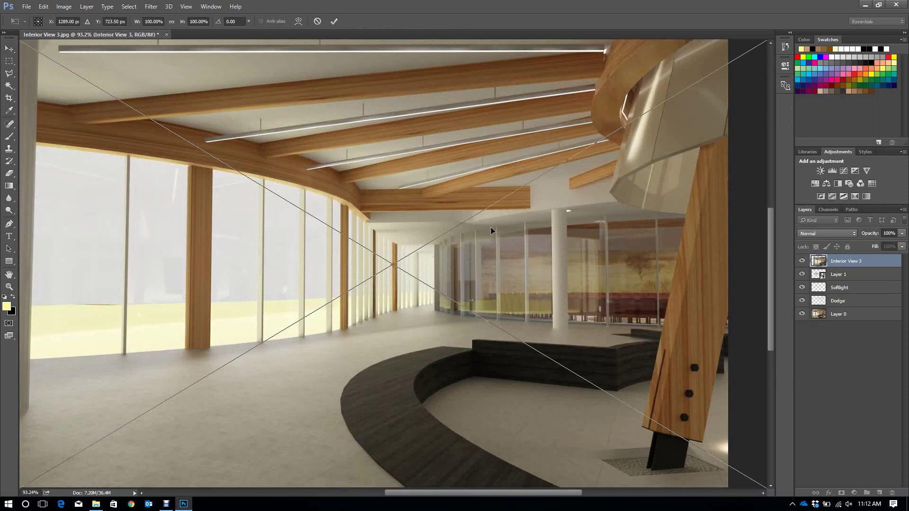
pyautogui.scroll(-5, 477, 216)
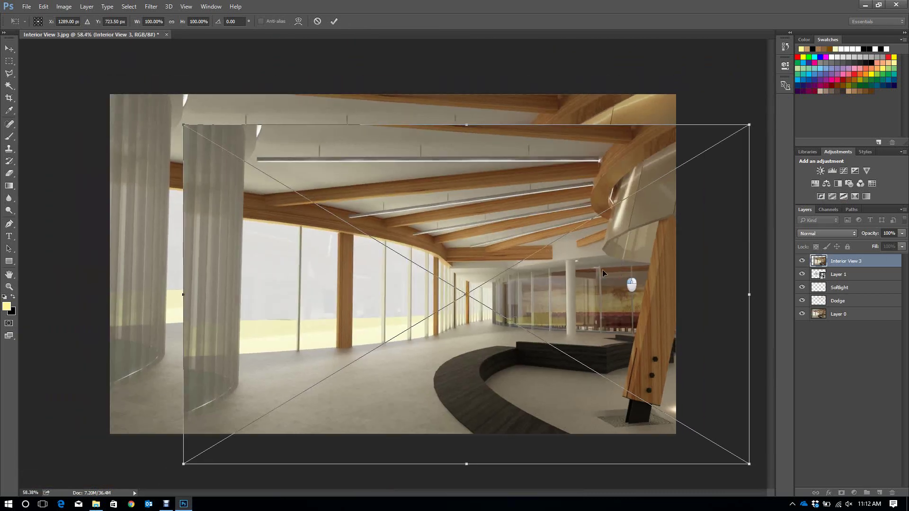
pyautogui.moveTo(530, 238); pyautogui.dragTo(439, 218)
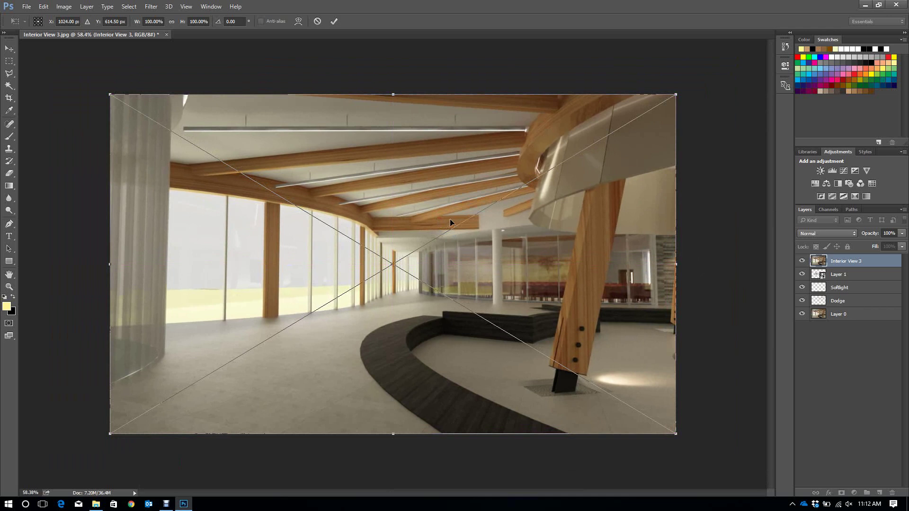
pyautogui.press('Return')
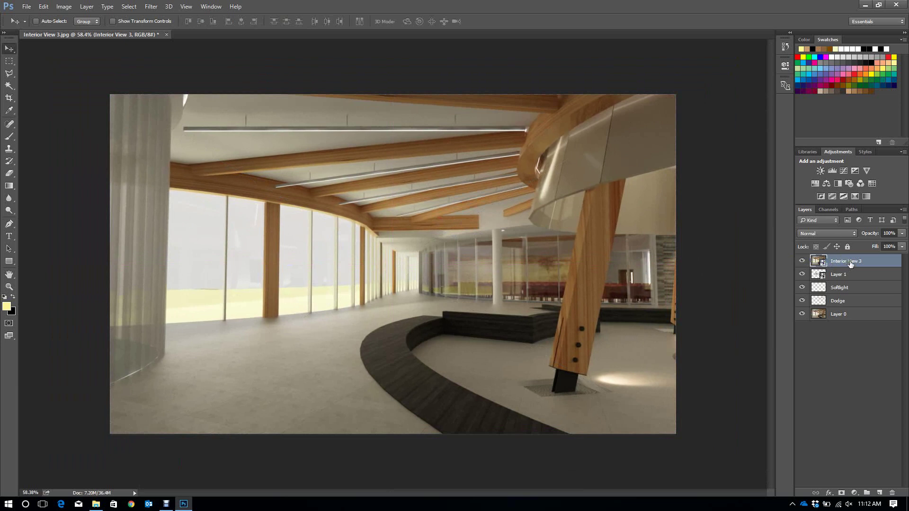
pyautogui.press('Delete')
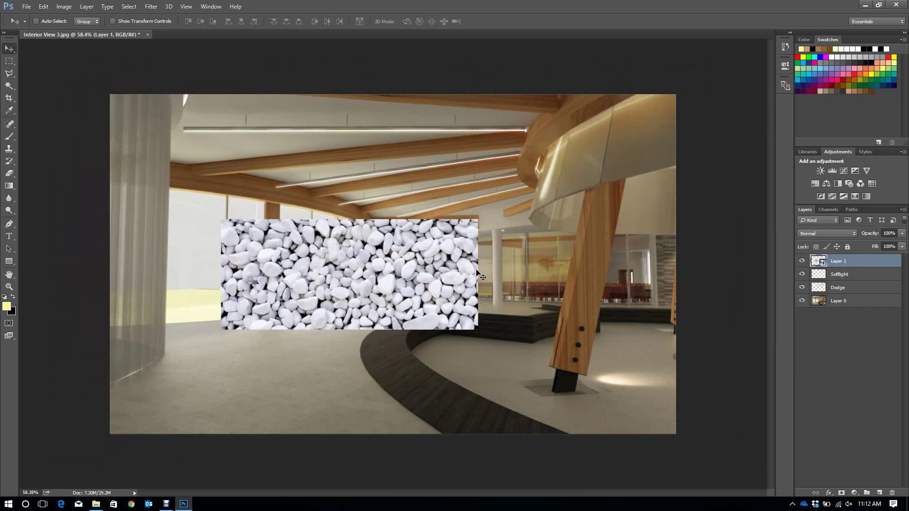
# Move the pebble layer over the base of the wooden column and start a free transform with Distort
pyautogui.scroll(1, 437, 294)
pyautogui.scroll(-2, 604, 373)
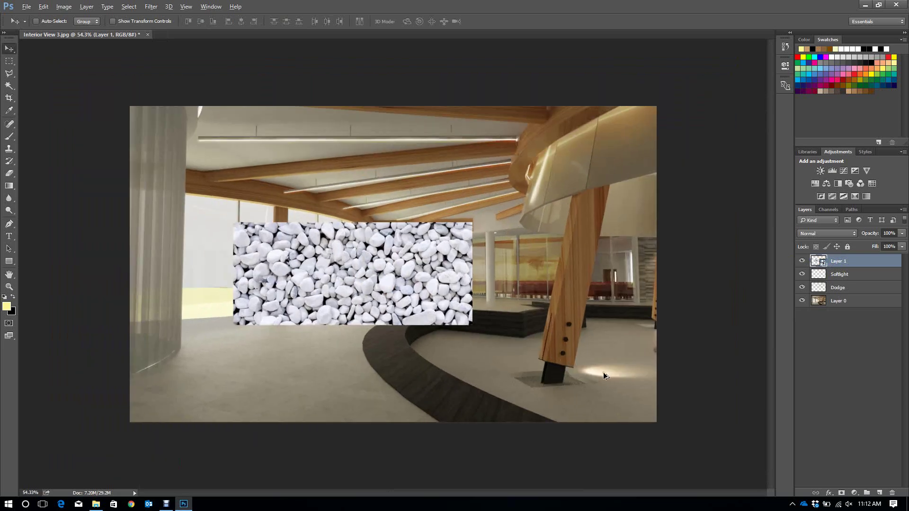
pyautogui.scroll(3, 604, 375)
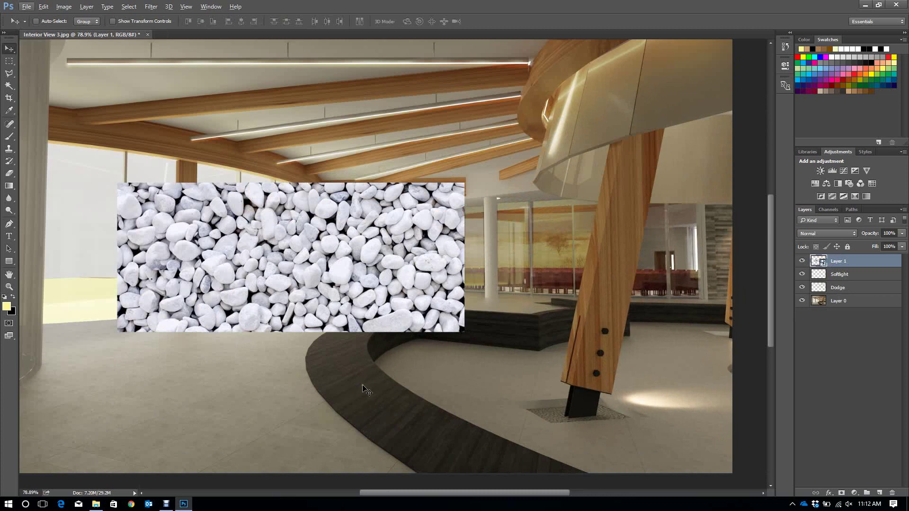
pyautogui.moveTo(311, 266); pyautogui.dragTo(427, 328)
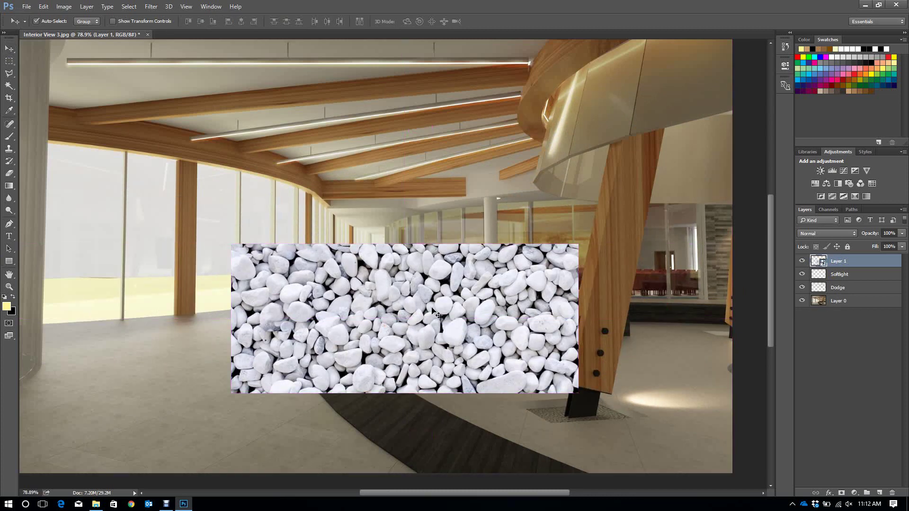
pyautogui.hotkey('ctrl', 't')
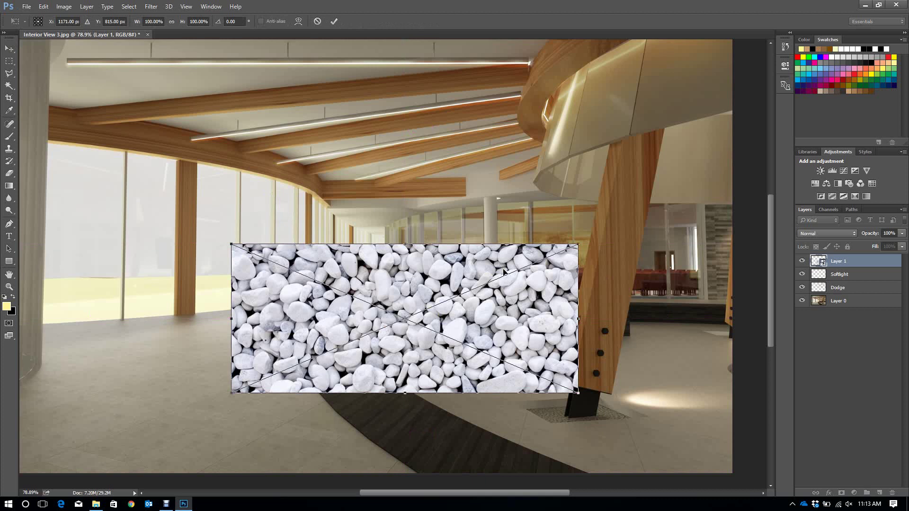
pyautogui.rightClick(315, 269)
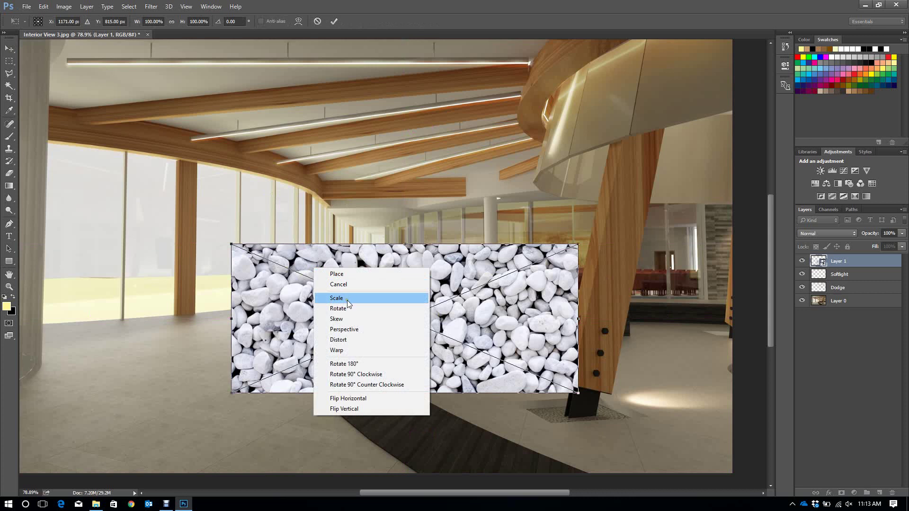
pyautogui.click(354, 340)
pyautogui.moveTo(497, 332); pyautogui.dragTo(550, 356)
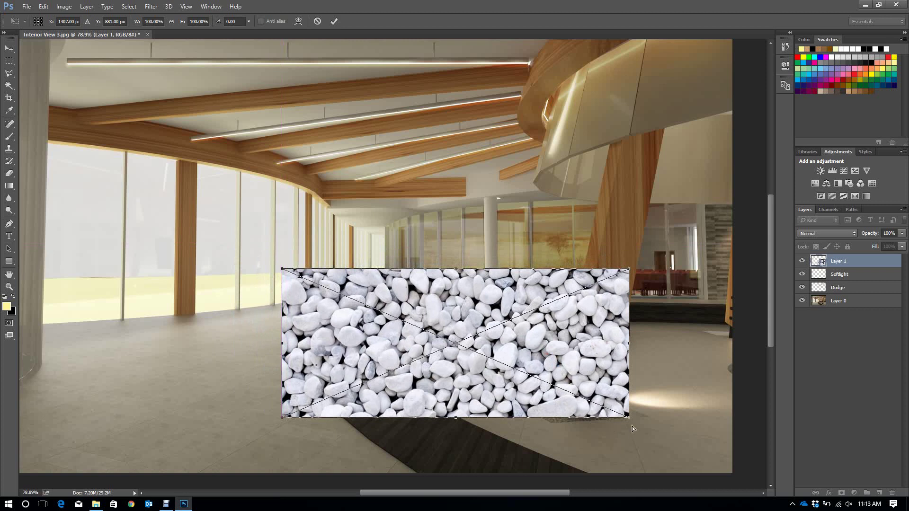
pyautogui.moveTo(632, 422); pyautogui.dragTo(631, 419)
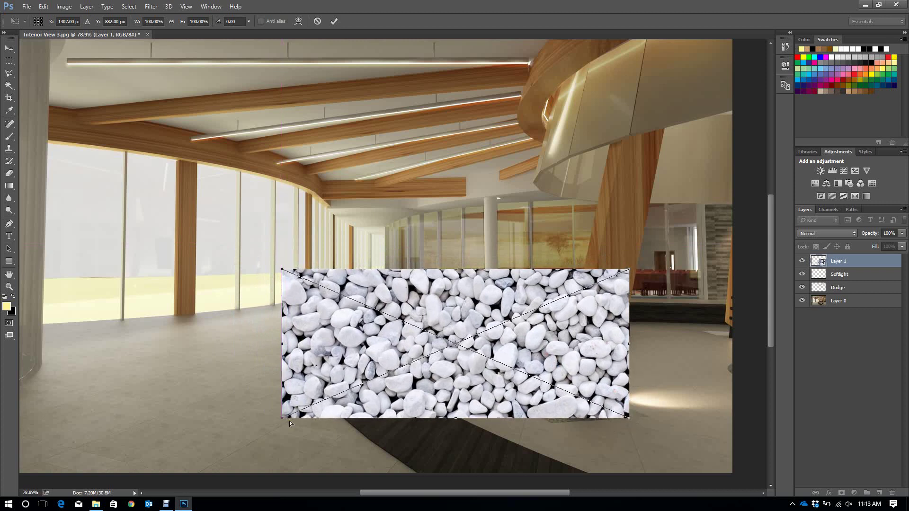
pyautogui.moveTo(284, 421); pyautogui.dragTo(219, 352)
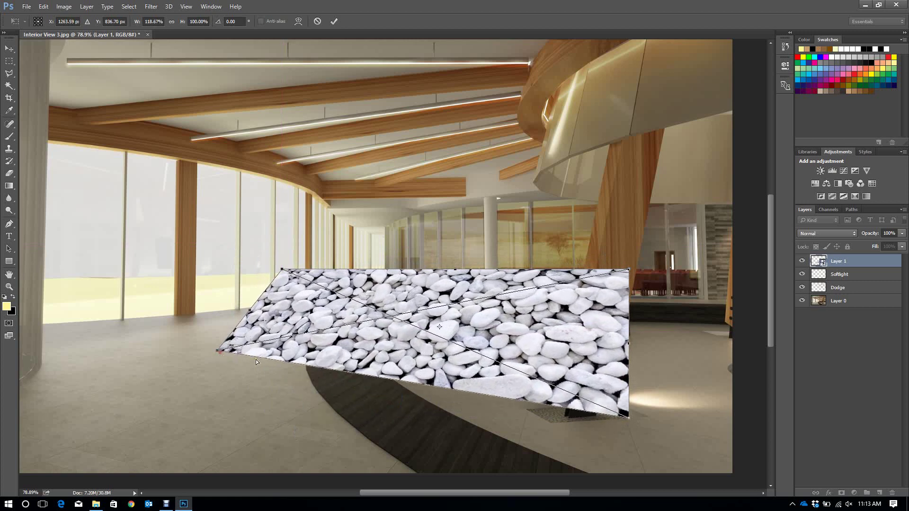
pyautogui.hotkey('ctrl', 'z')
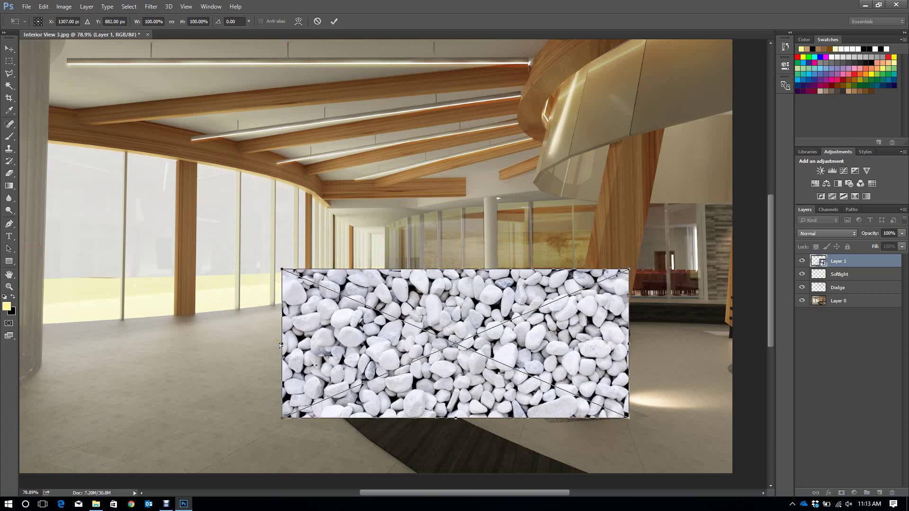
pyautogui.moveTo(282, 344); pyautogui.dragTo(558, 354)
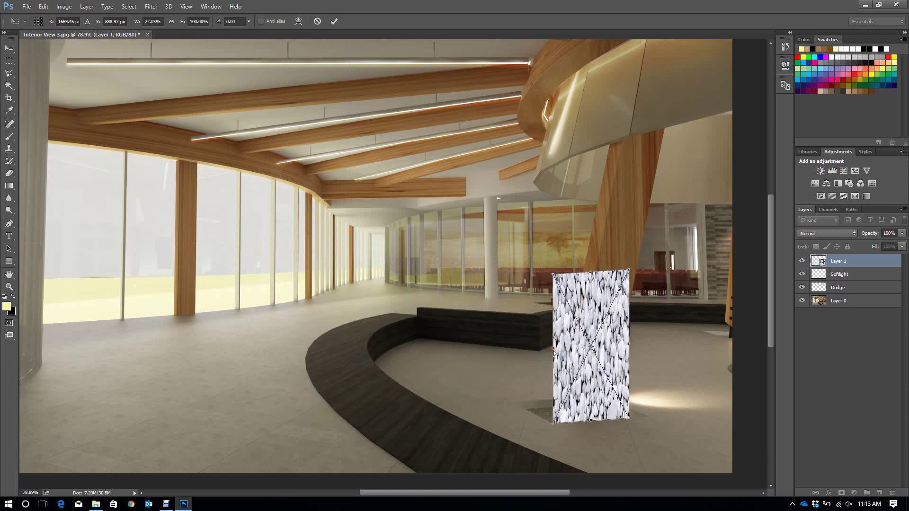
pyautogui.hotkey('ctrl', 'z')
# Scale the pebble texture down to about 28% so it sits over the wooden column's base
pyautogui.rightClick(419, 311)
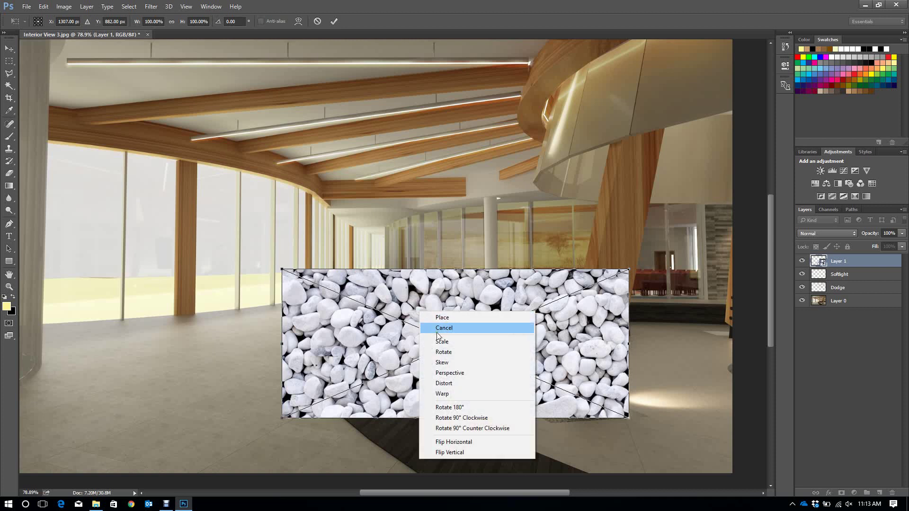
pyautogui.click(470, 341)
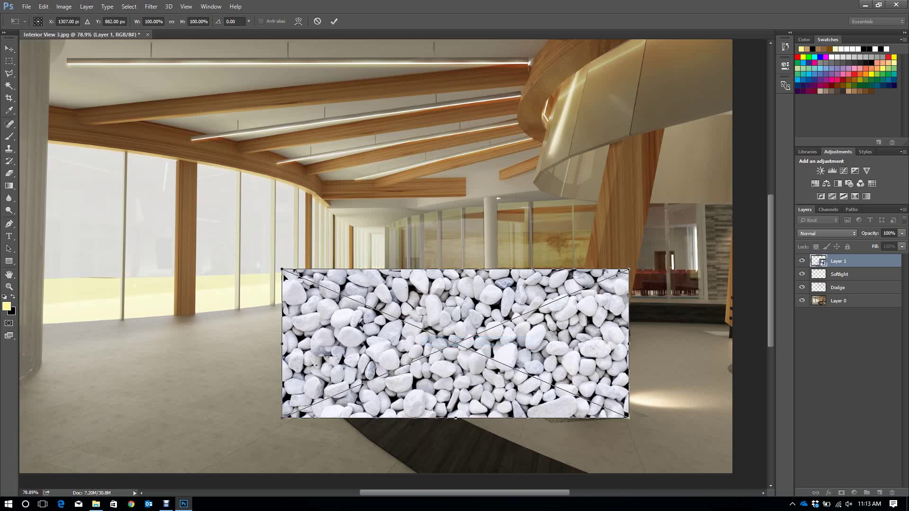
pyautogui.moveTo(282, 270); pyautogui.dragTo(553, 368)
pyautogui.scroll(1, 699, 458)
pyautogui.scroll(4, 699, 460)
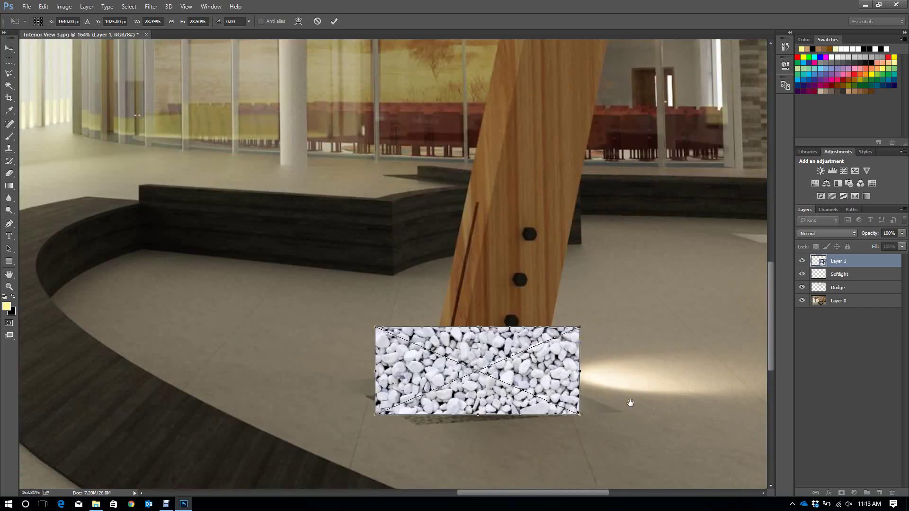
# Distort the pebble texture's four corners to lay it flat in perspective over the floor recess around the column base
pyautogui.moveTo(631, 403); pyautogui.dragTo(493, 292)
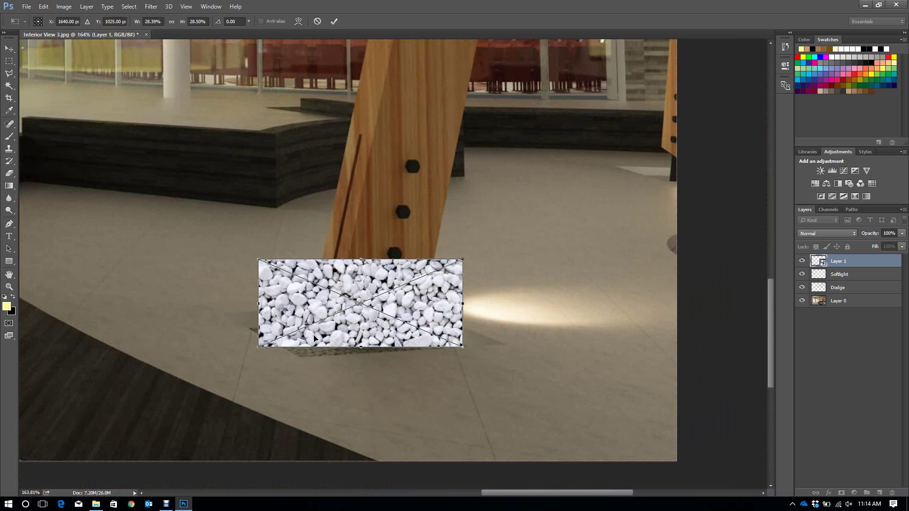
pyautogui.rightClick(312, 299)
pyautogui.click(358, 374)
pyautogui.moveTo(259, 348); pyautogui.dragTo(301, 358)
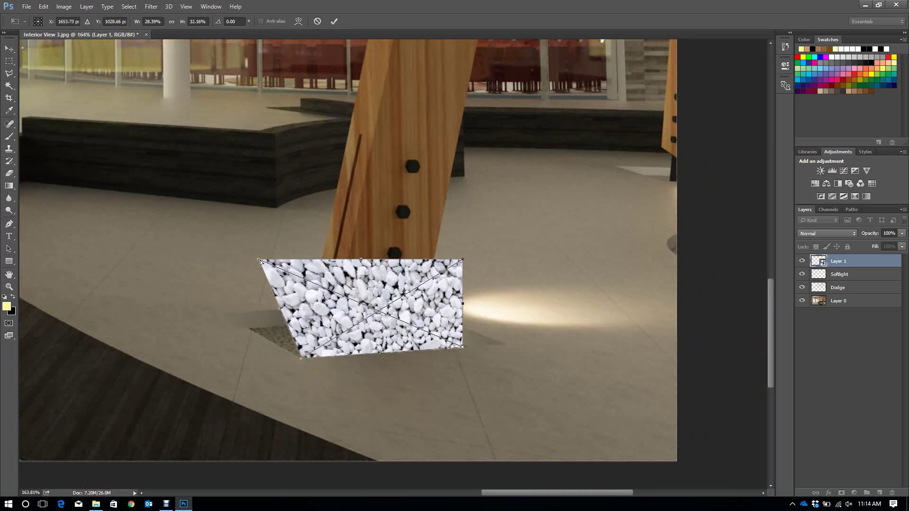
pyautogui.moveTo(260, 260); pyautogui.dragTo(244, 324)
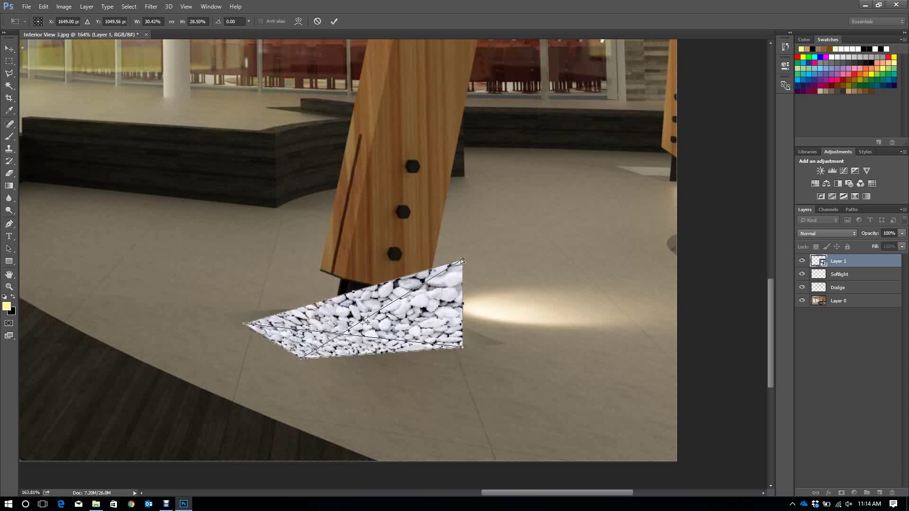
pyautogui.moveTo(462, 260); pyautogui.dragTo(411, 318)
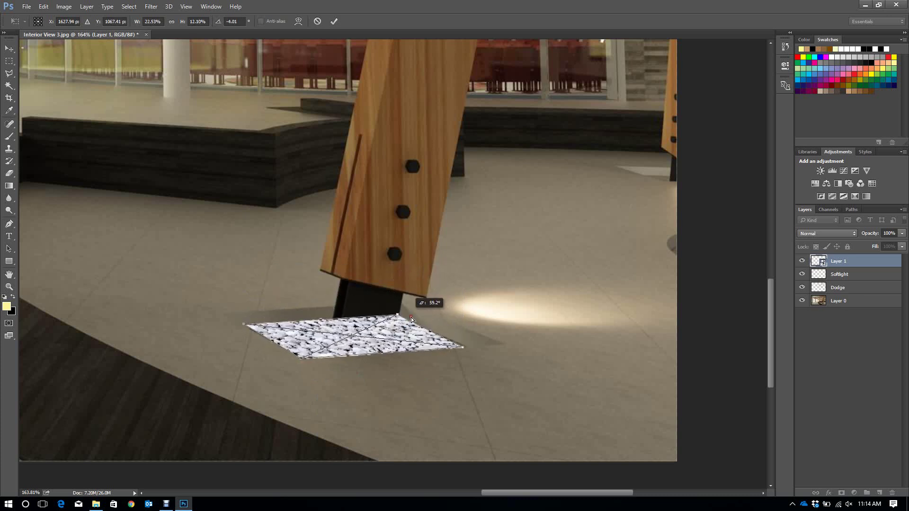
pyautogui.moveTo(463, 348); pyautogui.dragTo(496, 345)
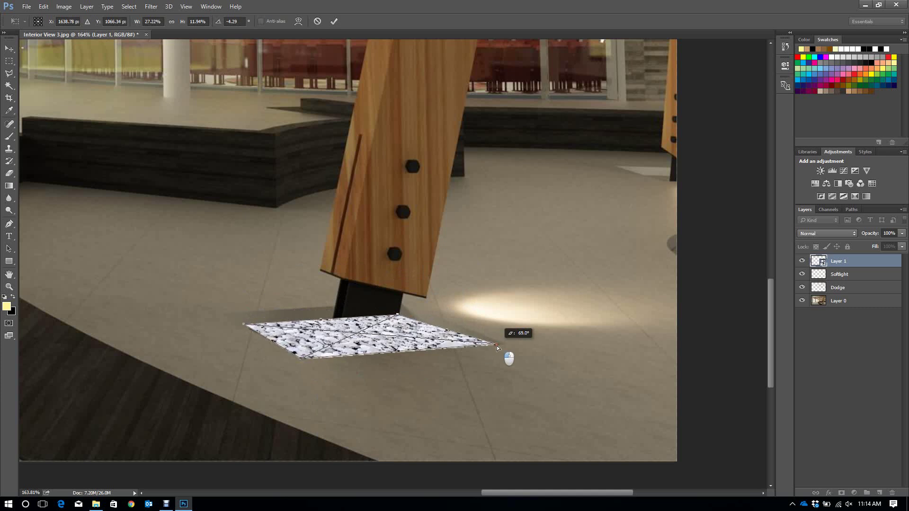
# Fine-tune the pebble texture's back corners and position over the floor recess, and apply the transform
pyautogui.moveTo(397, 314); pyautogui.dragTo(397, 306)
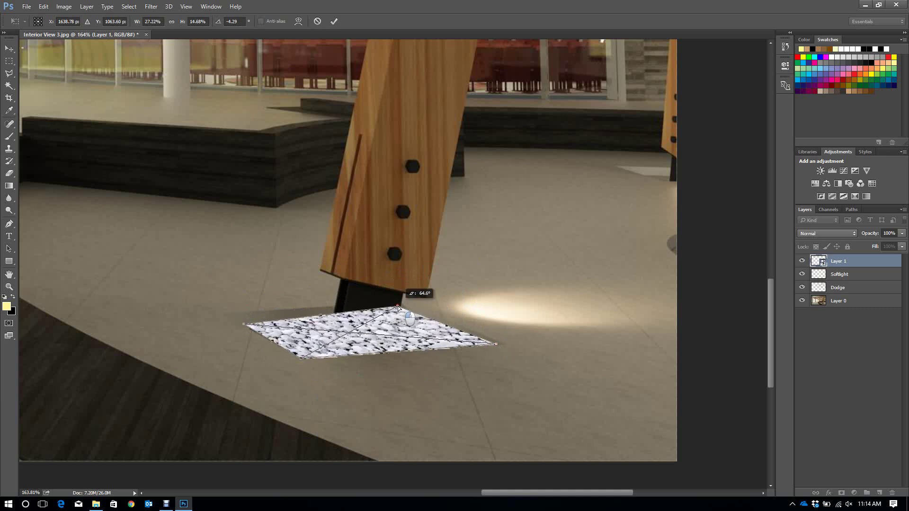
pyautogui.moveTo(245, 324); pyautogui.dragTo(229, 316)
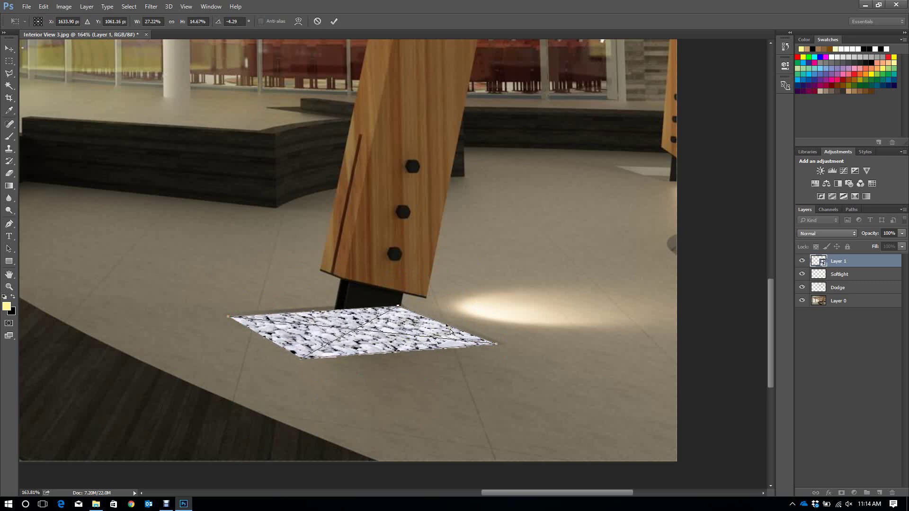
pyautogui.moveTo(448, 329); pyautogui.dragTo(446, 328)
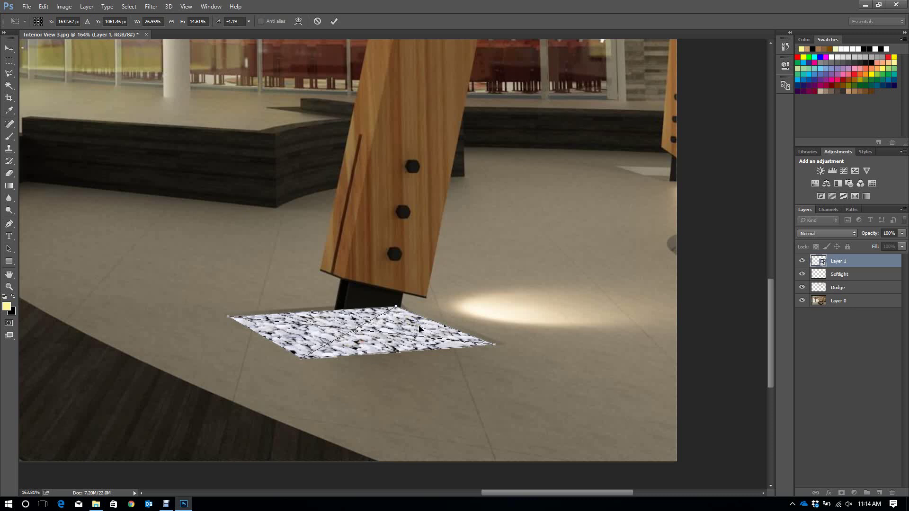
pyautogui.moveTo(420, 328)
pyautogui.mouseDown()
pyautogui.moveTo(383, 343)
pyautogui.moveTo(423, 341)
pyautogui.moveTo(423, 330)
pyautogui.mouseUp()
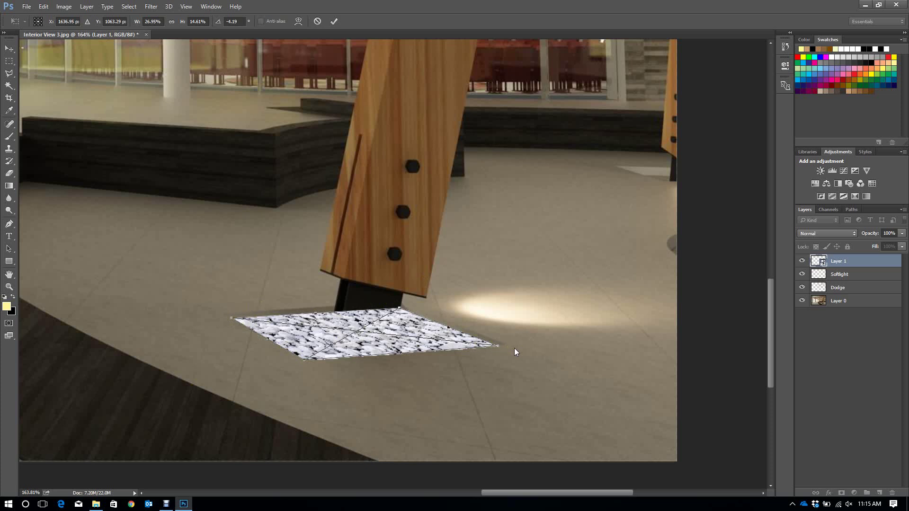
pyautogui.press('Return')
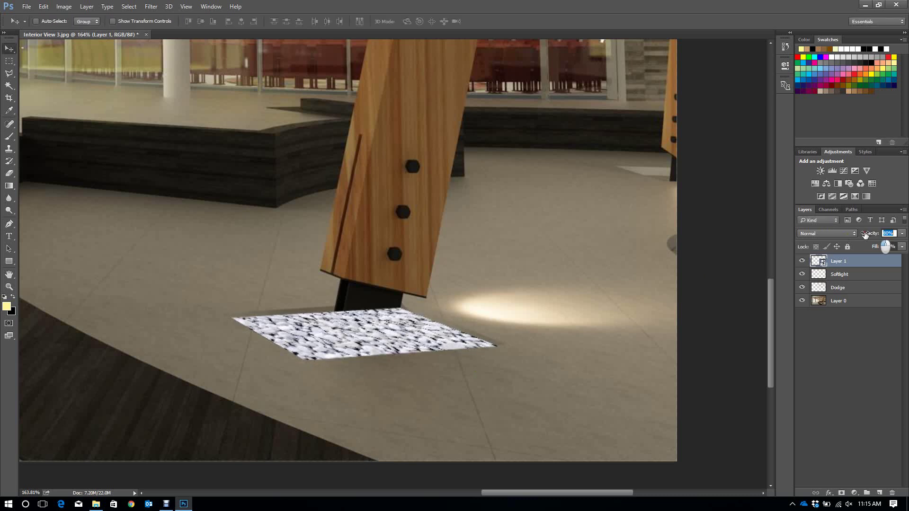
# Align the pebble layer with the floor recess at 29% opacity and raise its opacity to 98%
pyautogui.moveTo(870, 233); pyautogui.dragTo(874, 233)
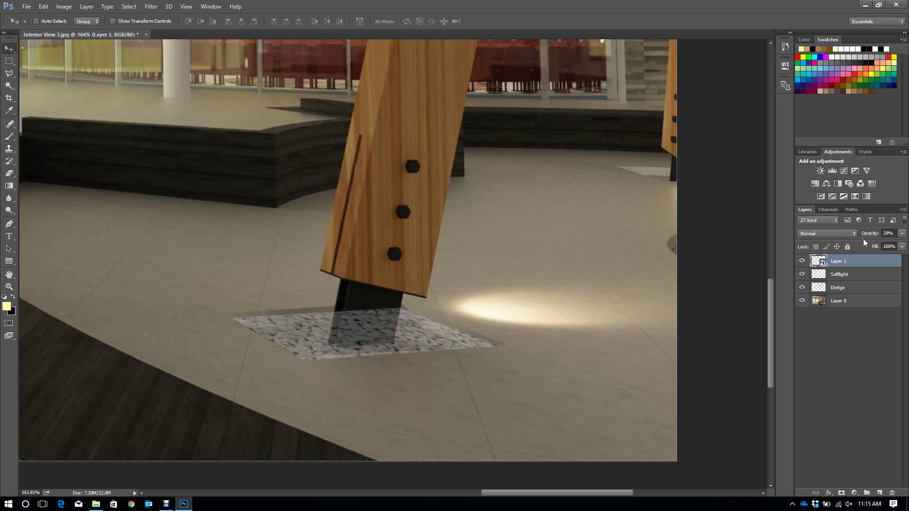
pyautogui.moveTo(424, 348); pyautogui.dragTo(417, 340)
pyautogui.moveTo(876, 236); pyautogui.dragTo(908, 236)
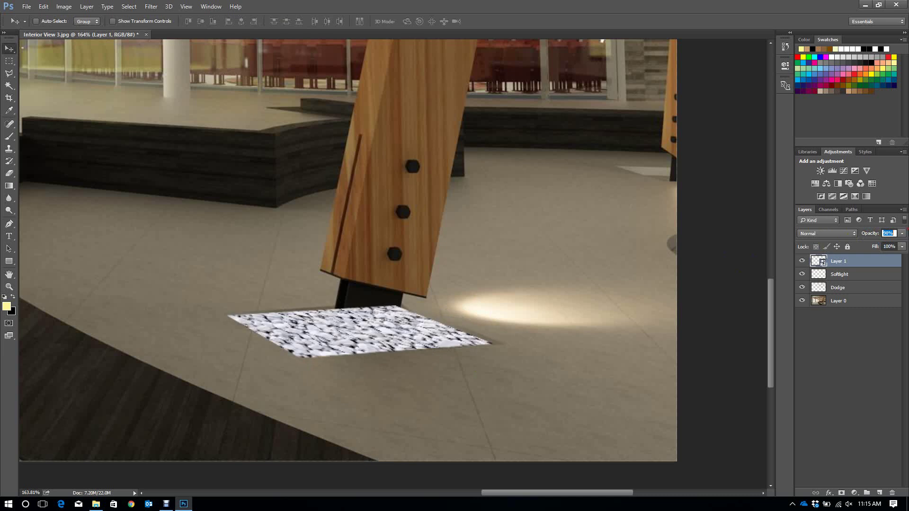
# Activate the Brush tool and rasterize the pebble Smart Object layer, Layer 1
pyautogui.click(9, 137)
pyautogui.rightClick(381, 205)
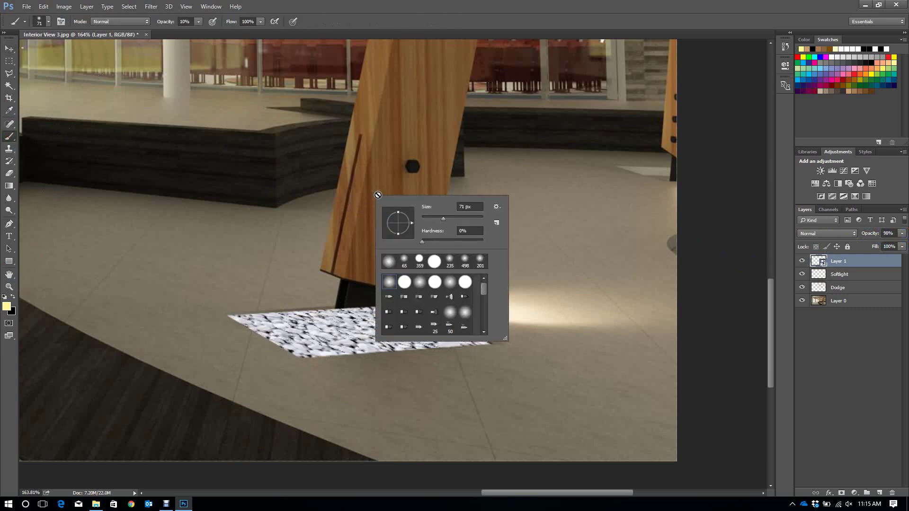
pyautogui.rightClick(859, 262)
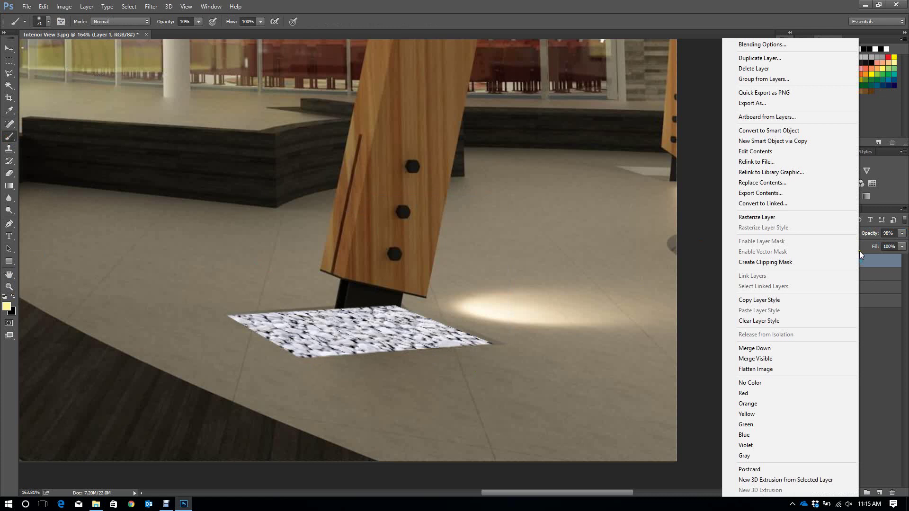
pyautogui.click(794, 217)
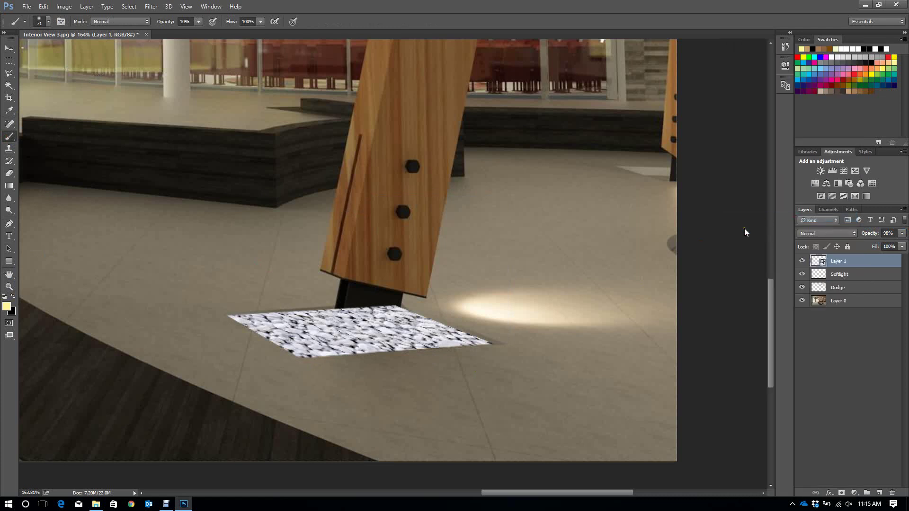
# Choose the 27 px spatter tip for the Brush tool
pyautogui.rightClick(321, 258)
pyautogui.scroll(-3, 382, 360)
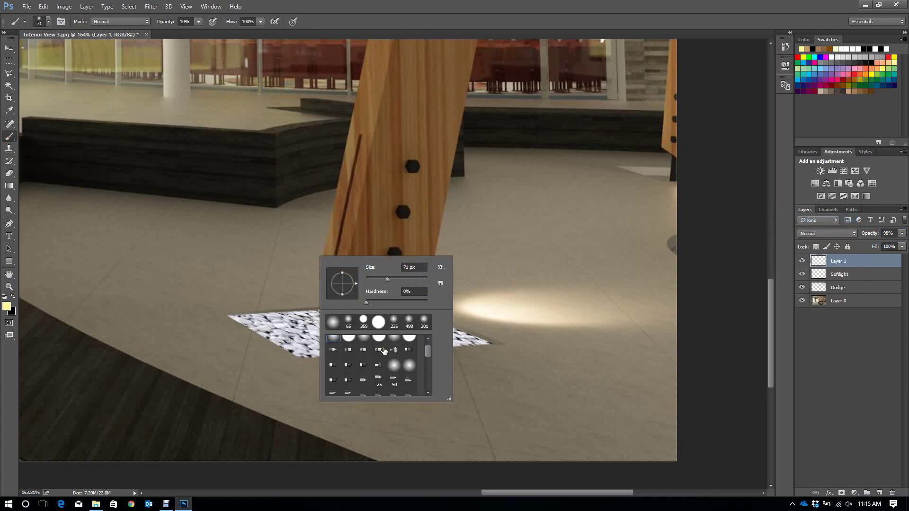
pyautogui.scroll(-2, 382, 360)
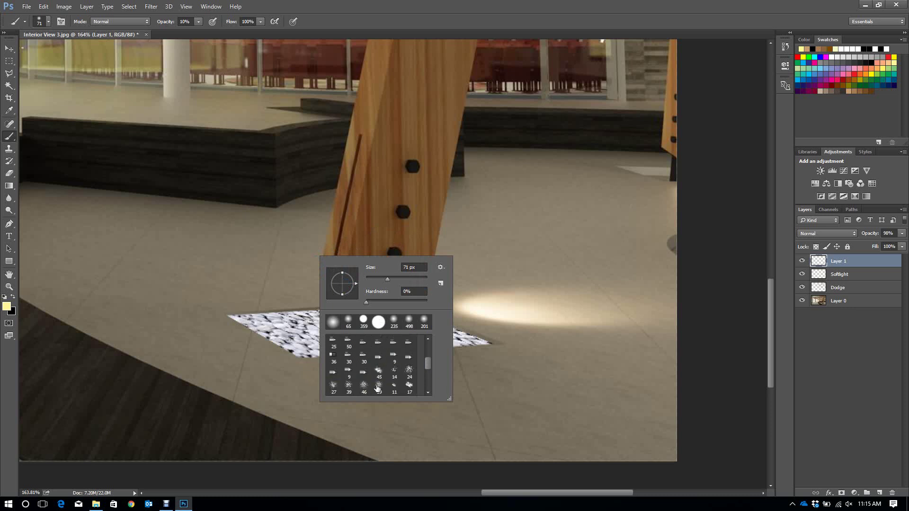
pyautogui.scroll(-2, 372, 386)
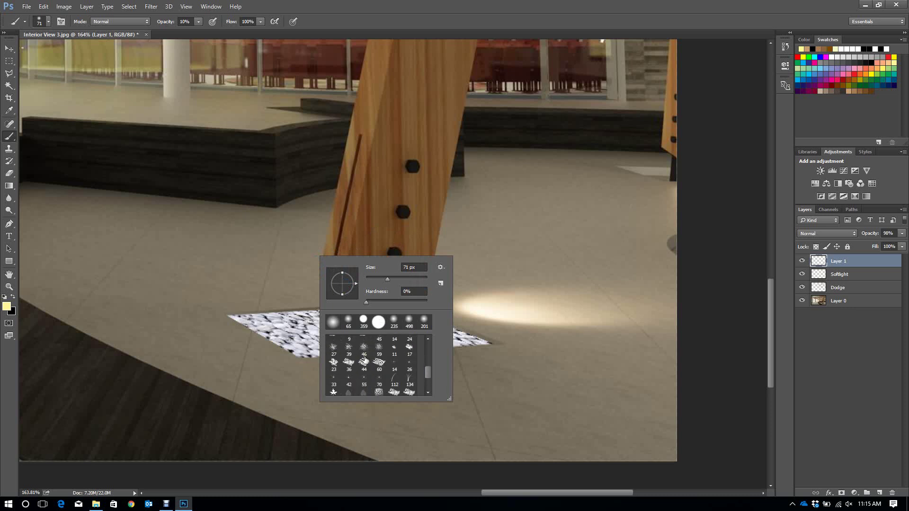
pyautogui.click(334, 355)
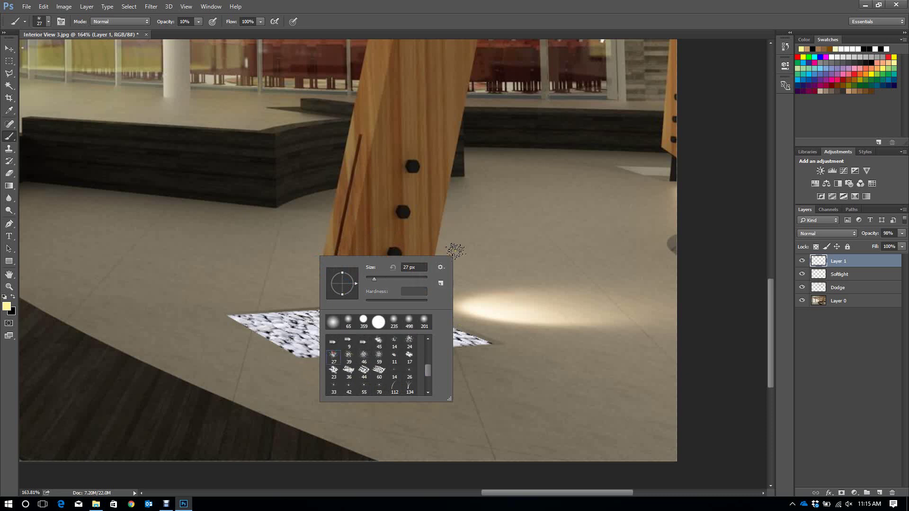
pyautogui.click(479, 263)
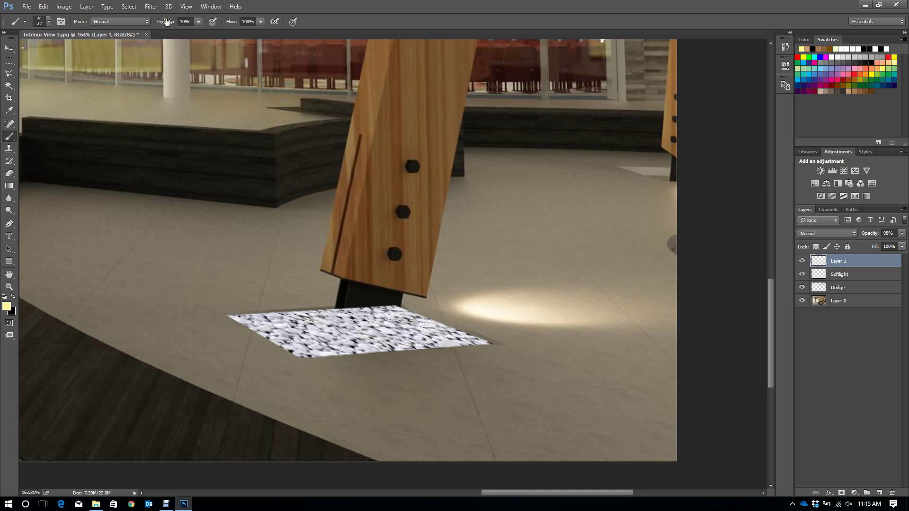
# Set the brush opacity to 100% and test the spatter brush on the floor beside the column, undoing each dab
pyautogui.moveTo(166, 22); pyautogui.dragTo(494, 45)
pyautogui.click(514, 282)
pyautogui.hotkey('ctrl', 'z')
pyautogui.click(484, 247)
pyautogui.hotkey('ctrl', 'z')
# Increase the spatter brush size to 66 px
pyautogui.rightClick(457, 257)
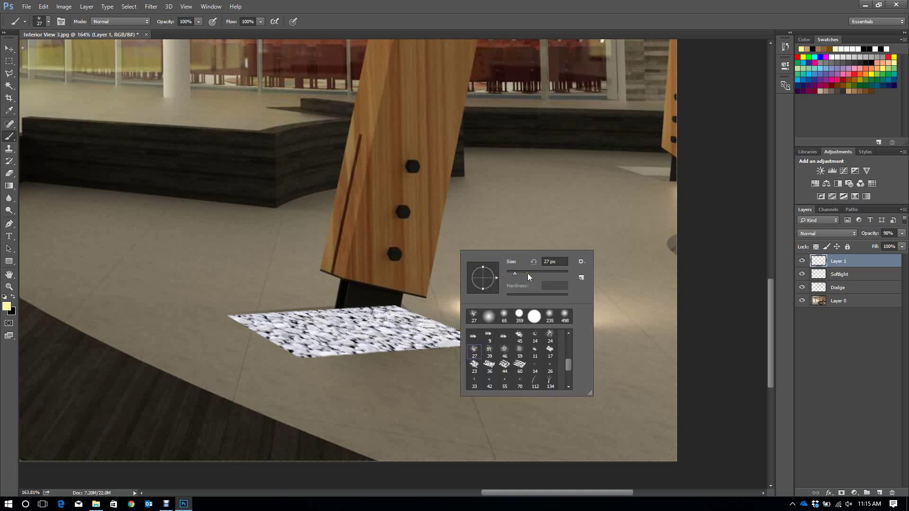
pyautogui.moveTo(528, 273); pyautogui.dragTo(535, 273)
pyautogui.moveTo(536, 273); pyautogui.dragTo(528, 273)
# Try the Eraser tool on the edge of the pebble layer beside the floor light spot and undo the stroke
pyautogui.click(9, 174)
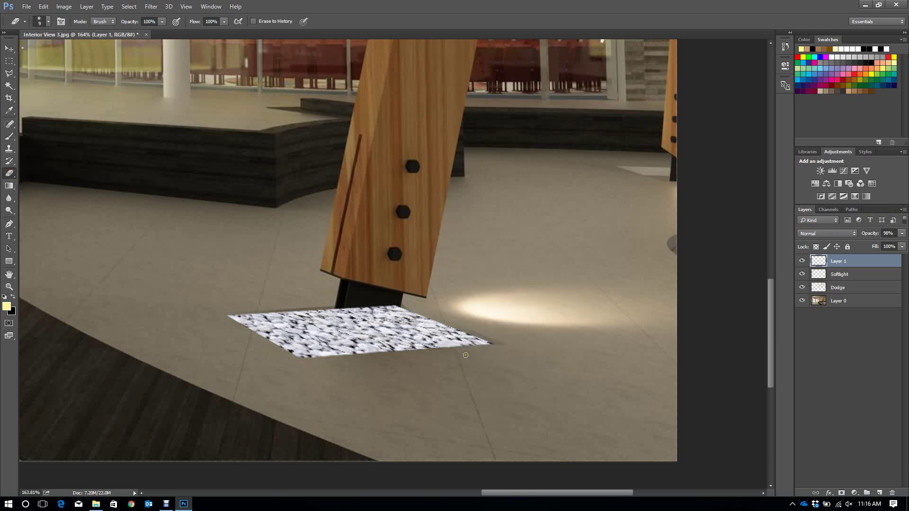
pyautogui.moveTo(466, 311)
pyautogui.mouseDown()
pyautogui.moveTo(414, 371)
pyautogui.moveTo(506, 316)
pyautogui.mouseUp()
pyautogui.hotkey('ctrl', 'z')
# Add a layer mask to Layer 1, make the mask active and activate the Brush tool
pyautogui.click(842, 493)
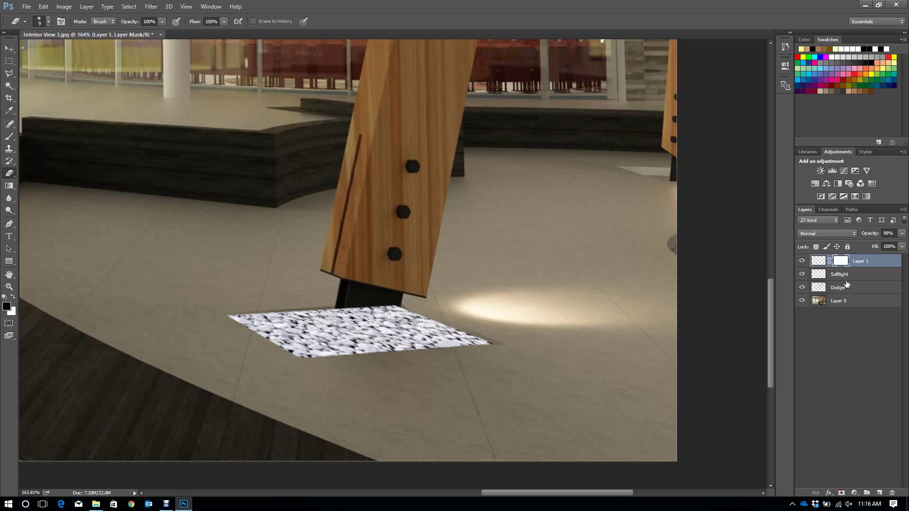
pyautogui.click(820, 261)
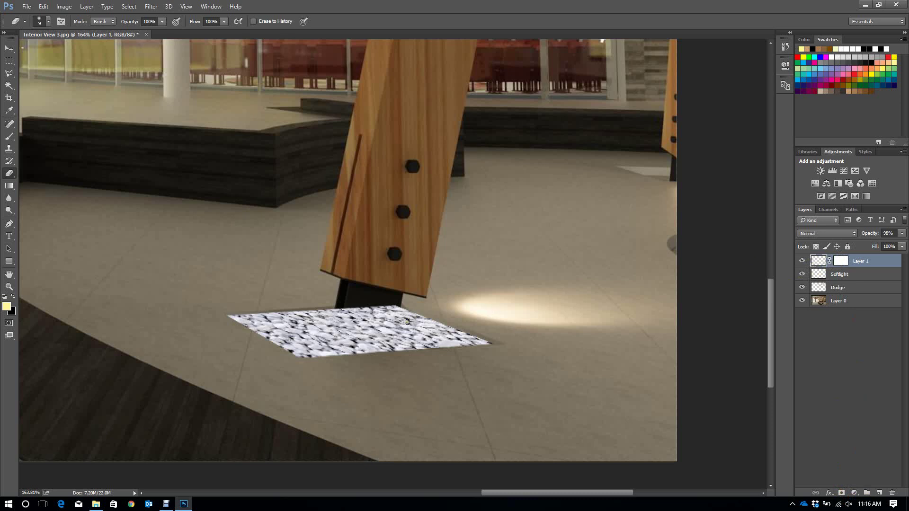
pyautogui.click(843, 261)
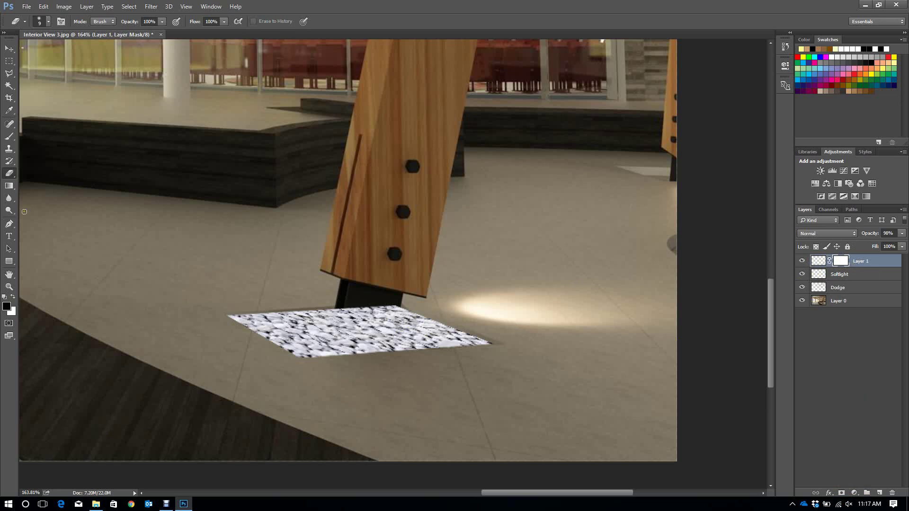
pyautogui.click(9, 138)
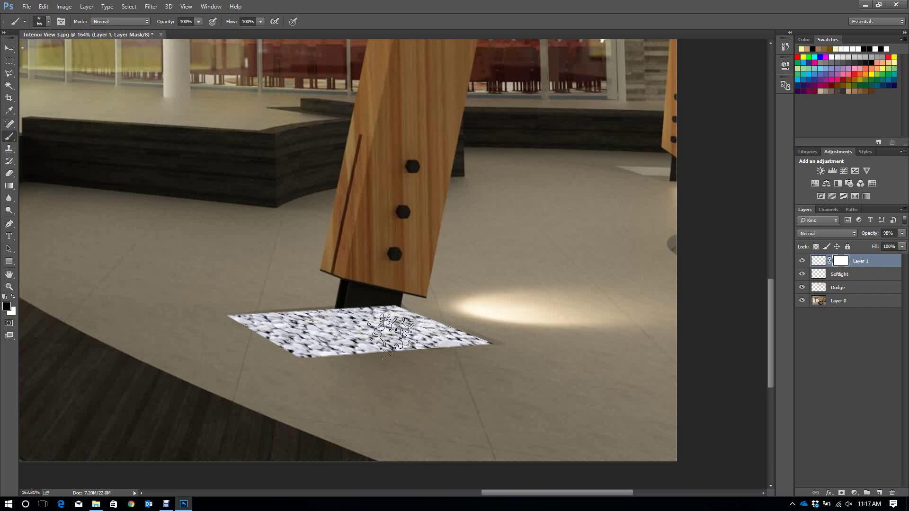
# Test the mask by hiding pebbles in front of the column base with black and restoring them with white
pyautogui.moveTo(394, 333); pyautogui.dragTo(386, 326)
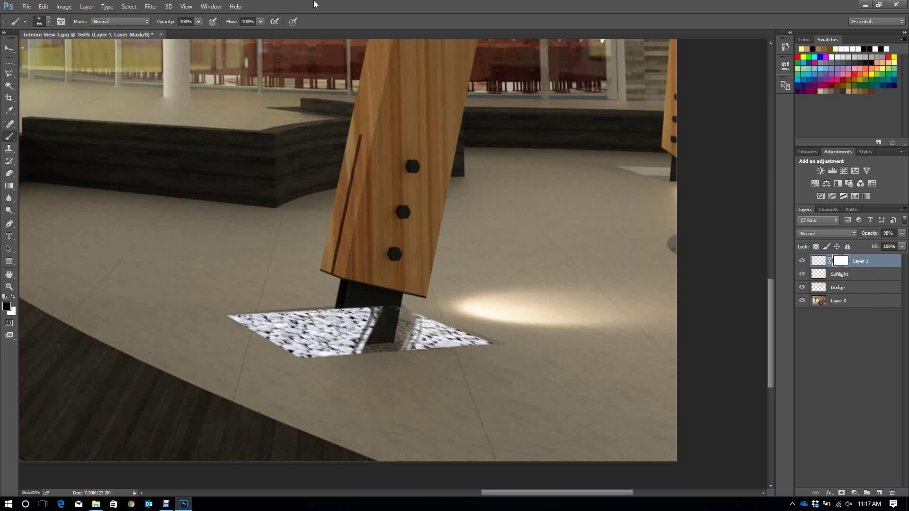
pyautogui.hotkey('ctrl', 'z')
pyautogui.hotkey('ctrl', 'z')
pyautogui.click(13, 296)
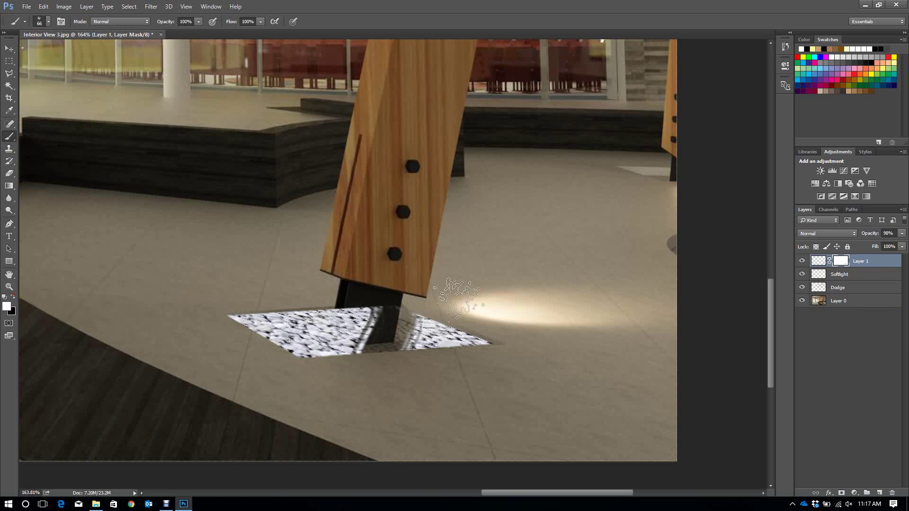
pyautogui.moveTo(417, 284)
pyautogui.mouseDown()
pyautogui.moveTo(405, 338)
pyautogui.moveTo(380, 363)
pyautogui.moveTo(371, 292)
pyautogui.moveTo(395, 300)
pyautogui.mouseUp()
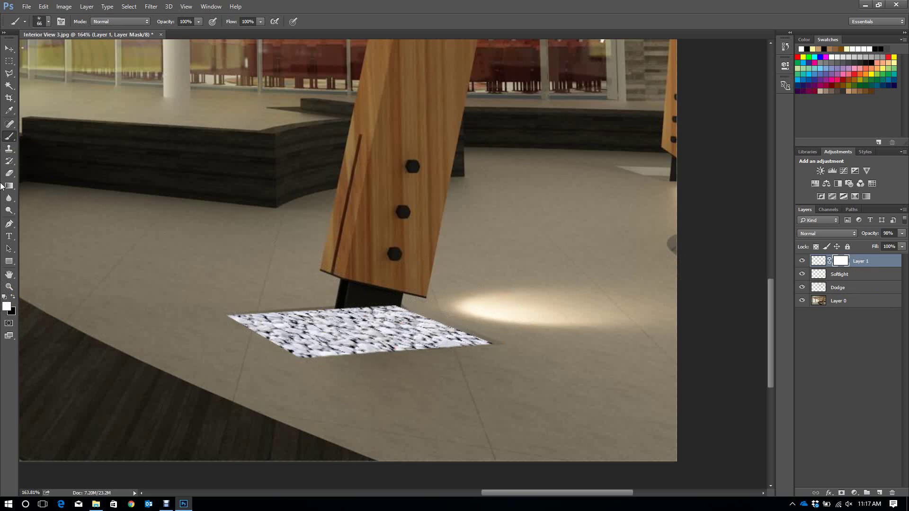
# Paint black on the mask across the pebbles and undo the stroke
pyautogui.click(13, 297)
pyautogui.moveTo(429, 315)
pyautogui.mouseDown()
pyautogui.moveTo(307, 353)
pyautogui.moveTo(552, 314)
pyautogui.mouseUp()
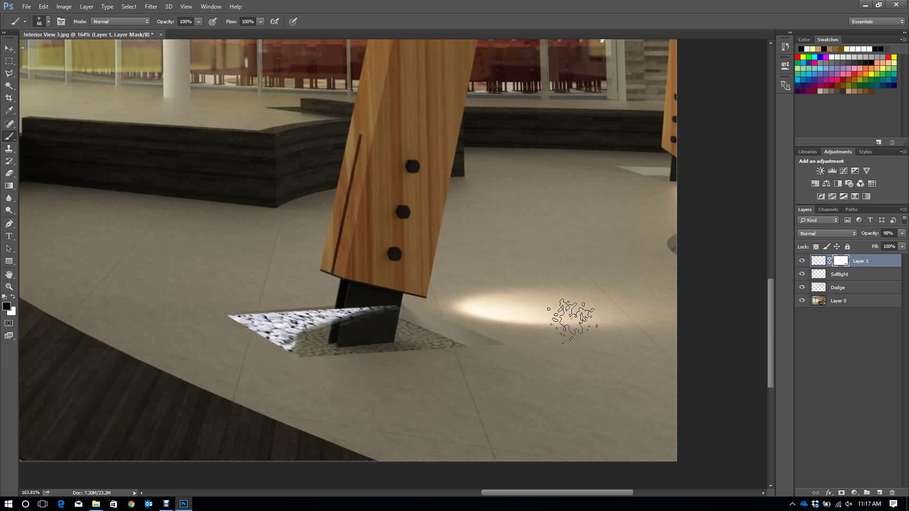
pyautogui.hotkey('ctrl', 'z')
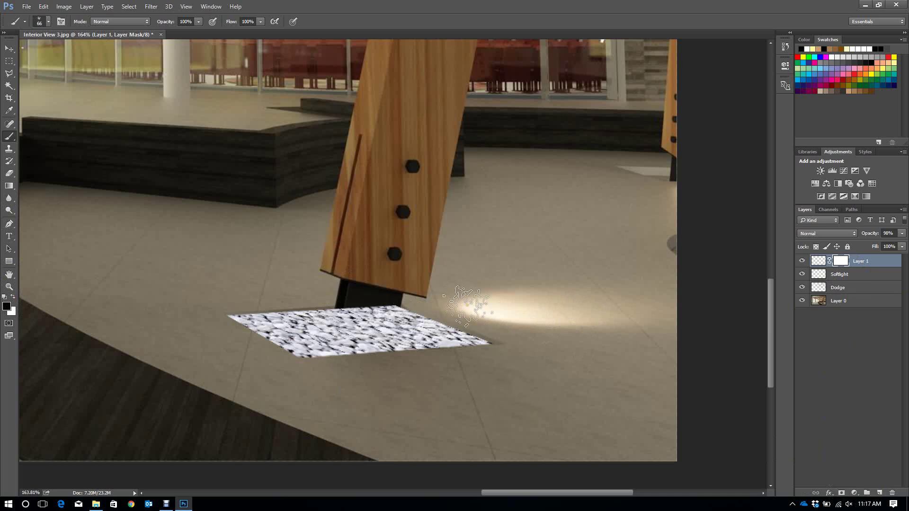
# Choose the 59 px spatter tip for the Brush tool
pyautogui.scroll(3, 447, 319)
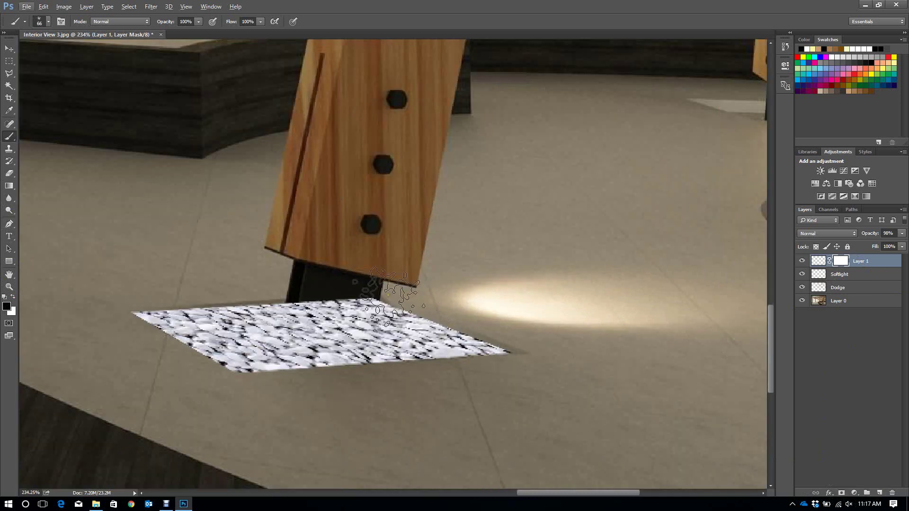
pyautogui.scroll(2, 382, 296)
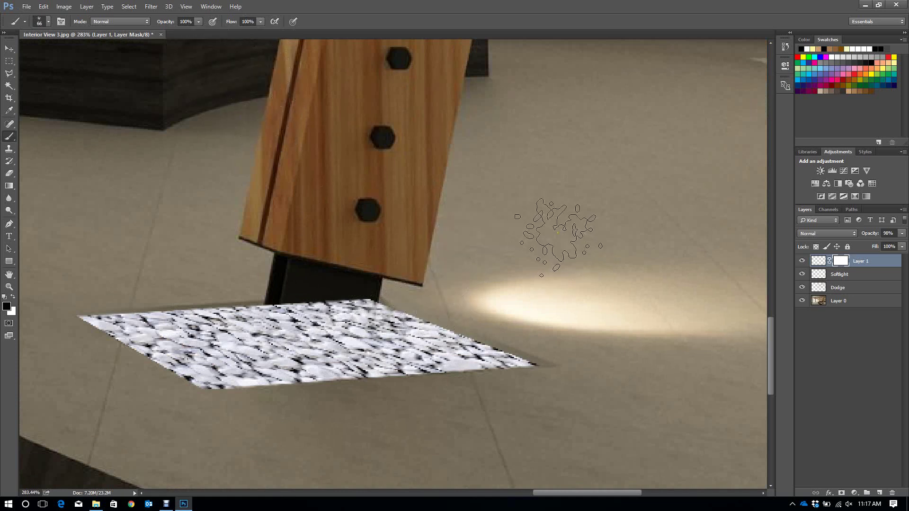
pyautogui.rightClick(559, 232)
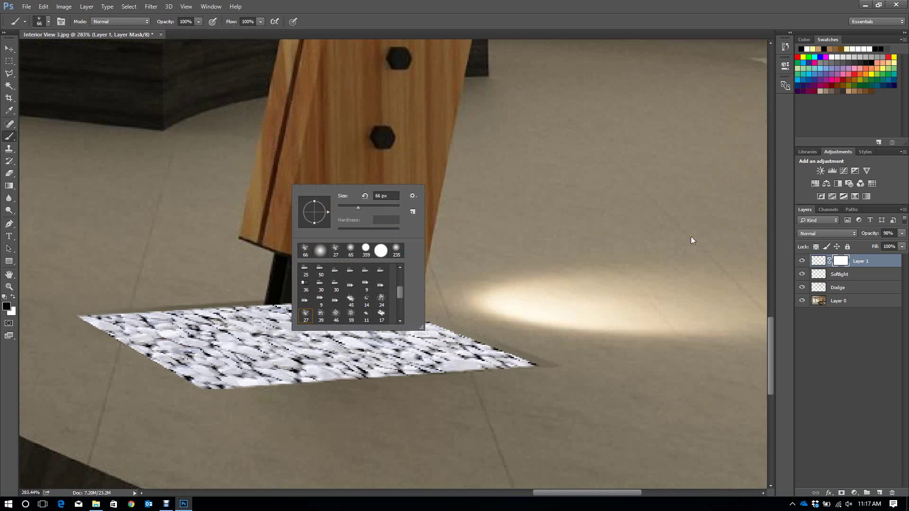
pyautogui.click(202, 46)
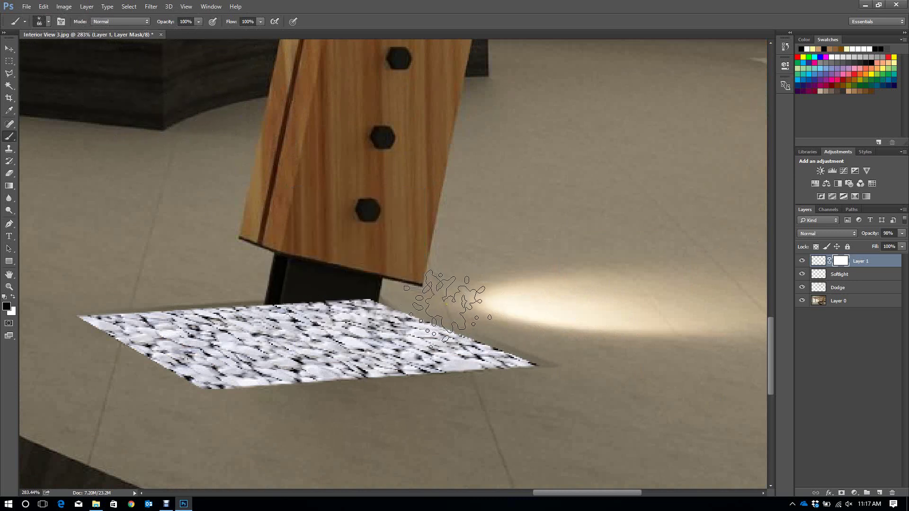
pyautogui.rightClick(443, 265)
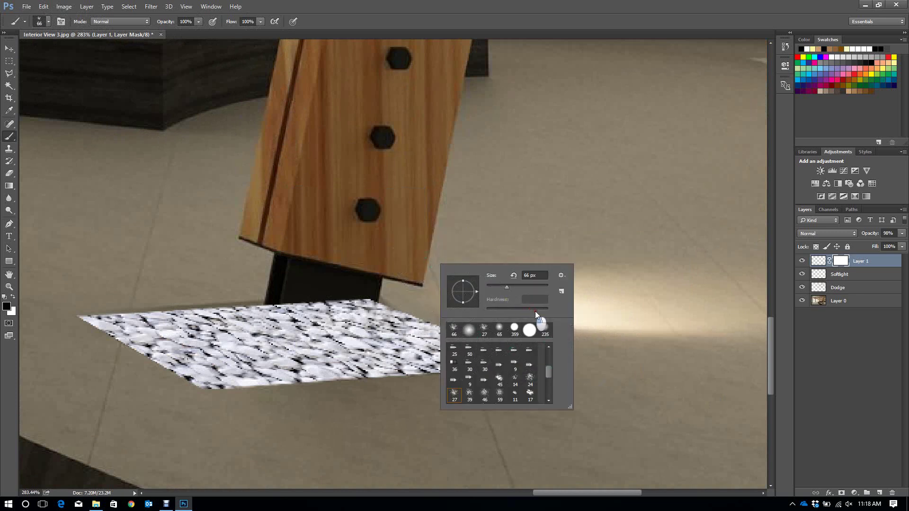
pyautogui.scroll(-3, 550, 360)
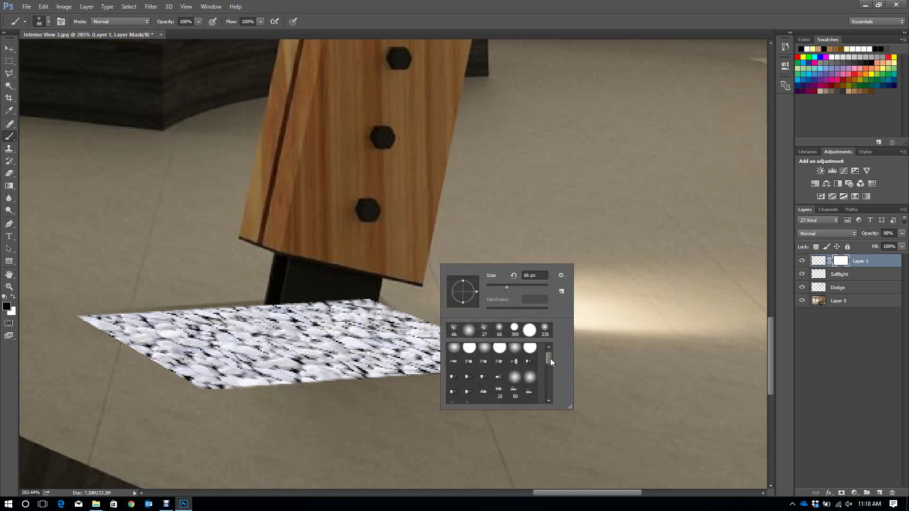
pyautogui.click(889, 311)
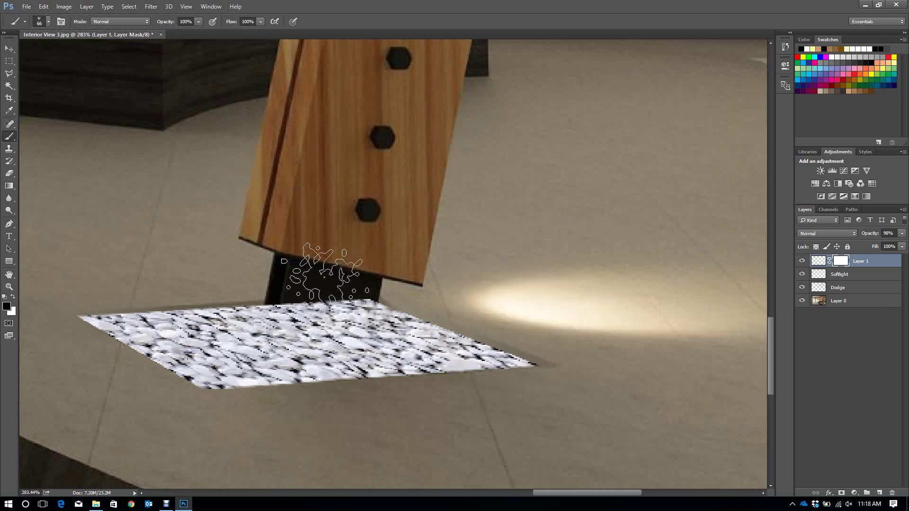
pyautogui.rightClick(432, 284)
pyautogui.scroll(-2, 494, 394)
pyautogui.scroll(1, 495, 394)
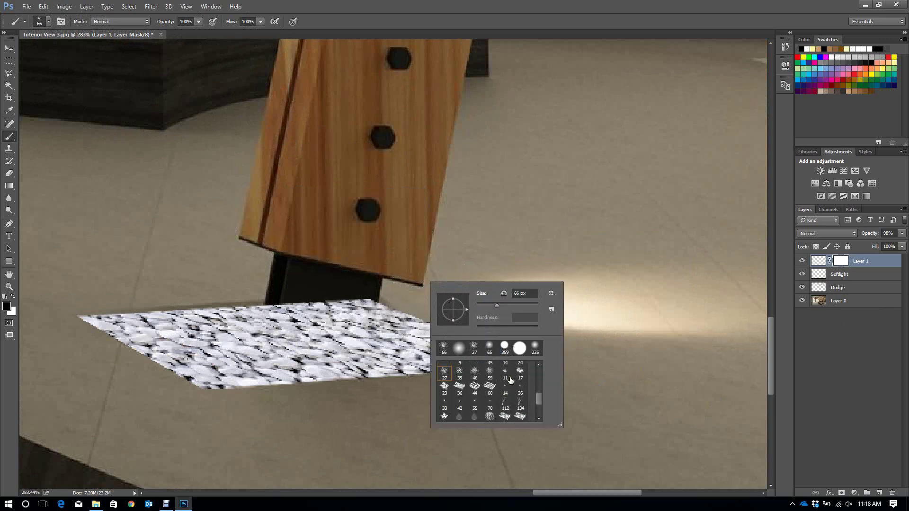
pyautogui.click(490, 372)
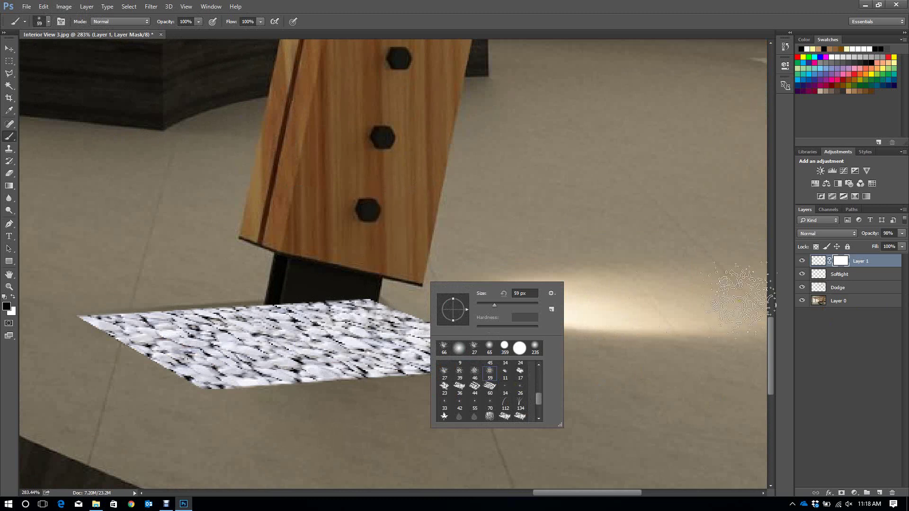
# Paint black on Layer 1's mask around the pebble patch's left corner to break up its straight edge
pyautogui.click(142, 282)
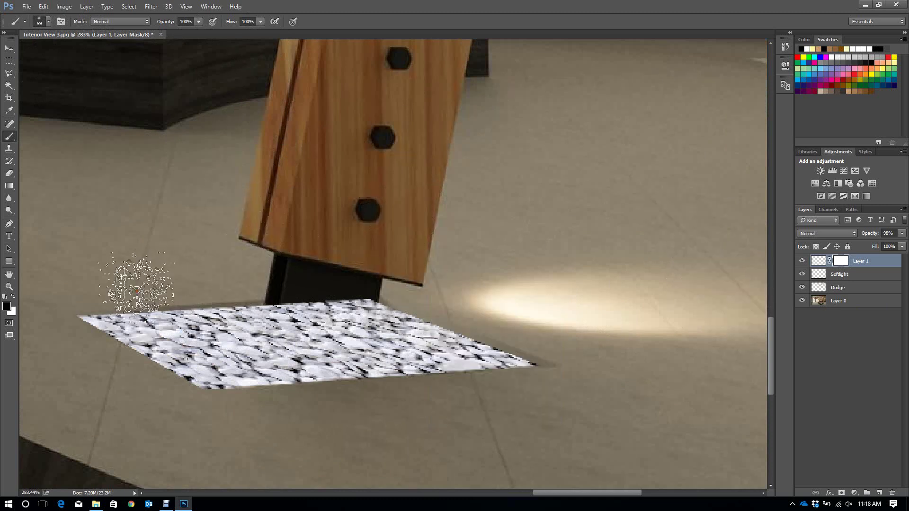
pyautogui.moveTo(65, 322)
pyautogui.mouseDown()
pyautogui.moveTo(76, 350)
pyautogui.moveTo(166, 391)
pyautogui.moveTo(134, 382)
pyautogui.mouseUp()
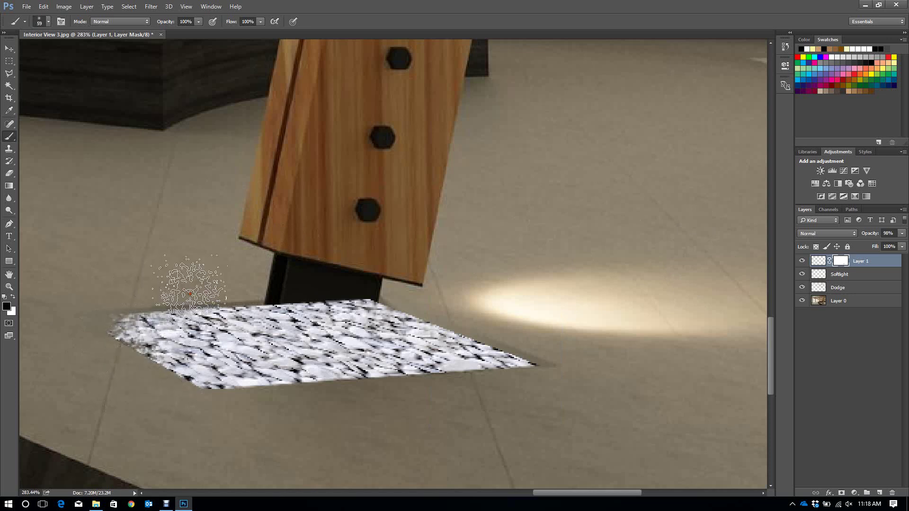
# Paint white on the Layer 1 mask to restore the faded left corner of the pebble bed
pyautogui.rightClick(199, 289)
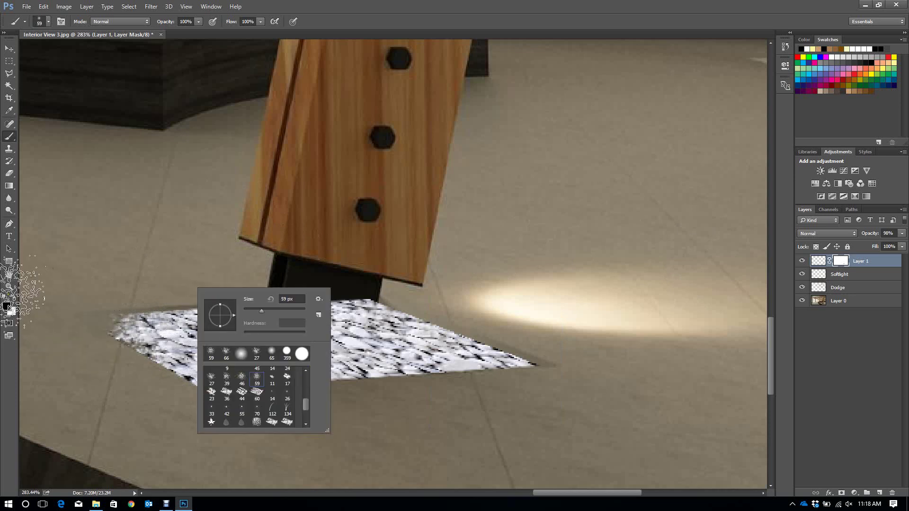
pyautogui.click(12, 298)
pyautogui.click(12, 297)
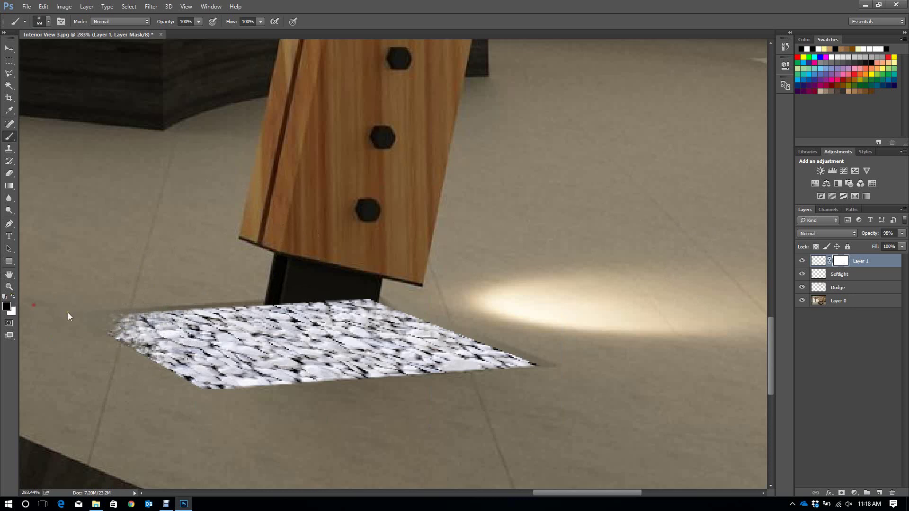
pyautogui.moveTo(63, 315); pyautogui.dragTo(160, 320)
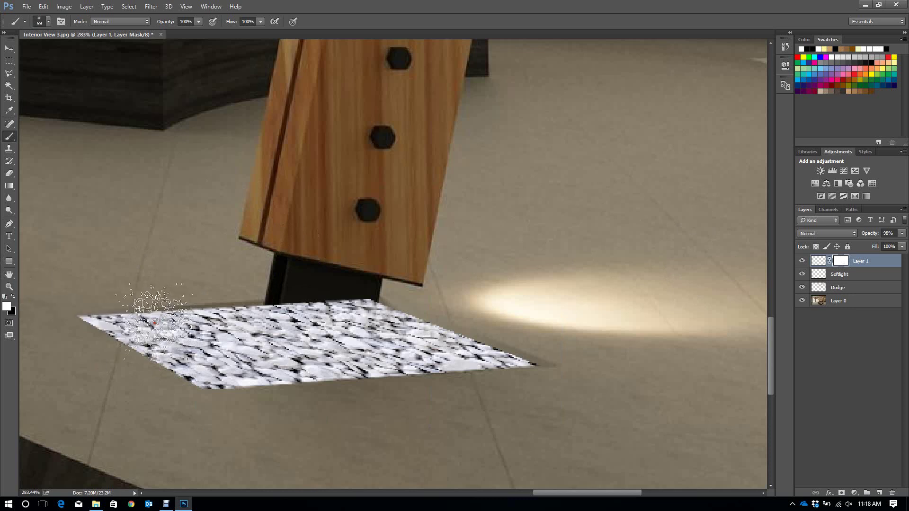
# Choose the 14 px textured brush tip for painting on the Layer 1 mask
pyautogui.rightClick(230, 306)
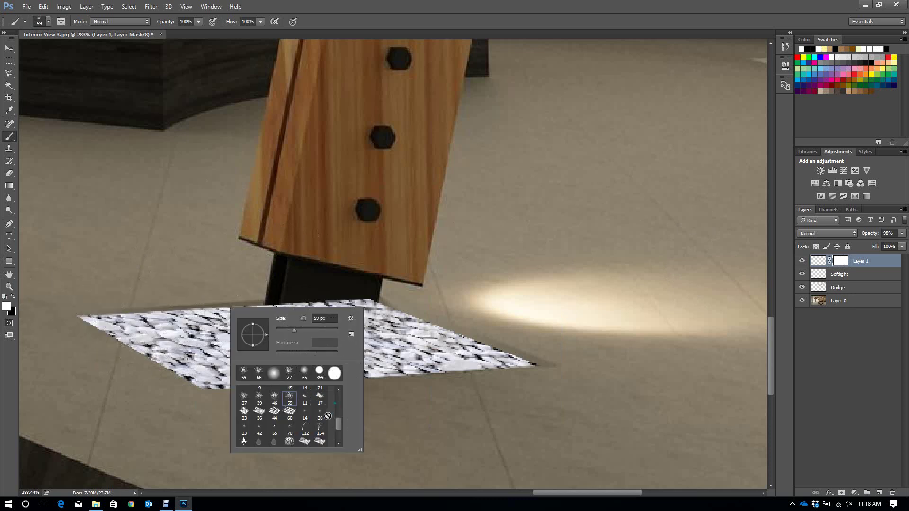
pyautogui.scroll(1, 346, 429)
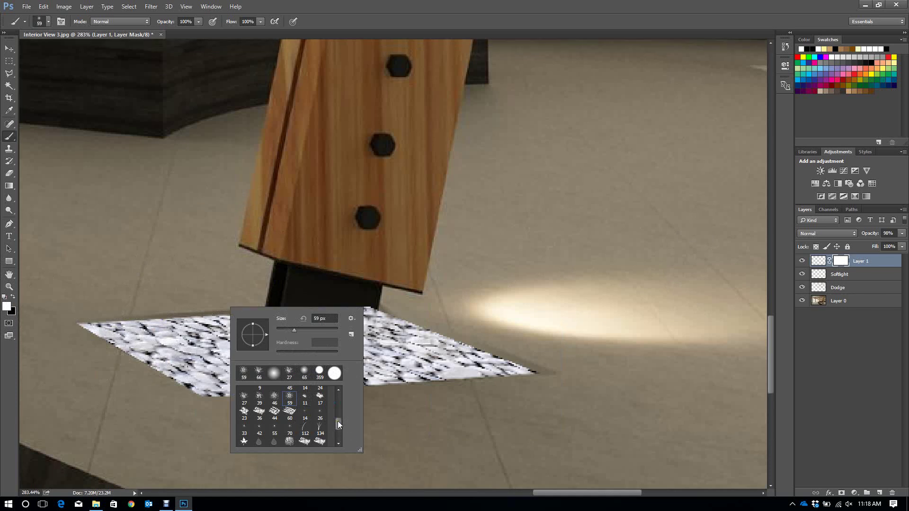
pyautogui.moveTo(337, 421); pyautogui.dragTo(339, 420)
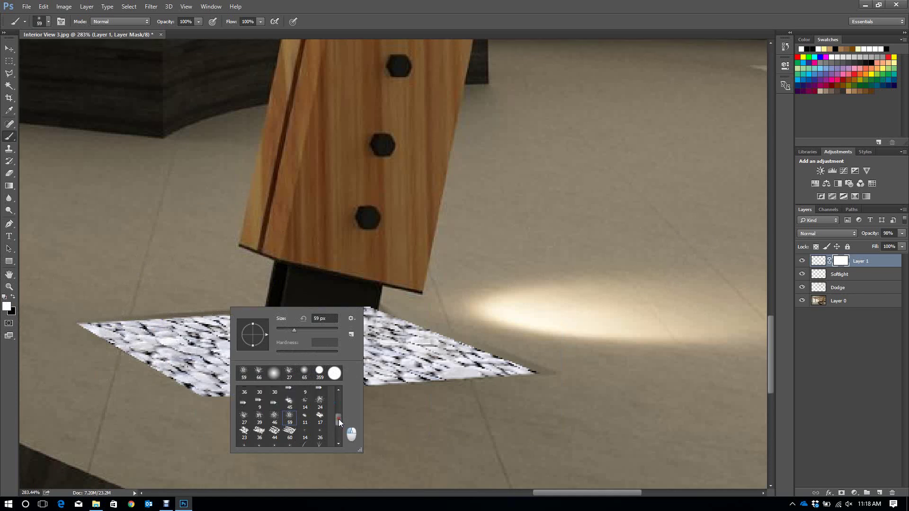
pyautogui.click(309, 403)
pyautogui.click(150, 316)
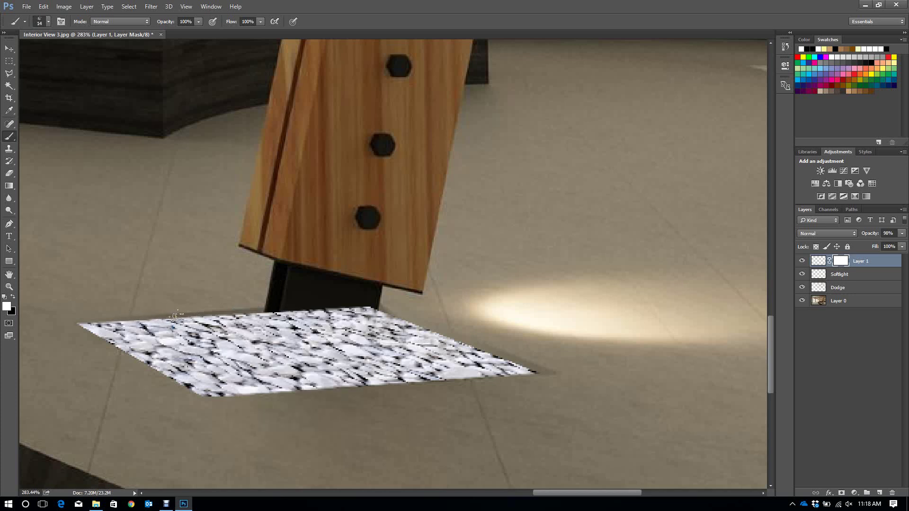
# Paint black on the Layer 1 mask along the pebble bed's rear edge and around the column base to roughen the straight border
pyautogui.click(14, 295)
pyautogui.click(157, 318)
pyautogui.click(148, 321)
pyautogui.click(129, 320)
pyautogui.click(143, 318)
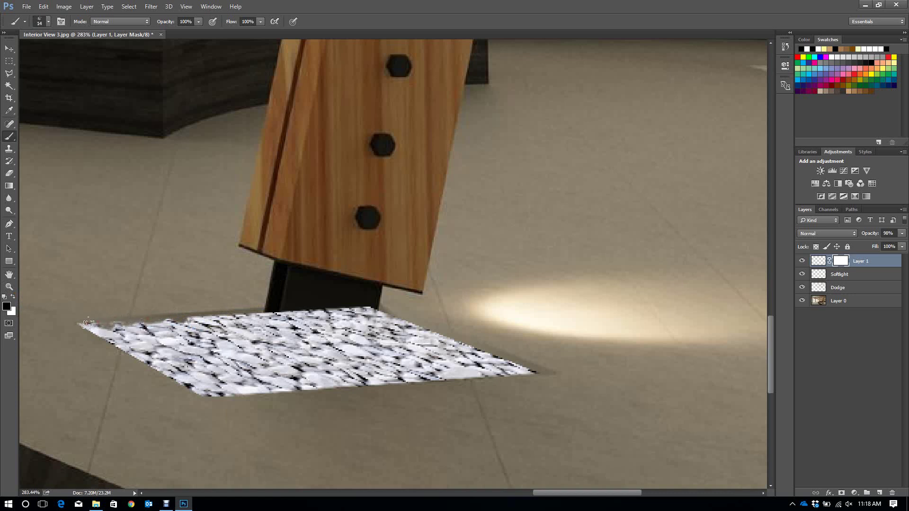
pyautogui.click(84, 325)
pyautogui.click(184, 320)
pyautogui.moveTo(184, 320)
pyautogui.mouseDown()
pyautogui.moveTo(295, 312)
pyautogui.moveTo(269, 314)
pyautogui.moveTo(305, 320)
pyautogui.moveTo(313, 309)
pyautogui.moveTo(284, 314)
pyautogui.moveTo(357, 305)
pyautogui.moveTo(428, 330)
pyautogui.mouseUp()
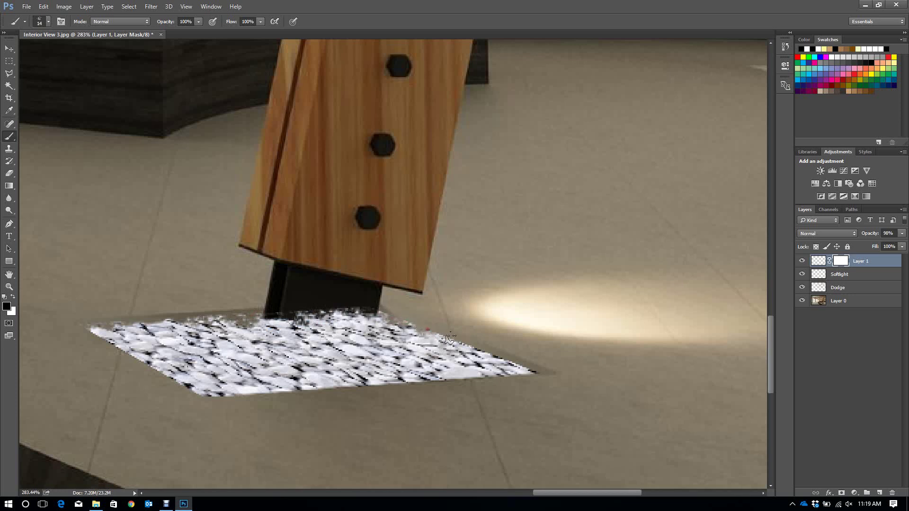
pyautogui.click(451, 340)
pyautogui.click(453, 336)
# Open Interior View 3 (1).jpg from the Images folder, examine the pebbles around the column base, and close it
pyautogui.click(96, 504)
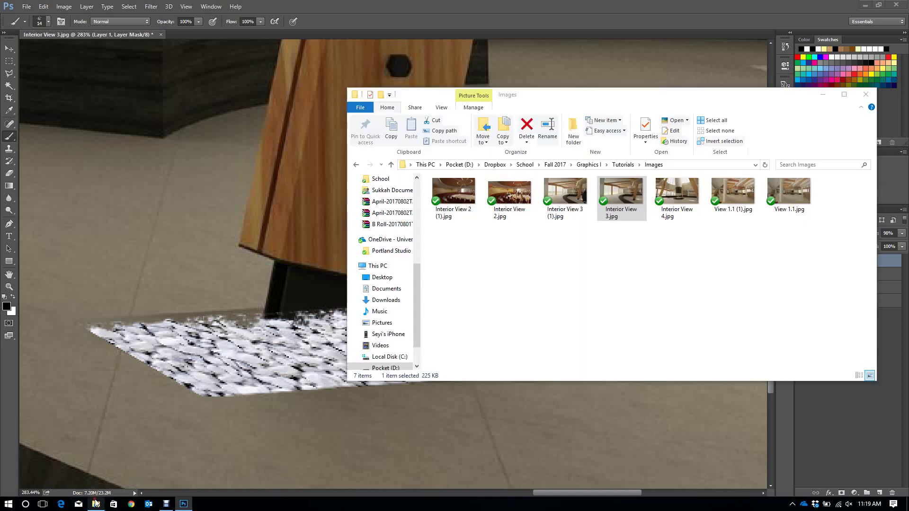
pyautogui.click(687, 201)
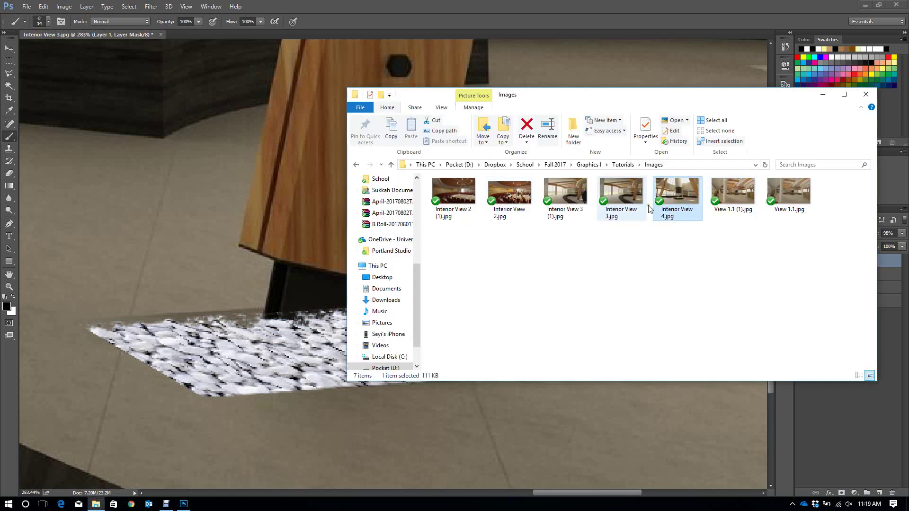
pyautogui.click(573, 201)
pyautogui.doubleClick(573, 201)
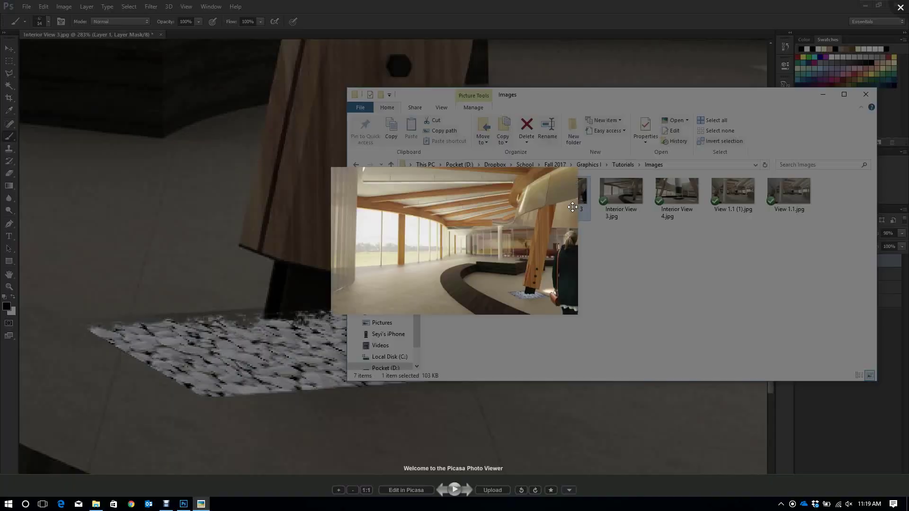
pyautogui.scroll(5, 631, 385)
pyautogui.scroll(-5, 630, 385)
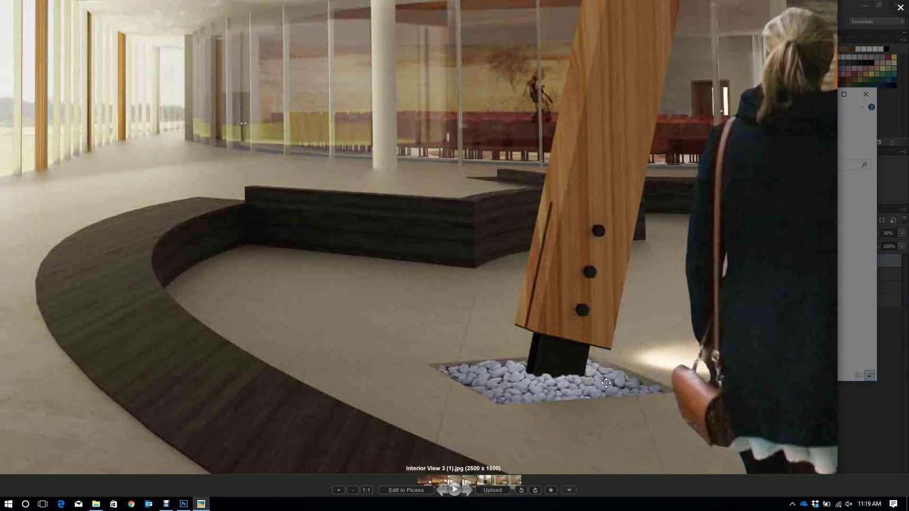
pyautogui.click(900, 8)
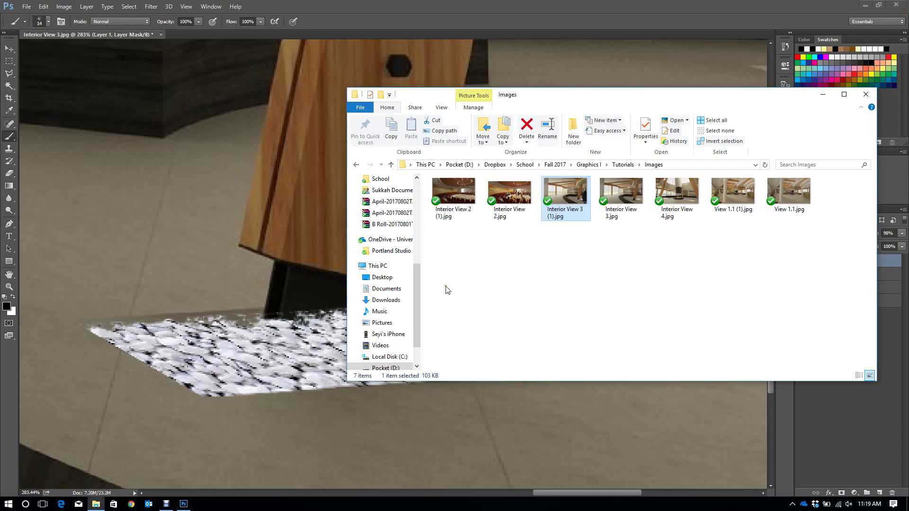
# Return to Photoshop and mask out more pebbles along the bed's right rear edge with black brush dabs
pyautogui.click(247, 320)
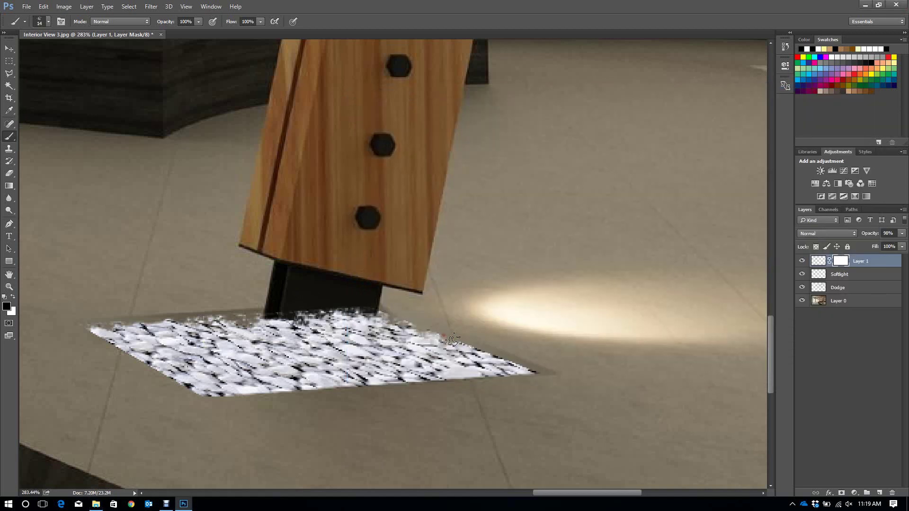
pyautogui.click(473, 339)
pyautogui.click(465, 340)
pyautogui.click(475, 345)
pyautogui.click(477, 348)
# Reopen Interior View 3 (1).jpg from the Images folder and examine the pebble outline around the column base up close
pyautogui.scroll(-5, 340, 416)
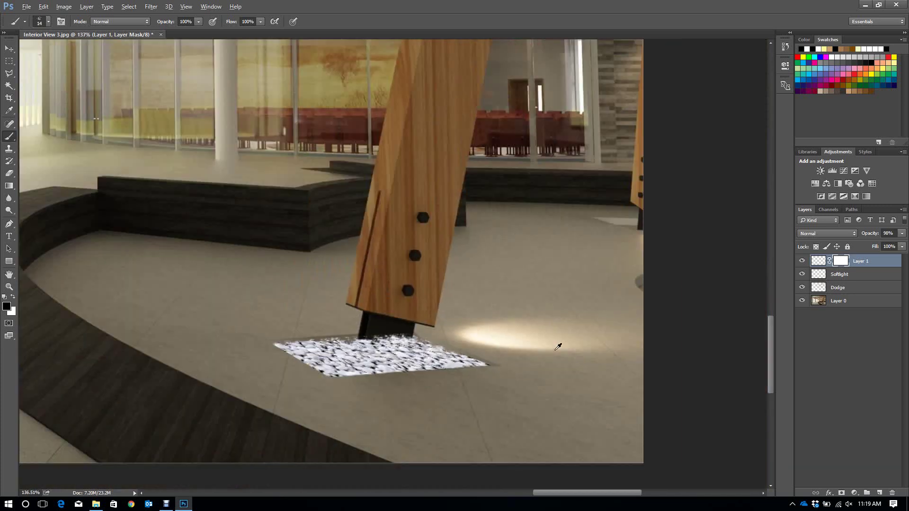
pyautogui.scroll(-1, 476, 356)
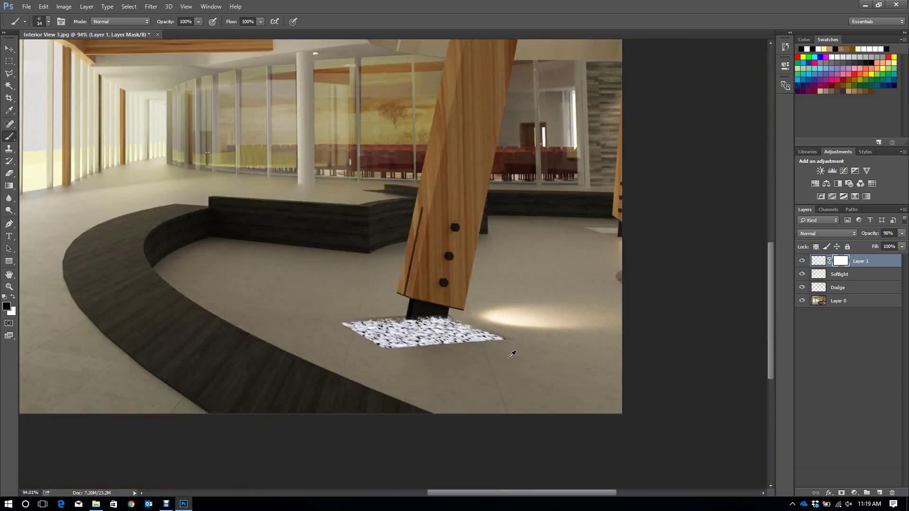
pyautogui.scroll(-1, 513, 354)
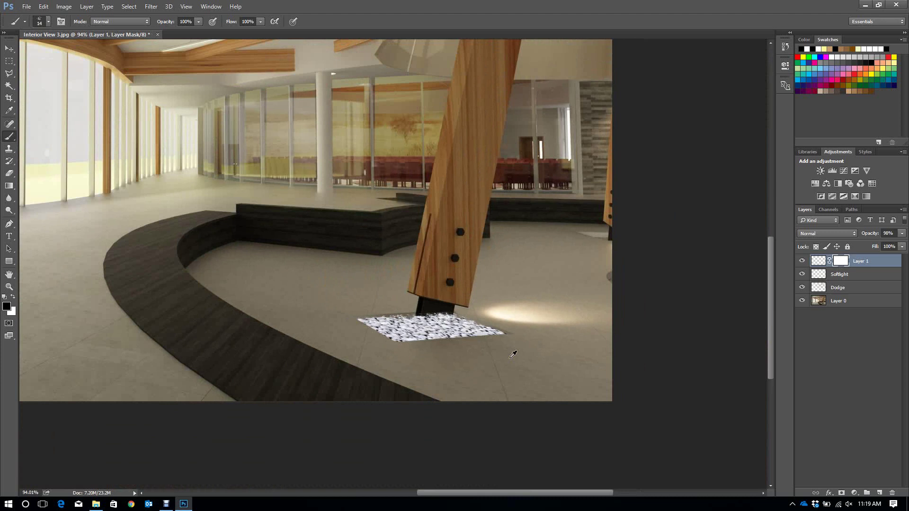
pyautogui.scroll(-1, 471, 287)
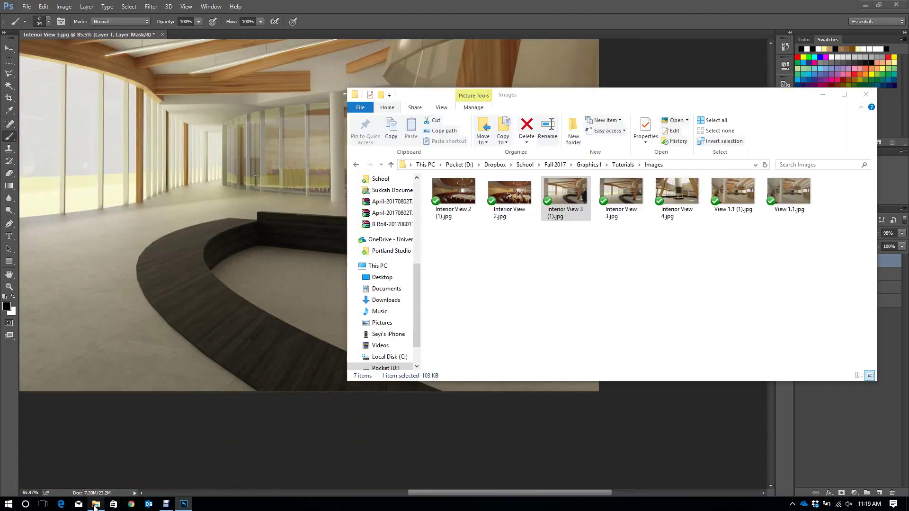
pyautogui.click(95, 504)
pyautogui.doubleClick(565, 210)
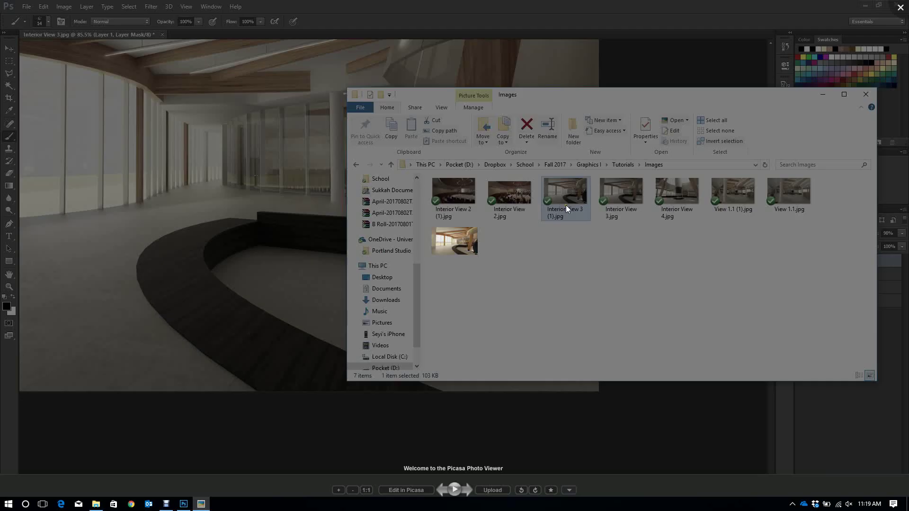
pyautogui.scroll(5, 683, 387)
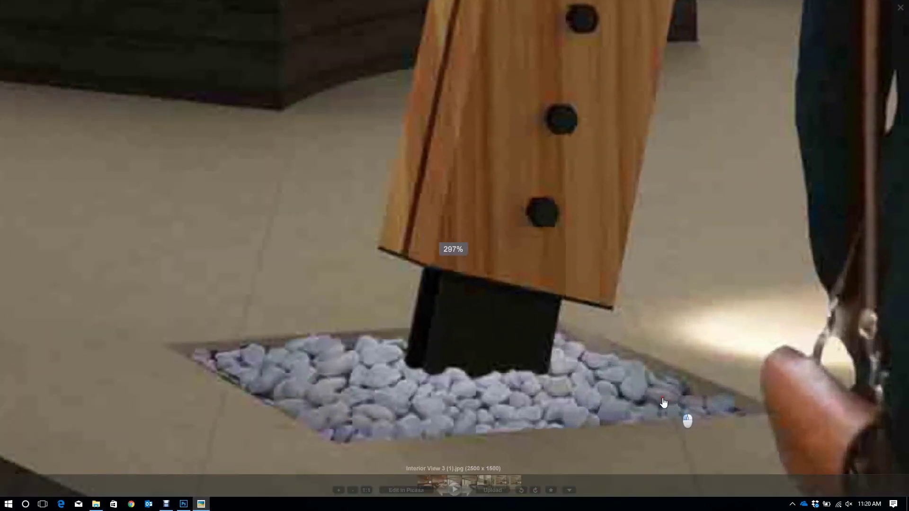
pyautogui.moveTo(664, 403); pyautogui.dragTo(629, 378)
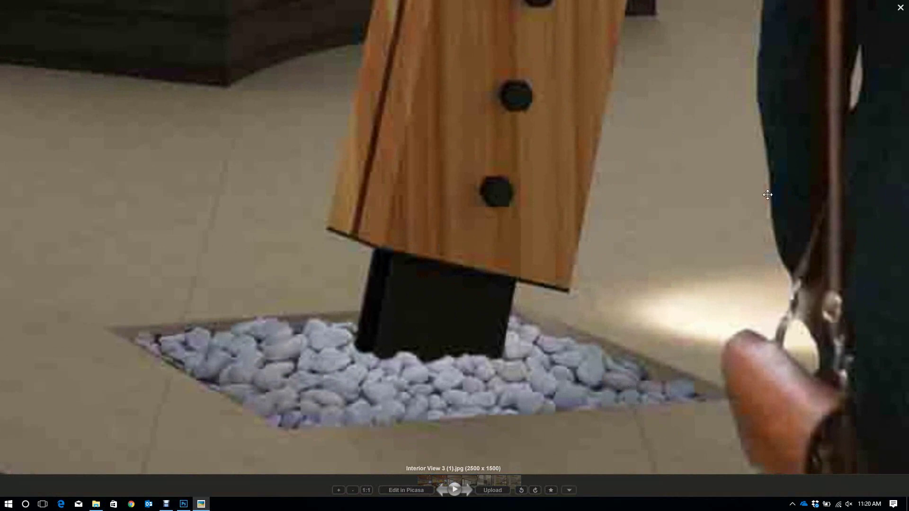
# Switch back to Photoshop and lasso an irregular, stone-like selection along the pebble bed's right rear edge
pyautogui.click(184, 504)
pyautogui.click(184, 504)
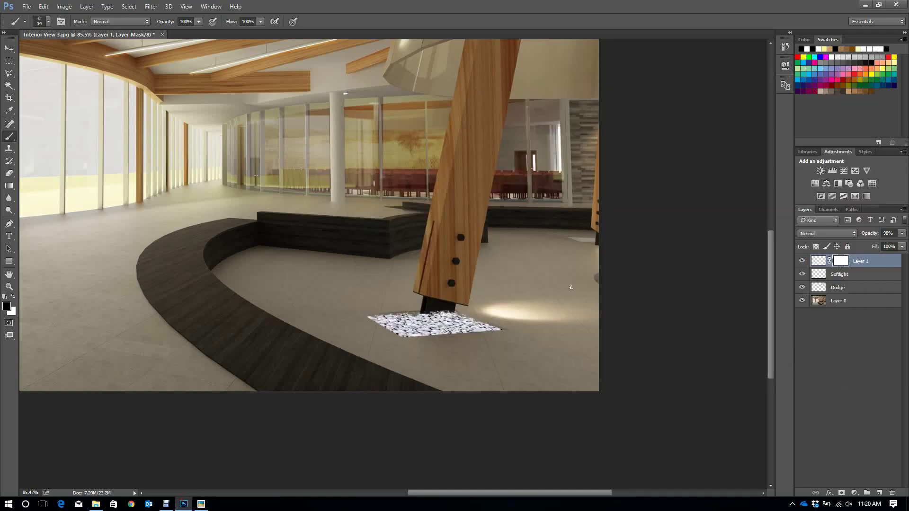
pyautogui.scroll(2, 504, 309)
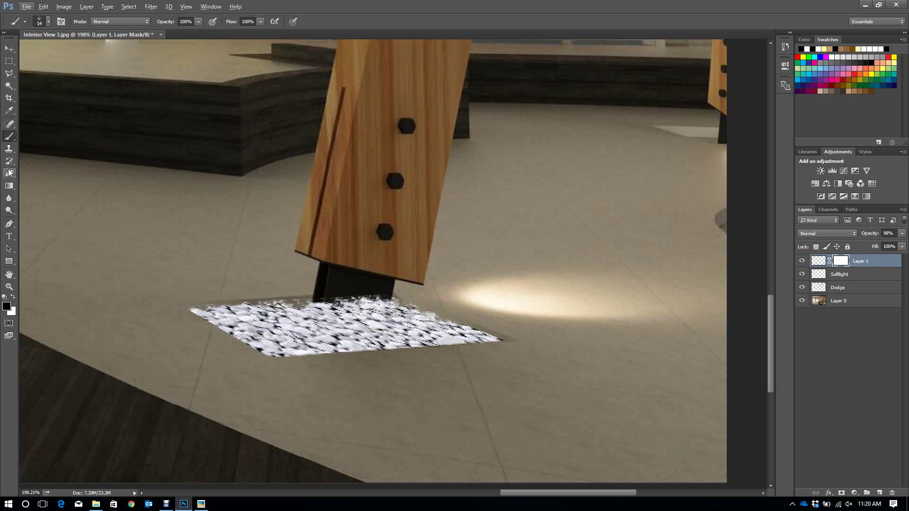
pyautogui.click(9, 73)
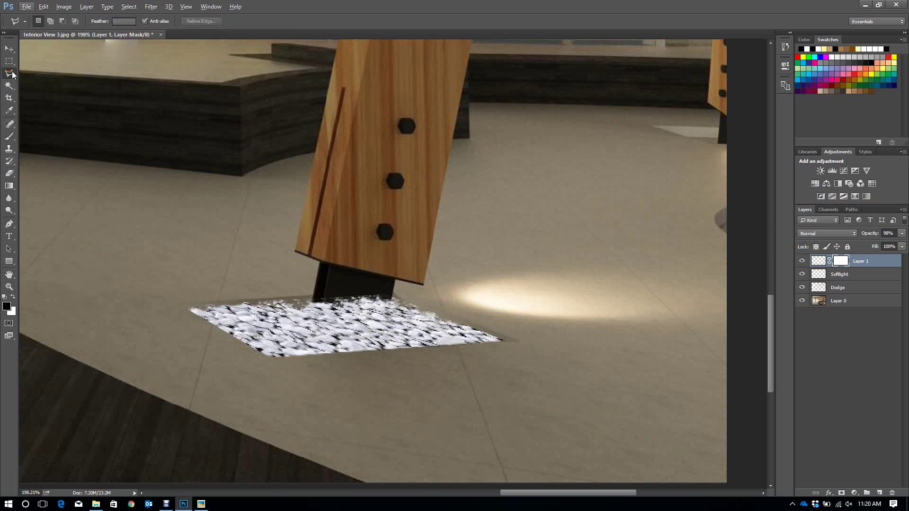
pyautogui.scroll(5, 493, 331)
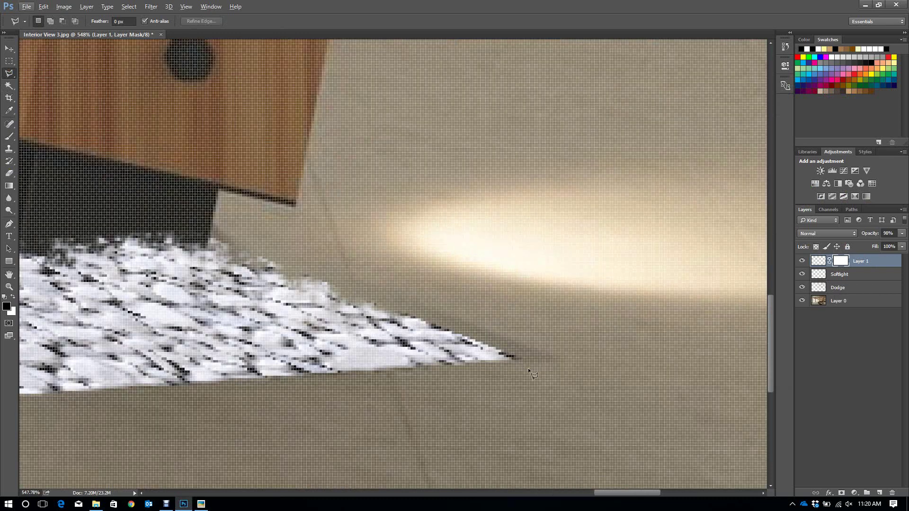
pyautogui.click(499, 340)
pyautogui.click(423, 341)
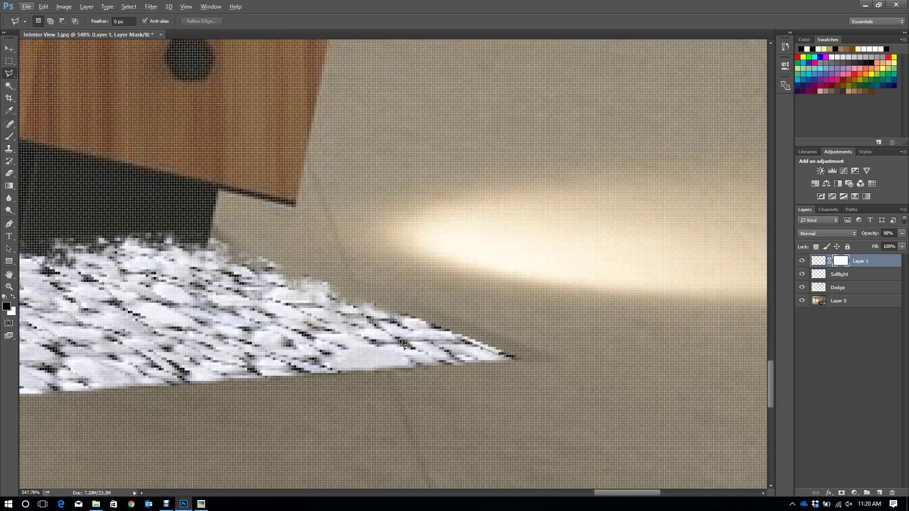
pyautogui.click(369, 317)
pyautogui.click(333, 305)
pyautogui.moveTo(282, 288)
pyautogui.mouseDown()
pyautogui.moveTo(314, 249)
pyautogui.moveTo(409, 268)
pyautogui.moveTo(581, 335)
pyautogui.moveTo(578, 356)
pyautogui.mouseUp()
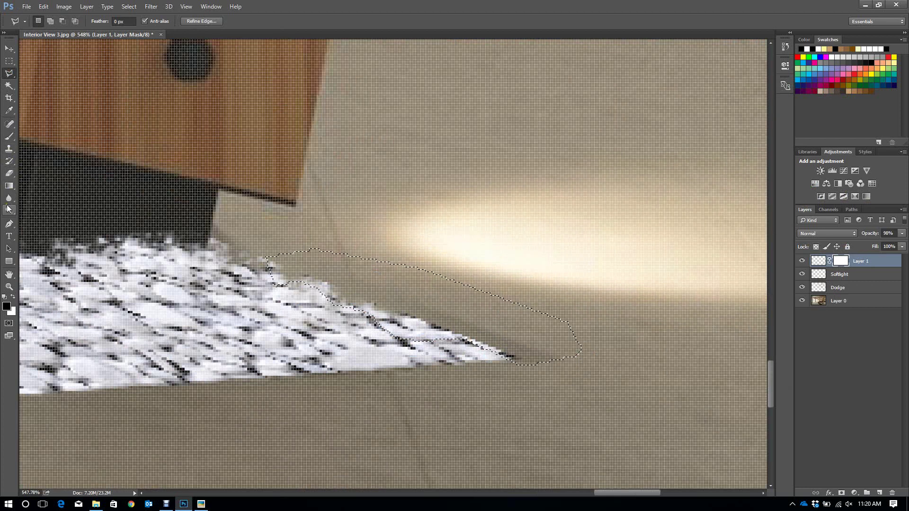
# Mask out the pebbles inside the selection with a hard round 14 px black brush, and deselect
pyautogui.click(9, 136)
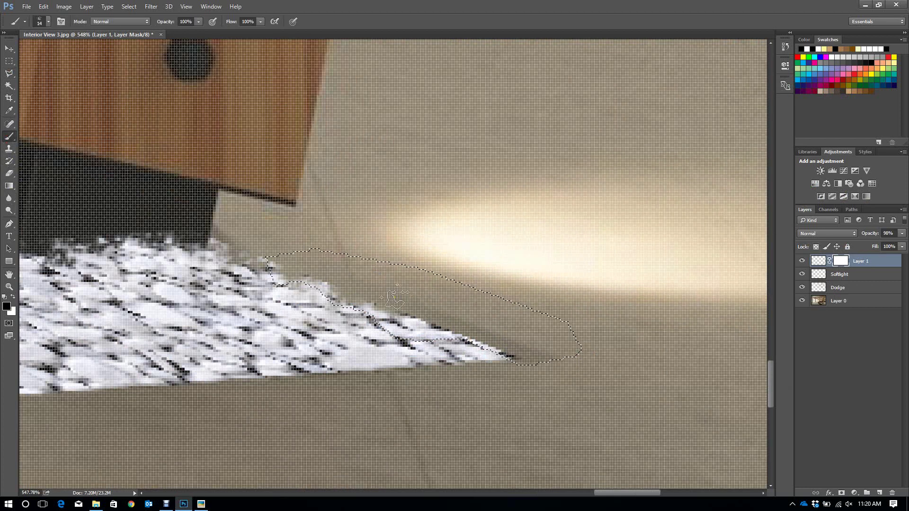
pyautogui.rightClick(332, 268)
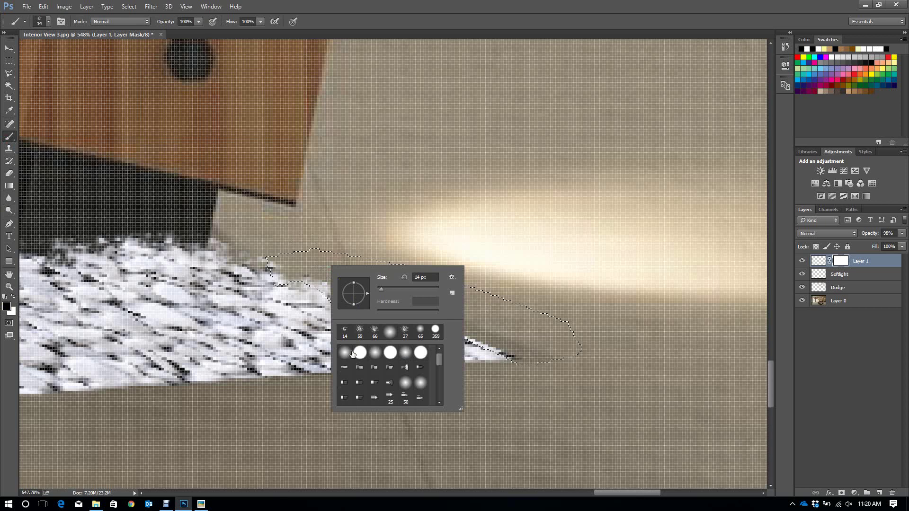
pyautogui.doubleClick(360, 353)
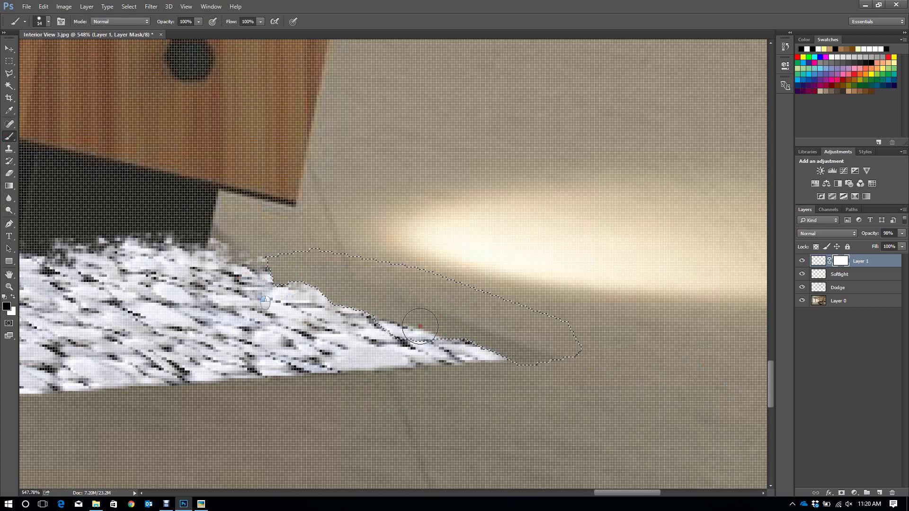
pyautogui.hotkey('ctrl', 'd')
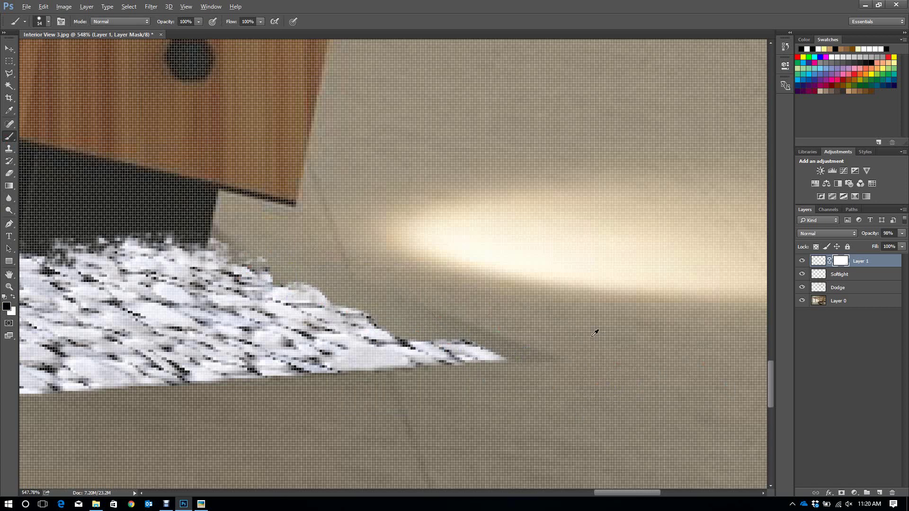
pyautogui.scroll(-3, 408, 379)
pyautogui.scroll(-2, 454, 356)
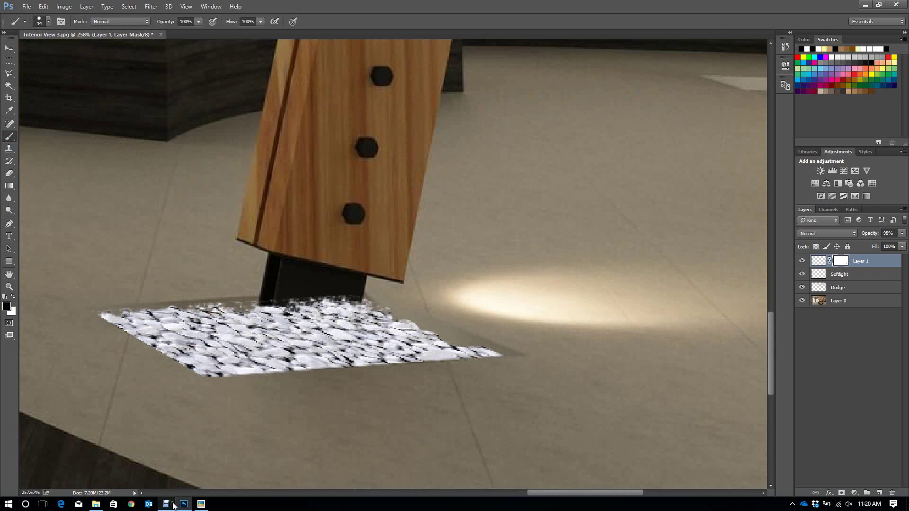
pyautogui.scroll(-6, 542, 318)
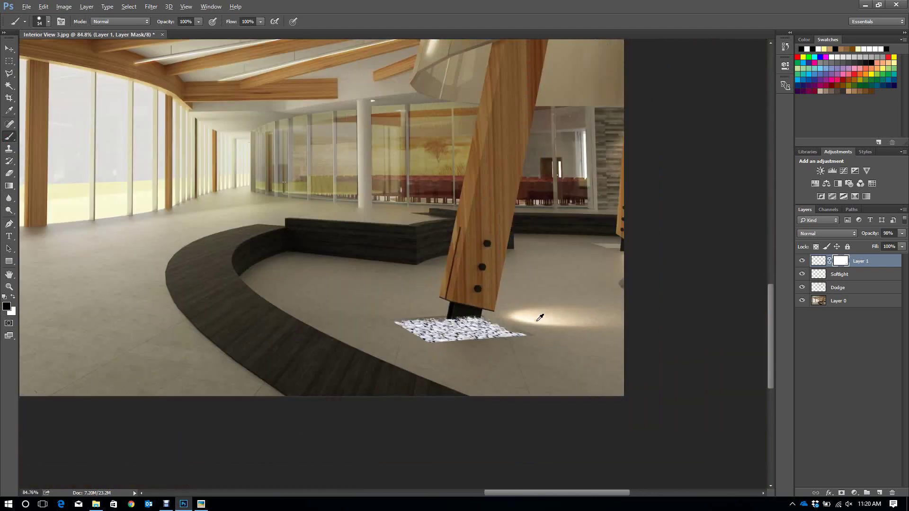
pyautogui.scroll(1, 518, 317)
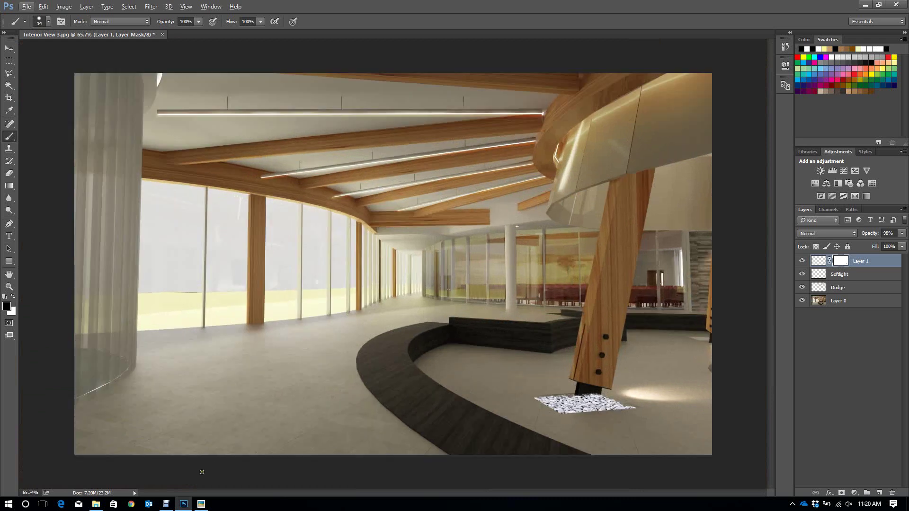
# Switch to Chrome and browse the VIShopper sky textures for a backdrop behind the windows
pyautogui.click(96, 503)
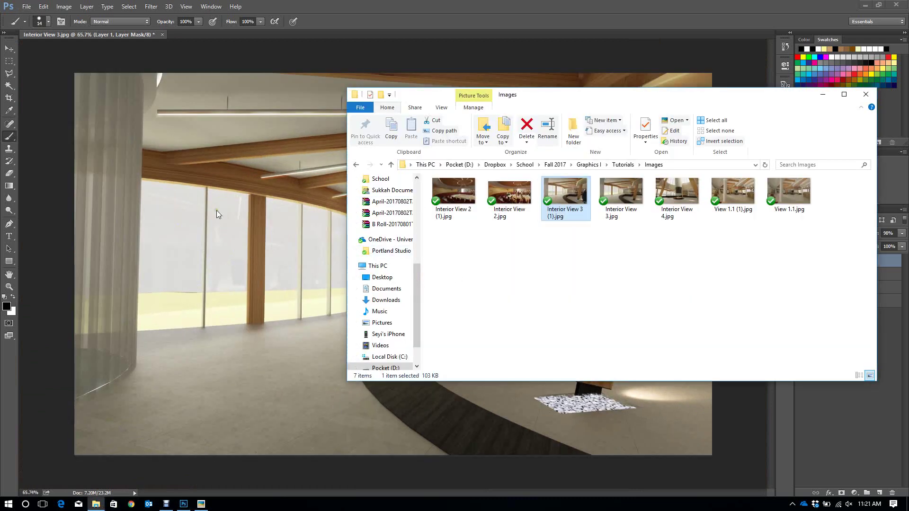
pyautogui.click(560, 267)
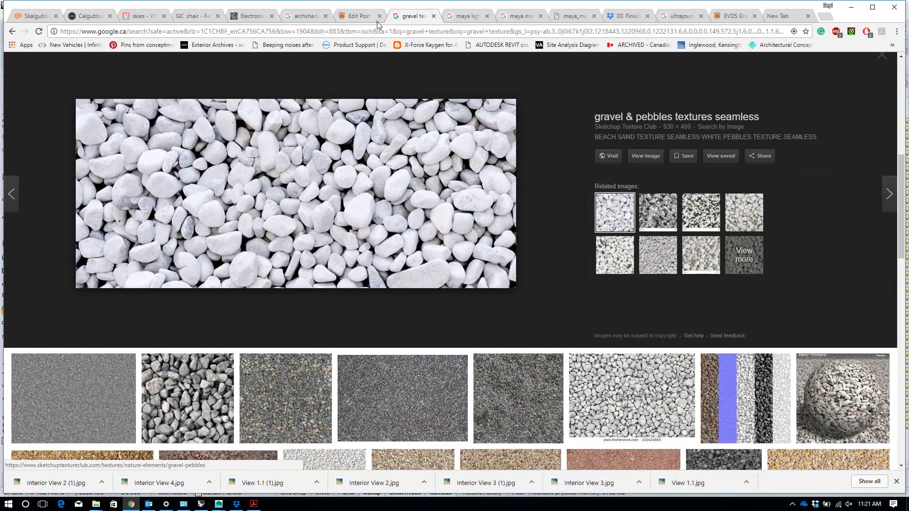
pyautogui.click(362, 17)
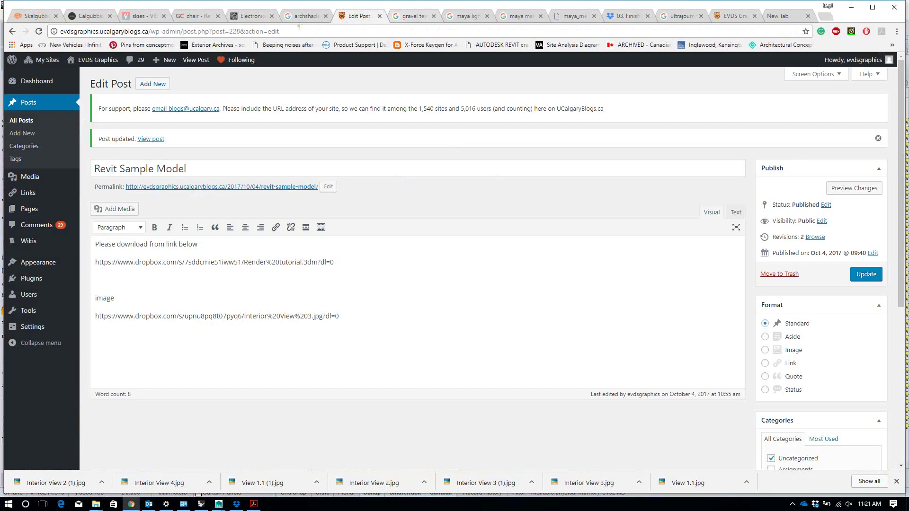
pyautogui.click(143, 17)
pyautogui.scroll(-3, 213, 202)
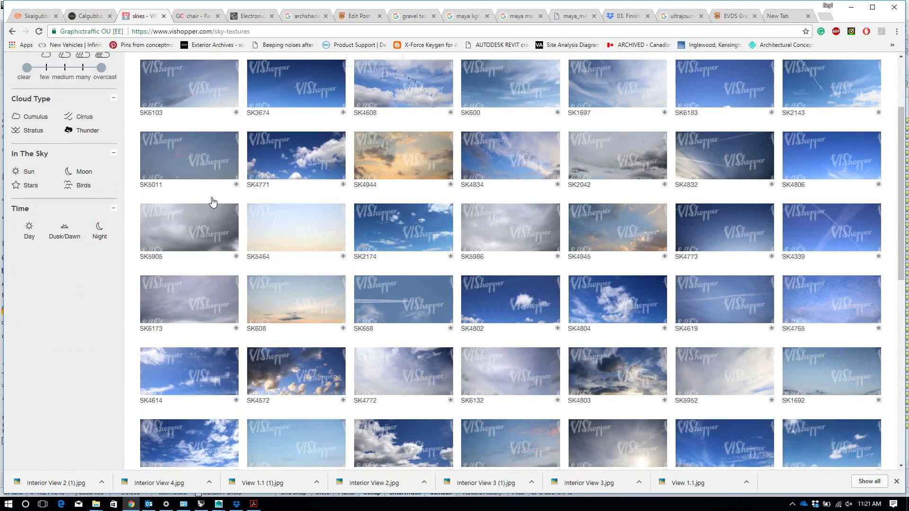
pyautogui.scroll(-10, 213, 202)
pyautogui.scroll(15, 190, 190)
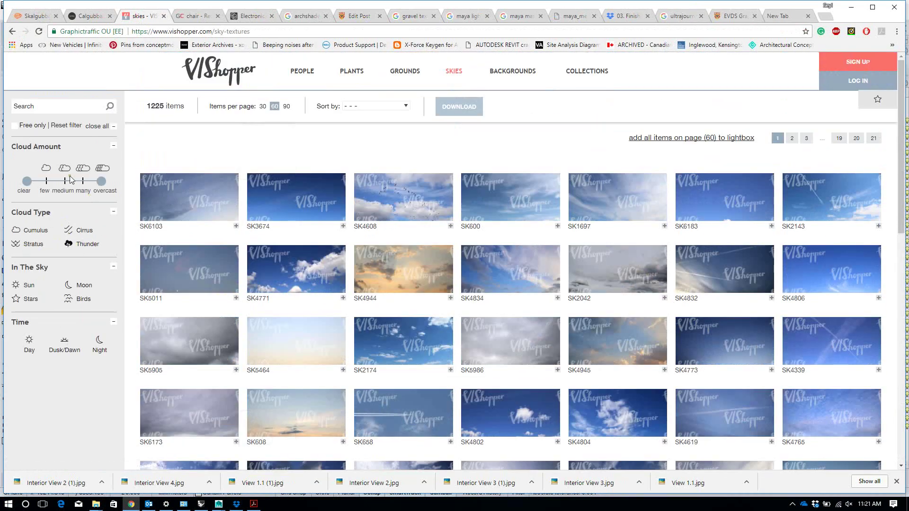
# Search Google for "background texture" in the archshaders search page and show the image results
pyautogui.hotkey('ctrl', 'Tab')
pyautogui.hotkey('ctrl', 'Tab')
pyautogui.hotkey('ctrl', 'Tab')
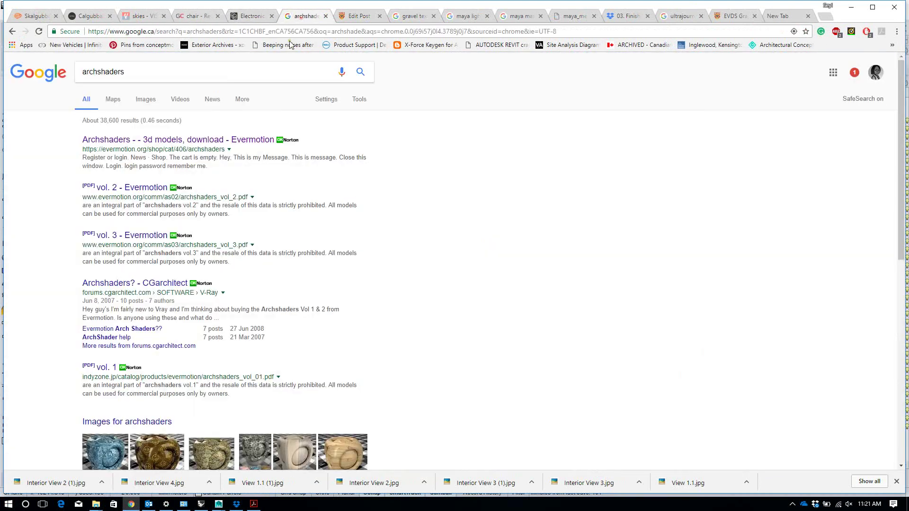
pyautogui.moveTo(172, 81); pyautogui.dragTo(2, 80)
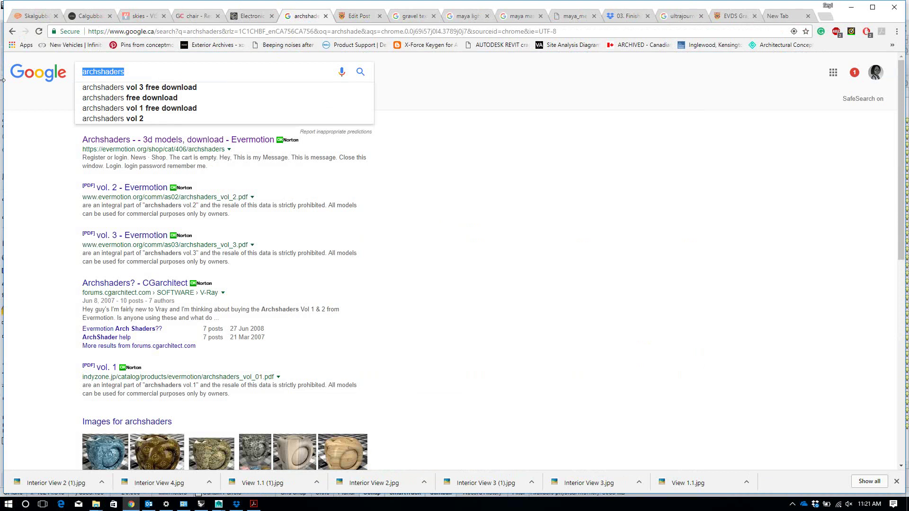
pyautogui.write('backgrou')
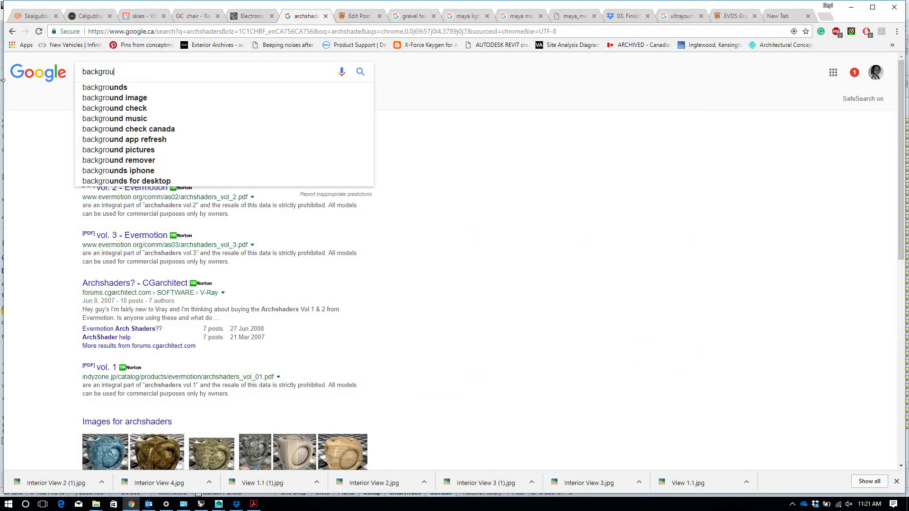
pyautogui.write('nd text')
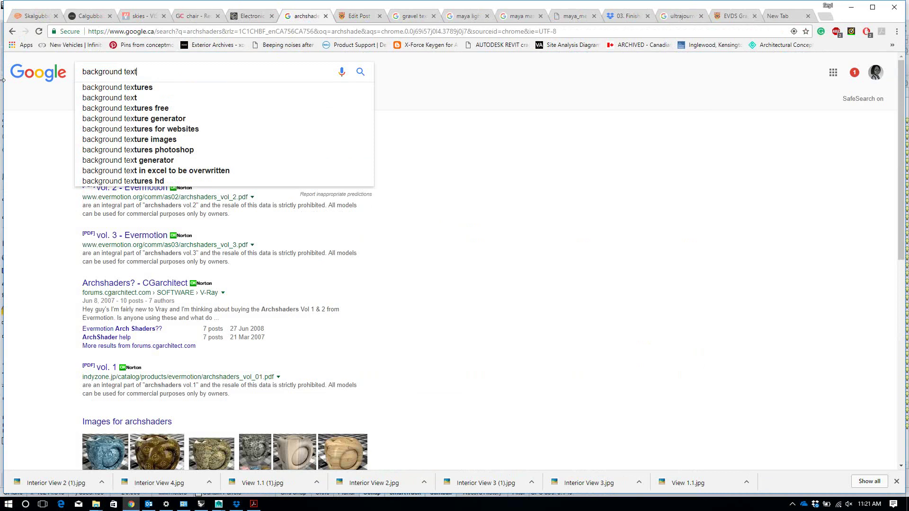
pyautogui.write('ure')
pyautogui.press('Return')
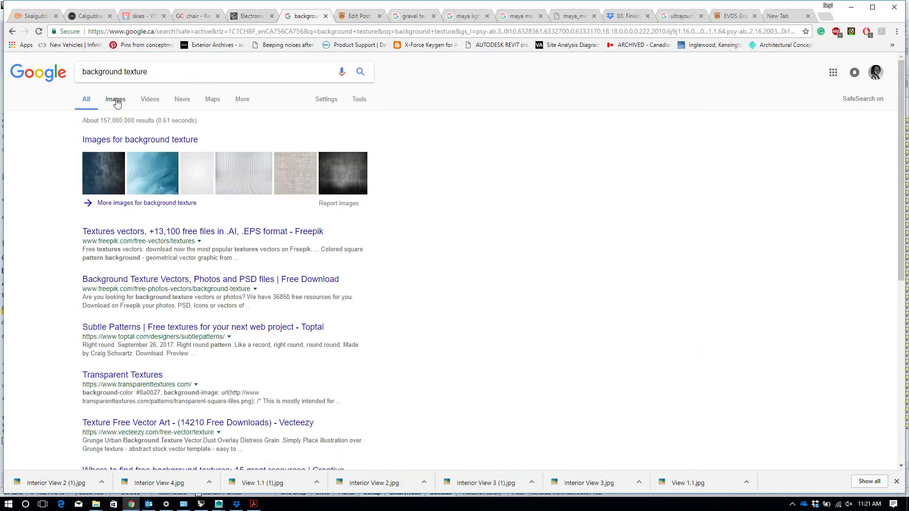
pyautogui.click(116, 100)
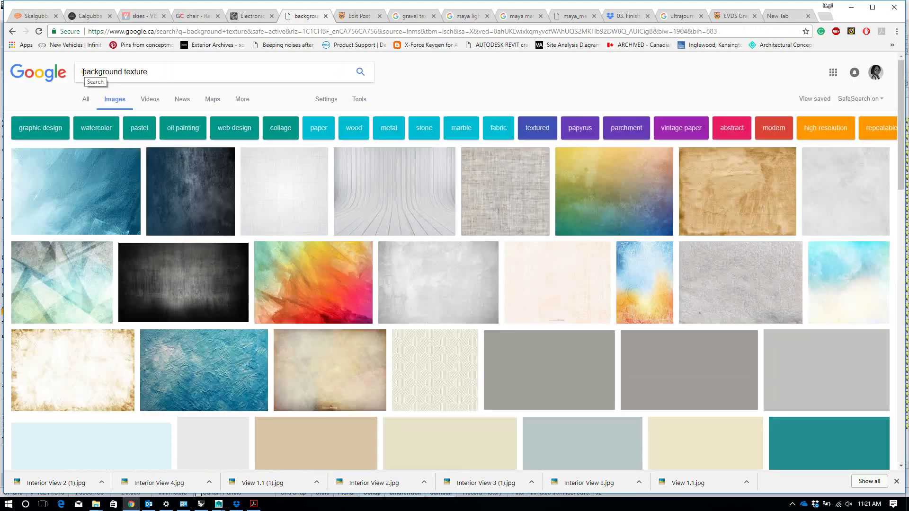
# Refine the image search to "landscape background texture" and open the LandscapesGreen0026 panorama with trees and blue sky
pyautogui.click(83, 72)
pyautogui.write('land')
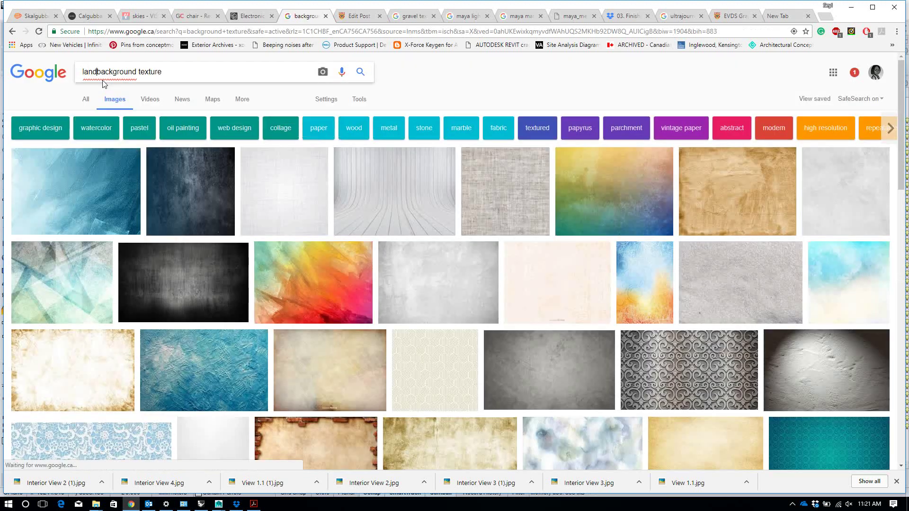
pyautogui.write('scape')
pyautogui.press('Return')
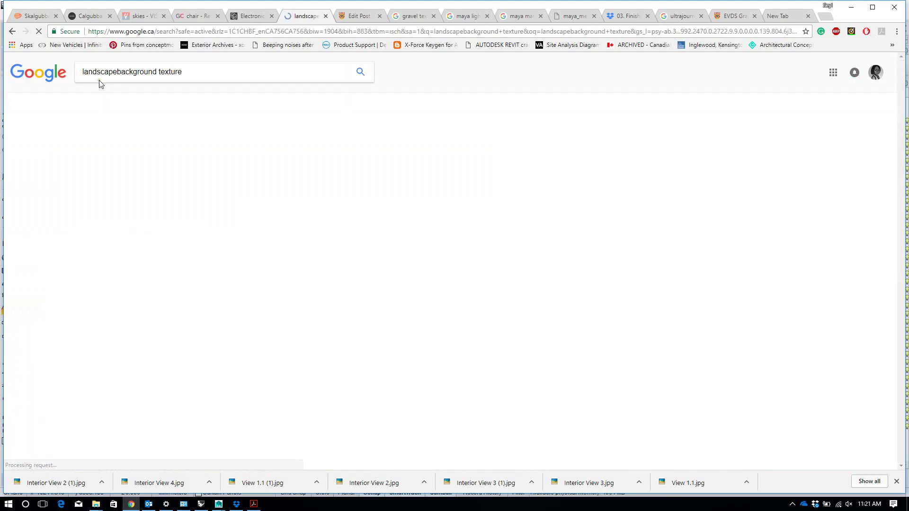
pyautogui.click(118, 72)
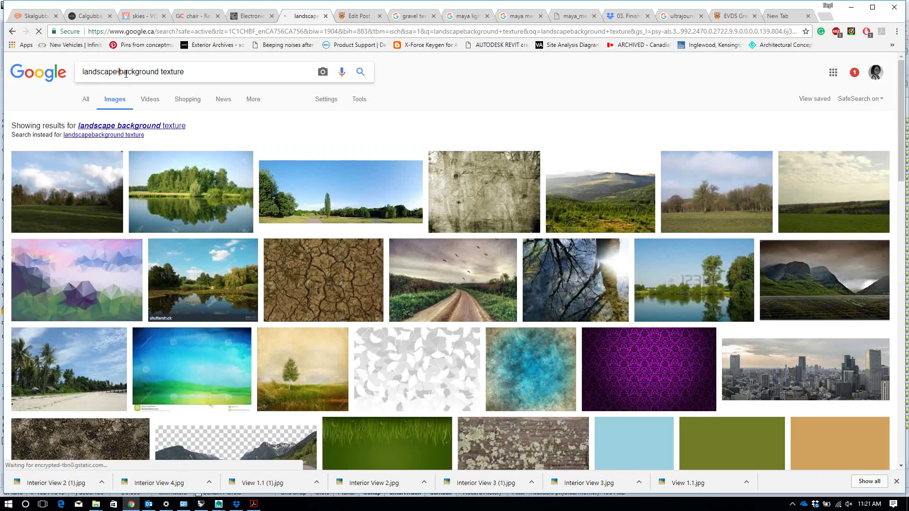
pyautogui.click(379, 206)
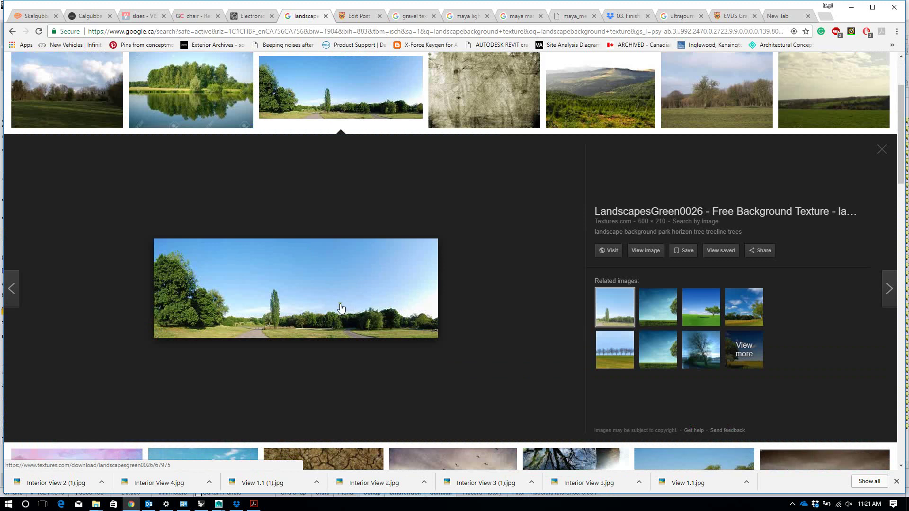
# Save the panorama as the JPEG LandscapesGreen0026_download600.jpg in the Tutorials Images folder
pyautogui.rightClick(318, 284)
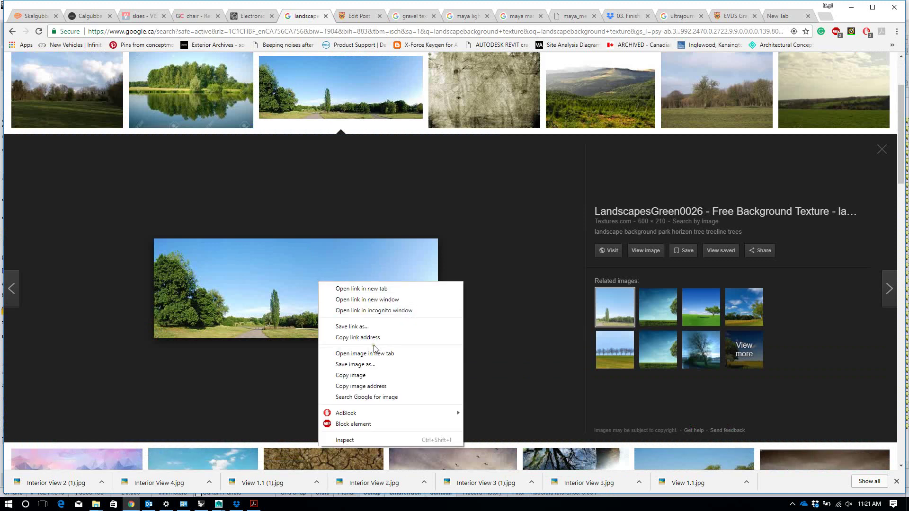
pyautogui.click(365, 376)
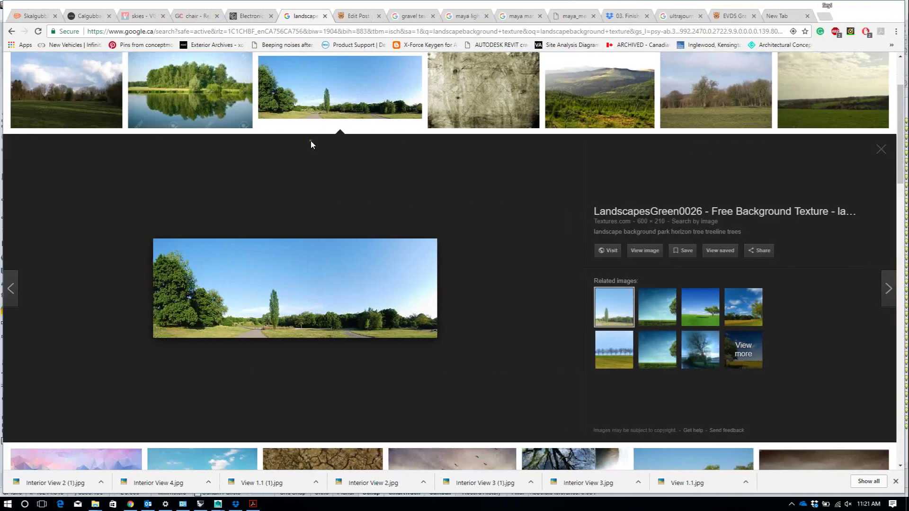
pyautogui.rightClick(283, 289)
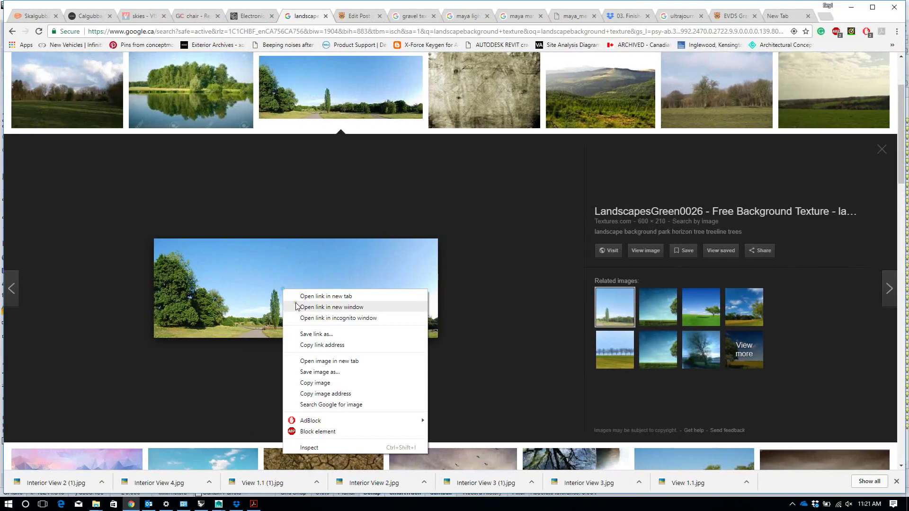
pyautogui.click(321, 373)
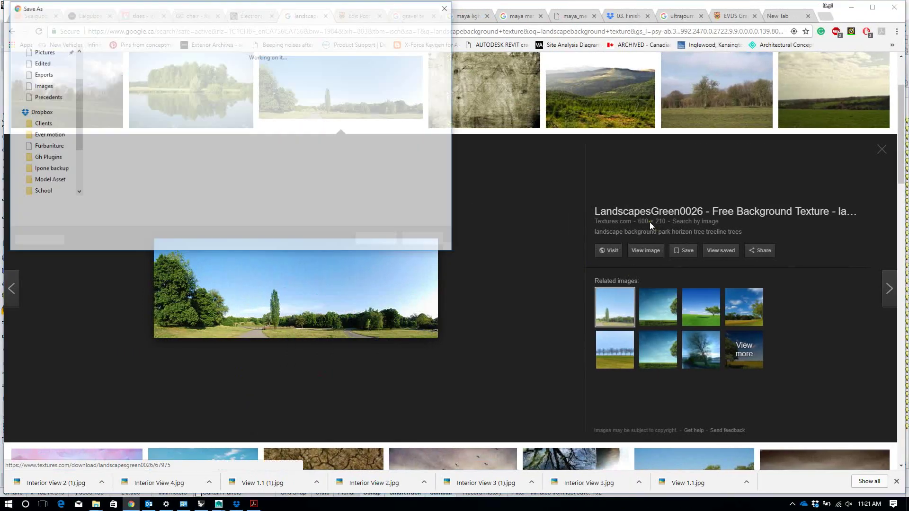
pyautogui.click(254, 155)
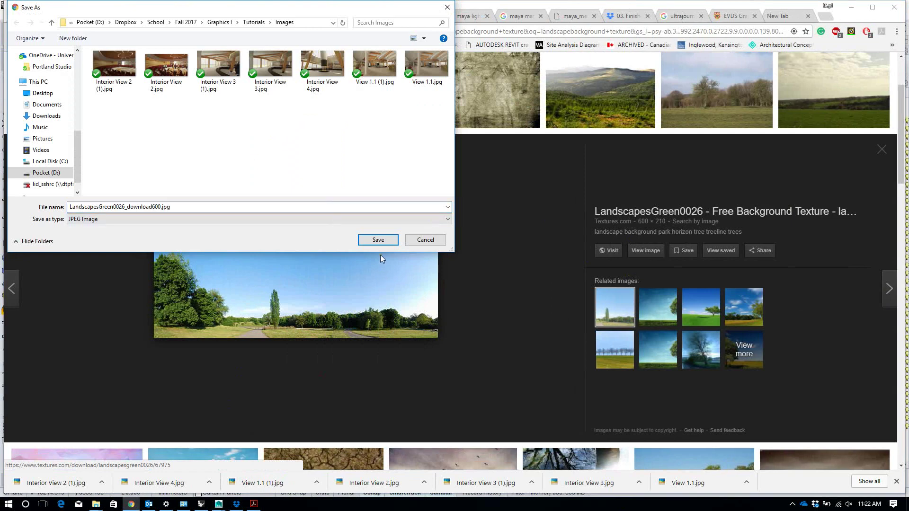
pyautogui.click(378, 240)
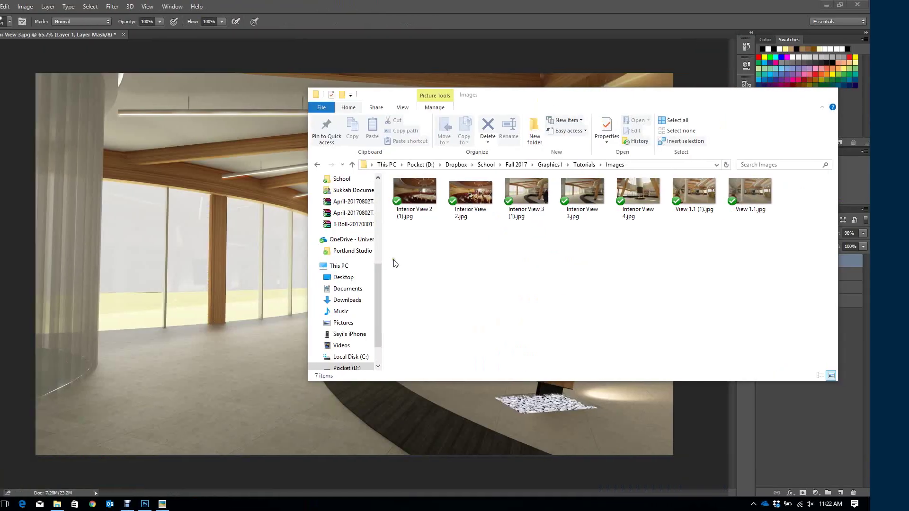
# Place the saved landscape image into the Photoshop rendering, scale it to about 1030%, and position it over the left-hand windows
pyautogui.moveTo(713, 223); pyautogui.dragTo(273, 263)
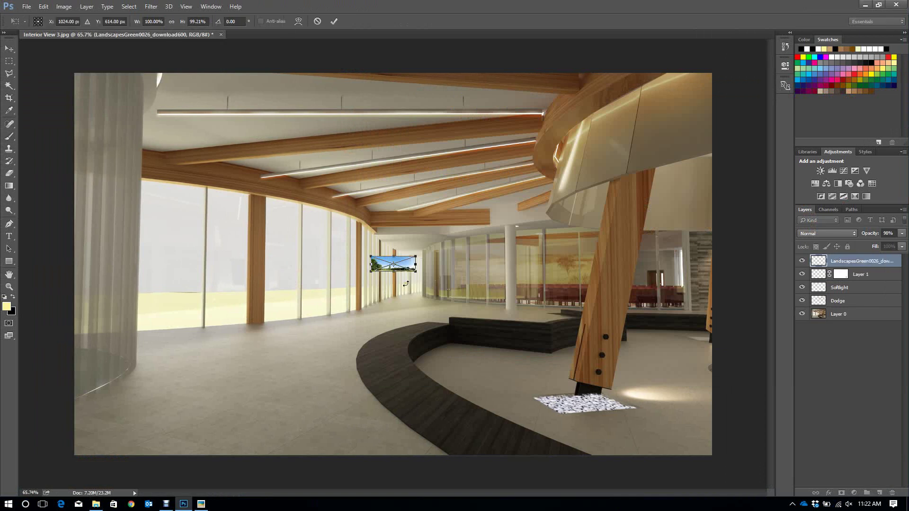
pyautogui.moveTo(417, 272); pyautogui.dragTo(588, 365)
pyautogui.moveTo(564, 335)
pyautogui.mouseDown()
pyautogui.moveTo(402, 315)
pyautogui.moveTo(433, 314)
pyautogui.mouseUp()
pyautogui.press('b')
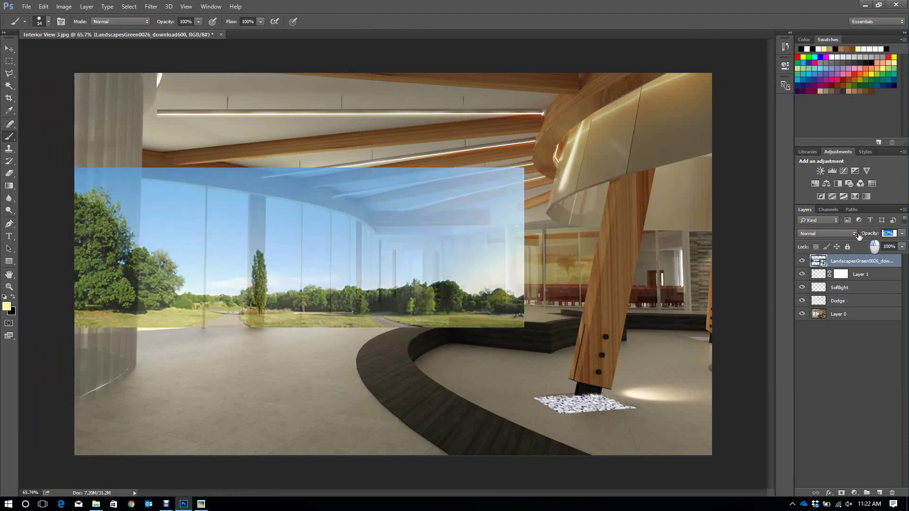
# Lower the landscape layer's opacity to 46% to see the windows through it
pyautogui.moveTo(870, 234)
pyautogui.mouseDown()
pyautogui.moveTo(852, 237)
pyautogui.moveTo(865, 235)
pyautogui.mouseUp()
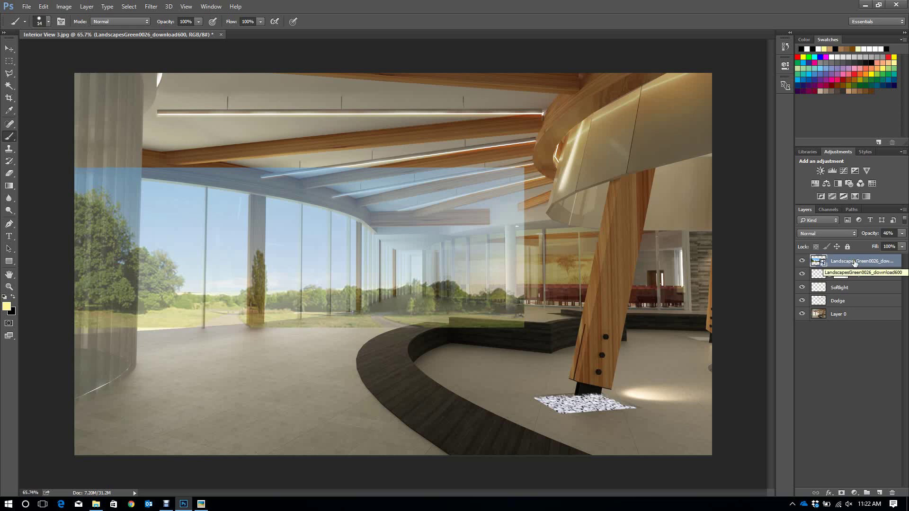
pyautogui.rightClick(807, 306)
pyautogui.click(851, 270)
pyautogui.rightClick(842, 259)
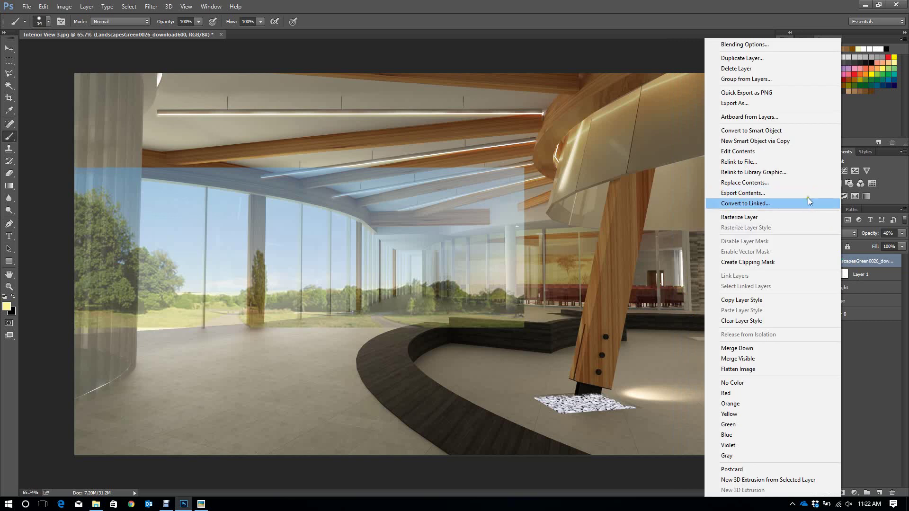
pyautogui.click(866, 262)
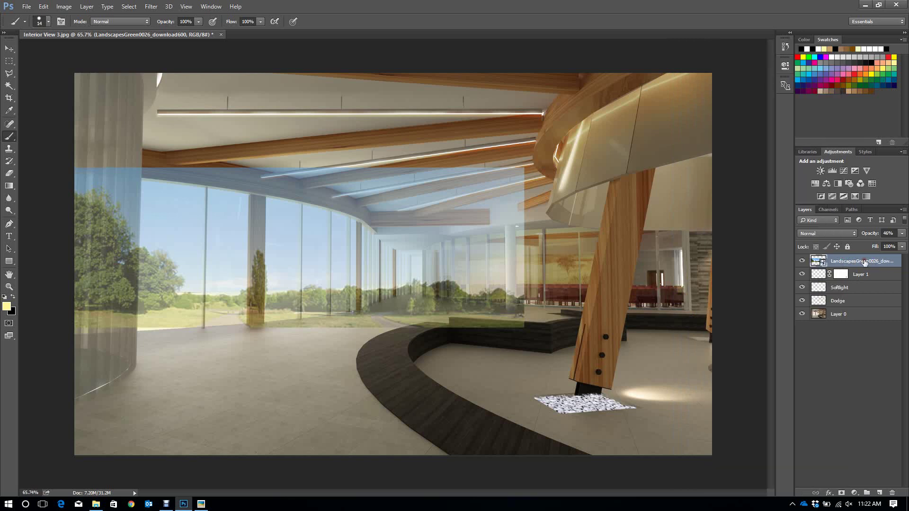
# Distort the landscape by pulling its right edge inward and slightly up, to the far end of the window wall, about 806% wide
pyautogui.hotkey('ctrl', 'y')
pyautogui.hotkey('ctrl', 't')
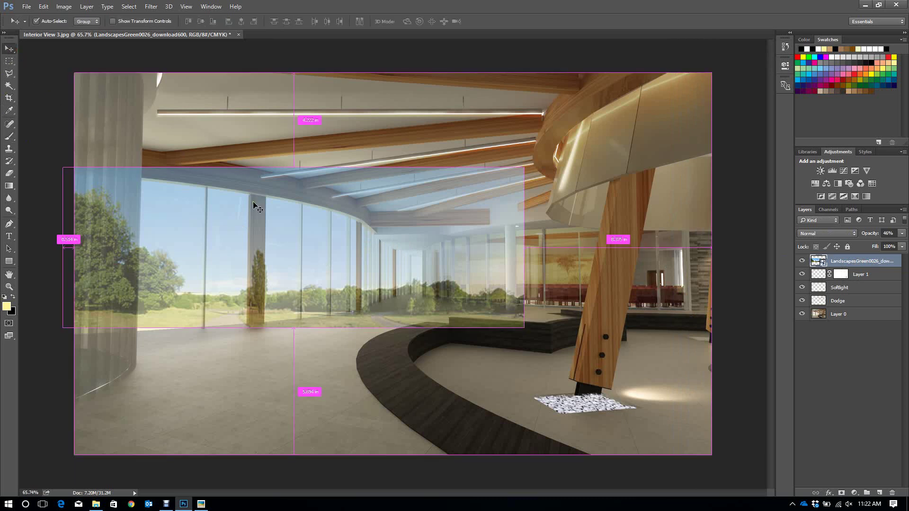
pyautogui.rightClick(524, 247)
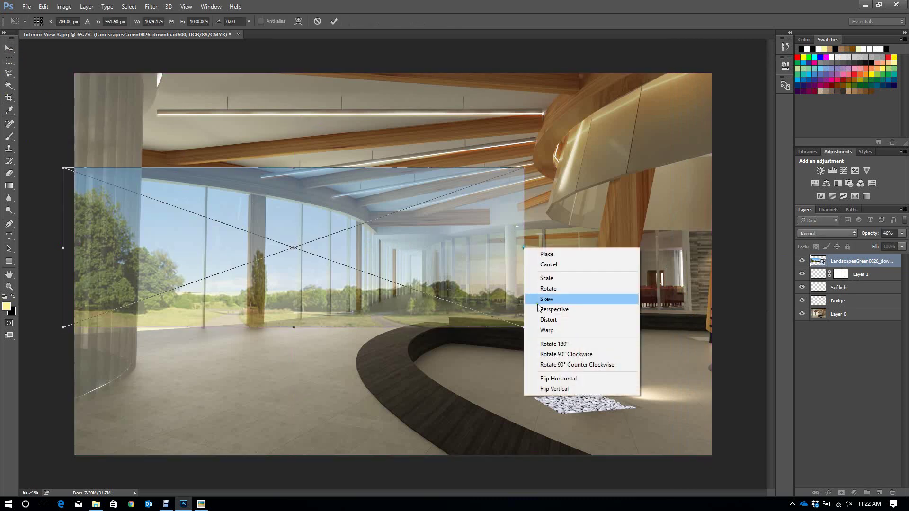
pyautogui.click(555, 320)
pyautogui.moveTo(524, 244); pyautogui.dragTo(426, 223)
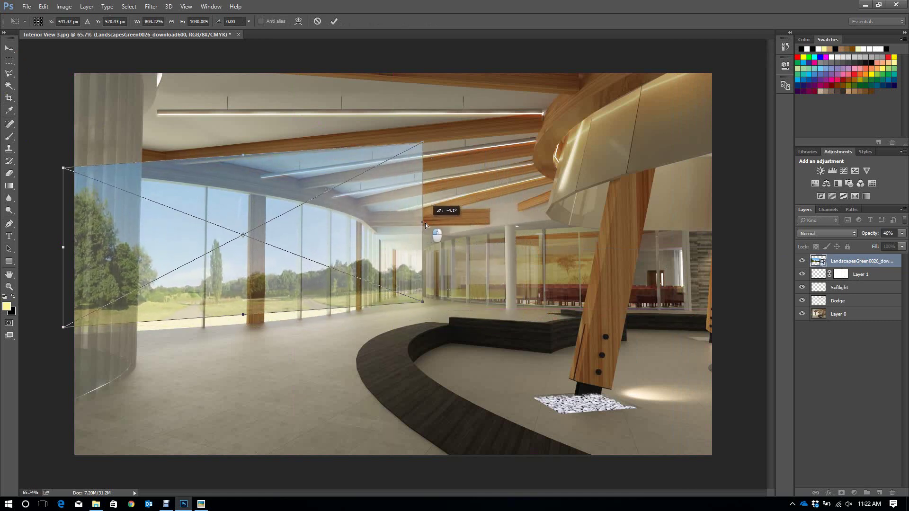
# Taper the landscape's right side in perspective, lower that edge to follow the receding window wall, and commit the transform
pyautogui.rightClick(418, 163)
pyautogui.click(438, 203)
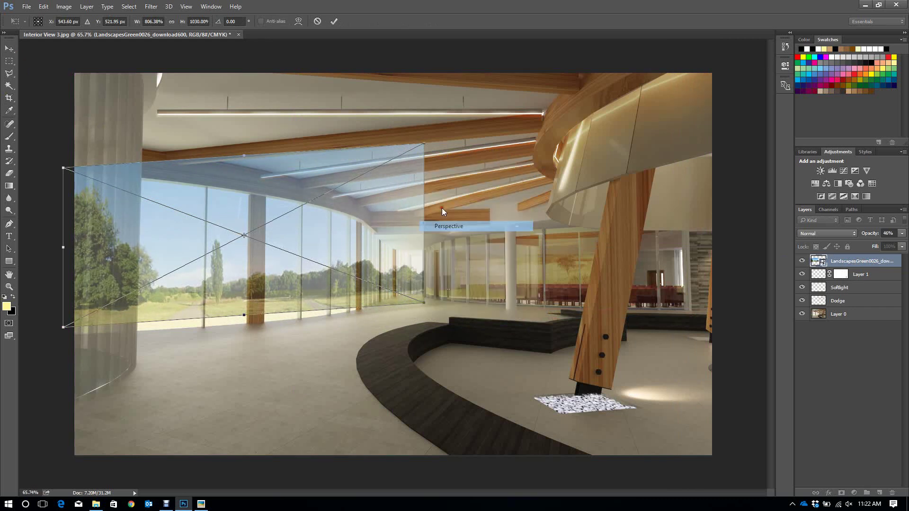
pyautogui.moveTo(425, 149); pyautogui.dragTo(425, 254)
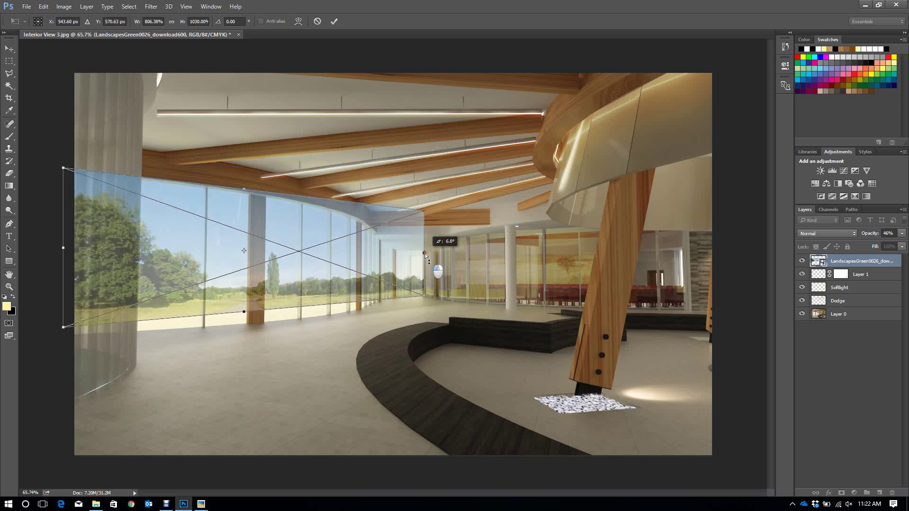
pyautogui.rightClick(247, 313)
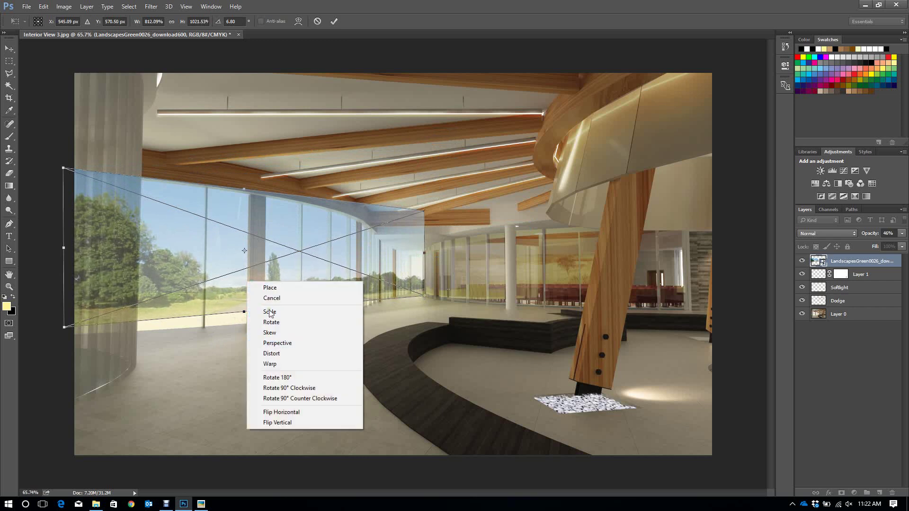
pyautogui.click(270, 288)
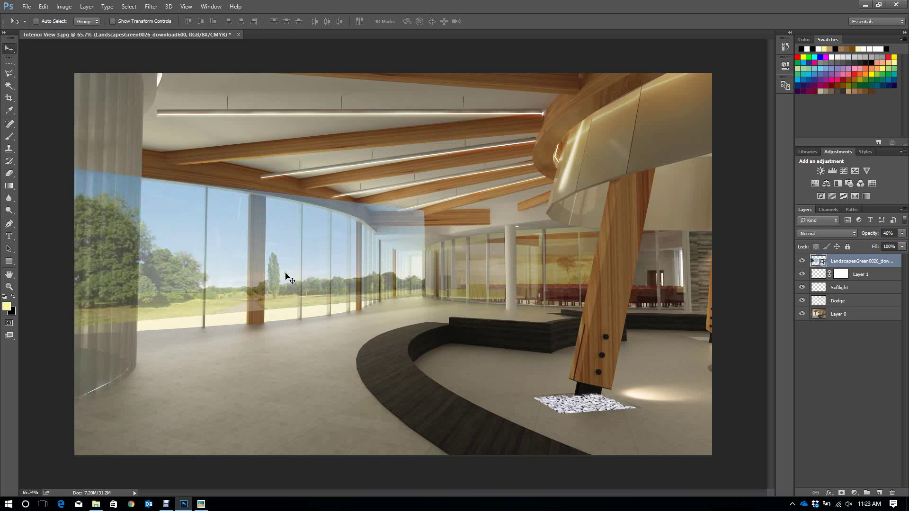
# Select the wooden columns and the main mullions along the window wall with rectangular marquees that add to one another
pyautogui.click(9, 61)
pyautogui.moveTo(251, 184); pyautogui.dragTo(260, 302)
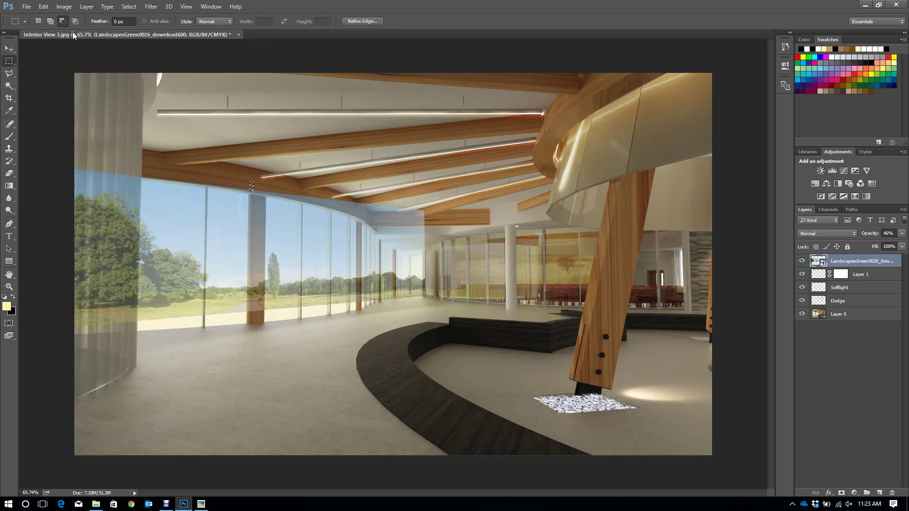
pyautogui.click(50, 21)
pyautogui.moveTo(251, 182); pyautogui.dragTo(266, 344)
pyautogui.moveTo(203, 179); pyautogui.dragTo(207, 329)
pyautogui.moveTo(298, 196); pyautogui.dragTo(302, 324)
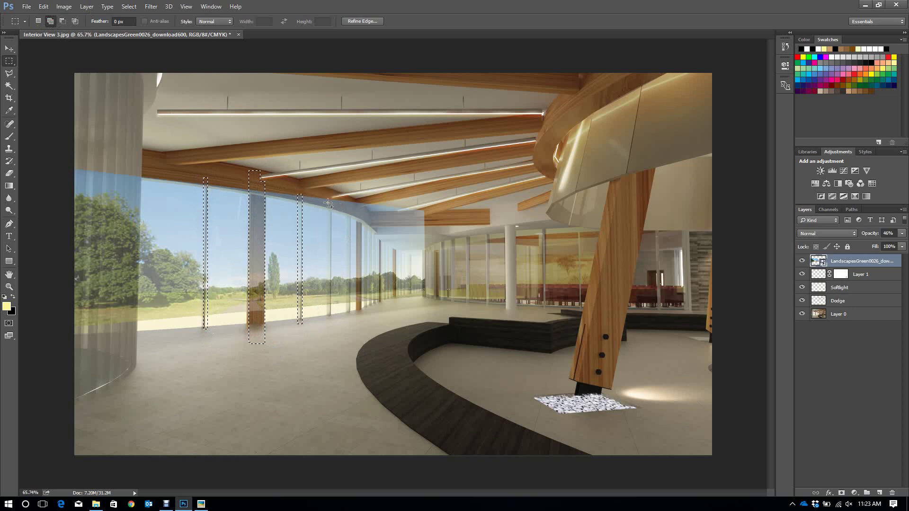
pyautogui.moveTo(327, 204); pyautogui.dragTo(331, 323)
pyautogui.moveTo(356, 214); pyautogui.dragTo(361, 329)
pyautogui.moveTo(361, 213); pyautogui.dragTo(365, 314)
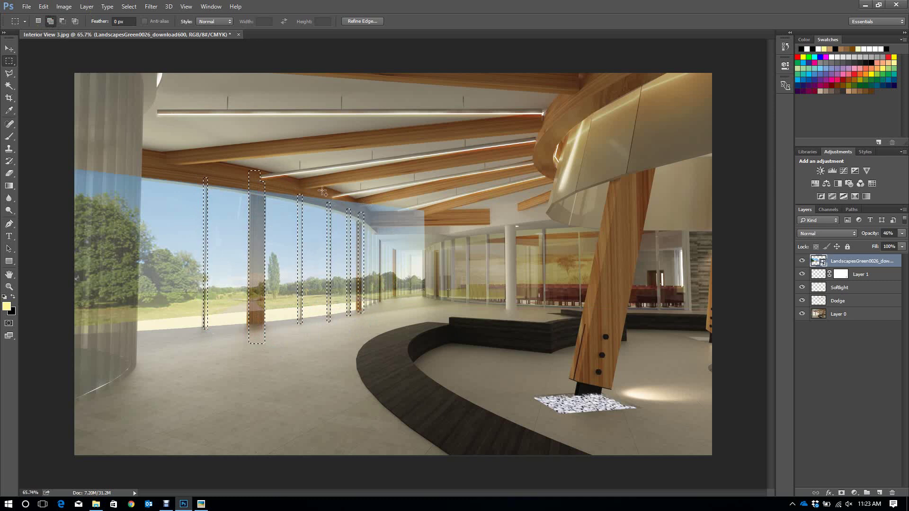
# Switch to the Polygonal Lasso and set it to add to the existing column and mullion selection
pyautogui.click(9, 73)
pyautogui.click(134, 178)
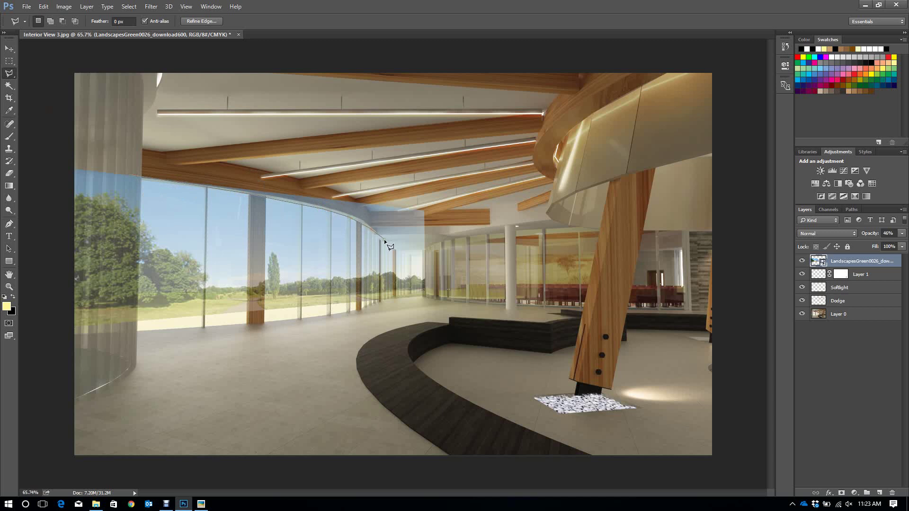
pyautogui.press('Escape')
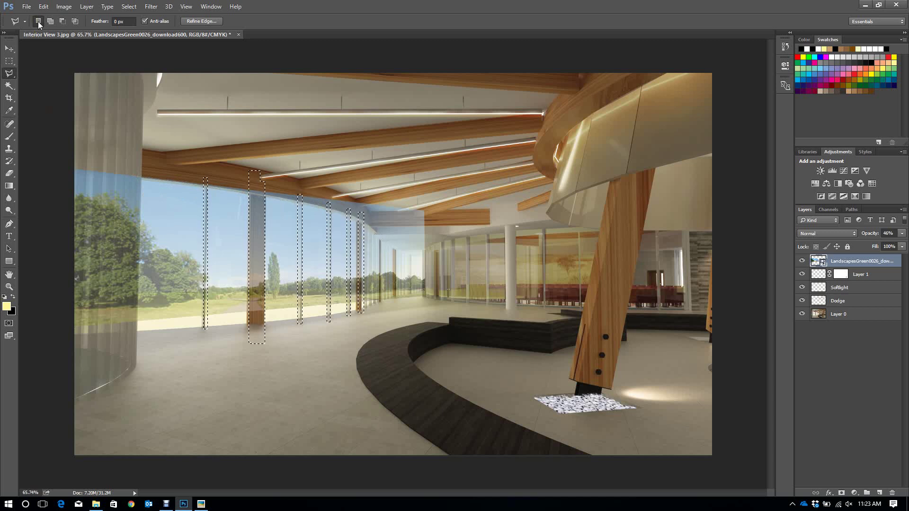
pyautogui.click(50, 21)
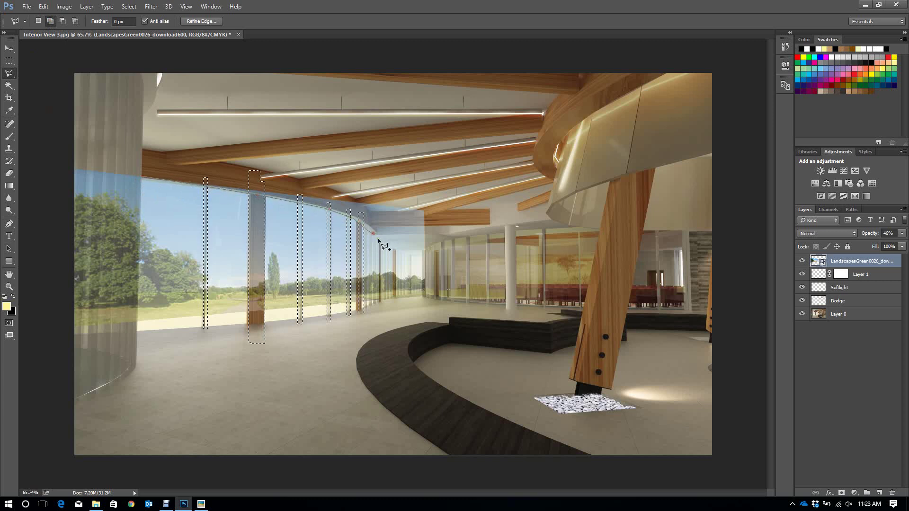
pyautogui.click(396, 250)
pyautogui.click(329, 315)
pyautogui.click(205, 327)
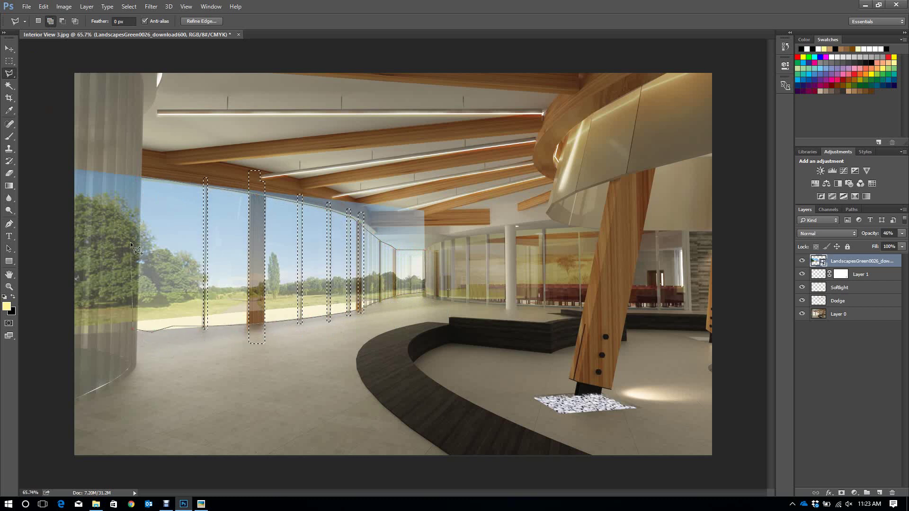
pyautogui.click(140, 174)
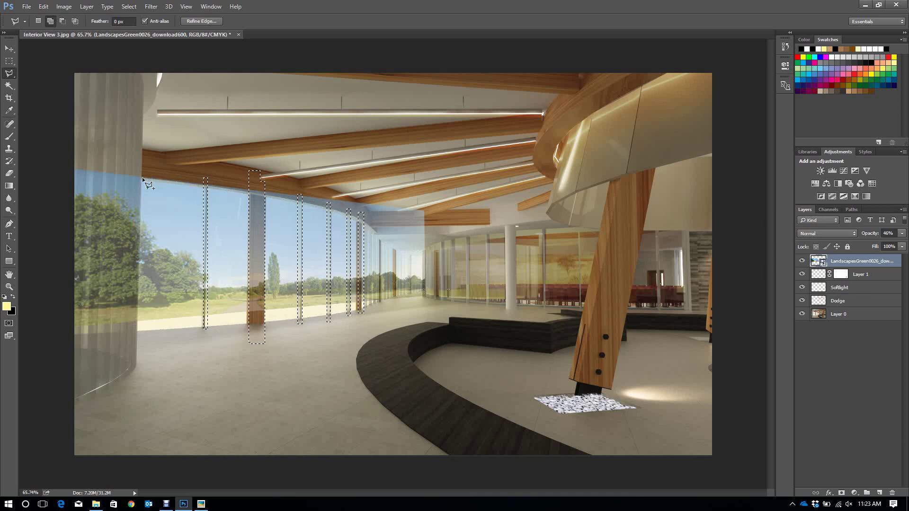
# Add the beam and ceiling area above the windows to the selection, following the curved top edge of the glazing
pyautogui.click(141, 177)
pyautogui.click(360, 221)
pyautogui.doubleClick(193, 143)
# Add the floor below the glazing and the curtain beside it to the selection, tracing the base of the window wall
pyautogui.click(425, 291)
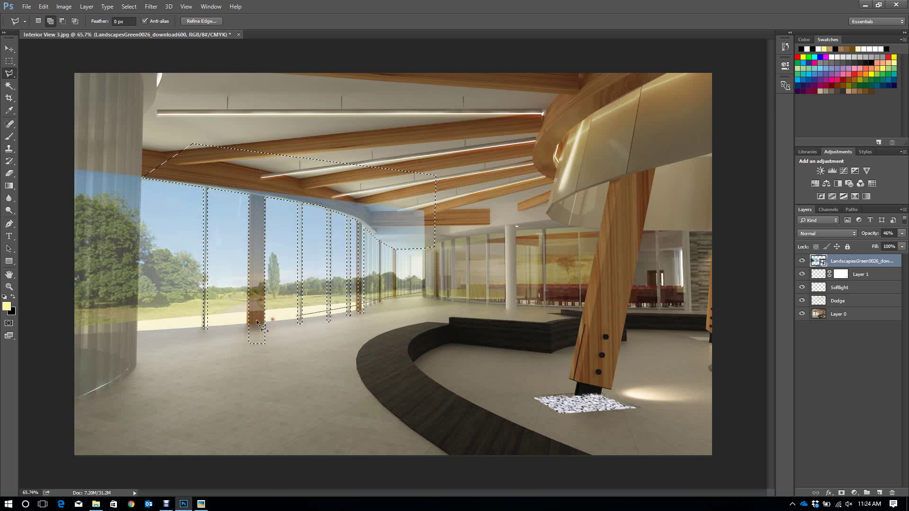
pyautogui.click(133, 327)
pyautogui.click(143, 171)
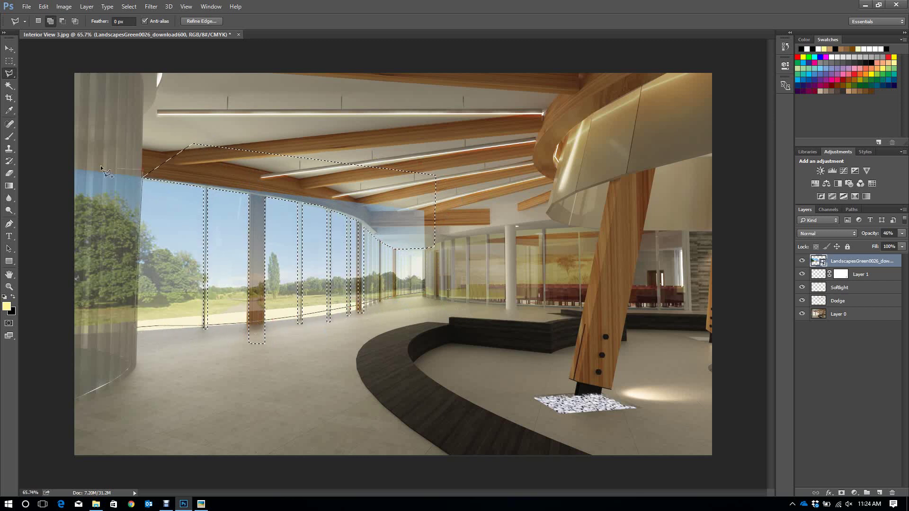
pyautogui.click(67, 158)
pyautogui.click(61, 375)
pyautogui.click(284, 385)
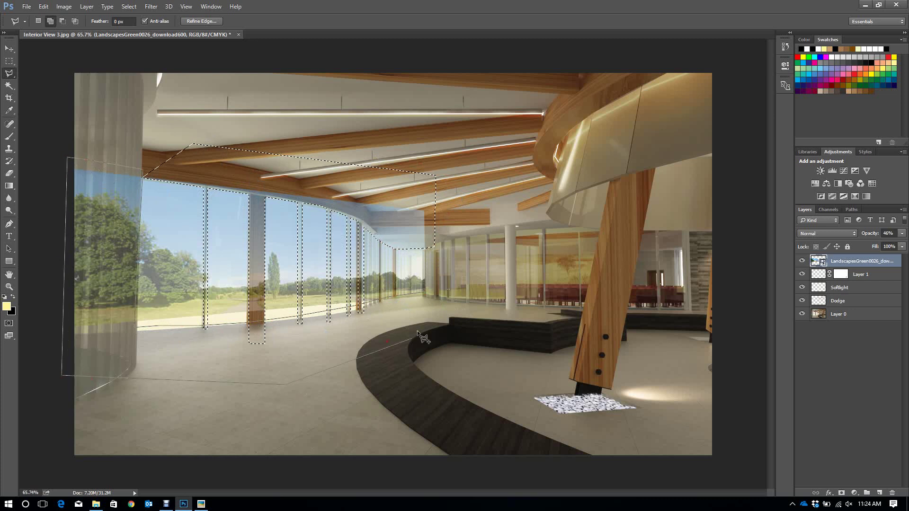
pyautogui.click(435, 312)
pyautogui.click(448, 285)
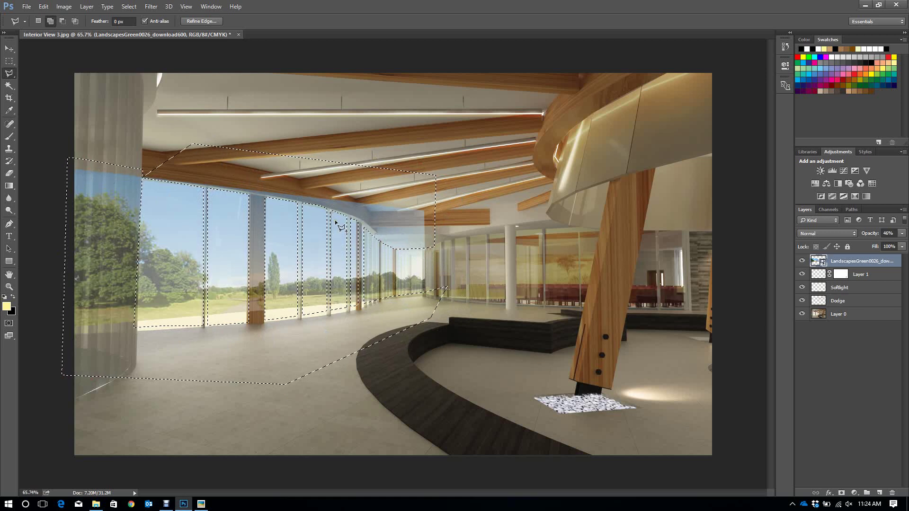
# Rasterize the landscape smart object layer so that its pixels can be deleted
pyautogui.press('Delete')
pyautogui.press('Return')
pyautogui.rightClick(849, 260)
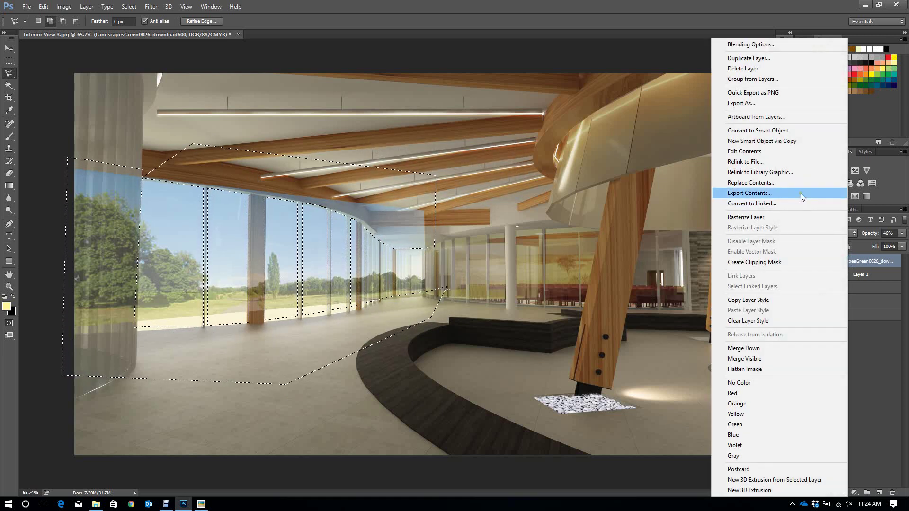
pyautogui.click(786, 213)
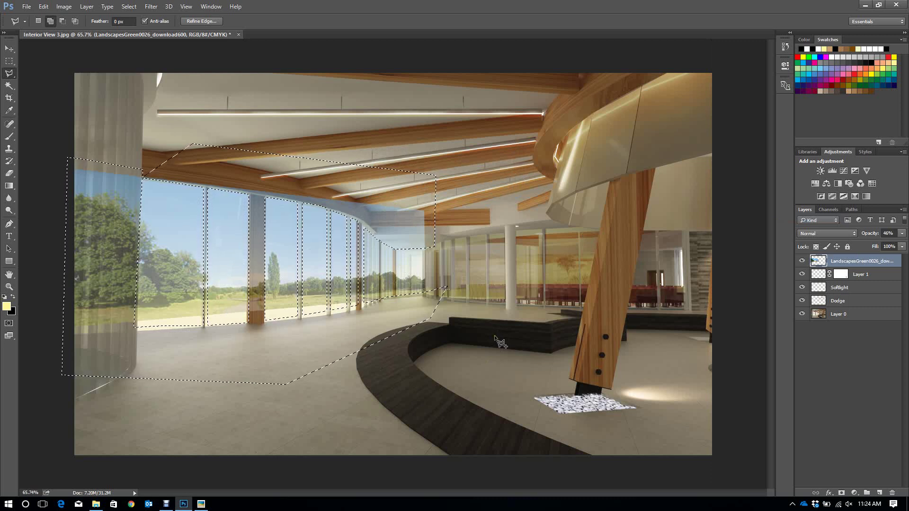
# Save the current selection as a new channel named "window"
pyautogui.rightClick(350, 211)
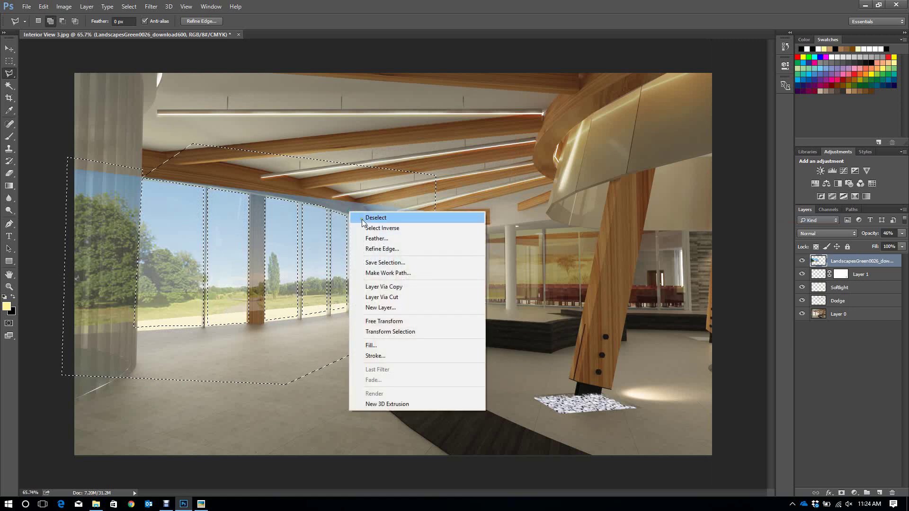
pyautogui.click(409, 261)
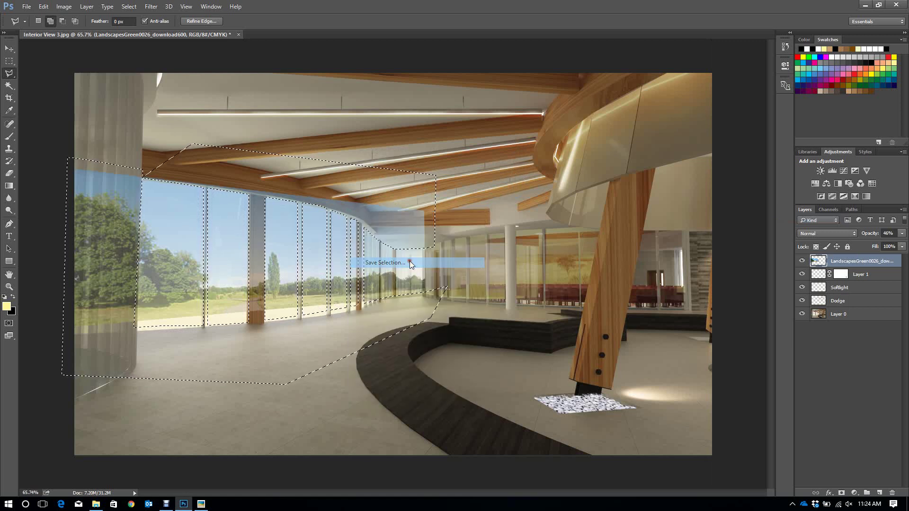
pyautogui.write('windo')
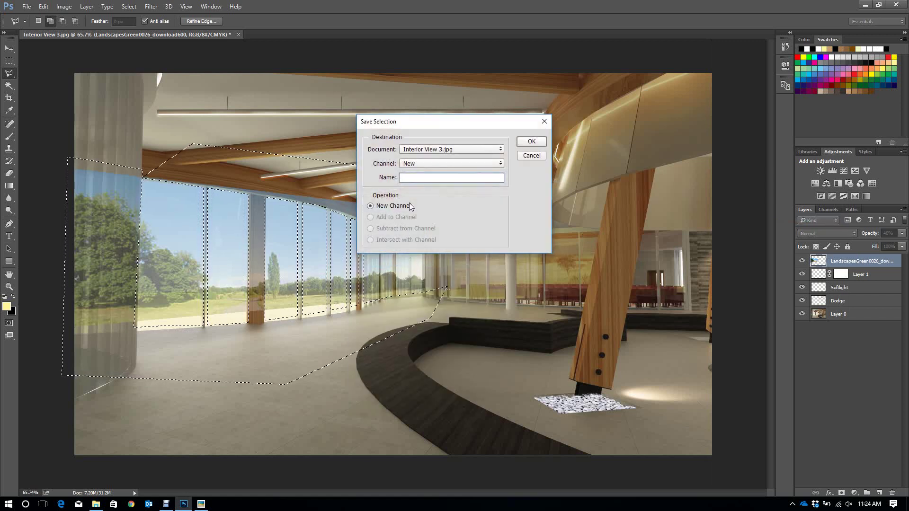
pyautogui.write('w')
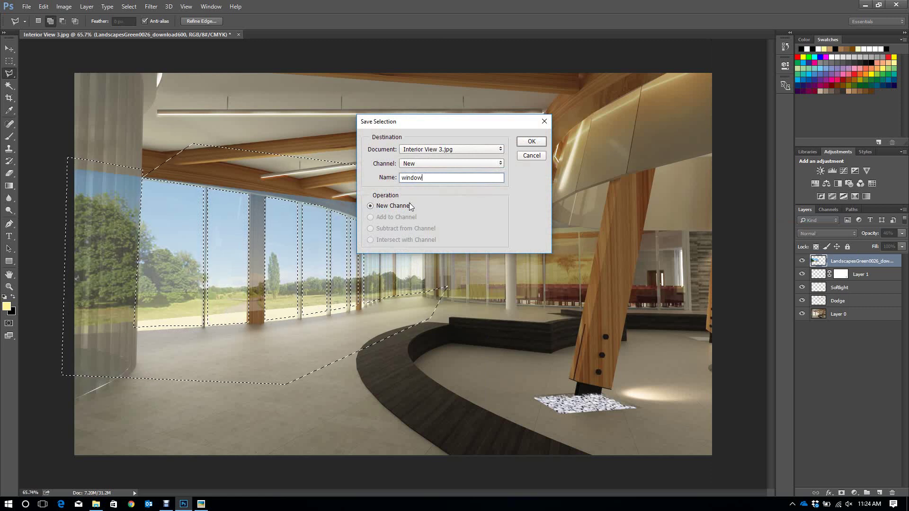
pyautogui.click(531, 141)
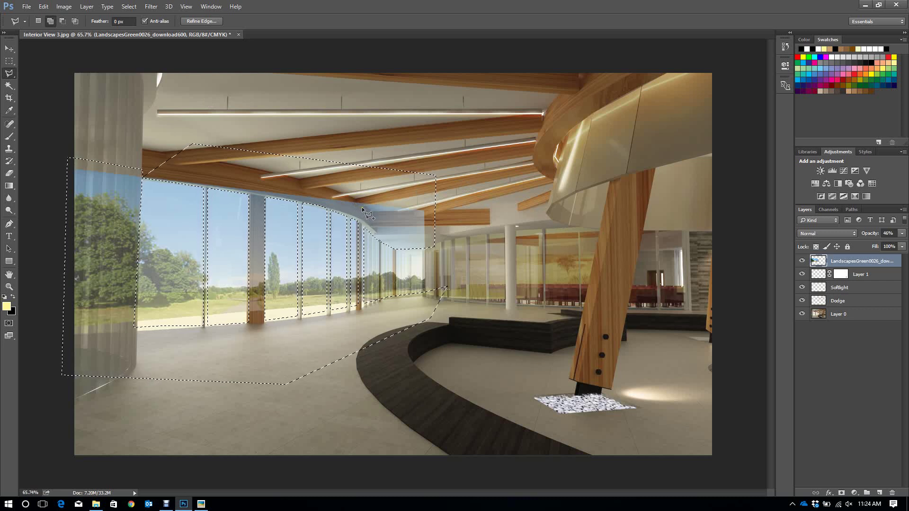
# Delete the selected parts of the landscape over the frames, ceiling, curtain and floor, and clear the selection
pyautogui.press('Delete')
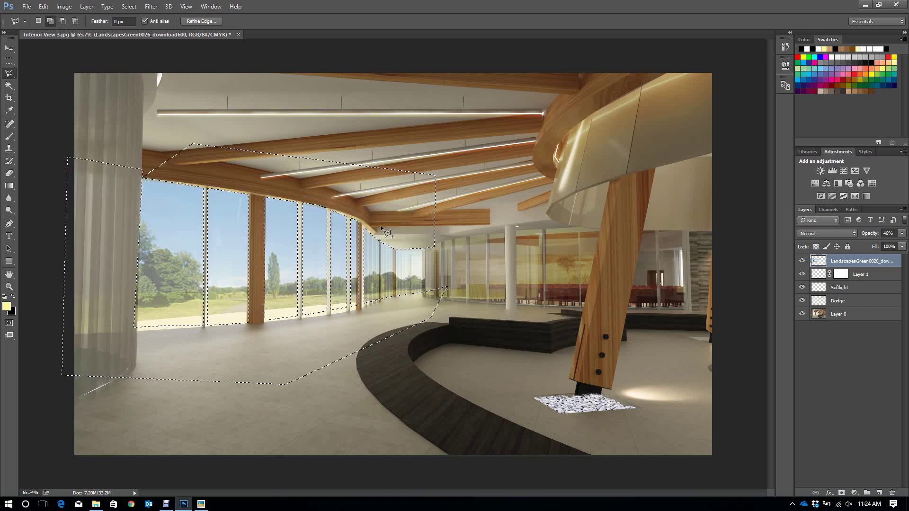
pyautogui.hotkey('ctrl', 'd')
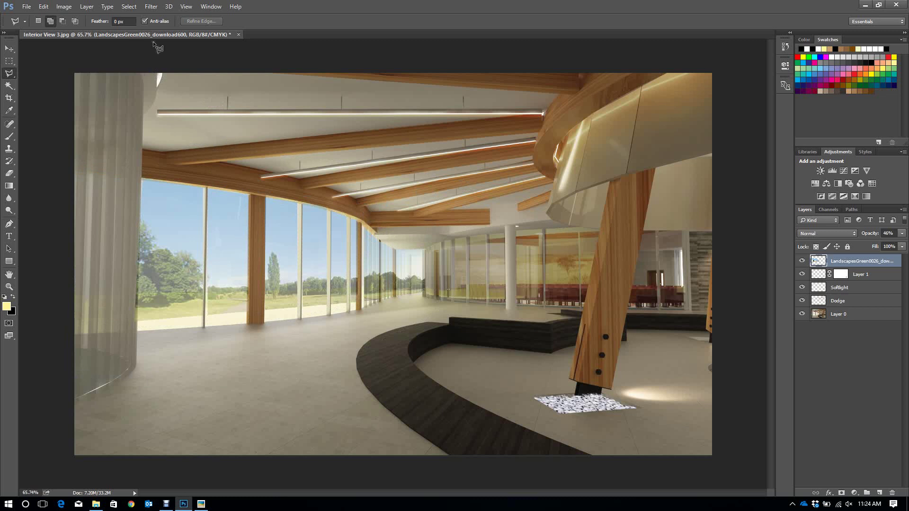
pyautogui.rightClick(272, 160)
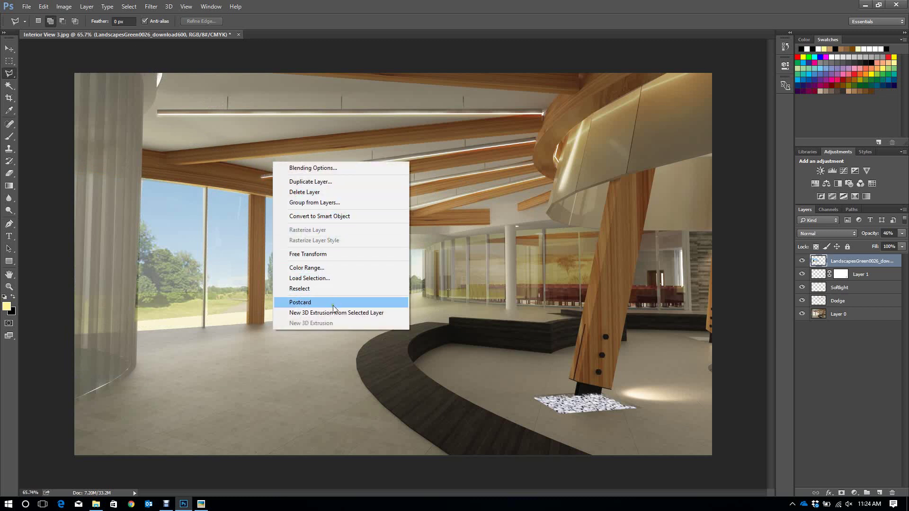
pyautogui.click(7, 74)
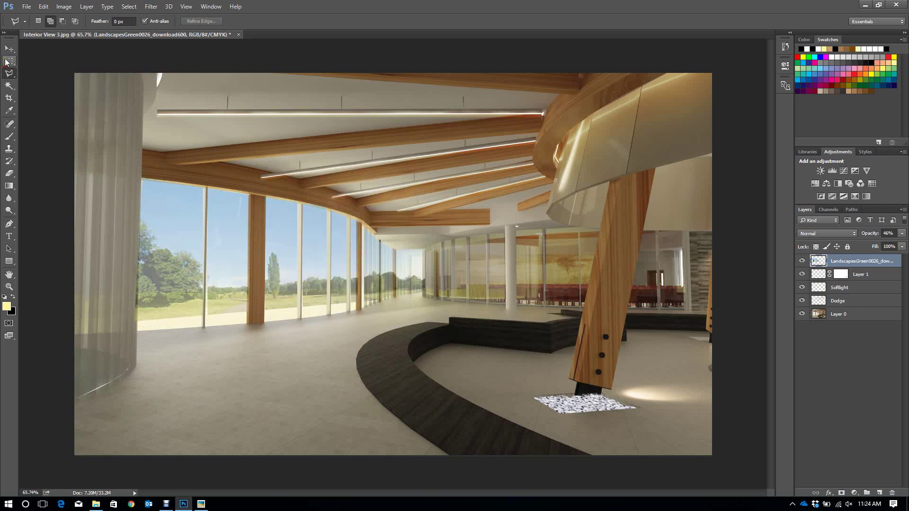
pyautogui.rightClick(257, 210)
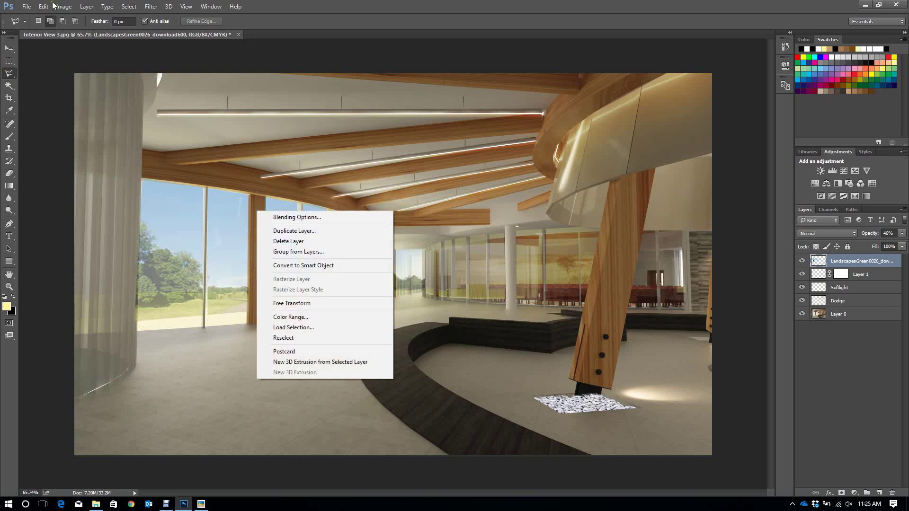
pyautogui.click(129, 7)
pyautogui.click(129, 7)
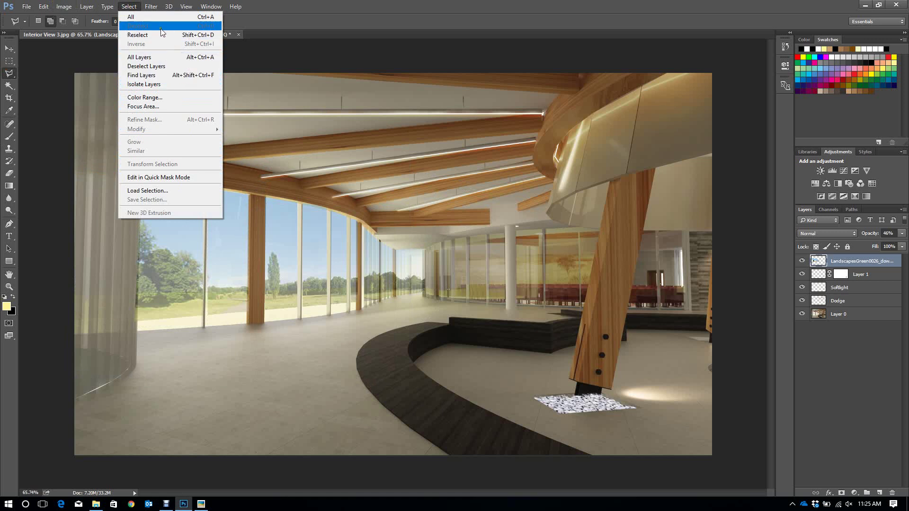
pyautogui.click(8, 76)
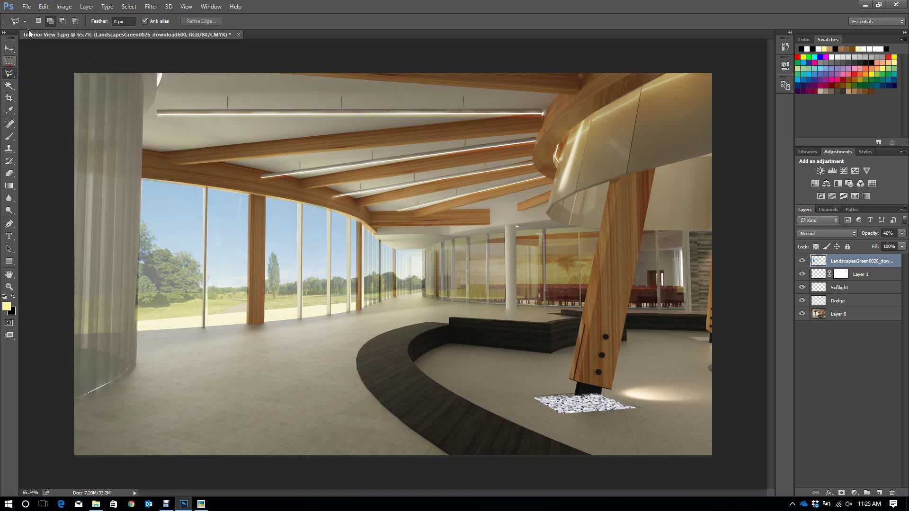
# Load the saved "window" channel as a new selection, and clear it again
pyautogui.click(124, 8)
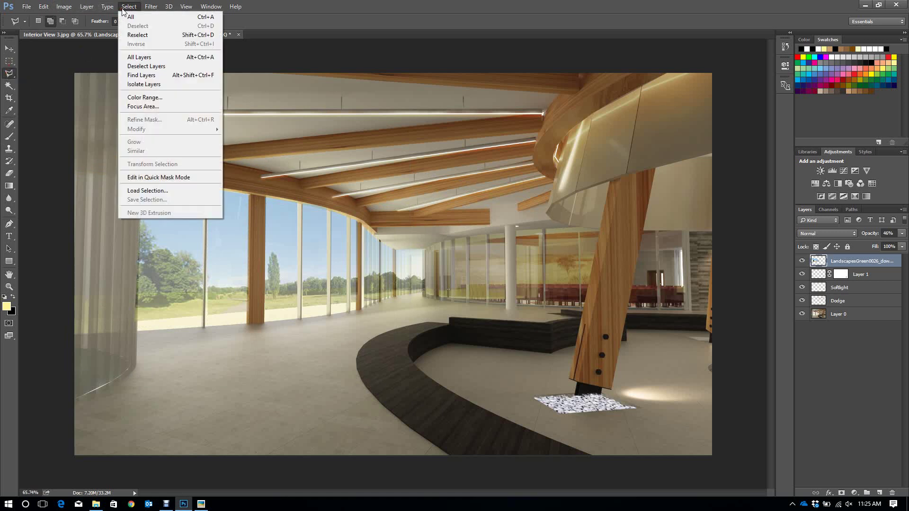
pyautogui.click(171, 193)
pyautogui.click(465, 165)
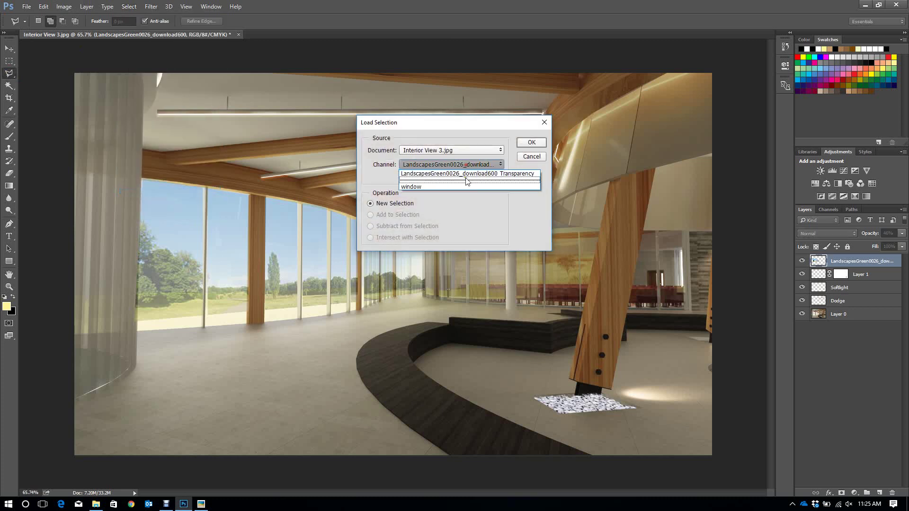
pyautogui.click(452, 188)
pyautogui.click(541, 142)
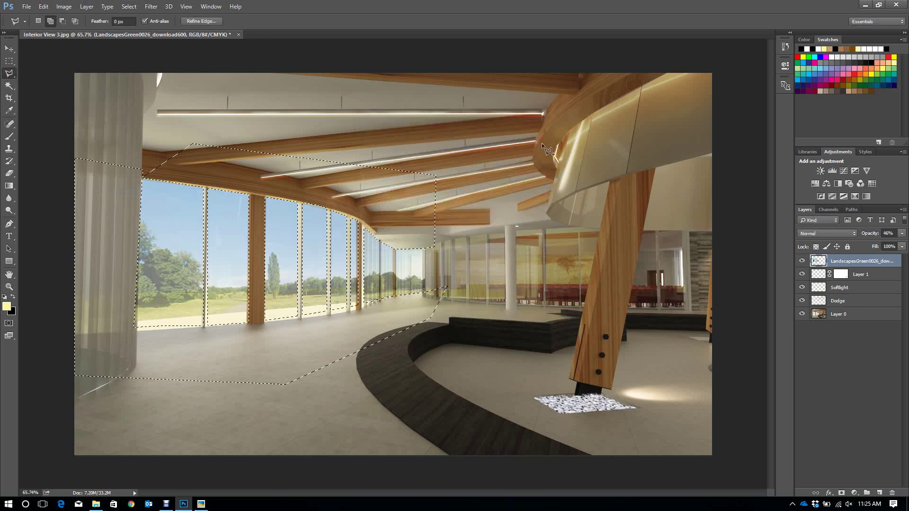
pyautogui.hotkey('ctrl', 'd')
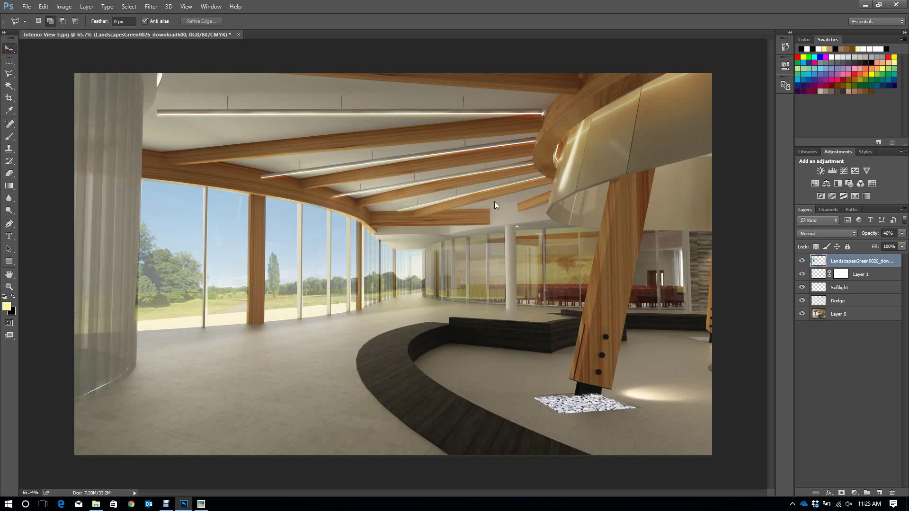
# Try the Multiply and Soft Light blend modes on the landscape layer
pyautogui.press('v')
pyautogui.click(837, 232)
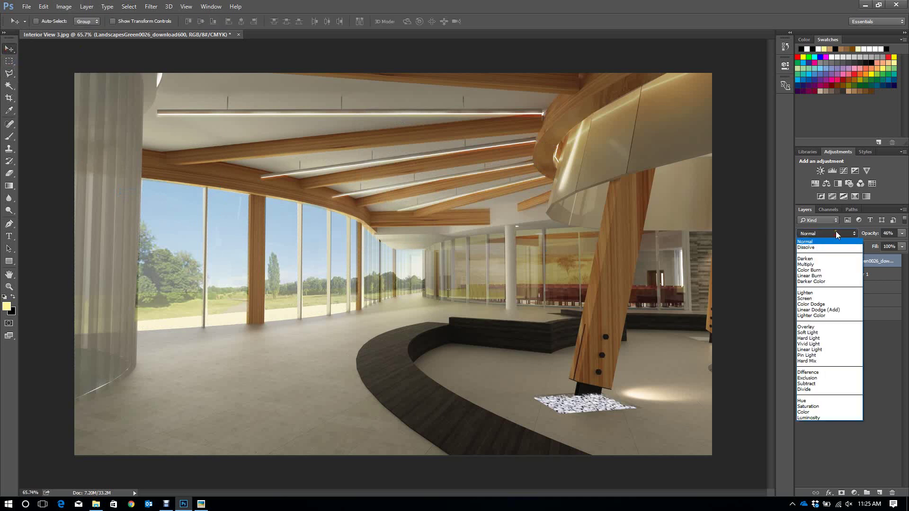
pyautogui.click(826, 262)
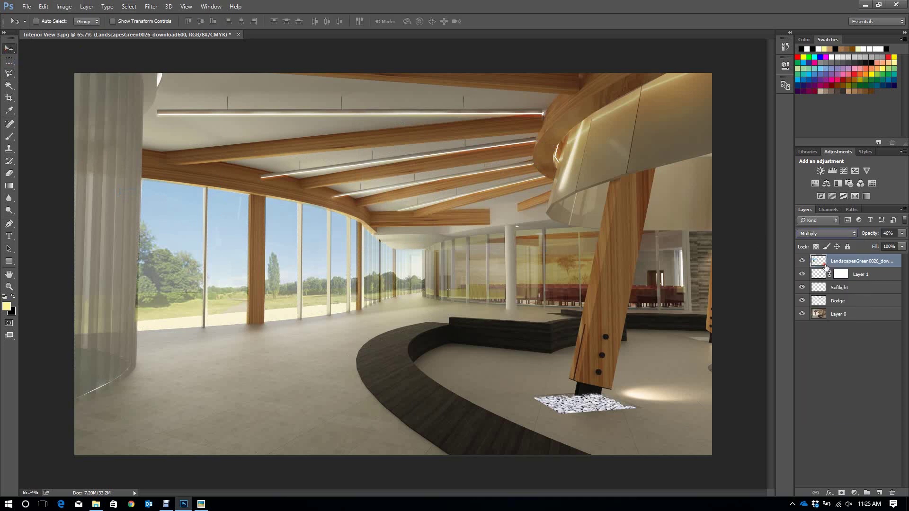
pyautogui.click(829, 232)
pyautogui.click(828, 332)
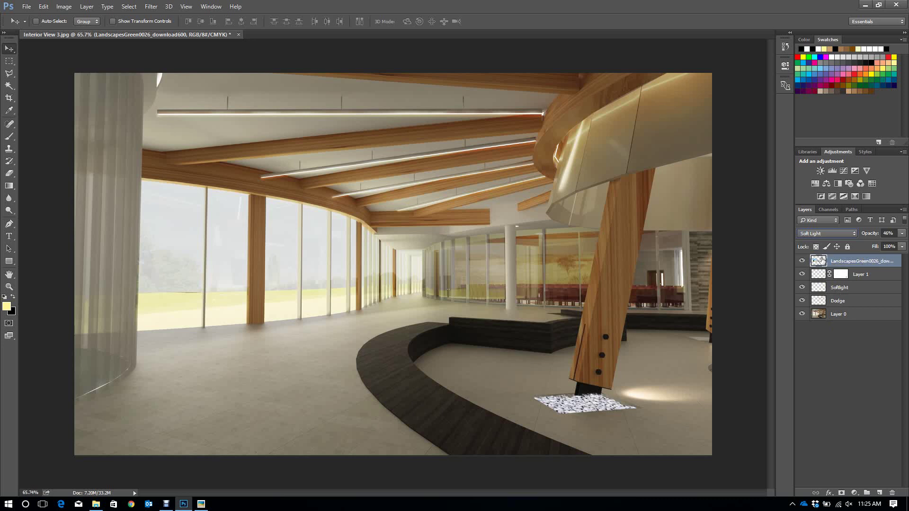
# Set the landscape layer's blend mode to Multiply
pyautogui.click(818, 233)
pyautogui.scroll(3, 824, 251)
pyautogui.click(823, 266)
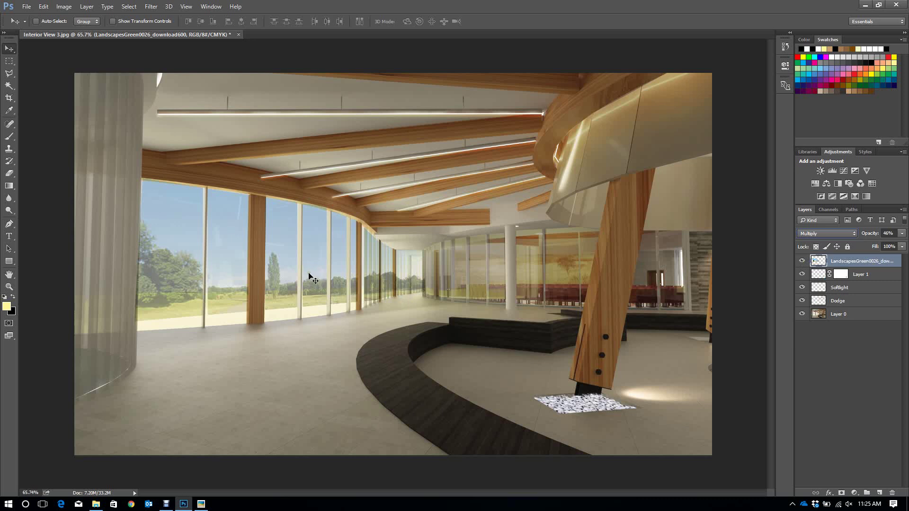
pyautogui.click(828, 234)
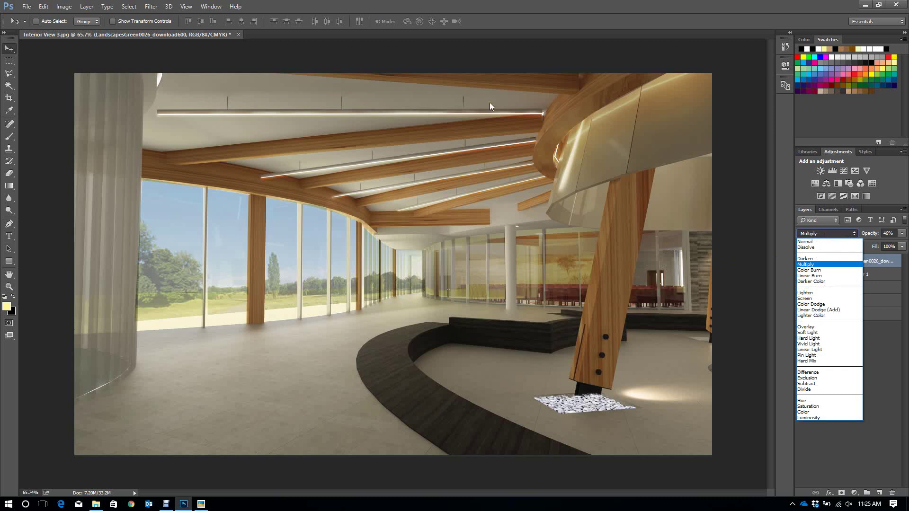
# Set the landscape layer's blend mode to Soft Light and its opacity to 70%
pyautogui.click(810, 333)
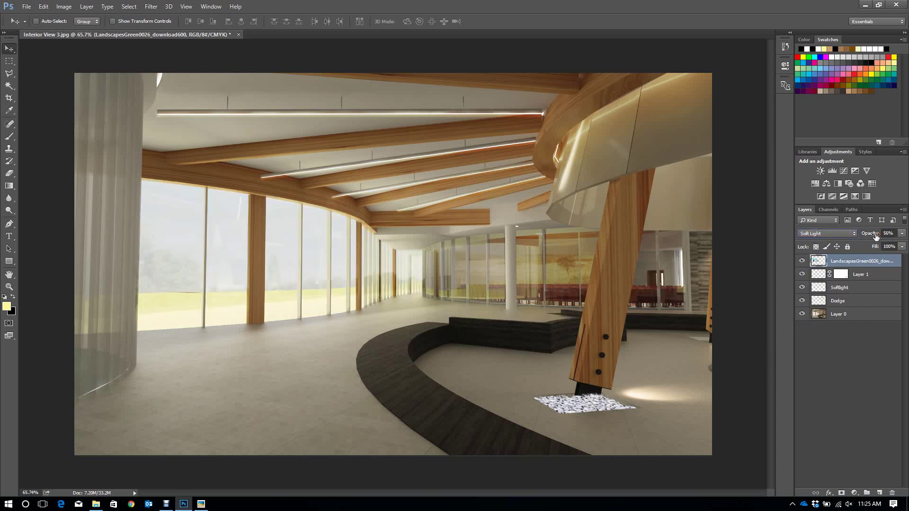
pyautogui.moveTo(876, 237); pyautogui.dragTo(883, 236)
# In the browser, open the people cutout of the man in side profile and save it as IMG_7557.png in the Images folder
pyautogui.press('ctrl+super+Left')
pyautogui.scroll(3, 314, 324)
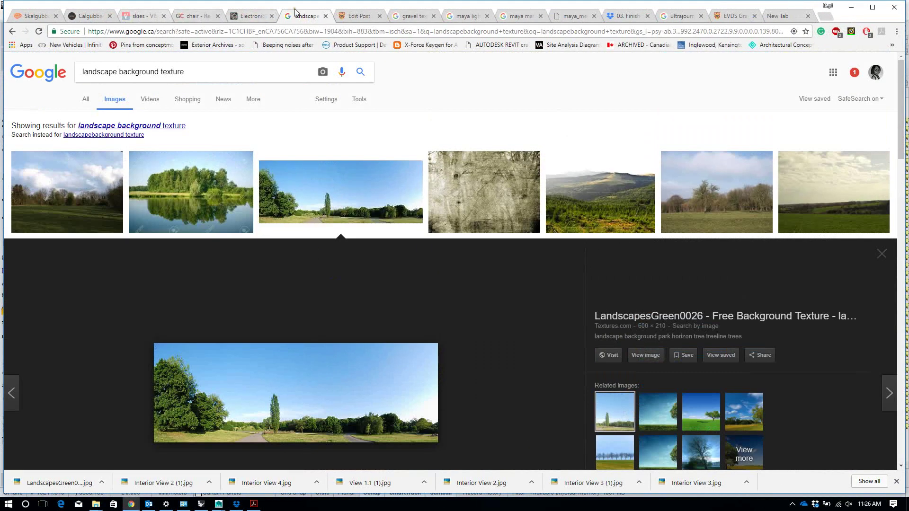
pyautogui.click(83, 17)
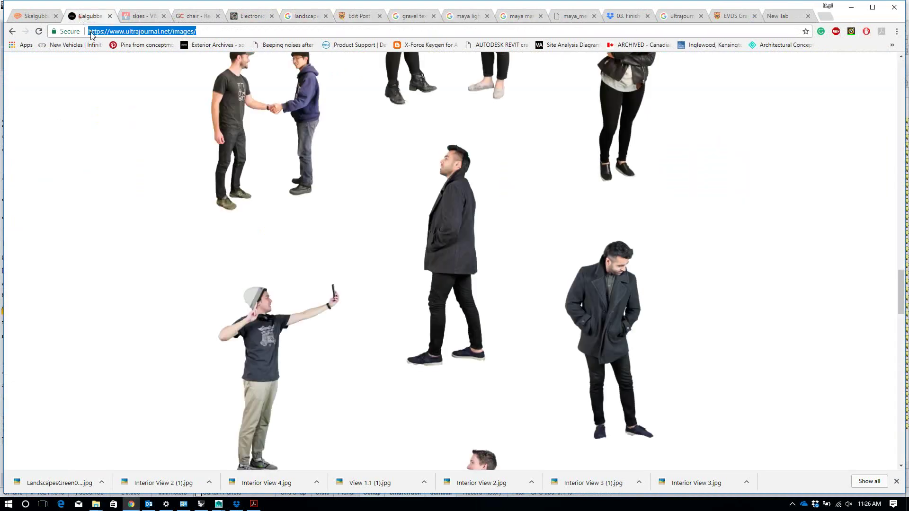
pyautogui.click(446, 210)
pyautogui.rightClick(443, 168)
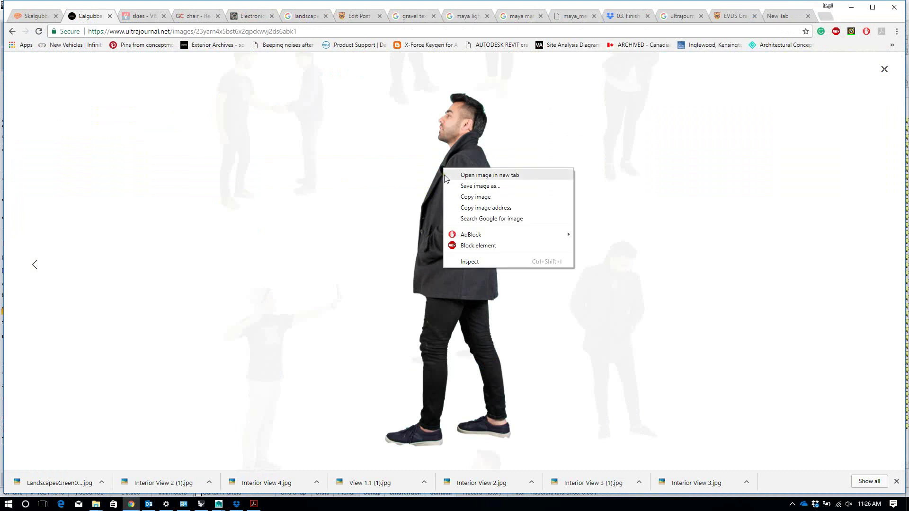
pyautogui.click(479, 184)
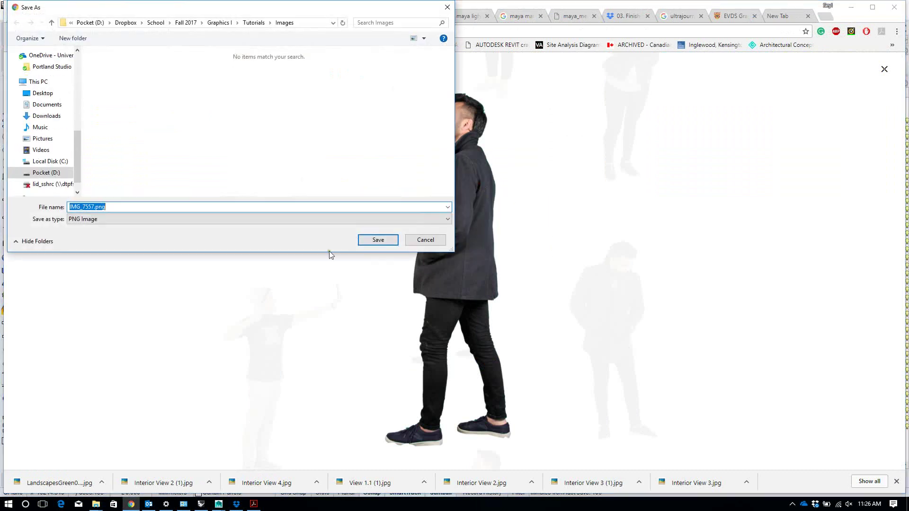
pyautogui.click(369, 240)
# Save the next cutout, the man looking down with hands in his pockets, as IMG_7563.png, and close its enlarged view
pyautogui.press('Right')
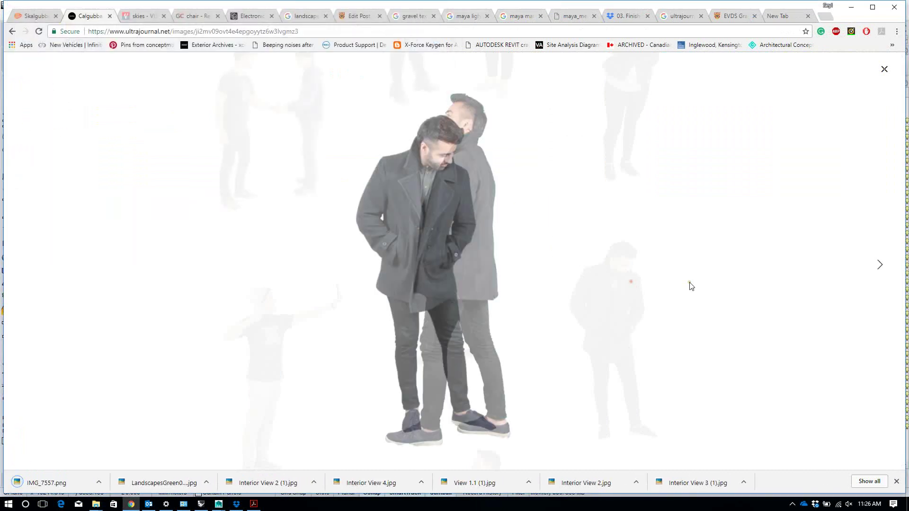
pyautogui.rightClick(448, 220)
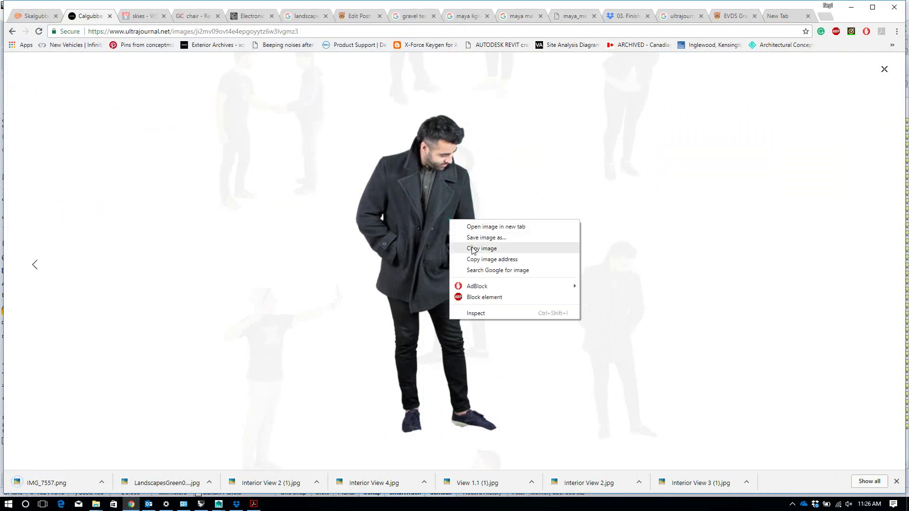
pyautogui.click(490, 239)
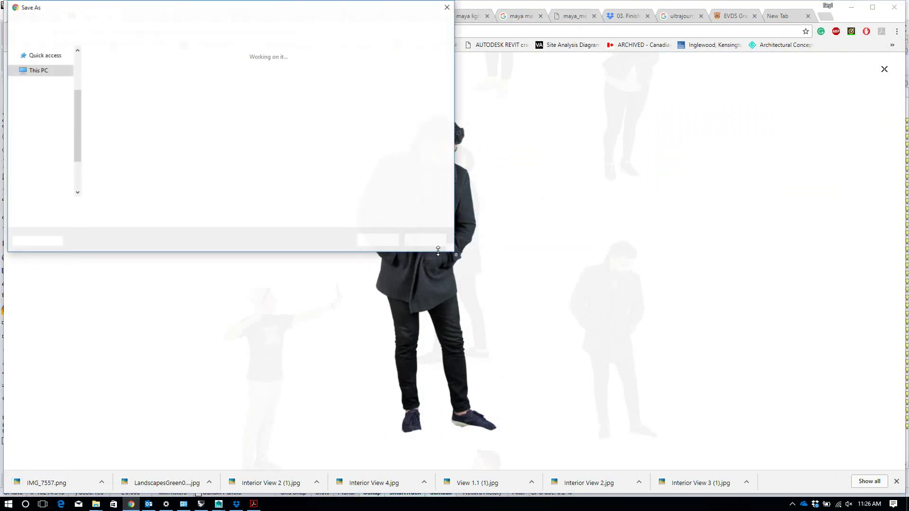
pyautogui.click(387, 242)
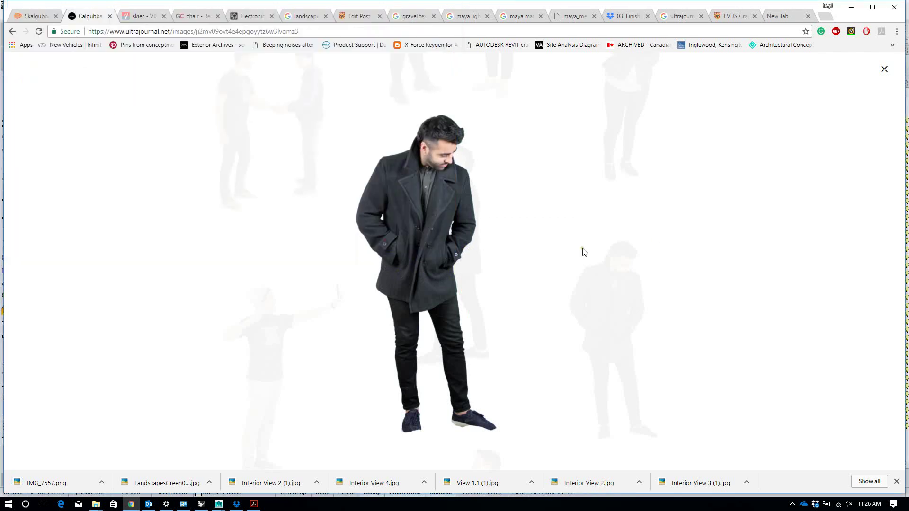
pyautogui.click(885, 71)
pyautogui.scroll(-4, 782, 116)
pyautogui.scroll(-10, 760, 126)
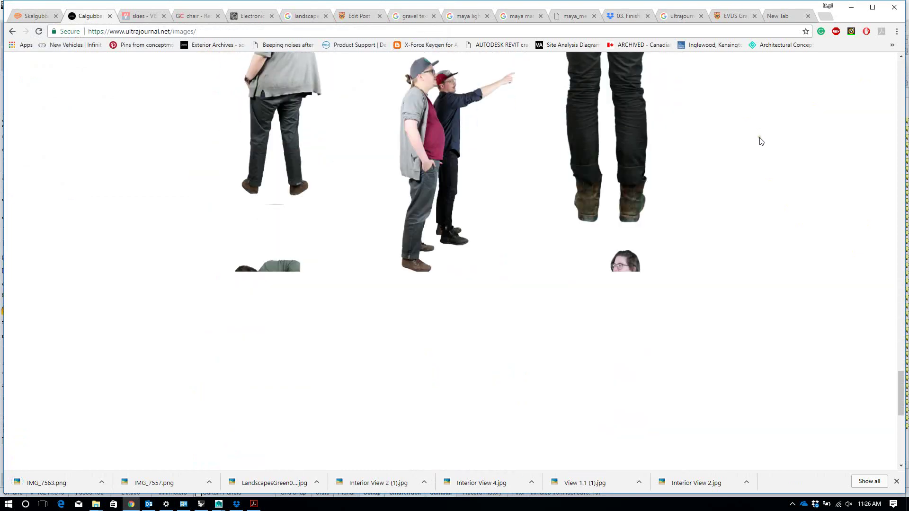
pyautogui.scroll(-5, 762, 142)
pyautogui.scroll(-3, 727, 230)
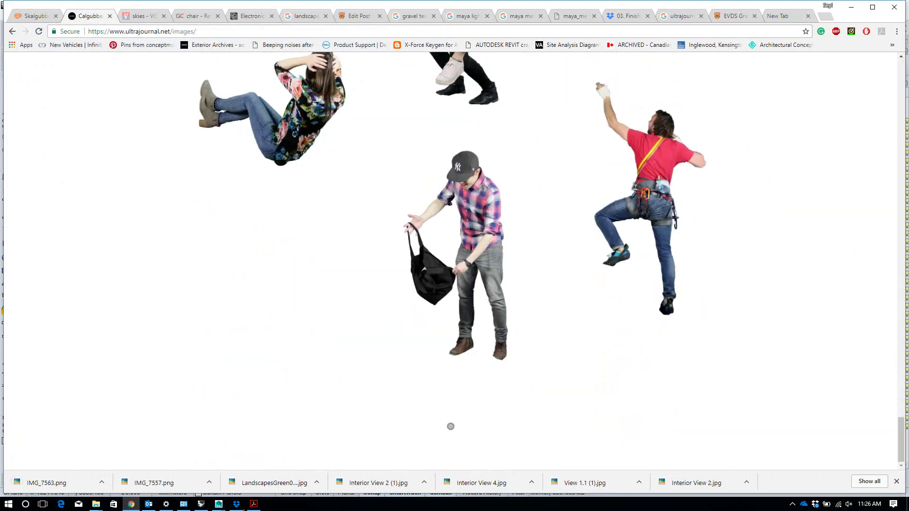
# Switch back to Photoshop and place IMG_7557.png and IMG_7563.png from the Images folder into the interior rendering
pyautogui.hotkey('alt', 'Tab')
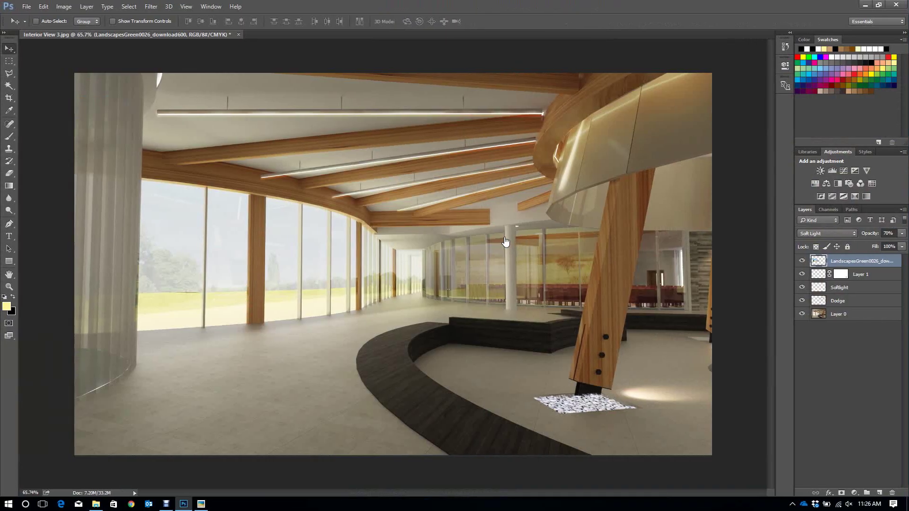
pyautogui.click(96, 503)
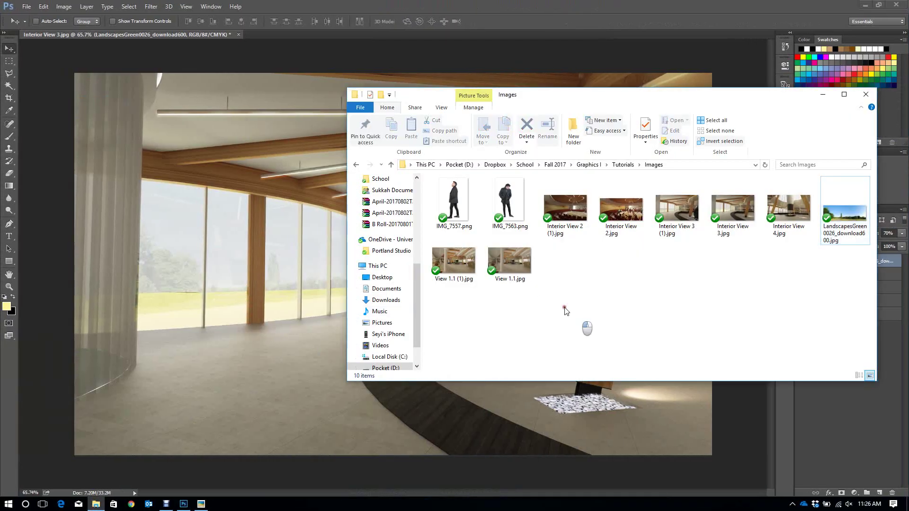
pyautogui.click(521, 204)
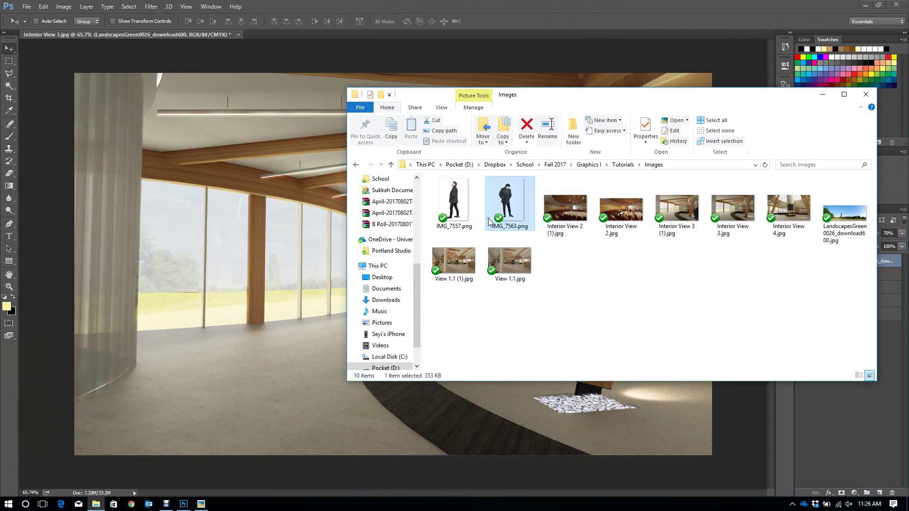
pyautogui.keyDown('ctrl'); pyautogui.click(450, 201); pyautogui.keyUp('ctrl')
pyautogui.moveTo(478, 191); pyautogui.dragTo(254, 251)
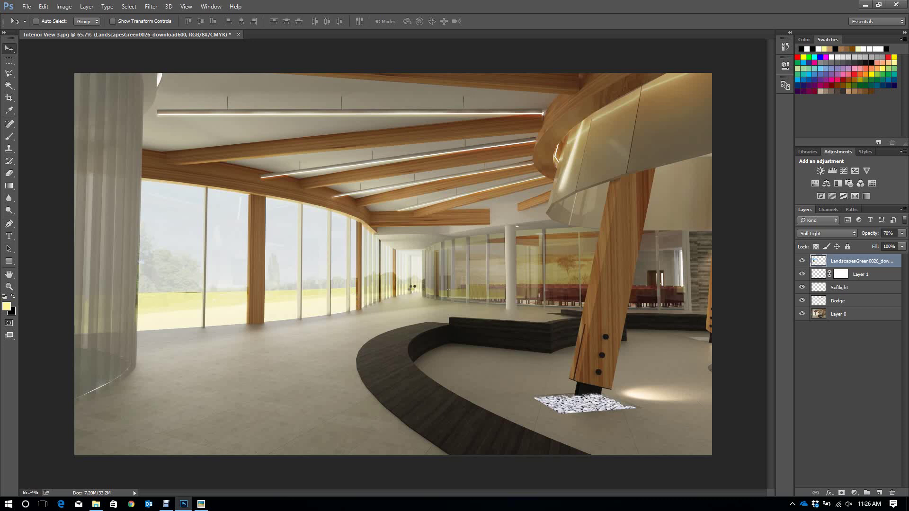
pyautogui.press('Return')
pyautogui.press('Return')
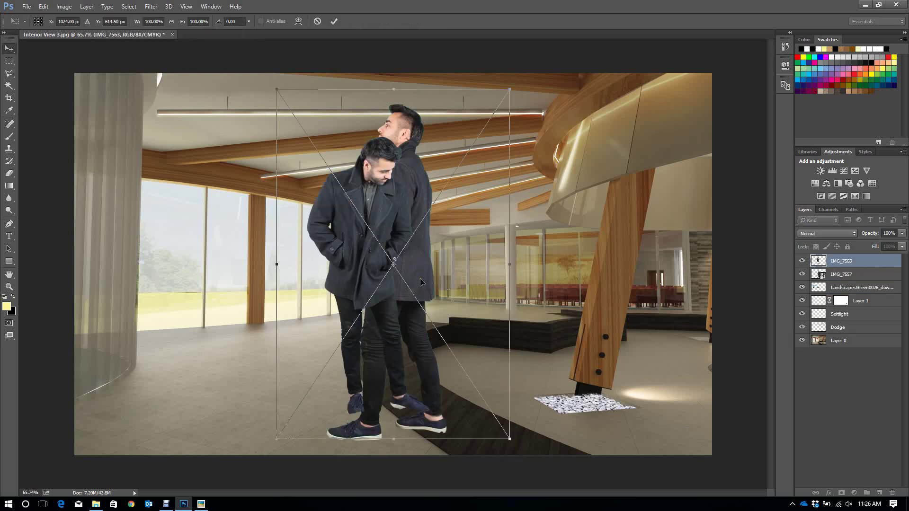
pyautogui.press('Return')
# Hide the IMG_7563 layer and scale the IMG_7557 man proportionally down to 22.96%, keeping him standing on the foreground floor
pyautogui.moveTo(379, 283); pyautogui.dragTo(220, 279)
pyautogui.click(802, 261)
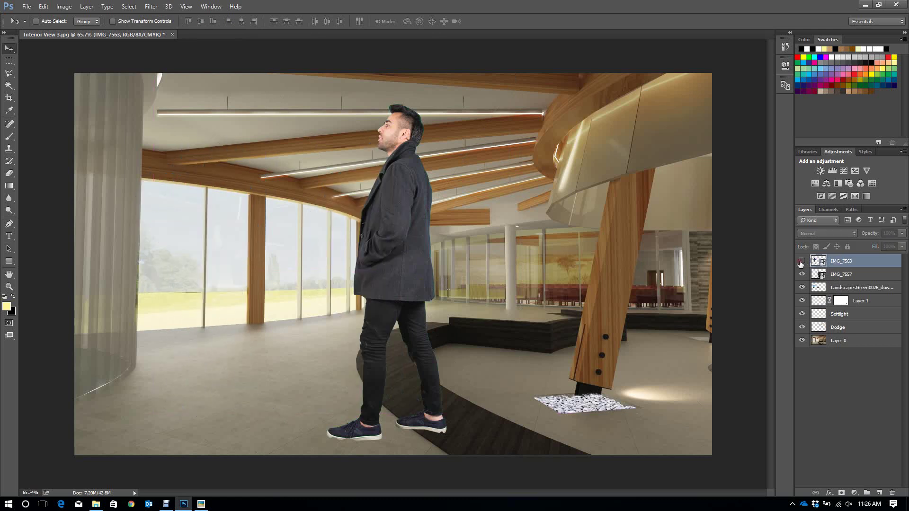
pyautogui.click(845, 275)
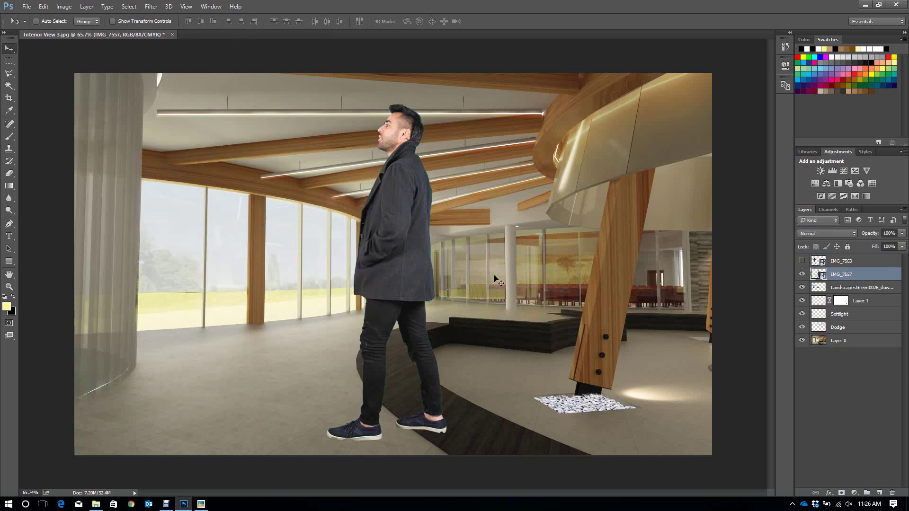
pyautogui.press('ctrl')
pyautogui.hotkey('ctrl', 't')
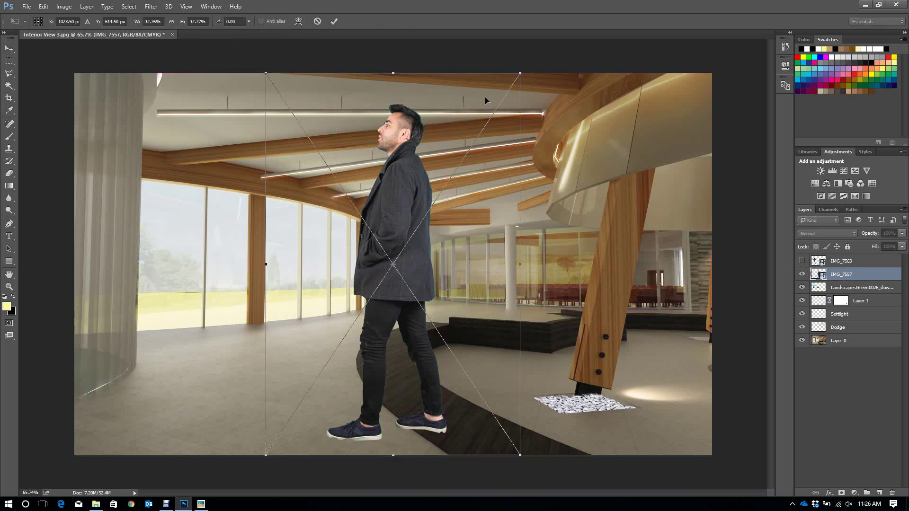
pyautogui.moveTo(520, 73); pyautogui.dragTo(449, 187)
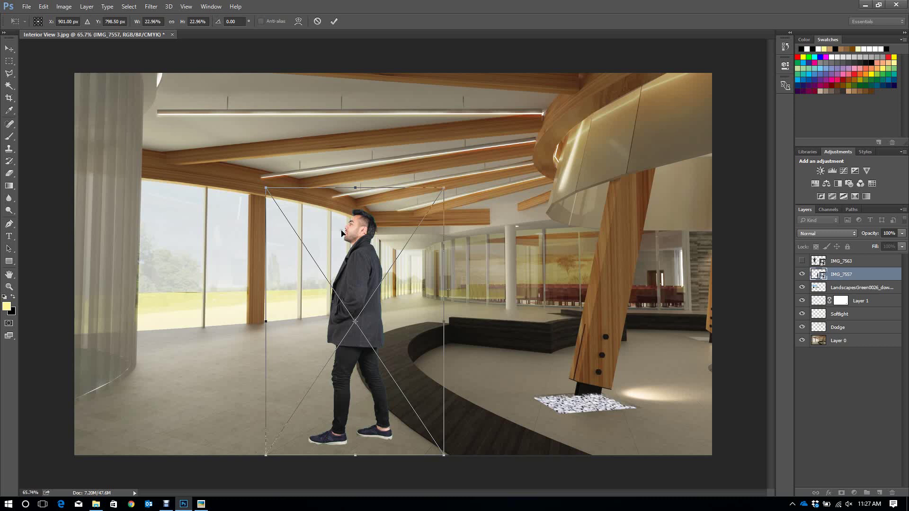
pyautogui.press('Return')
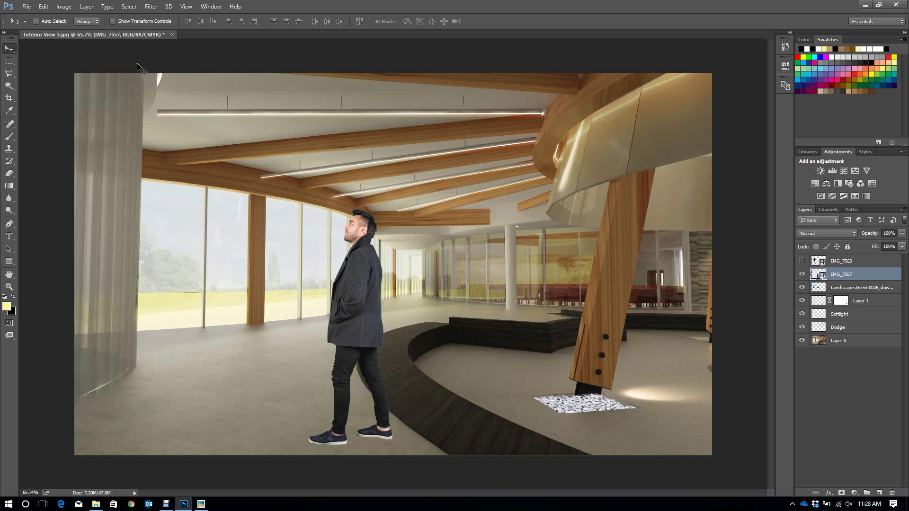
# Show the rulers and place a horizontal guide about 9 in below the image's upper edge as a horizon line
pyautogui.press('ctrl')
pyautogui.hotkey('ctrl', 'r')
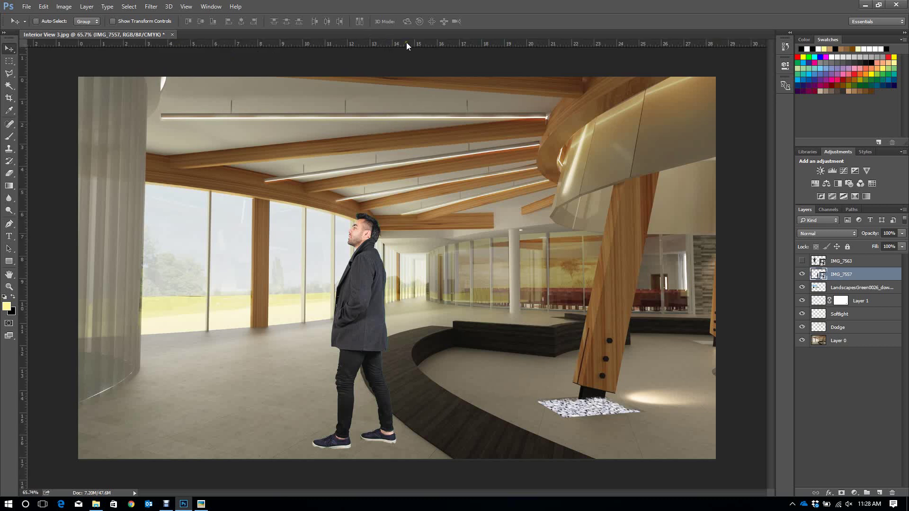
pyautogui.moveTo(406, 46); pyautogui.dragTo(421, 279)
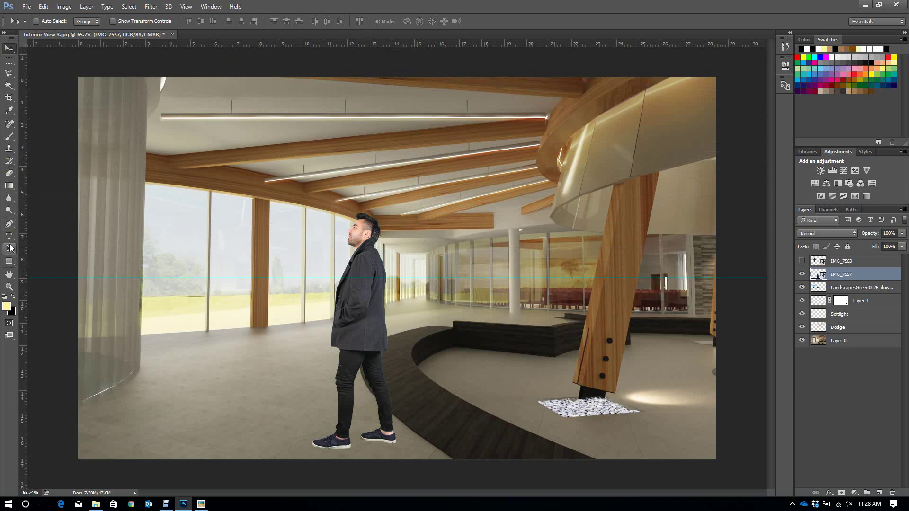
pyautogui.click(9, 223)
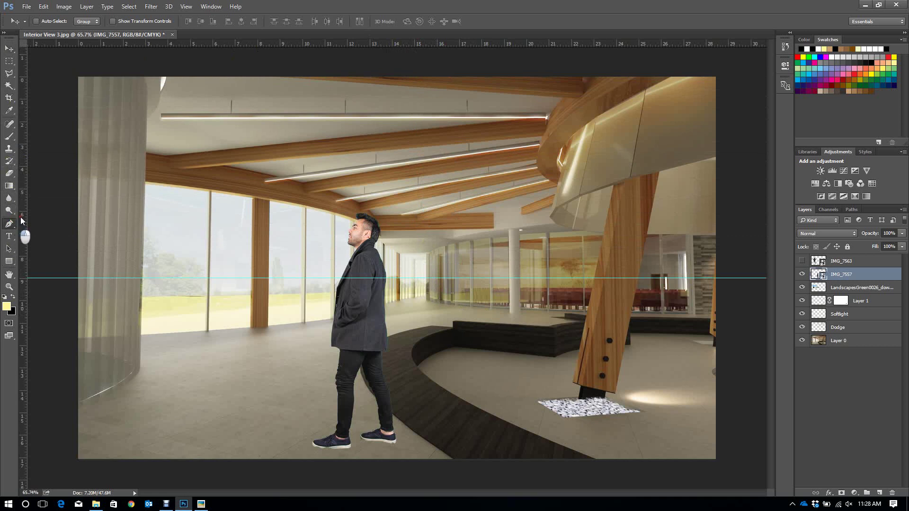
pyautogui.click(78, 77)
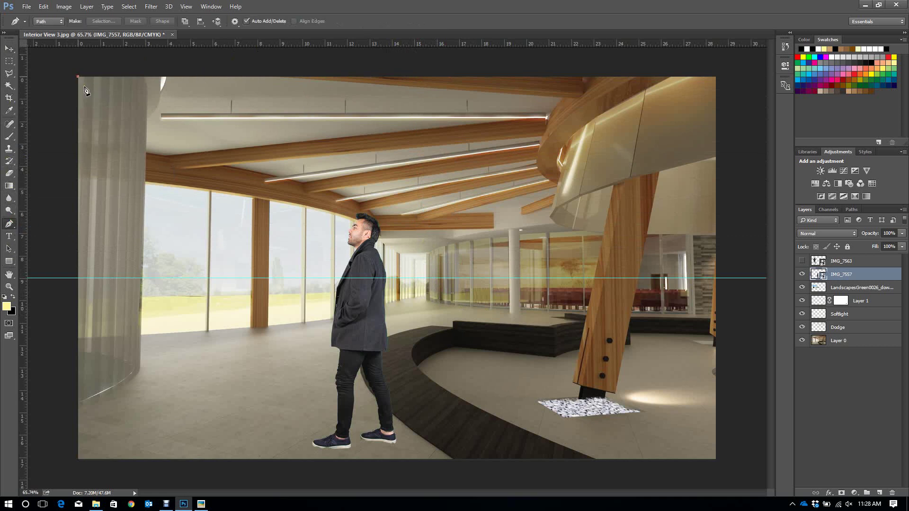
pyautogui.click(421, 278)
pyautogui.click(716, 77)
pyautogui.moveTo(7, 39); pyautogui.dragTo(9, 47)
pyautogui.click(9, 49)
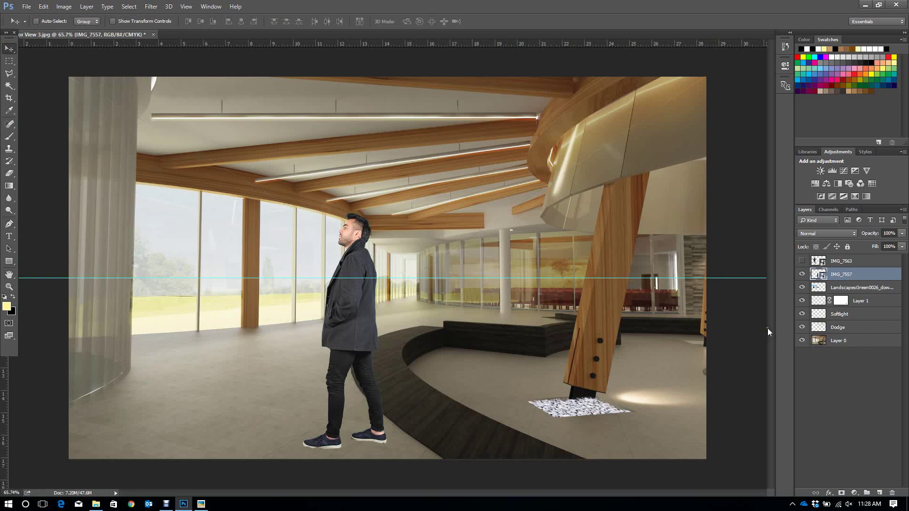
# Add a new layer and draw a pen path from the image's upper-left corner to the guide near the far corridor and up to the upper-right corner
pyautogui.click(874, 373)
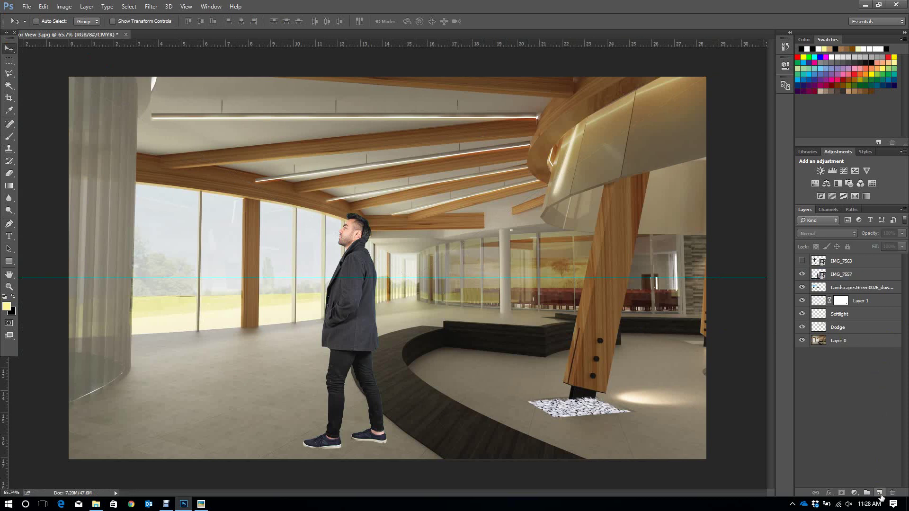
pyautogui.click(880, 493)
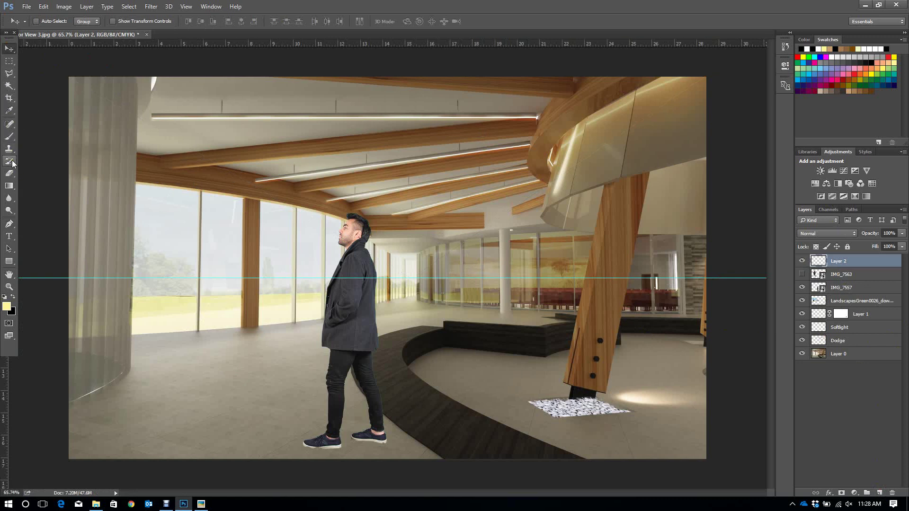
pyautogui.click(9, 223)
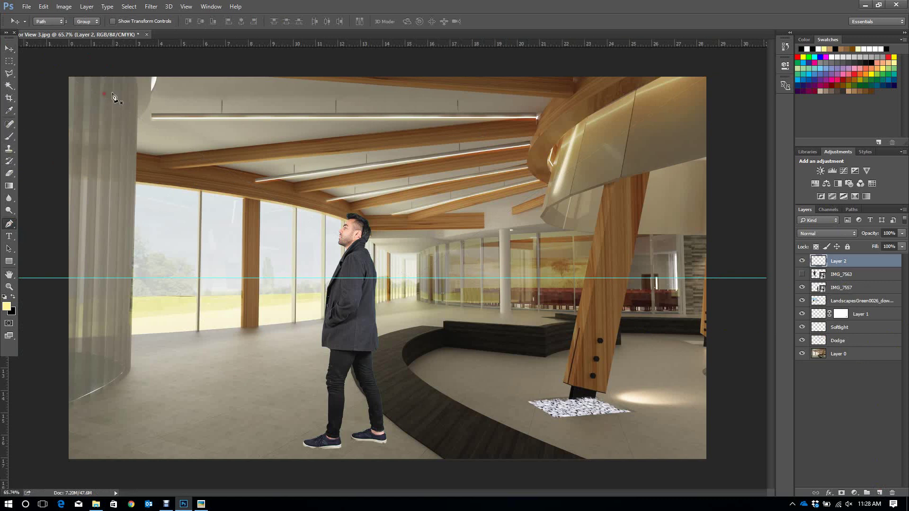
pyautogui.click(69, 76)
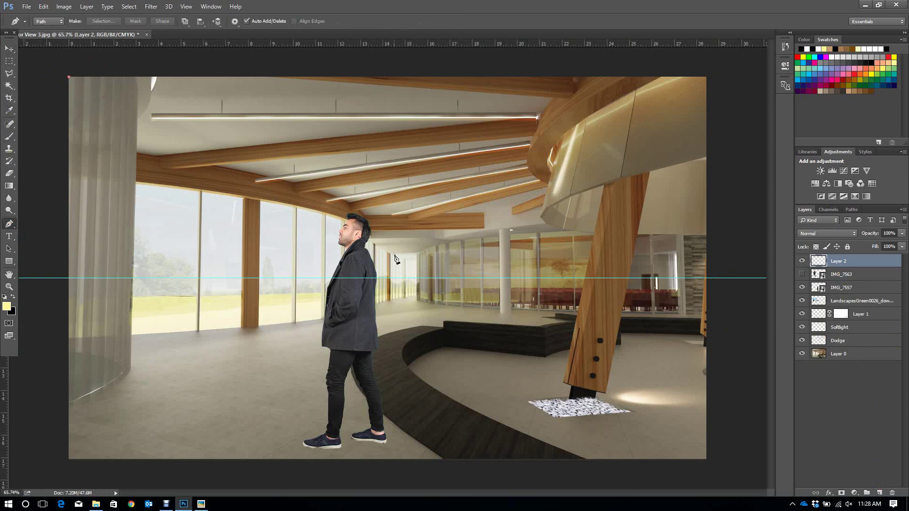
pyautogui.click(417, 278)
pyautogui.click(706, 77)
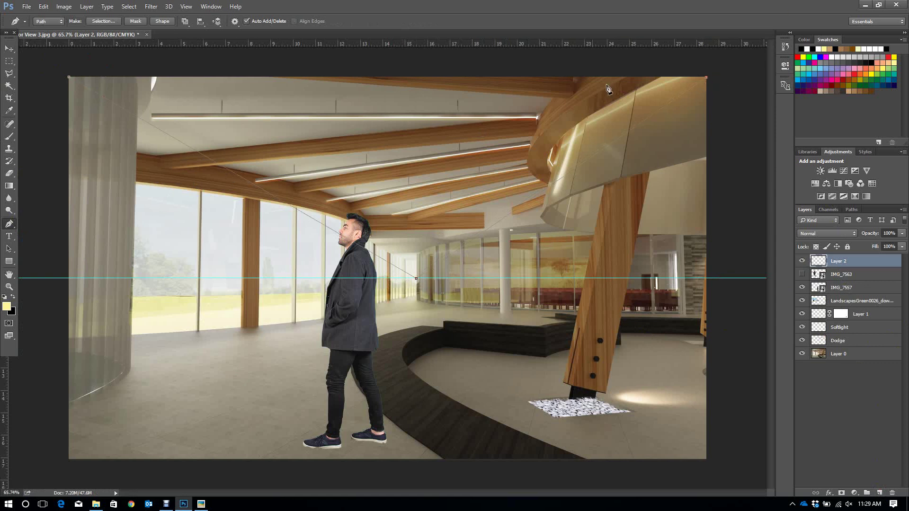
# Raise the horizontal guide slightly so that it crosses the far corridor windows above the pen path's middle point
pyautogui.click(9, 49)
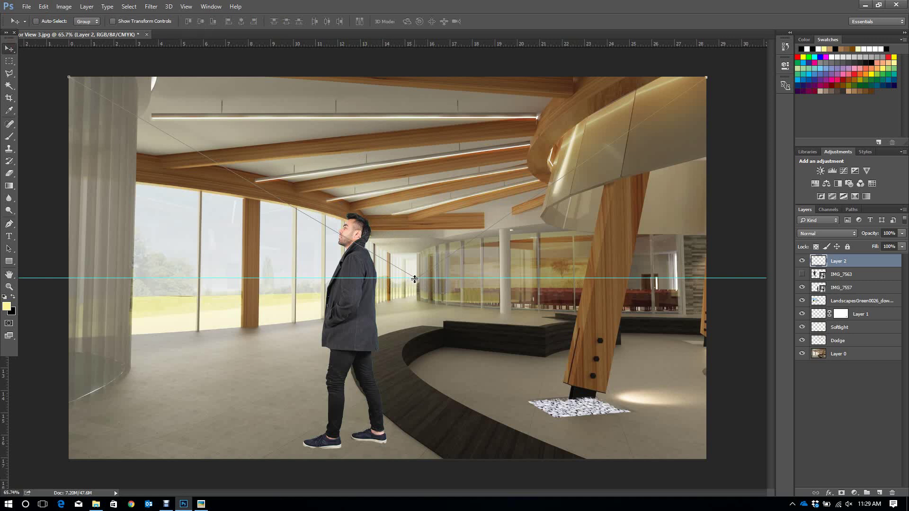
pyautogui.moveTo(424, 279); pyautogui.dragTo(428, 269)
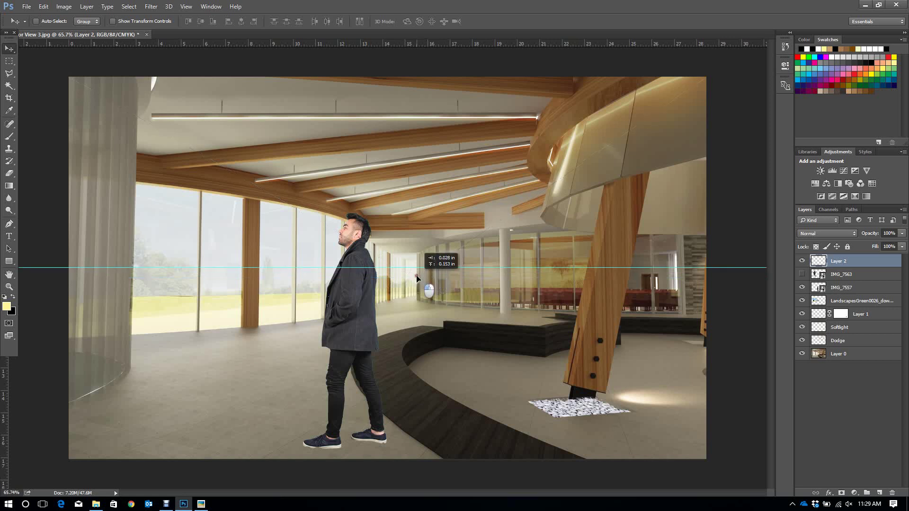
pyautogui.moveTo(421, 282); pyautogui.dragTo(418, 272)
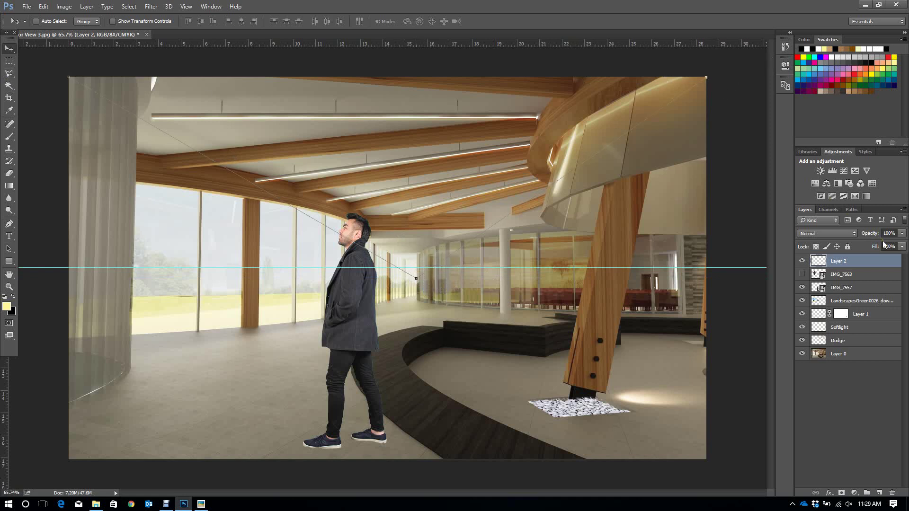
# Delete the pen path and add another new layer above the existing ones
pyautogui.press('Delete')
pyautogui.click(880, 494)
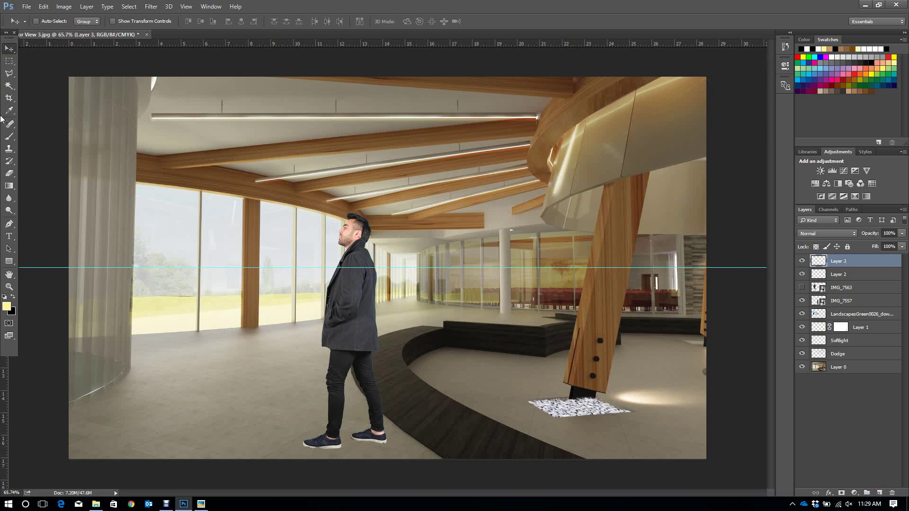
# Draw a pen path from the image's upper-left corner to the horizon guide at the far corridor and up to the upper-right corner
pyautogui.click(9, 224)
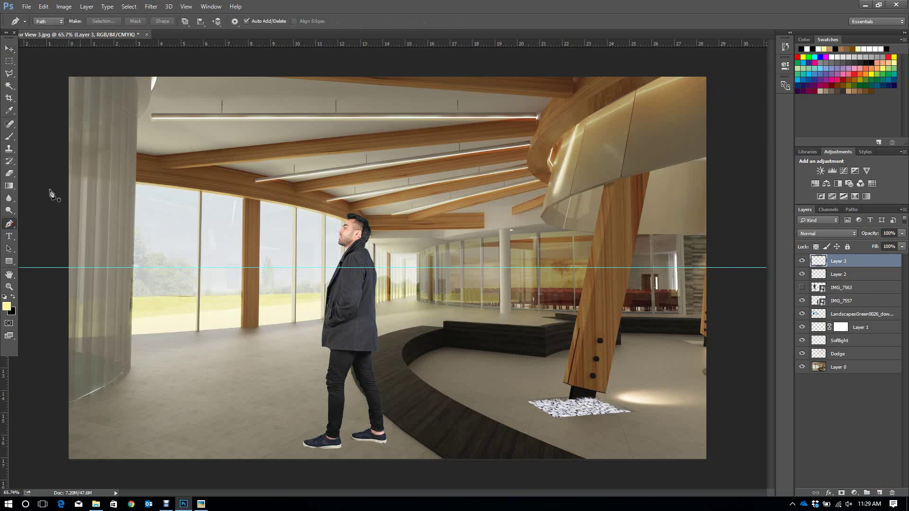
pyautogui.click(69, 77)
pyautogui.click(413, 268)
pyautogui.click(9, 48)
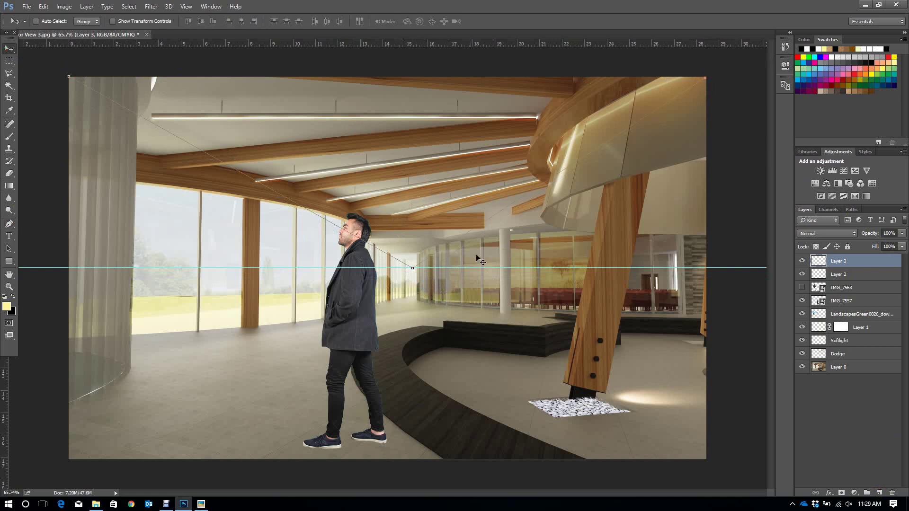
# Reposition the walking man of IMG_7557 near the far corridor so that his head meets the horizon guide
pyautogui.click(802, 301)
pyautogui.click(802, 301)
pyautogui.click(845, 301)
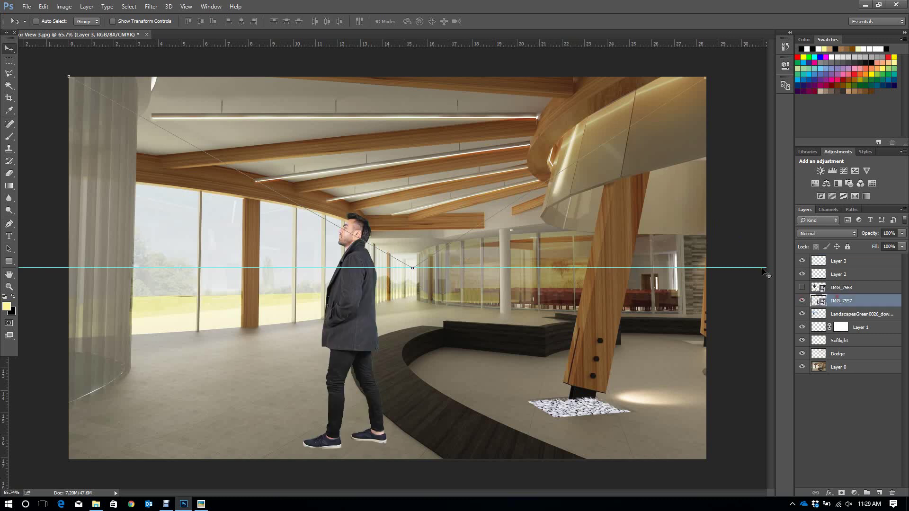
pyautogui.moveTo(362, 296); pyautogui.dragTo(289, 287)
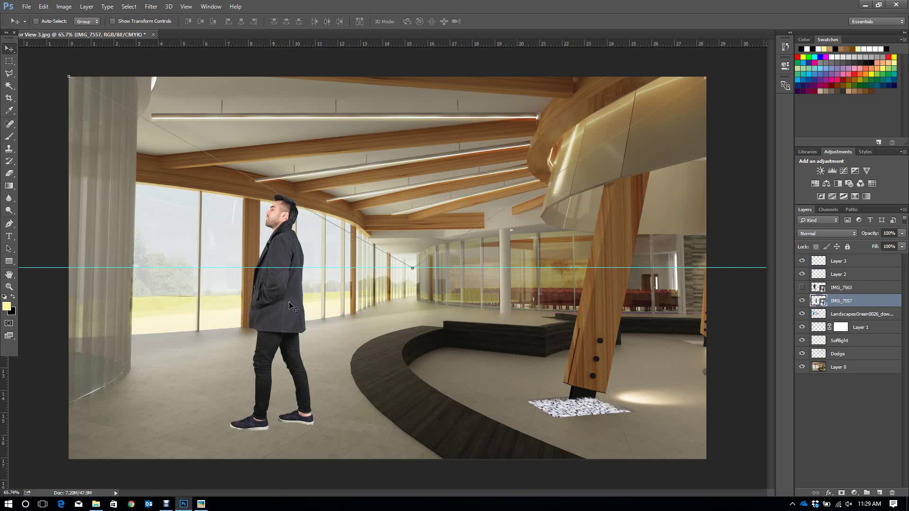
pyautogui.moveTo(288, 303); pyautogui.dragTo(378, 355)
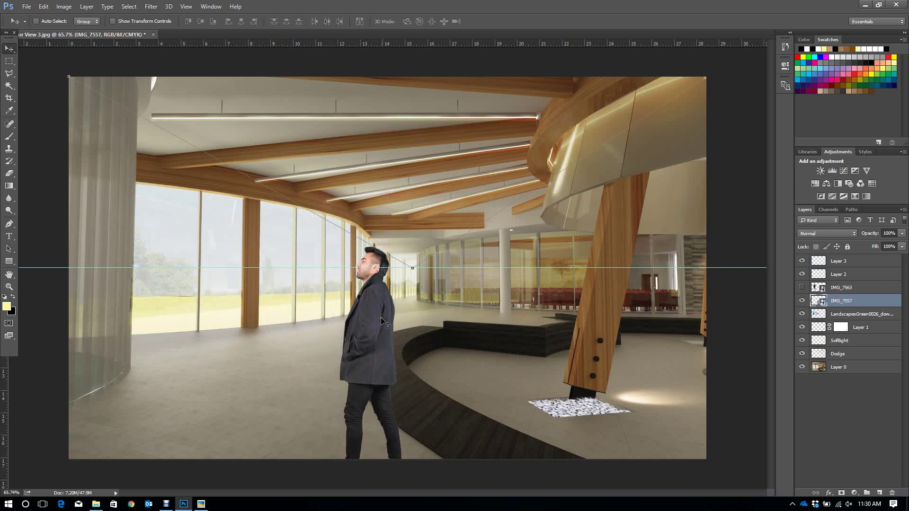
pyautogui.hotkey('ctrl', 't')
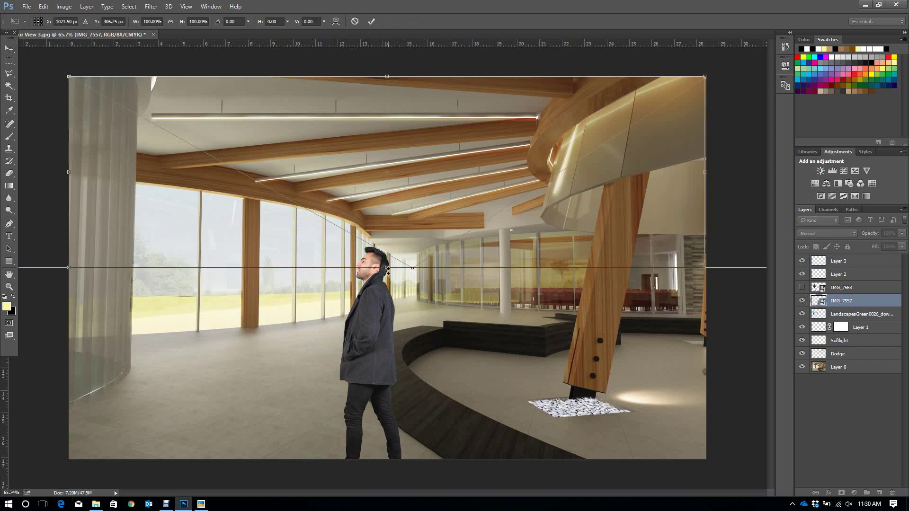
pyautogui.scroll(-2, 385, 266)
pyautogui.scroll(-1, 385, 266)
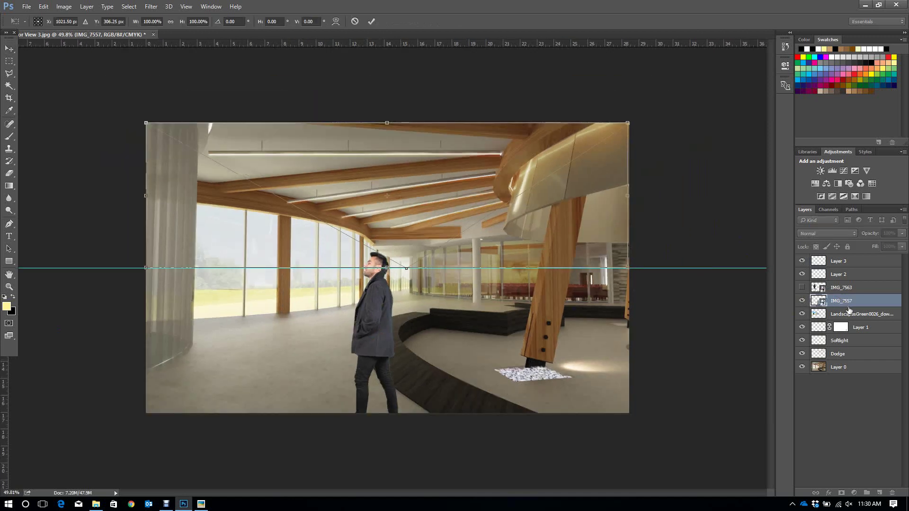
pyautogui.press('Return')
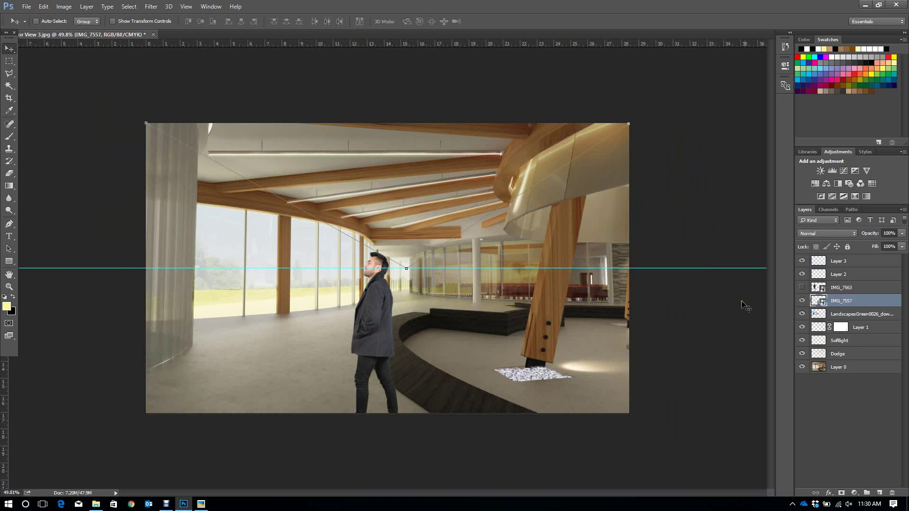
pyautogui.click(802, 301)
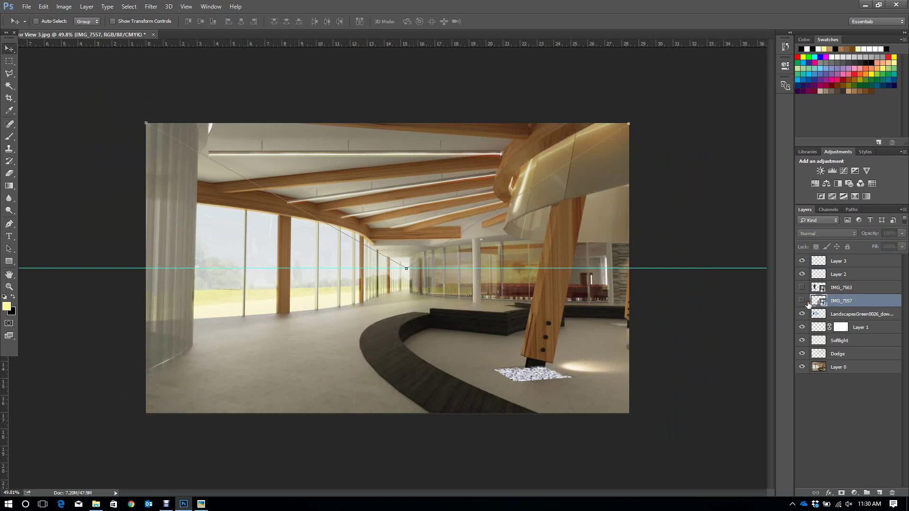
pyautogui.click(802, 301)
pyautogui.hotkey('ctrl', 't')
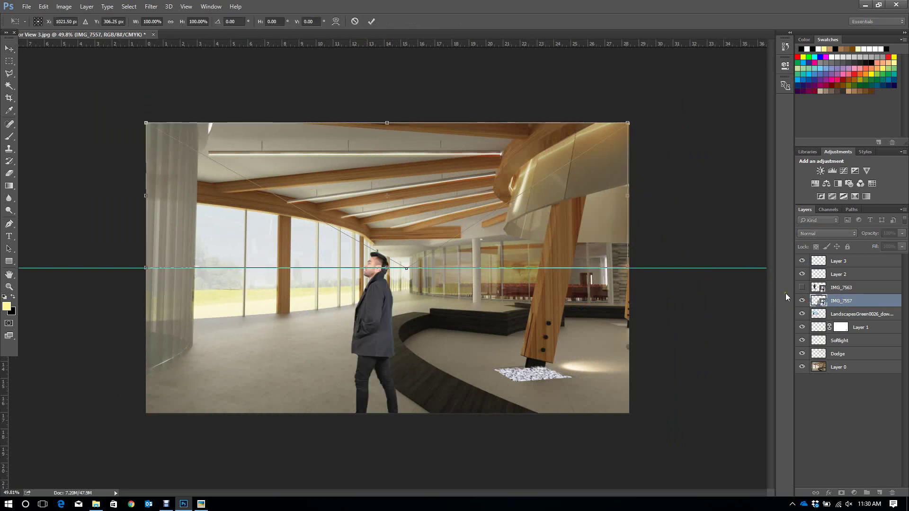
pyautogui.press('Escape')
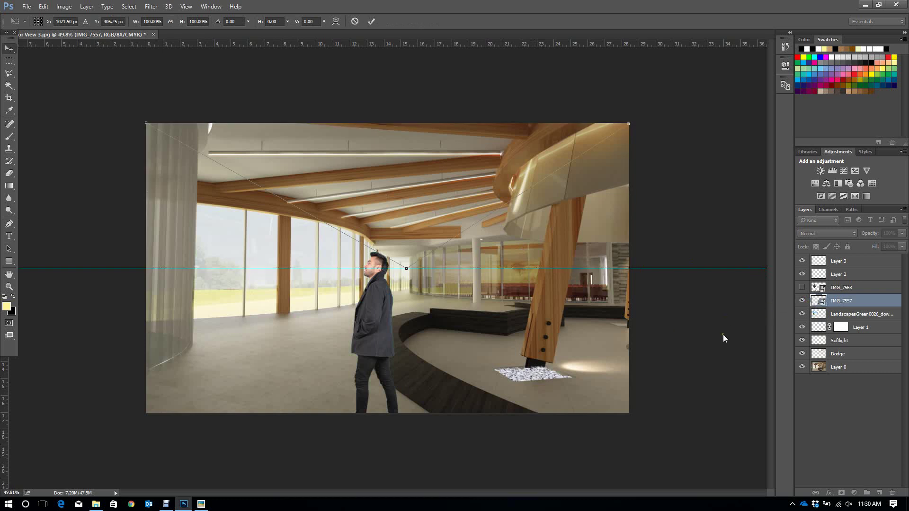
# Move the walking man of IMG_7557 up and left so that his whole figure stands on the floor beside the curved bench
pyautogui.moveTo(531, 374); pyautogui.dragTo(485, 348)
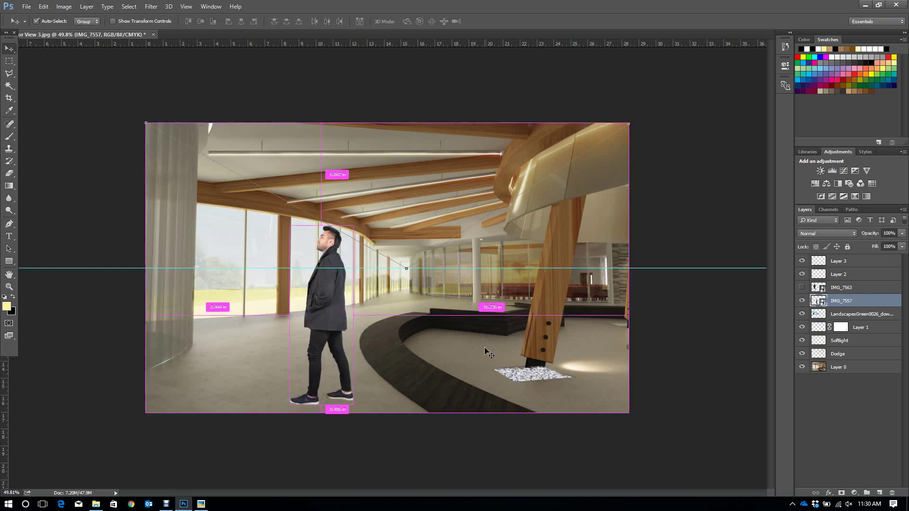
pyautogui.hotkey('ctrl', 't')
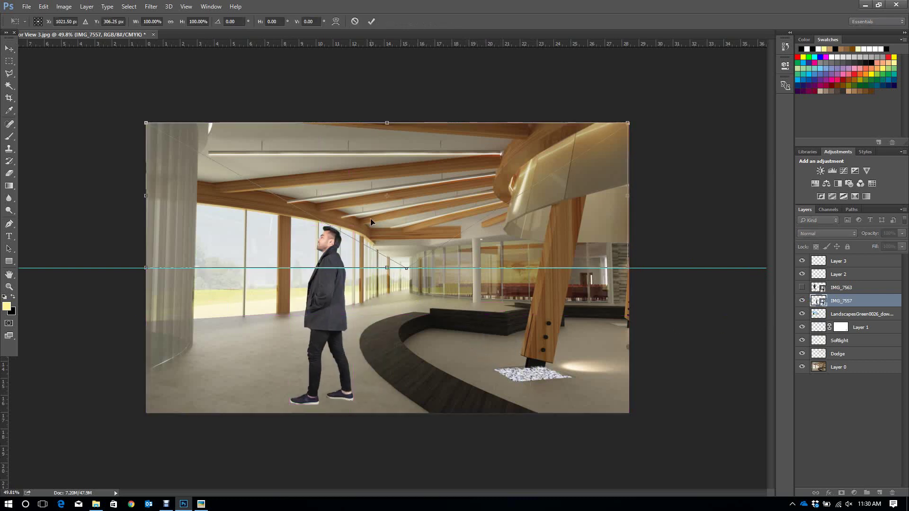
pyautogui.press('Return')
# Hide the IMG_7557 layer, then show and select the IMG_7563 layer with the standing man
pyautogui.click(801, 301)
pyautogui.click(801, 288)
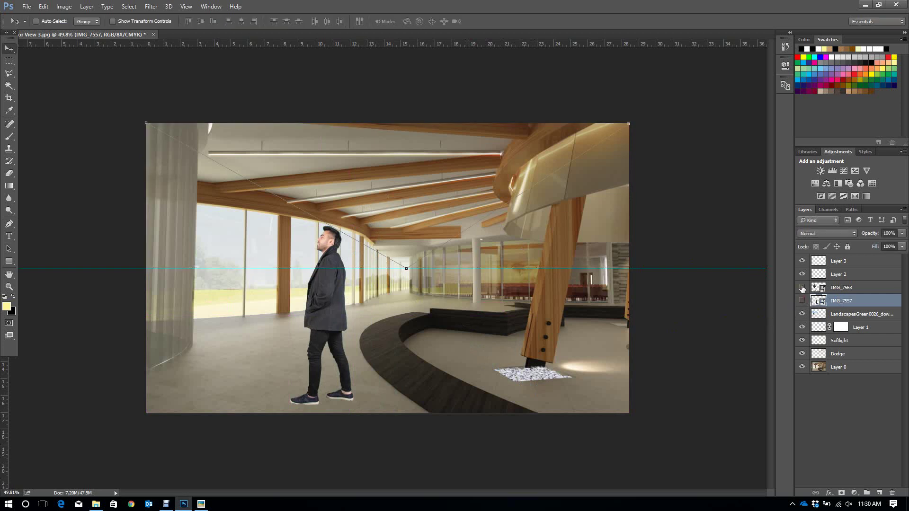
pyautogui.click(830, 290)
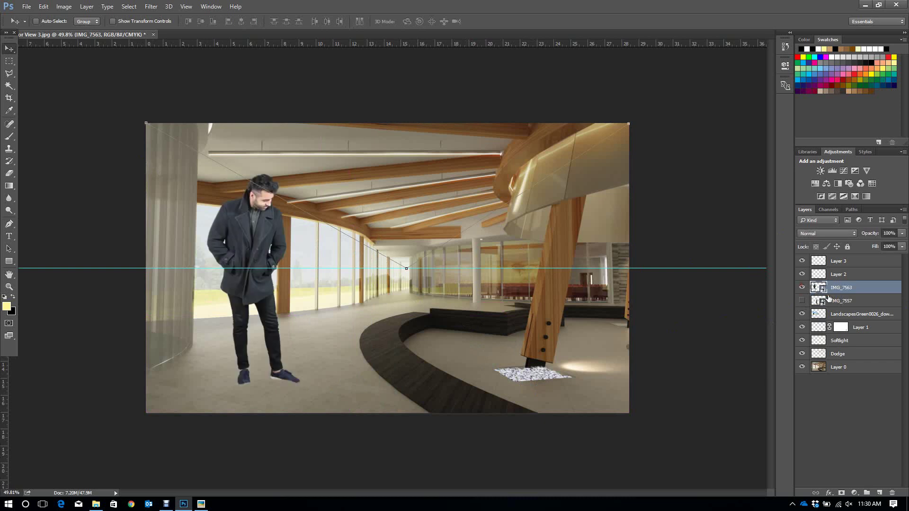
pyautogui.hotkey('ctrl', 't')
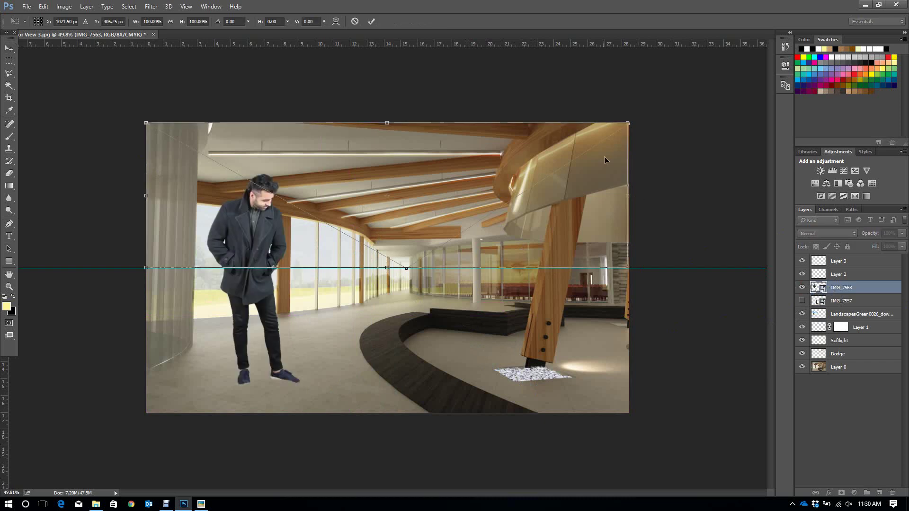
pyautogui.moveTo(629, 123); pyautogui.dragTo(506, 160)
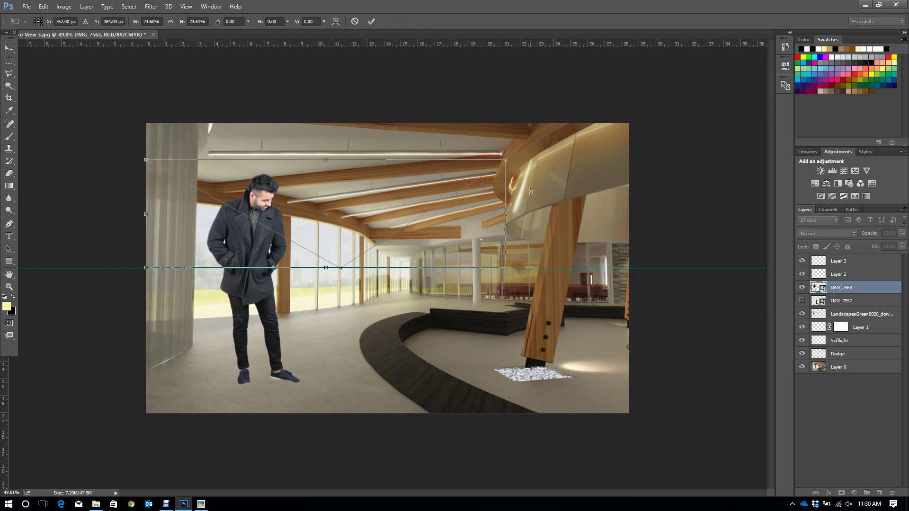
pyautogui.hotkey('ctrl', 't')
pyautogui.click(532, 198)
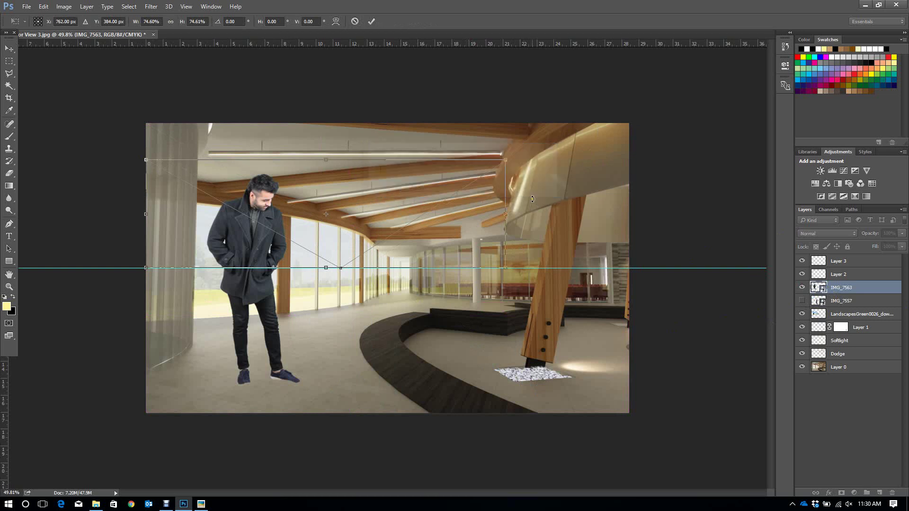
pyautogui.press('Return')
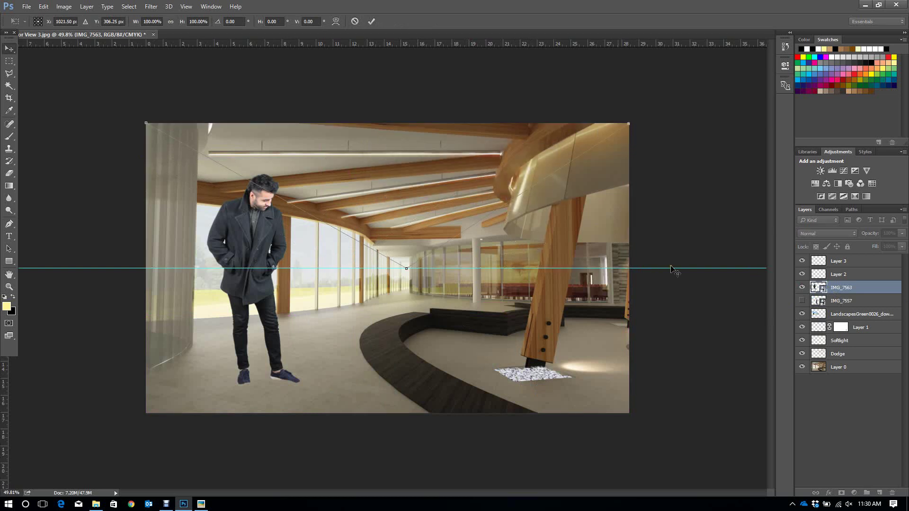
# Hide Layer 3 and Layer 2, check the options for the pen path, and show both layers again
pyautogui.click(802, 262)
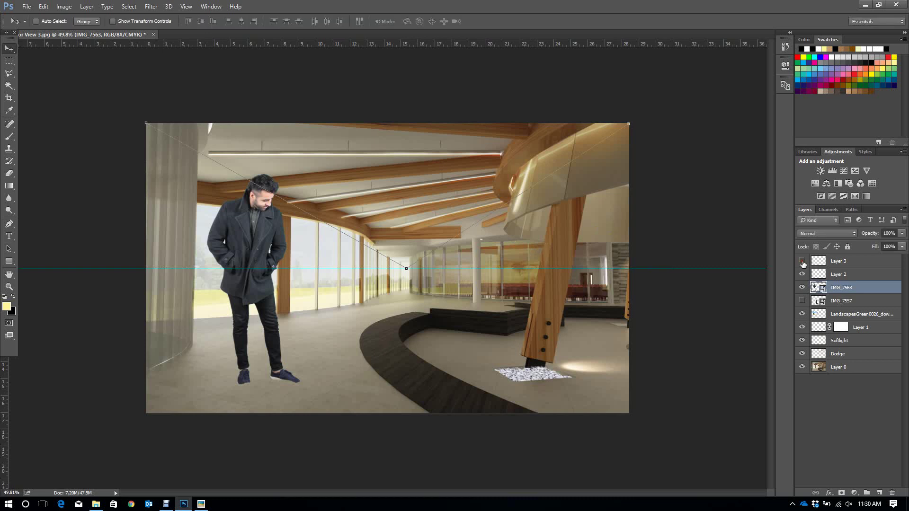
pyautogui.click(804, 274)
pyautogui.click(838, 262)
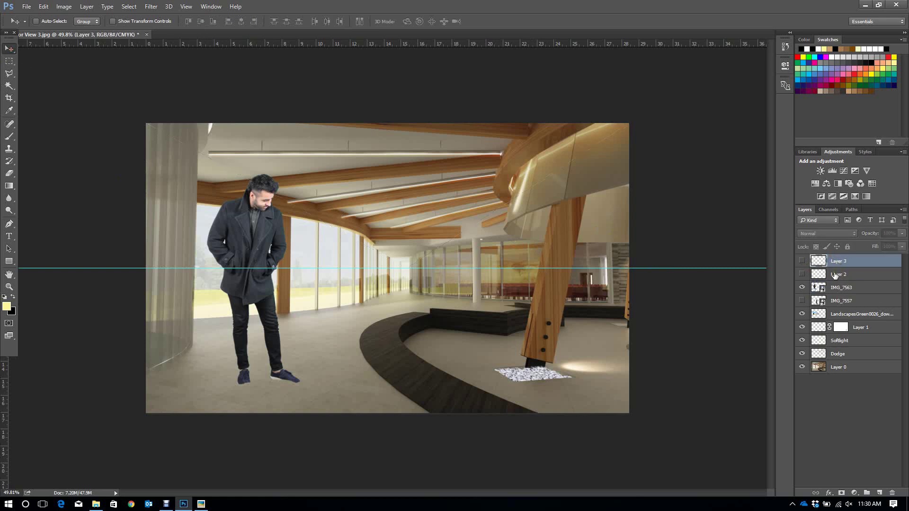
pyautogui.rightClick(438, 223)
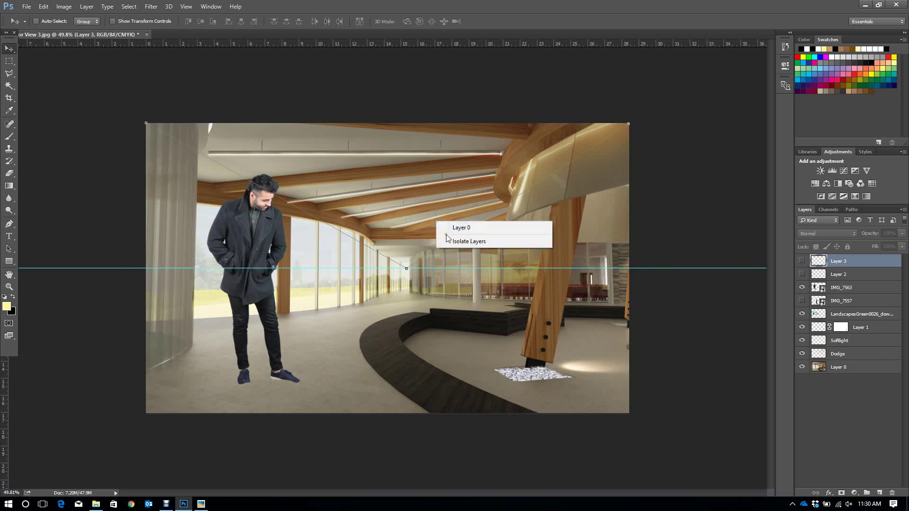
pyautogui.click(448, 231)
pyautogui.click(10, 225)
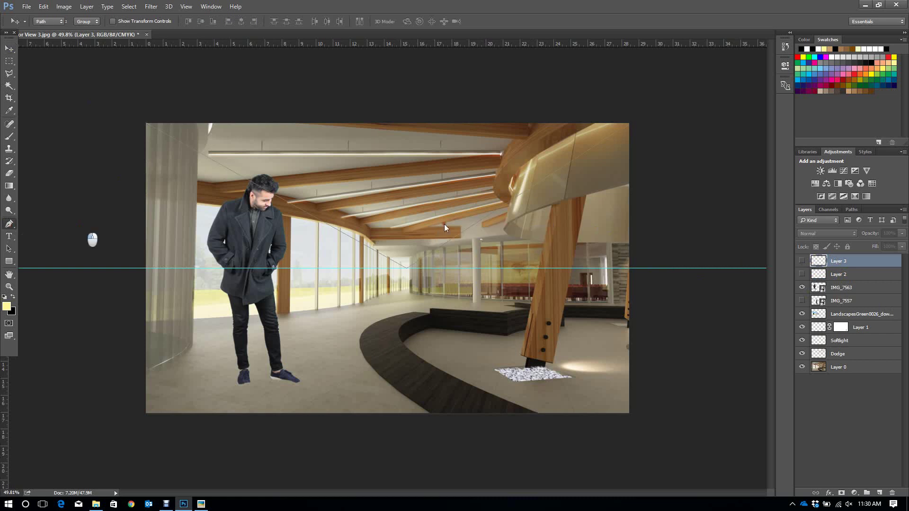
pyautogui.rightClick(459, 233)
pyautogui.rightClick(460, 233)
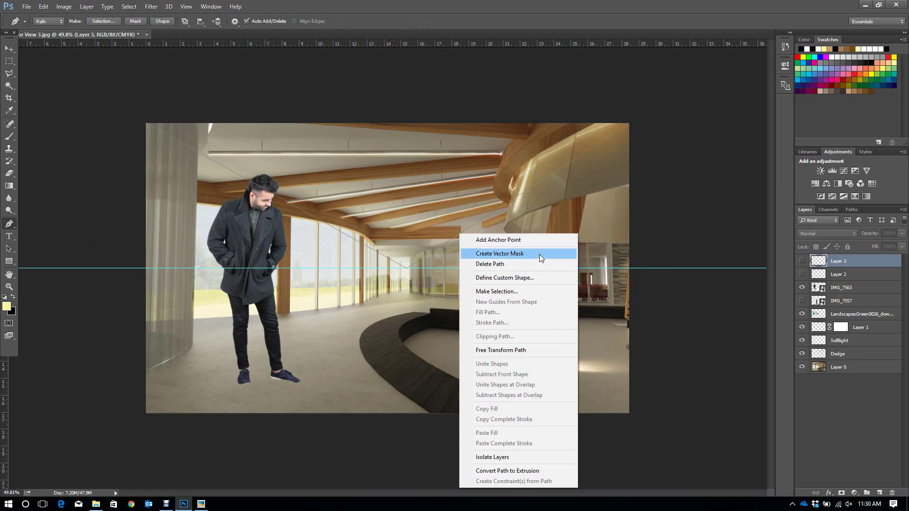
pyautogui.click(543, 278)
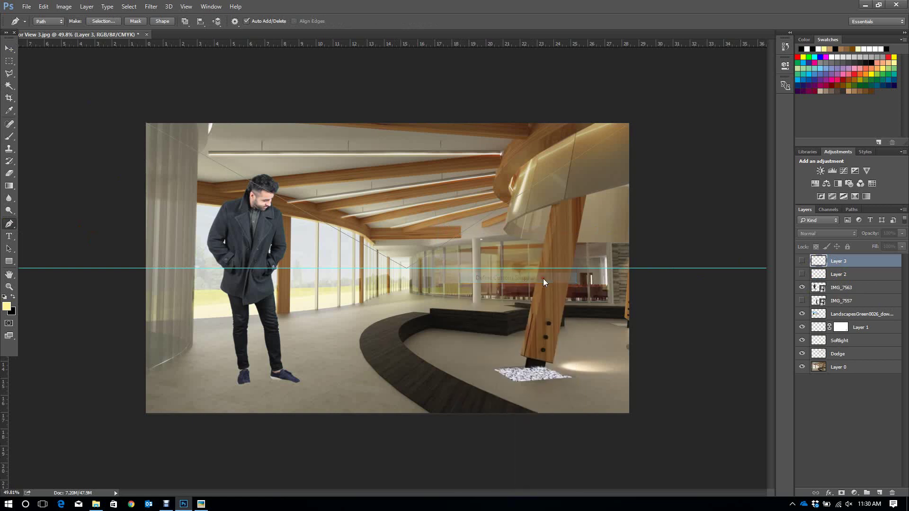
pyautogui.click(557, 170)
pyautogui.click(802, 261)
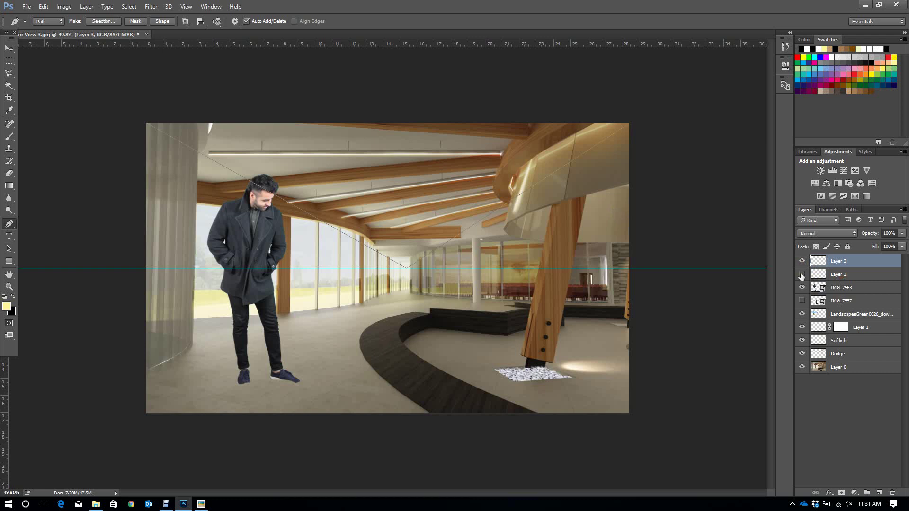
pyautogui.click(802, 275)
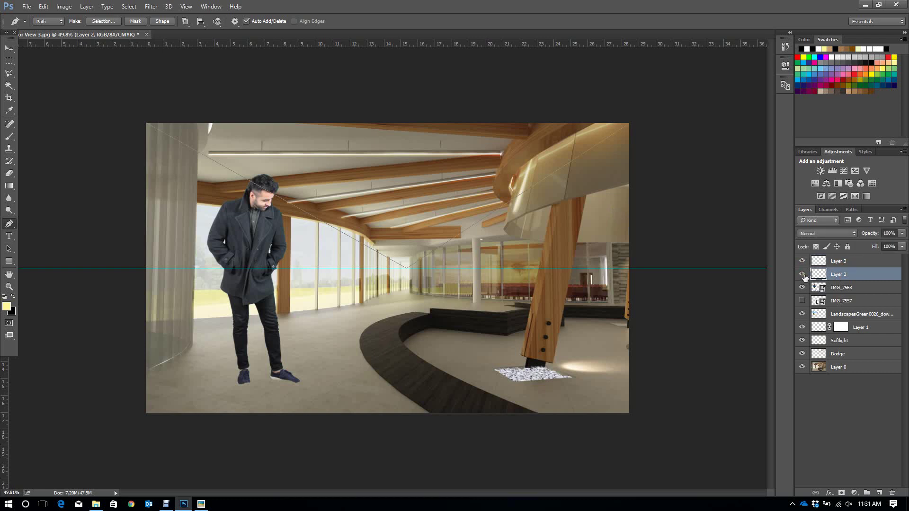
pyautogui.click(854, 290)
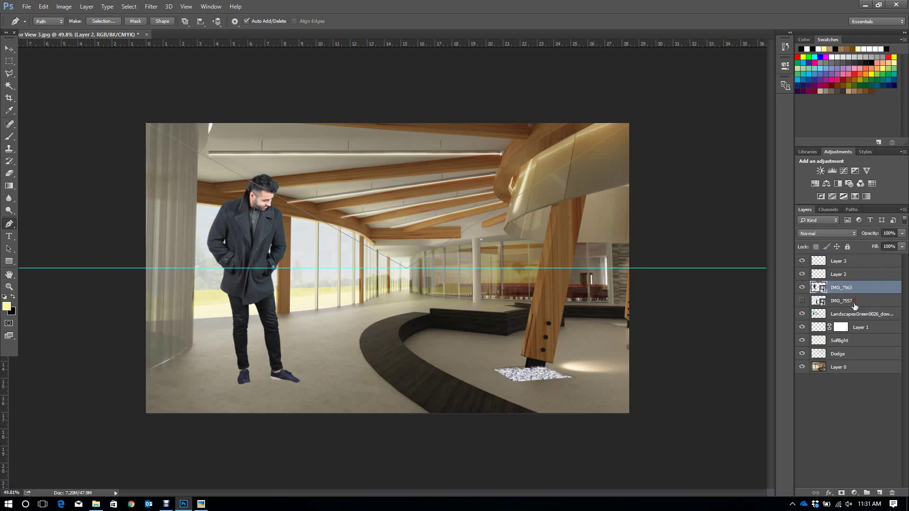
pyautogui.hotkey('ctrl', 't')
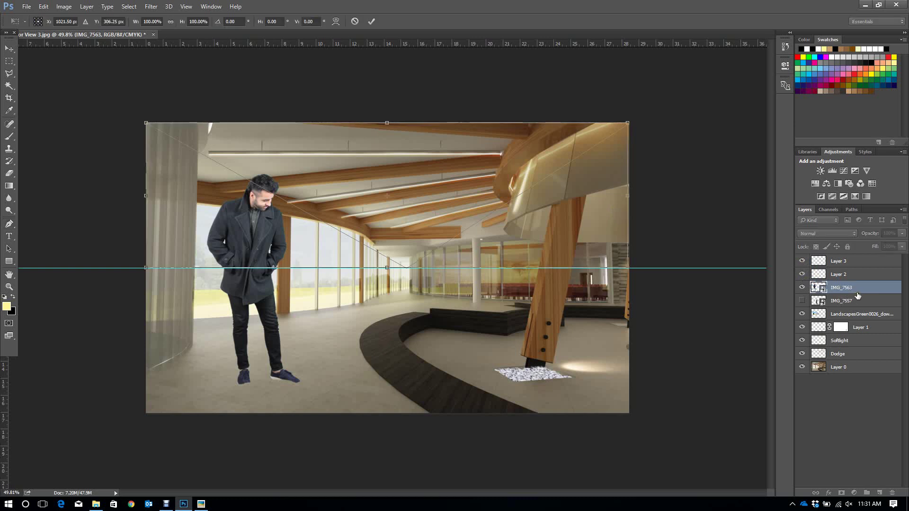
pyautogui.press('Return')
pyautogui.press('p')
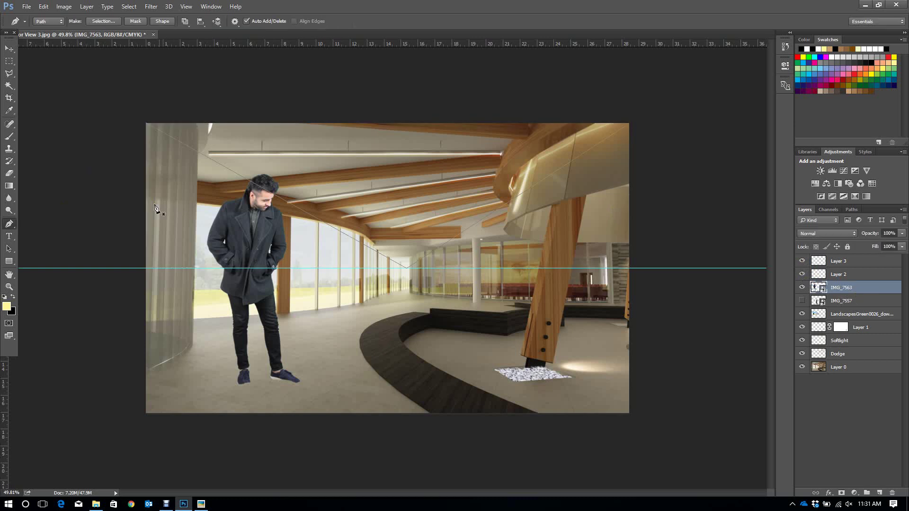
pyautogui.rightClick(279, 198)
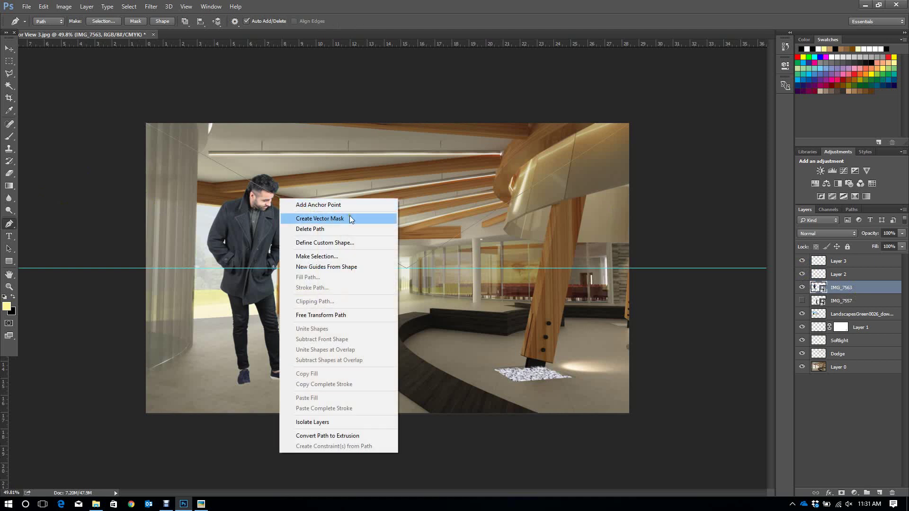
pyautogui.click(352, 268)
pyautogui.hotkey('ctrl', 'z')
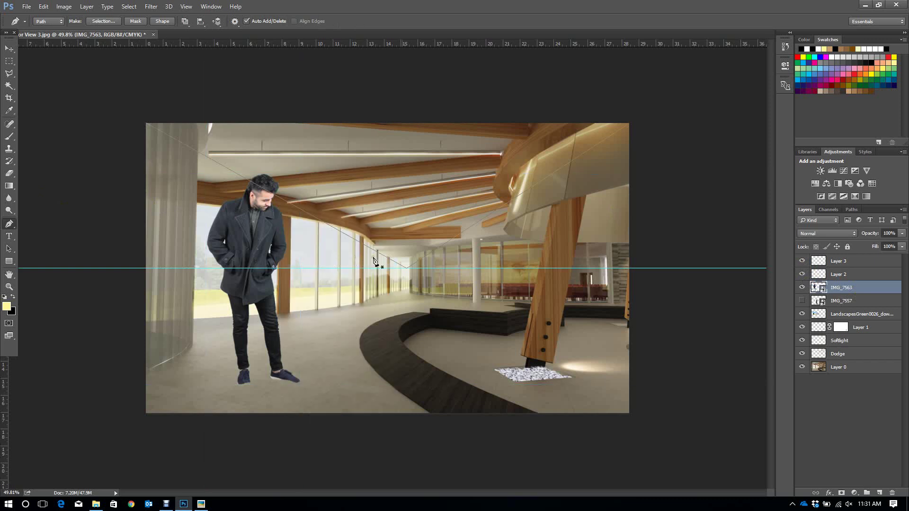
# Delete the perspective pen path together with the empty Layer 3
pyautogui.click(831, 274)
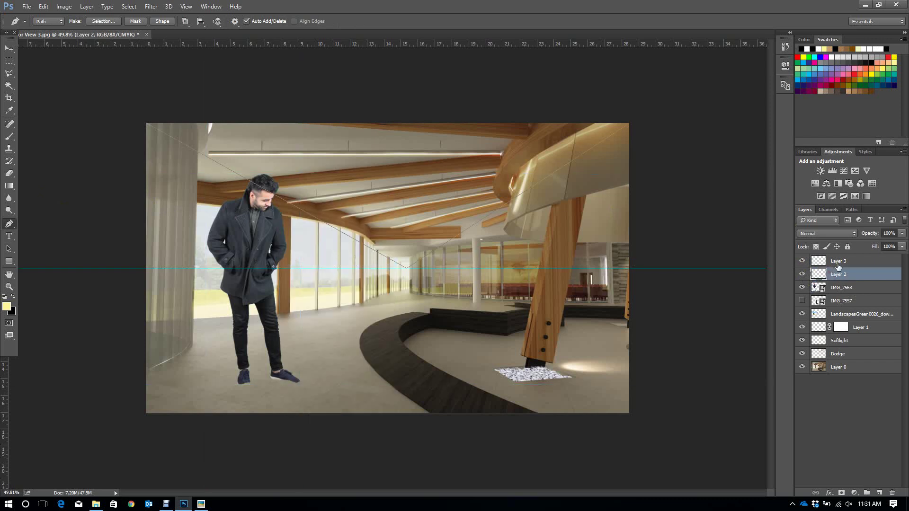
pyautogui.click(839, 266)
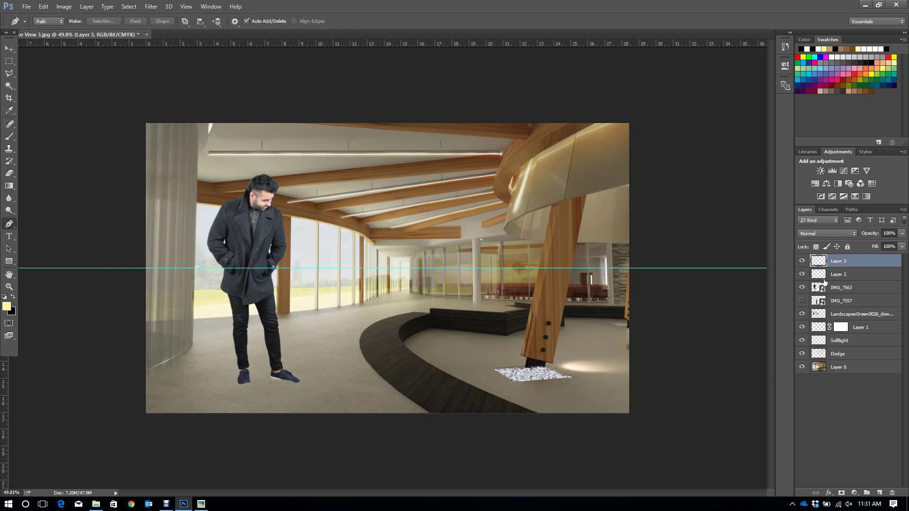
pyautogui.press('Delete')
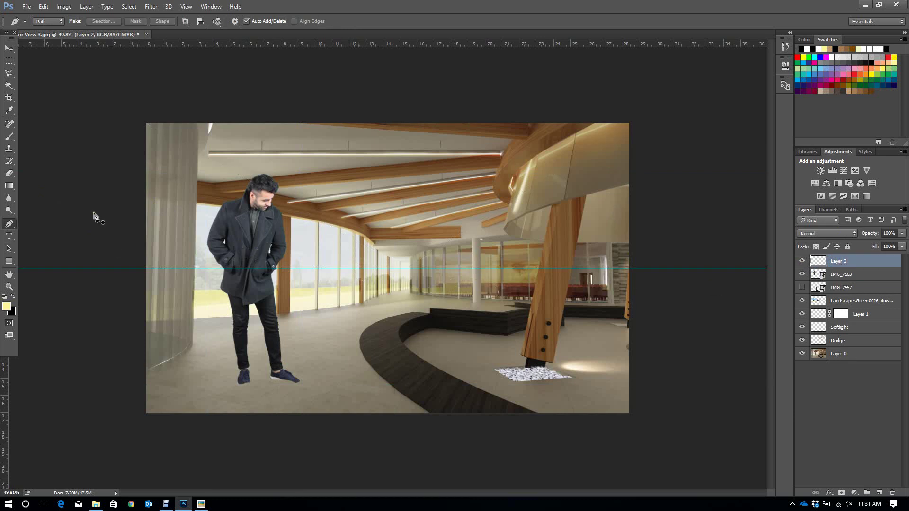
# Scale the standing man of IMG_7563 to about 72% and place him on the floor in front of the windows
pyautogui.click(9, 49)
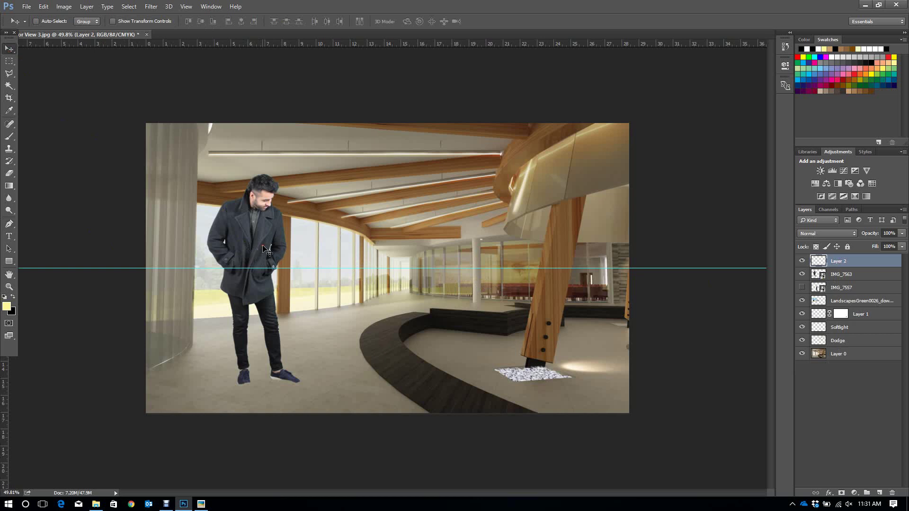
pyautogui.hotkey('ctrl', 't')
pyautogui.press('Return')
pyautogui.hotkey('alt', '[')
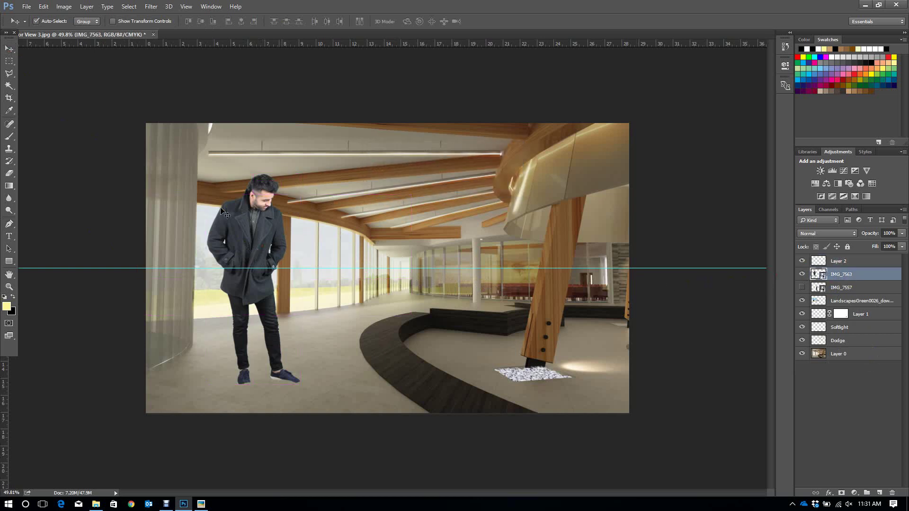
pyautogui.hotkey('ctrl', 't')
pyautogui.moveTo(361, 138); pyautogui.dragTo(333, 180)
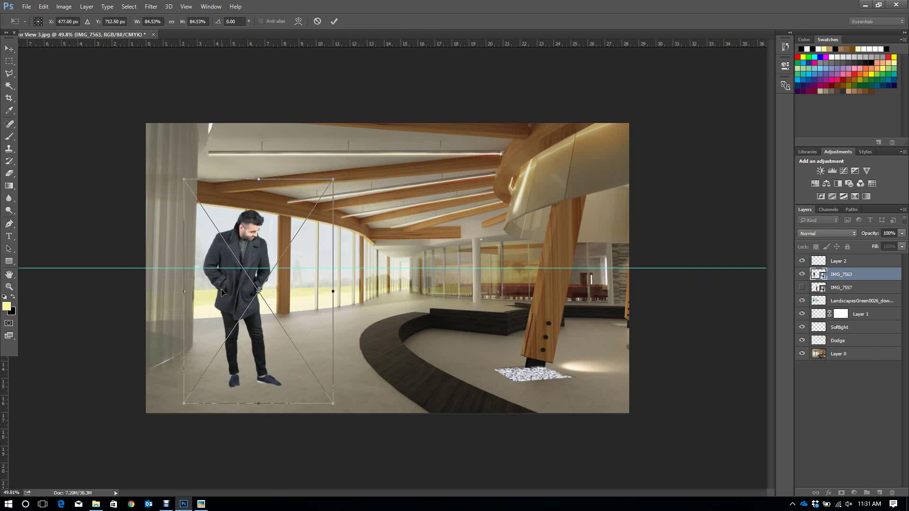
pyautogui.moveTo(222, 292); pyautogui.dragTo(262, 295)
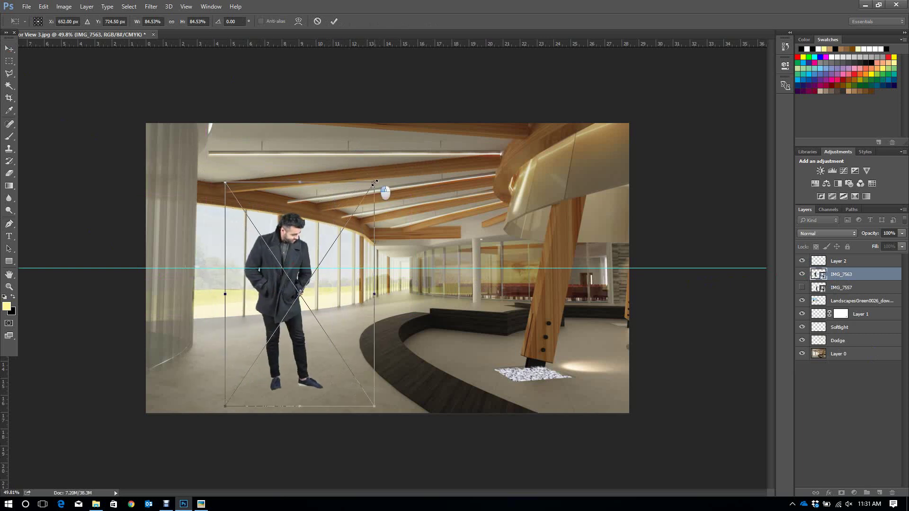
pyautogui.moveTo(375, 183); pyautogui.dragTo(353, 214)
pyautogui.moveTo(289, 310); pyautogui.dragTo(297, 295)
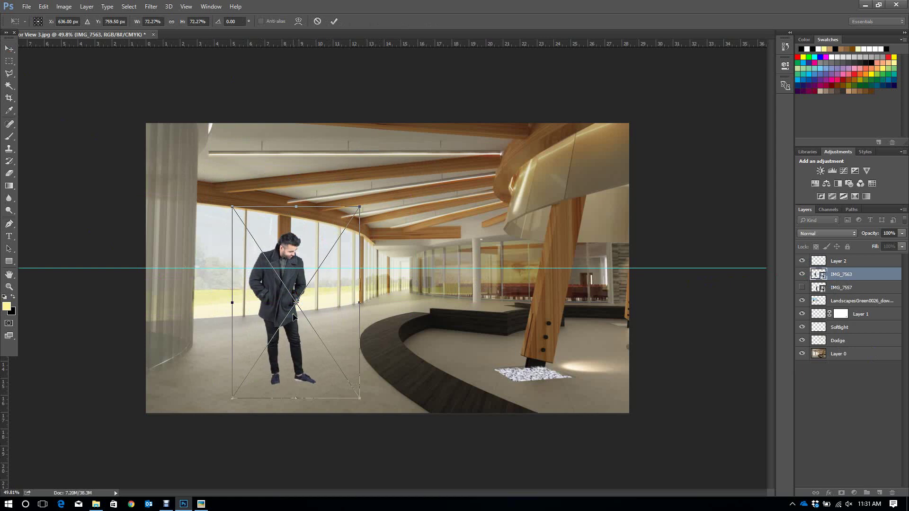
pyautogui.press('Return')
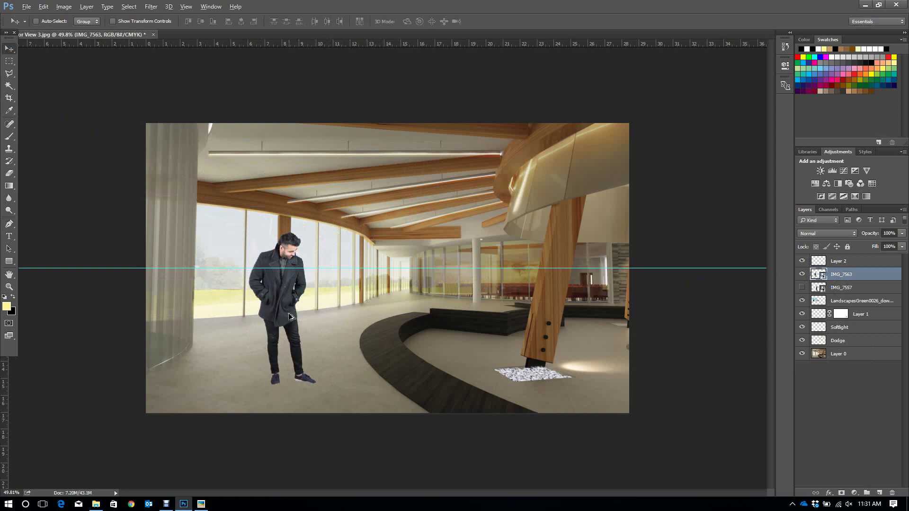
# Duplicate the IMG_7563 man, flip the copy horizontally, and place it on the floor beside the slanted timber column
pyautogui.moveTo(290, 317); pyautogui.dragTo(587, 323)
pyautogui.rightClick(588, 323)
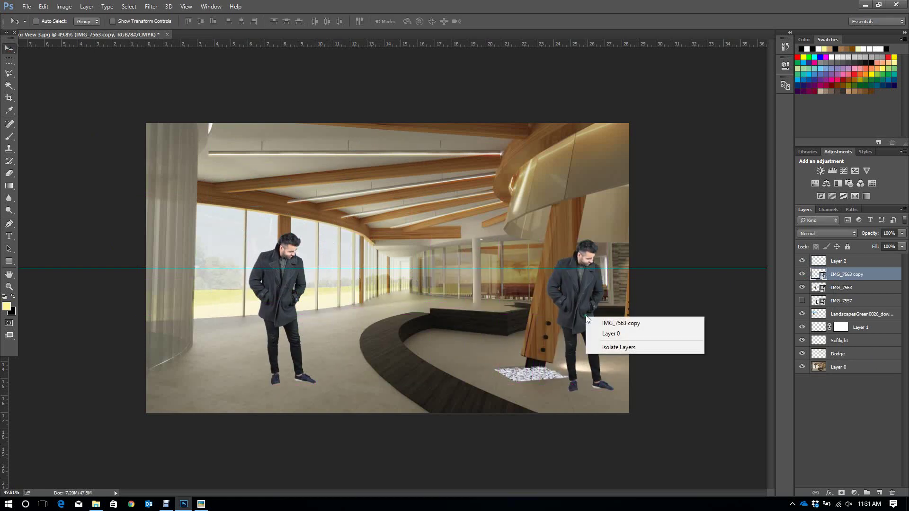
pyautogui.press('Escape')
pyautogui.hotkey('ctrl', 't')
pyautogui.rightClick(578, 307)
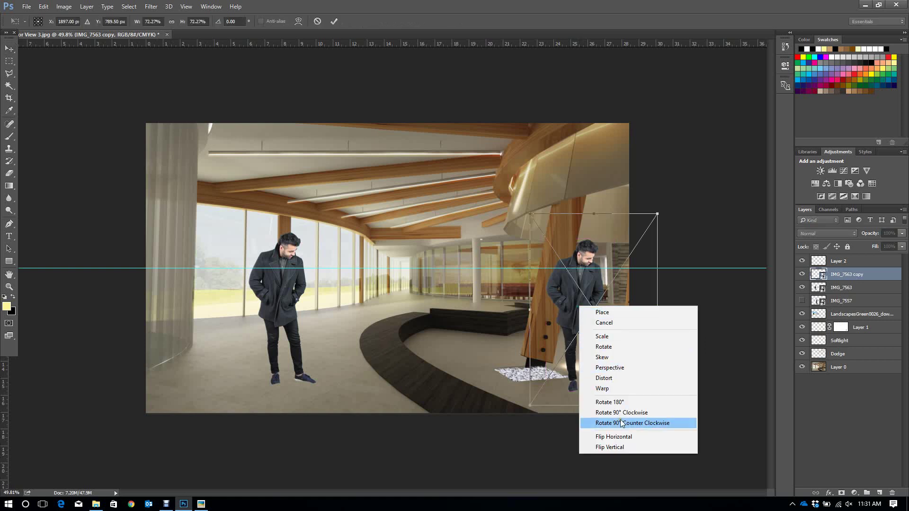
pyautogui.click(623, 438)
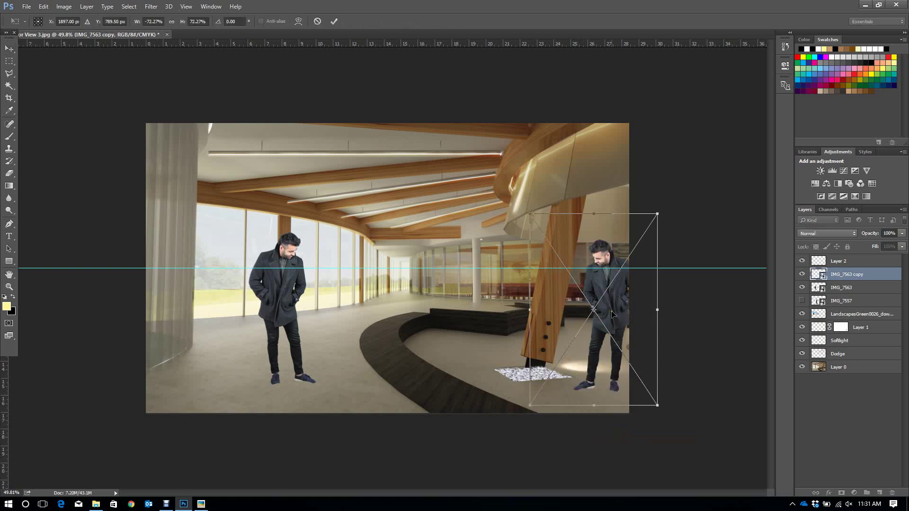
pyautogui.moveTo(606, 295)
pyautogui.mouseDown()
pyautogui.moveTo(599, 287)
pyautogui.moveTo(601, 305)
pyautogui.mouseUp()
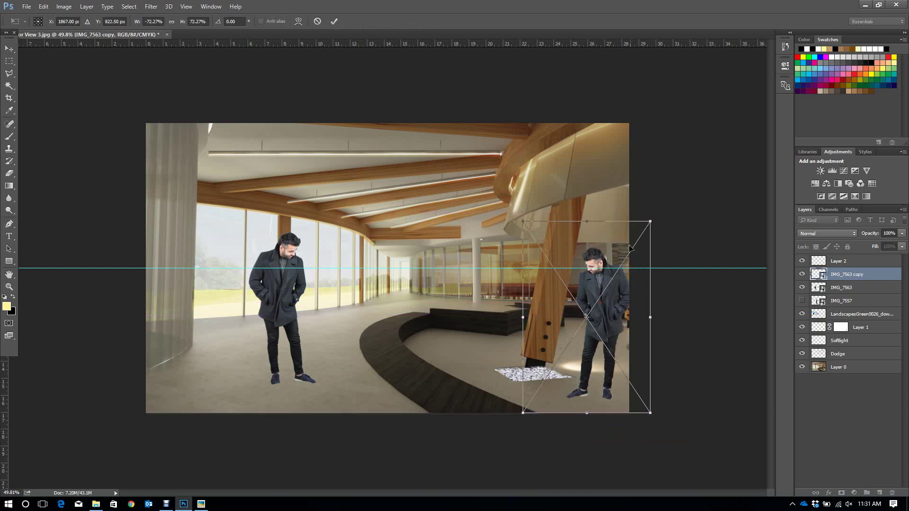
pyautogui.press('Return')
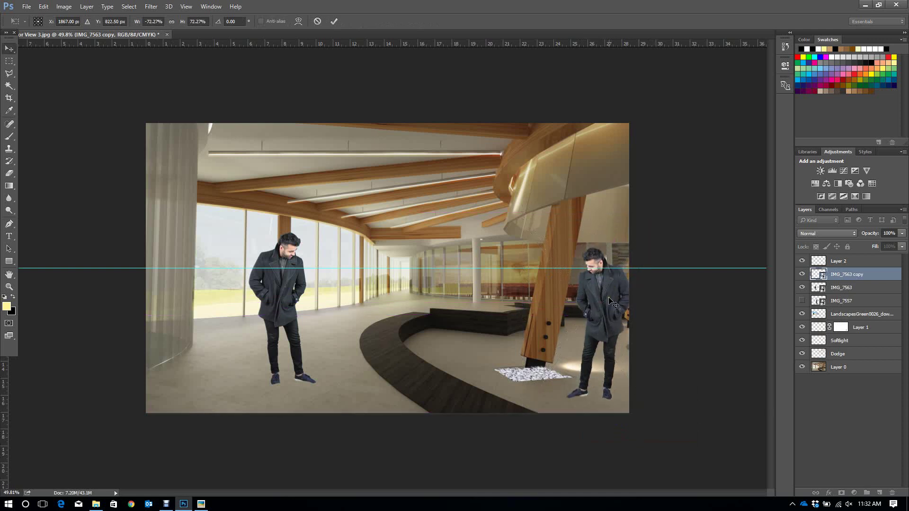
pyautogui.hotkey('ctrl', 'z')
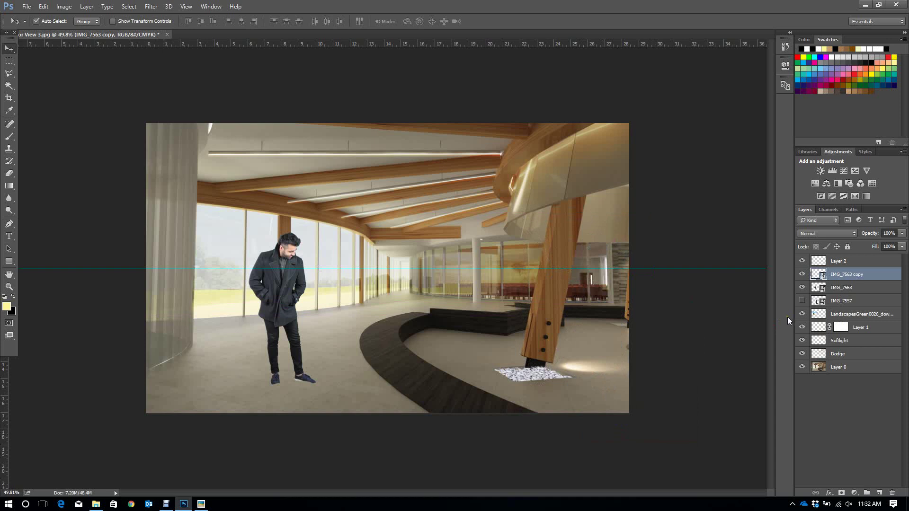
# Show IMG_7557, scale the walking man to about 7.9%, and place him in the background beside the far windows
pyautogui.click(802, 300)
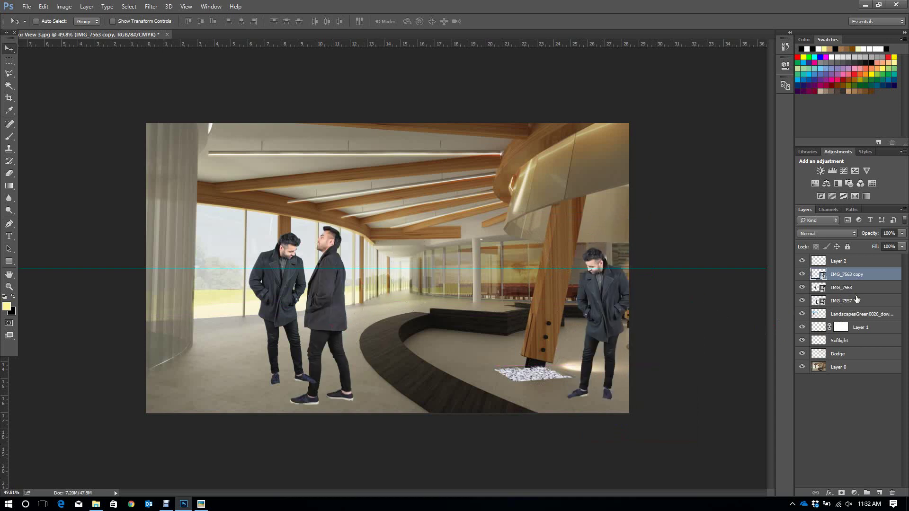
pyautogui.click(857, 299)
pyautogui.moveTo(419, 324); pyautogui.dragTo(478, 239)
pyautogui.hotkey('ctrl', 't')
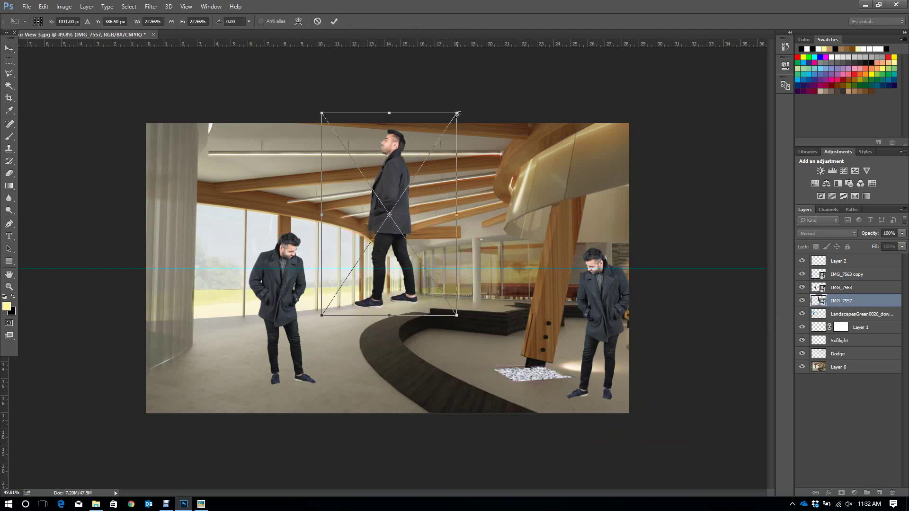
pyautogui.moveTo(457, 114); pyautogui.dragTo(368, 247)
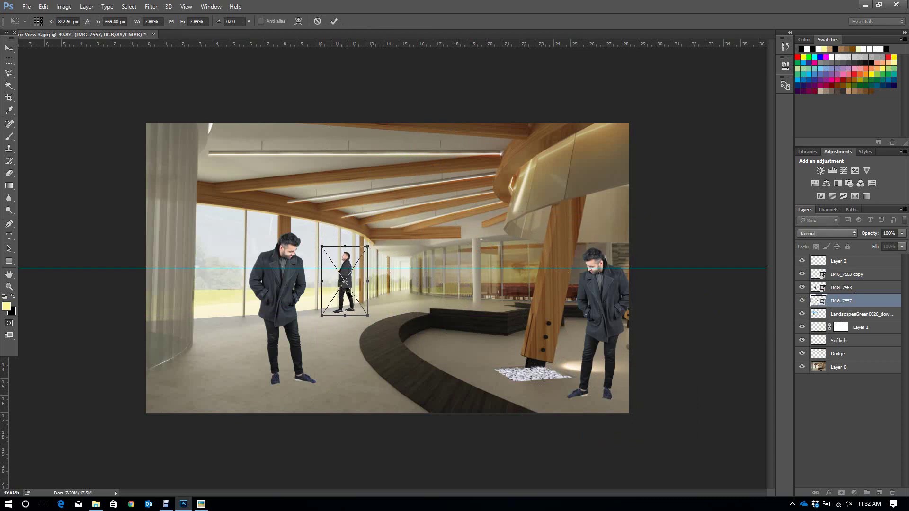
pyautogui.moveTo(348, 294); pyautogui.dragTo(361, 296)
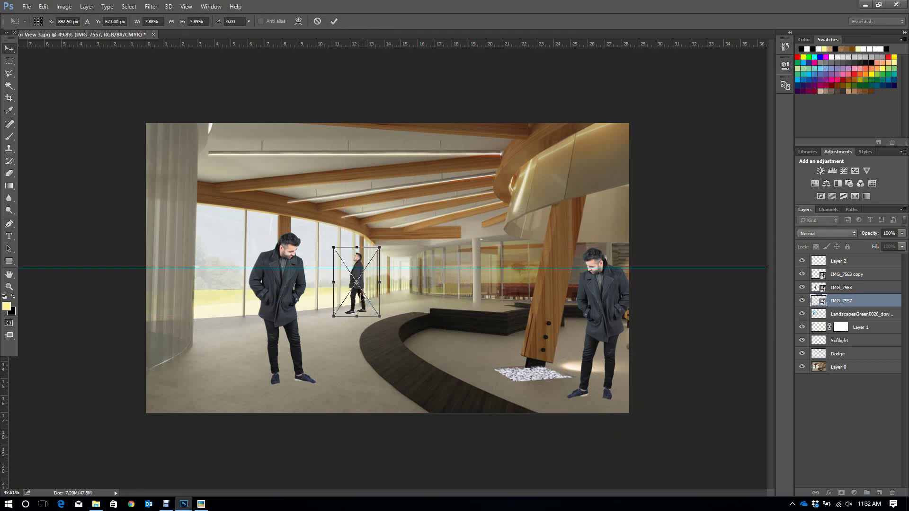
pyautogui.press('Return')
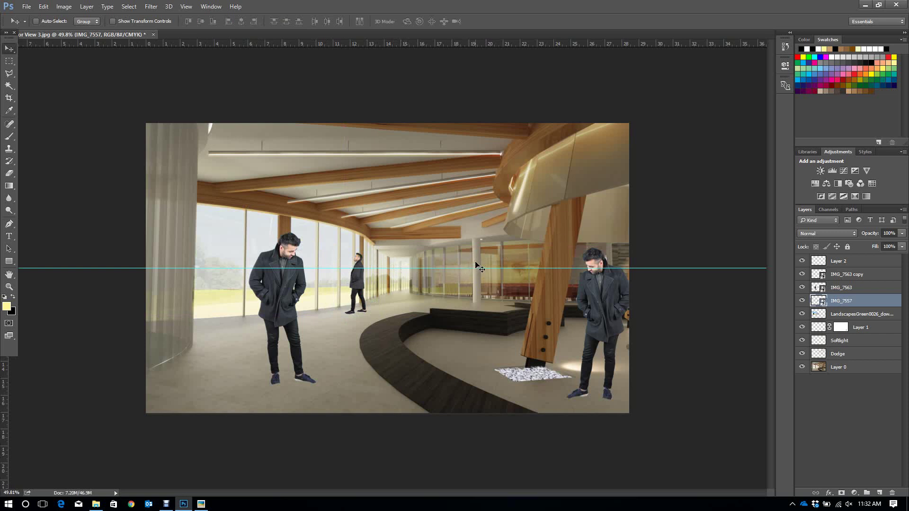
# Hide the IMG_7557, IMG_7563 and IMG_7563 copy layers and select the Dodge layer
pyautogui.click(802, 300)
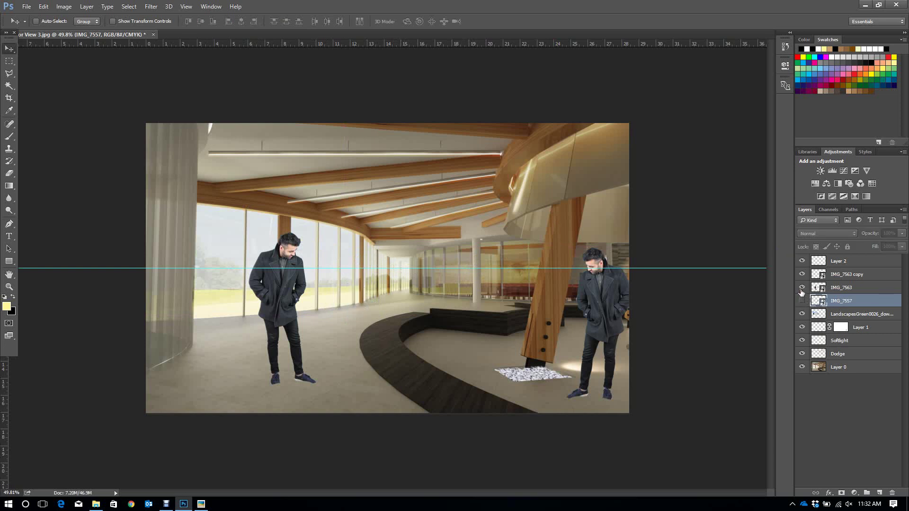
pyautogui.click(802, 287)
pyautogui.click(802, 274)
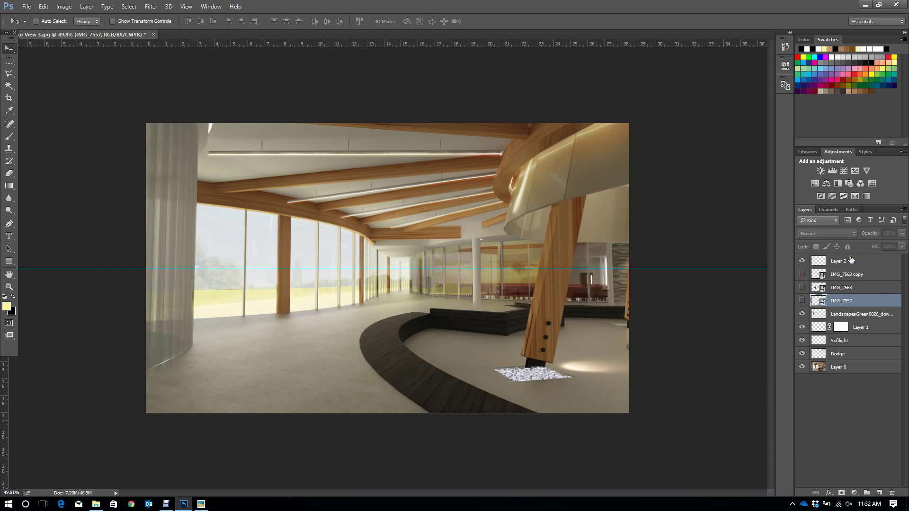
pyautogui.click(857, 354)
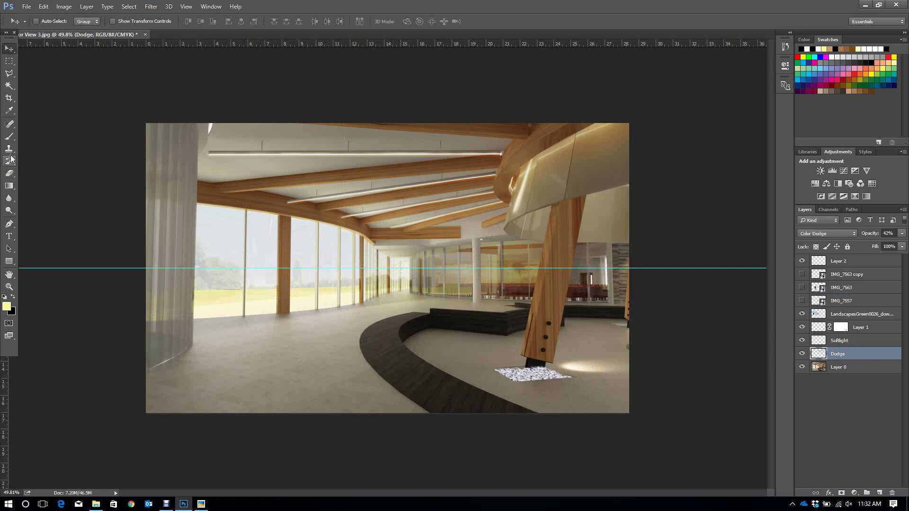
# Set up a soft round 452 px brush in light brown and undo a test stroke over the windows
pyautogui.click(9, 136)
pyautogui.rightClick(371, 196)
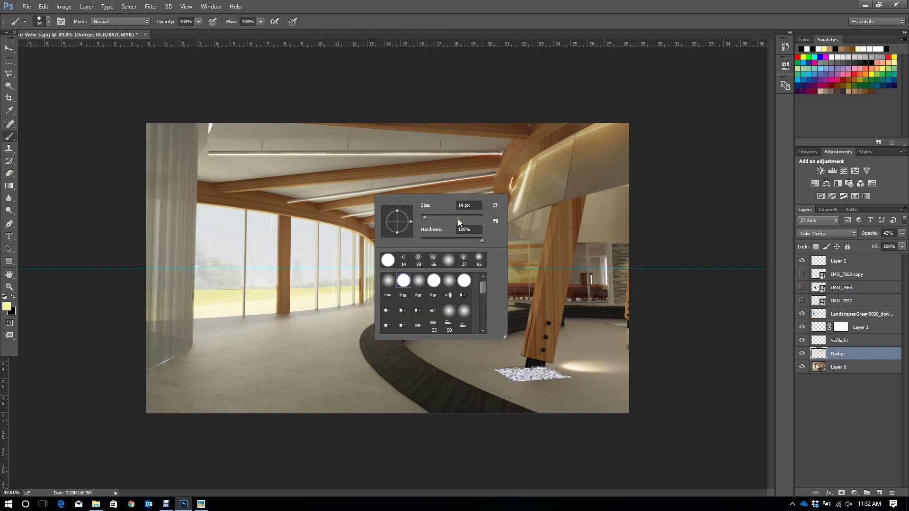
pyautogui.moveTo(458, 218); pyautogui.dragTo(471, 217)
pyautogui.click(388, 280)
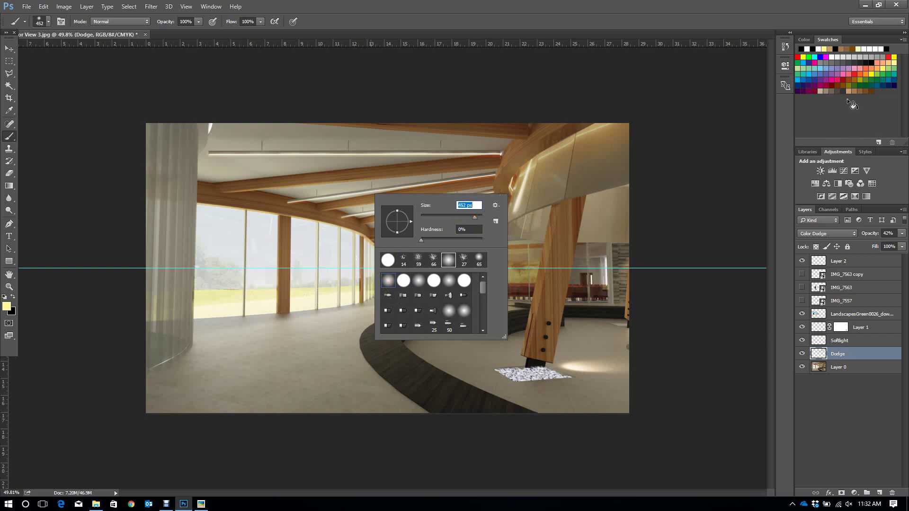
pyautogui.click(863, 91)
pyautogui.moveTo(253, 256)
pyautogui.mouseDown()
pyautogui.moveTo(221, 326)
pyautogui.moveTo(340, 321)
pyautogui.moveTo(338, 303)
pyautogui.mouseUp()
pyautogui.hotkey('ctrl', 'z')
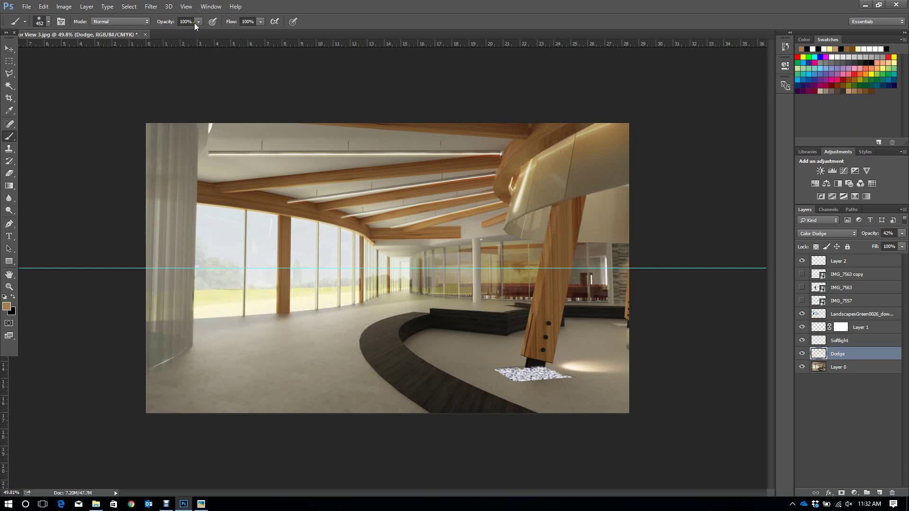
# Paint a darker brown glow over the interior at 13% brush opacity on the Dodge layer and show the three people layers again
pyautogui.press('1')
pyautogui.press('3')
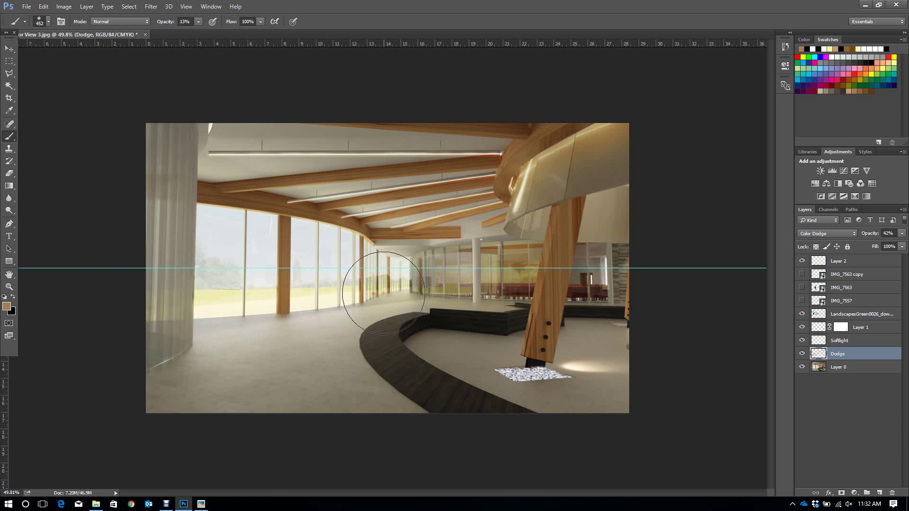
pyautogui.click(860, 89)
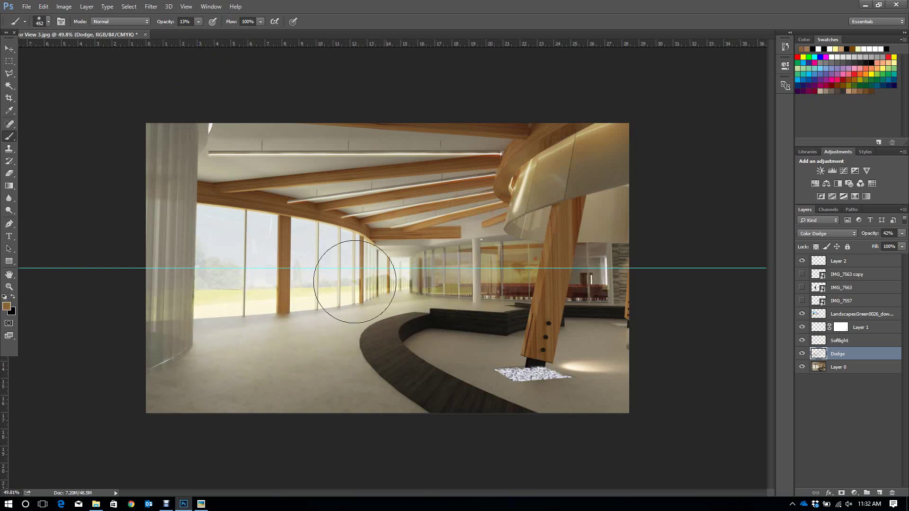
pyautogui.moveTo(355, 282)
pyautogui.mouseDown()
pyautogui.moveTo(555, 305)
pyautogui.moveTo(452, 319)
pyautogui.moveTo(390, 297)
pyautogui.moveTo(422, 307)
pyautogui.mouseUp()
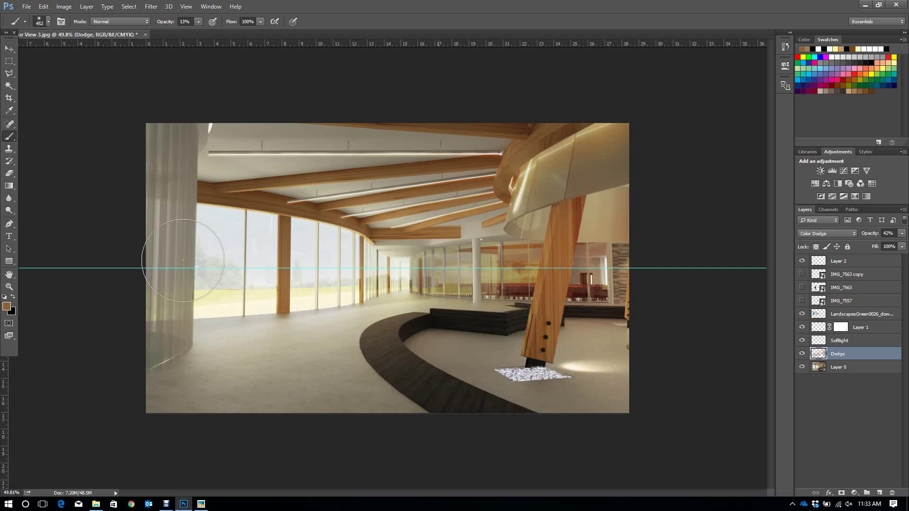
pyautogui.moveTo(803, 301); pyautogui.dragTo(803, 275)
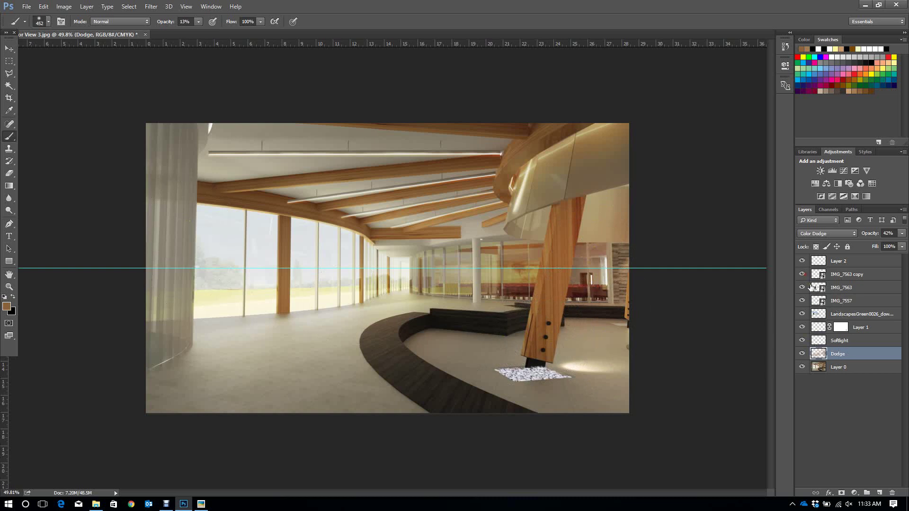
pyautogui.click(9, 49)
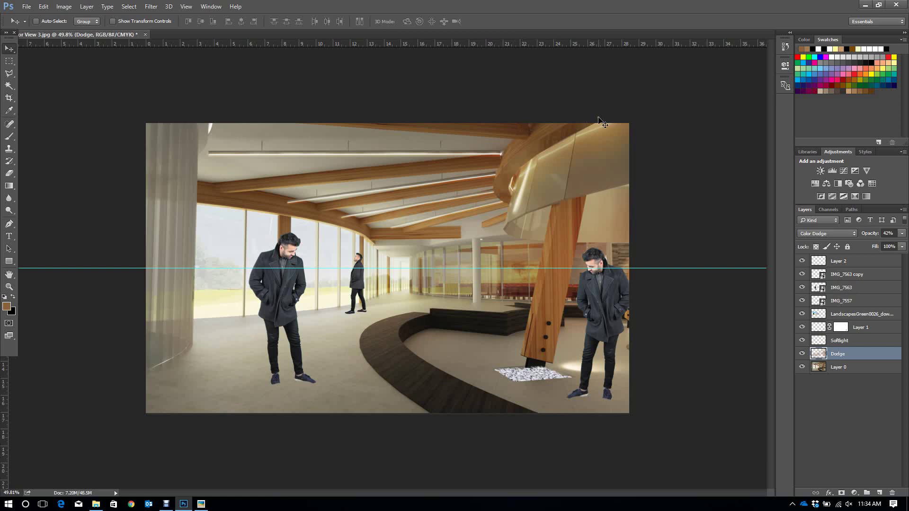
# Close the rendering document, quit Photoshop, and close the Images folder window
pyautogui.click(146, 34)
pyautogui.click(468, 191)
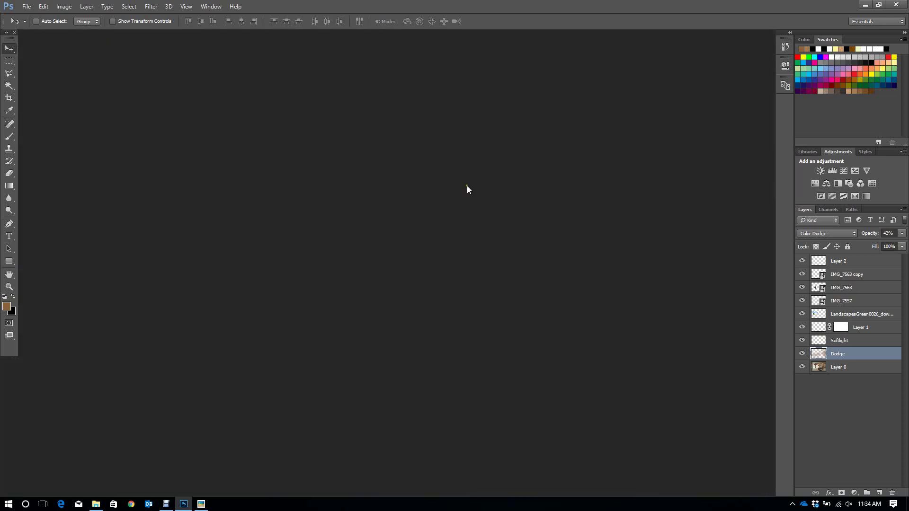
pyautogui.click(896, 6)
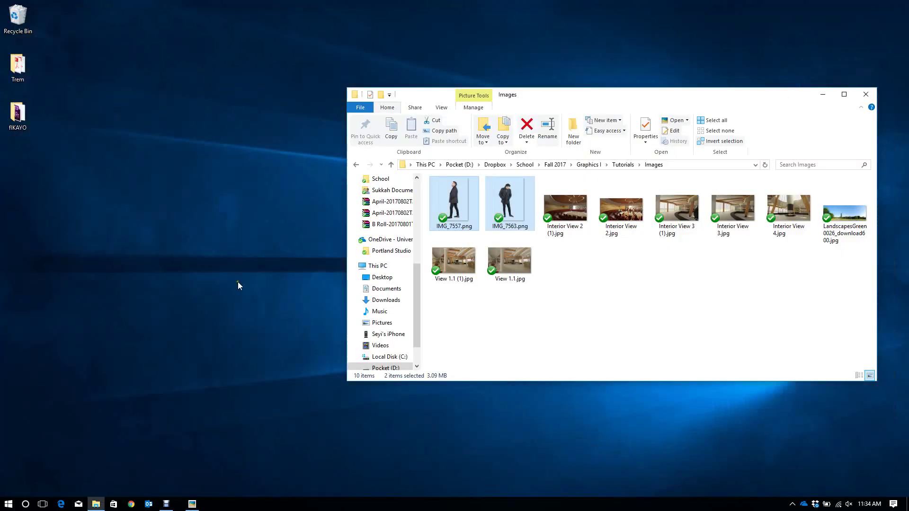
pyautogui.click(866, 94)
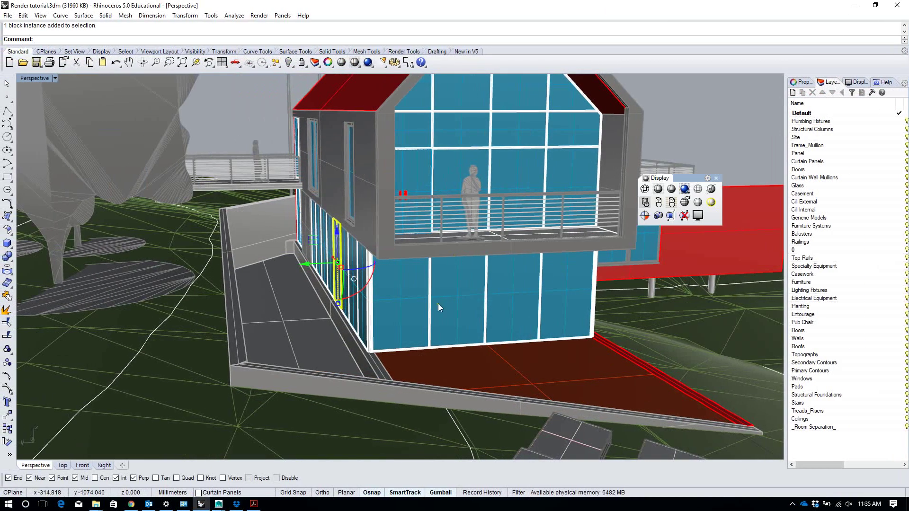
# Switch to Chrome and review the landscape background texture results and the Evermotion electronics model catalogue
pyautogui.click(135, 503)
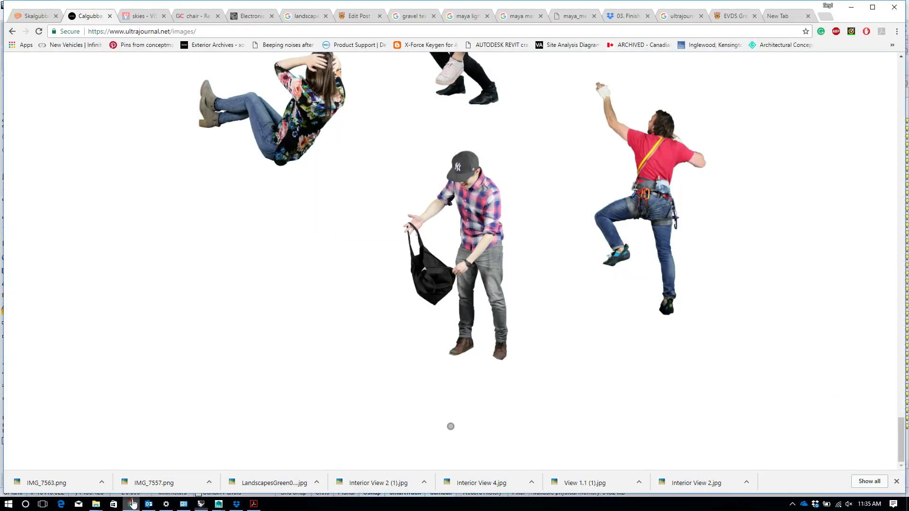
pyautogui.click(301, 19)
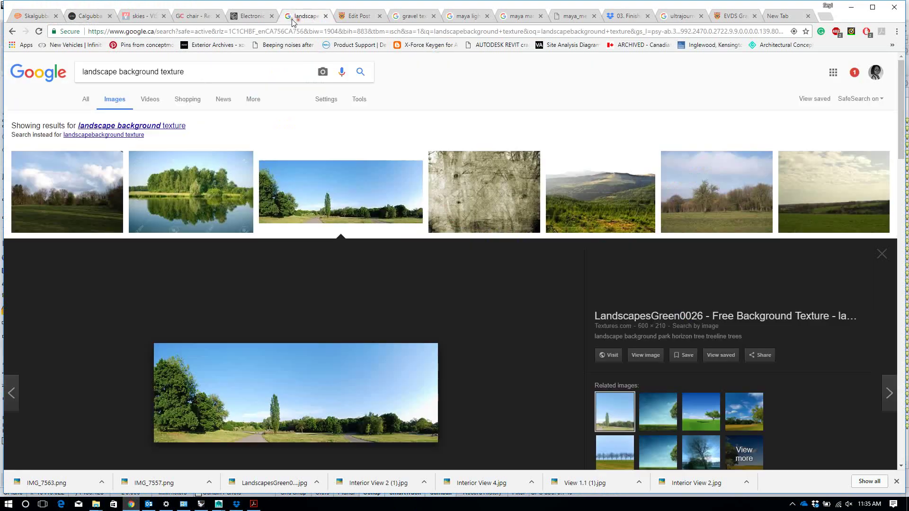
pyautogui.click(258, 19)
pyautogui.scroll(5, 454, 136)
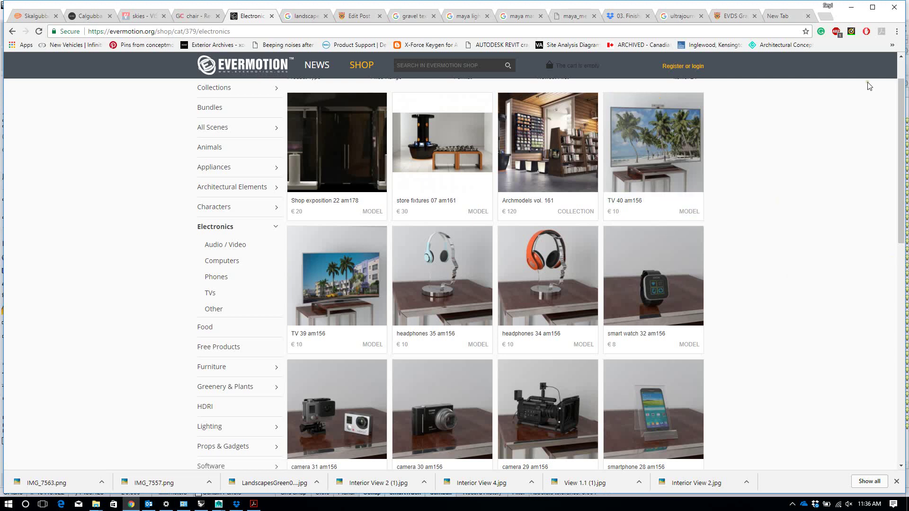
# Open dezcontrast.com in a new browser tab and look through its home page down to the Recent Projects gallery
pyautogui.click(826, 16)
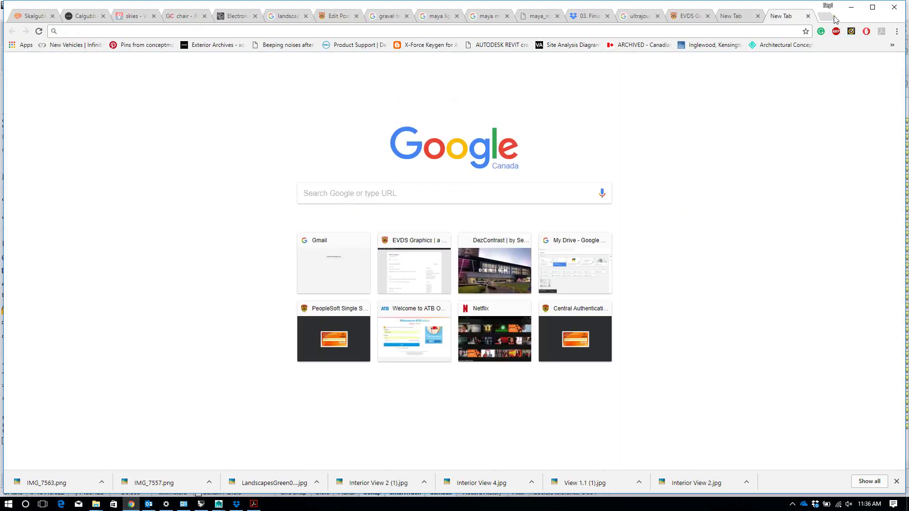
pyautogui.write('dezcontrast.com')
pyautogui.press('Return')
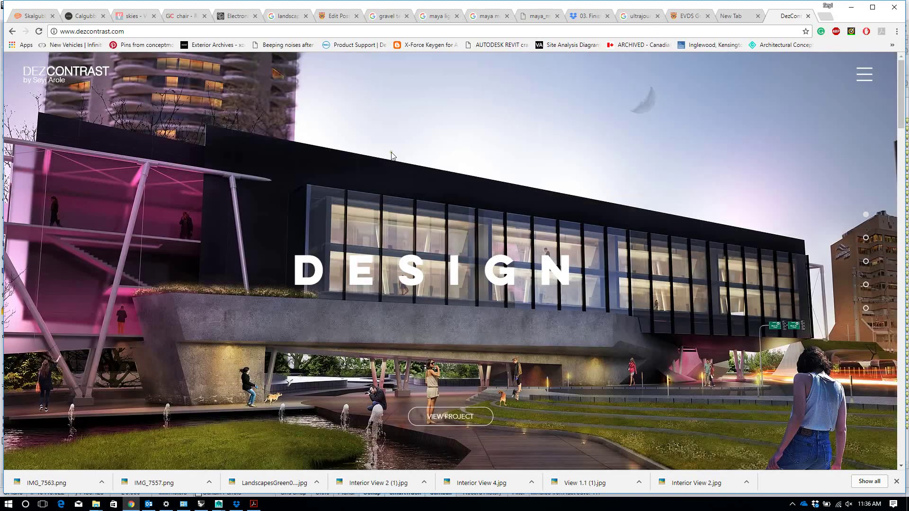
pyautogui.scroll(-1, 485, 251)
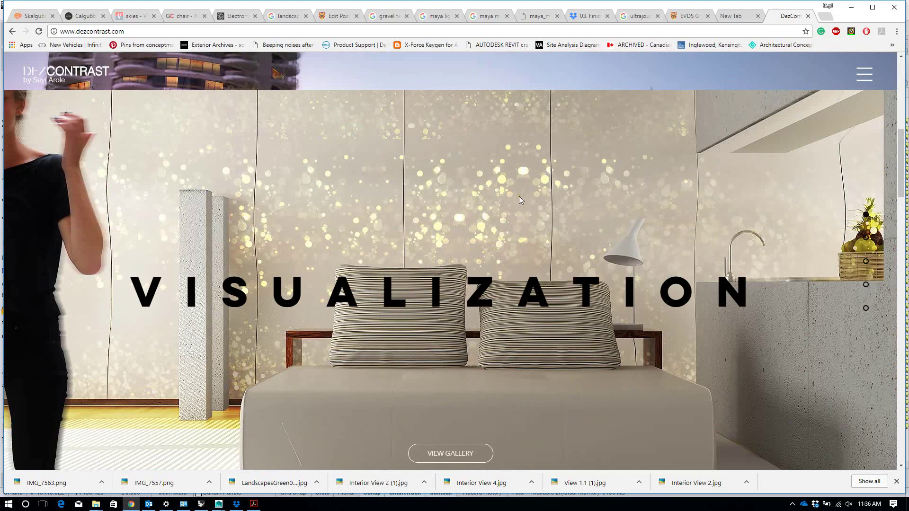
pyautogui.scroll(-1, 477, 217)
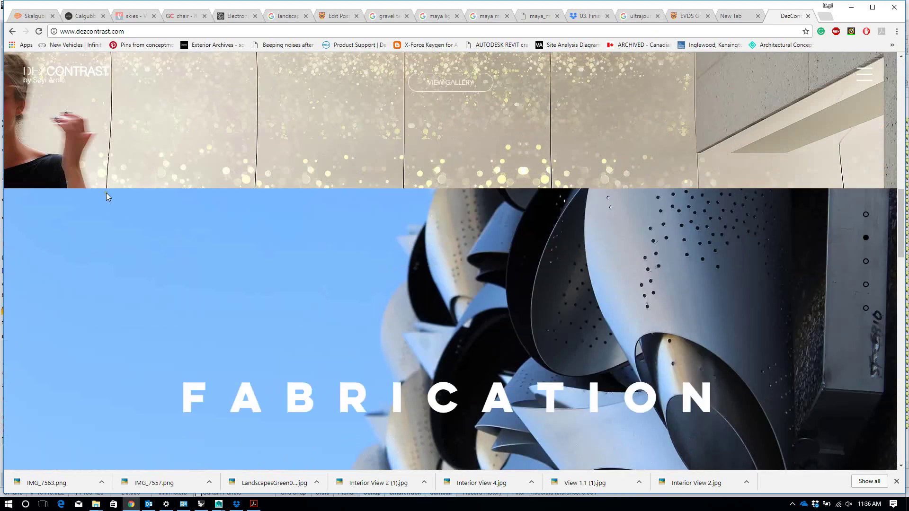
pyautogui.scroll(-1, 108, 195)
pyautogui.scroll(-1, 111, 198)
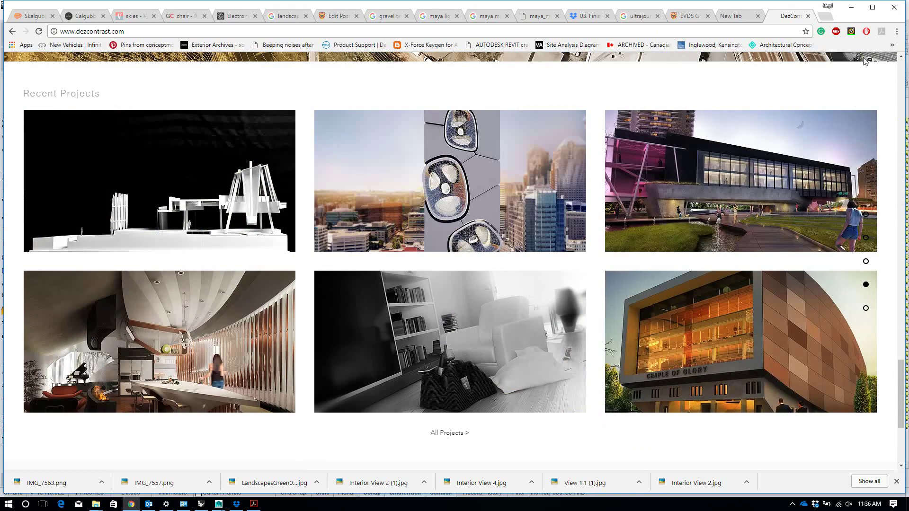
# Minimize the browser and launch Adobe Photoshop
pyautogui.click(854, 11)
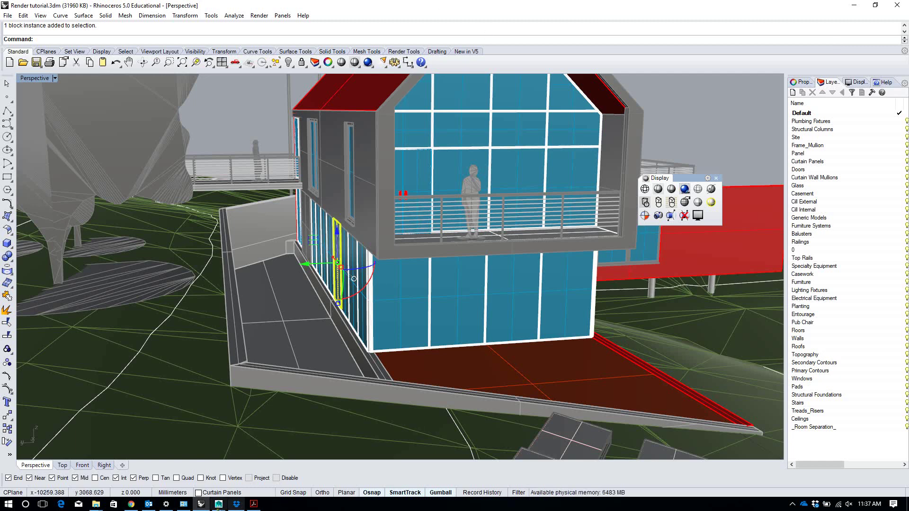
pyautogui.click(9, 505)
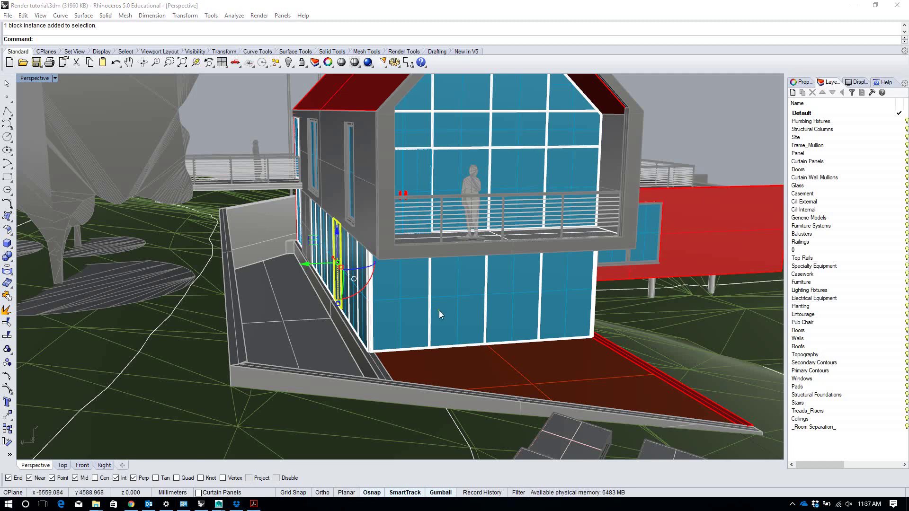
pyautogui.press('ctrl+super+Right')
pyautogui.press('ctrl+super+Left')
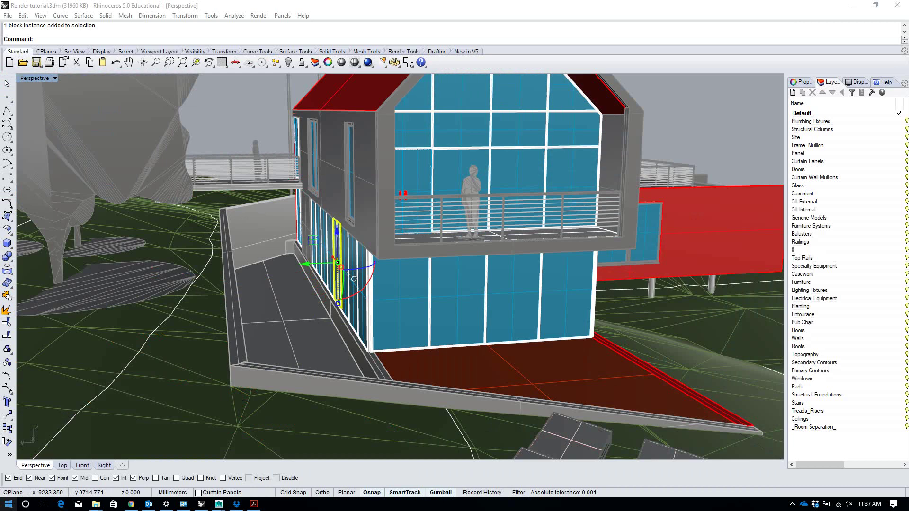
pyautogui.click(8, 504)
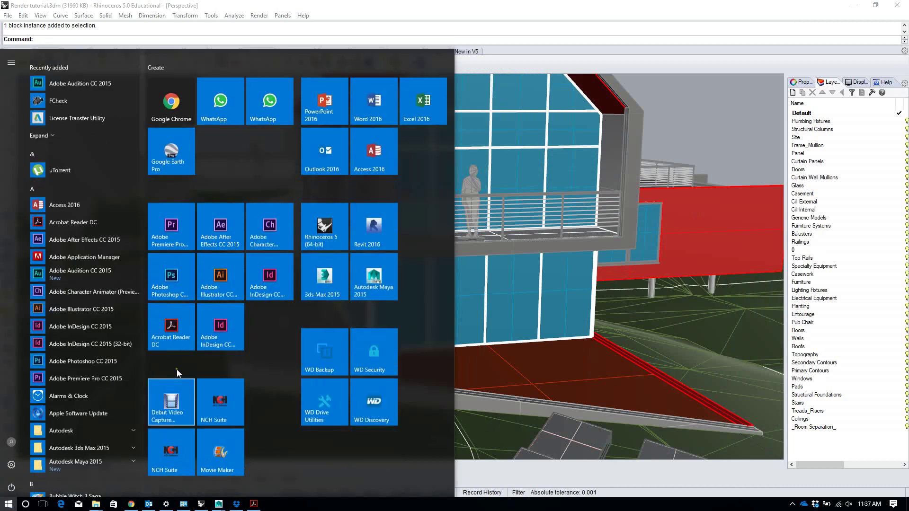
pyautogui.click(180, 271)
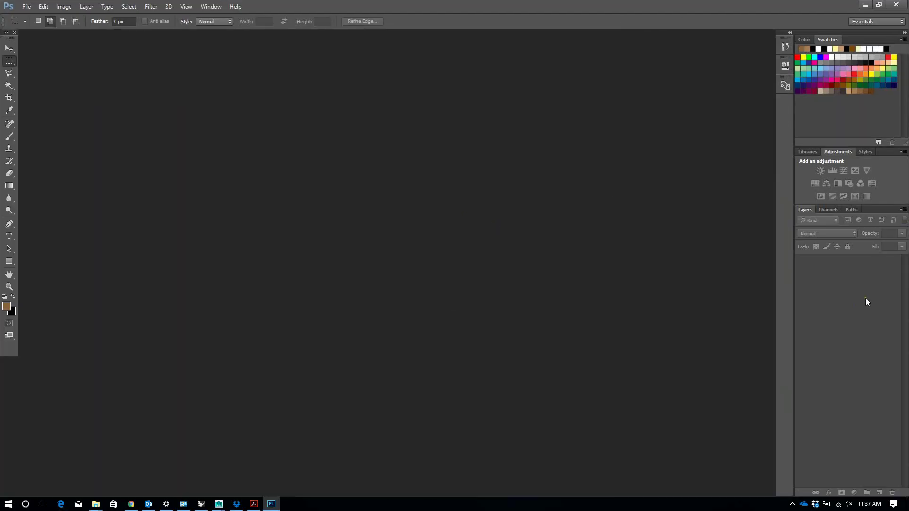
# Open IMG_1001.JPG in Photoshop from the 101APPLE folder inside Ipone backup
pyautogui.moveTo(96, 502)
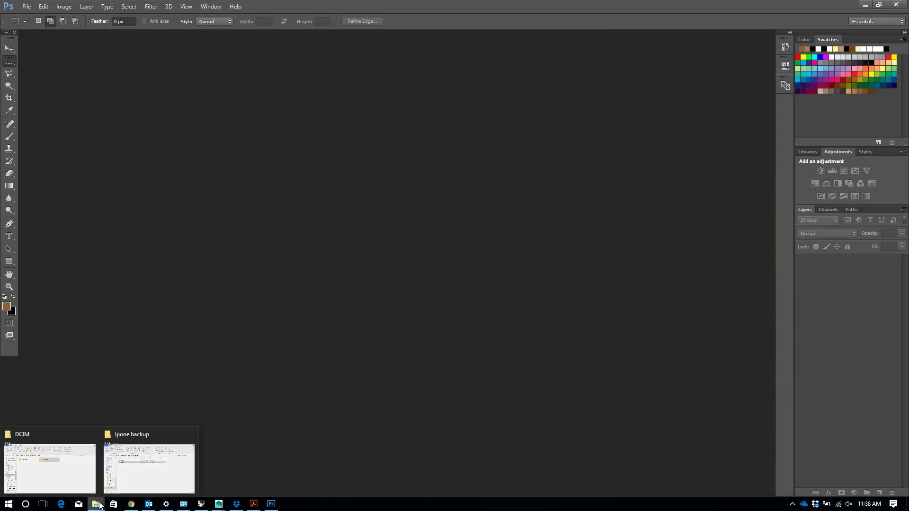
pyautogui.moveTo(94, 470)
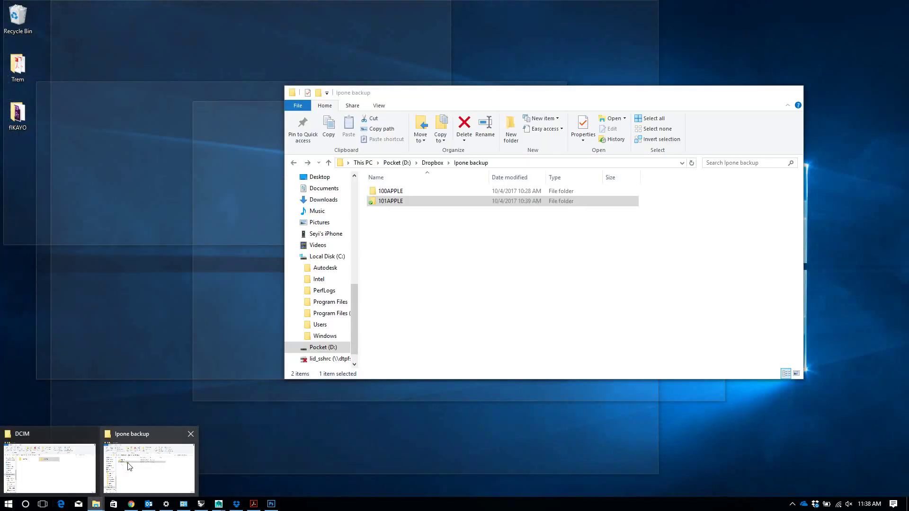
pyautogui.click(130, 467)
pyautogui.click(399, 206)
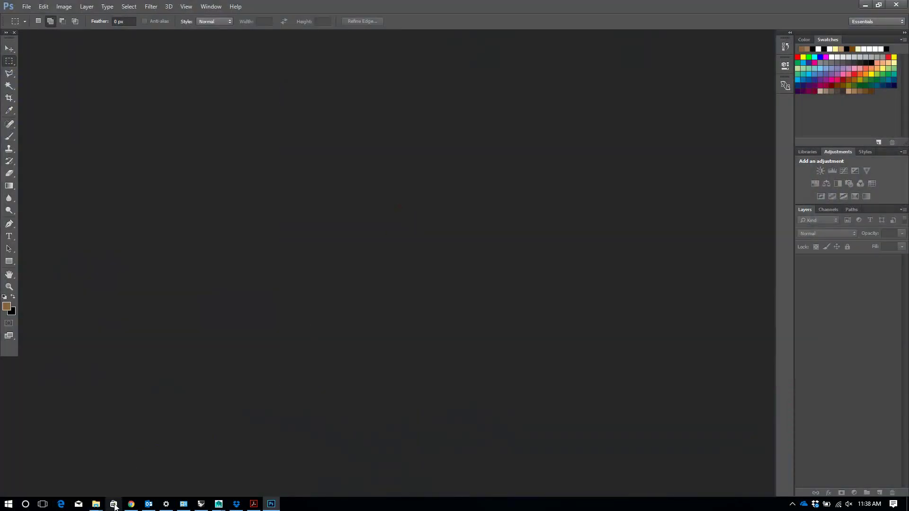
pyautogui.moveTo(103, 498)
pyautogui.click(142, 468)
pyautogui.doubleClick(422, 200)
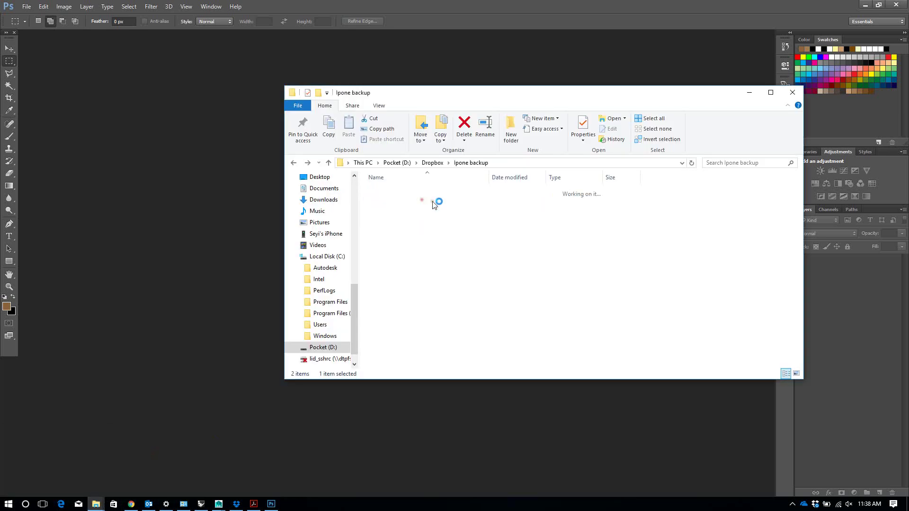
pyautogui.click(550, 201)
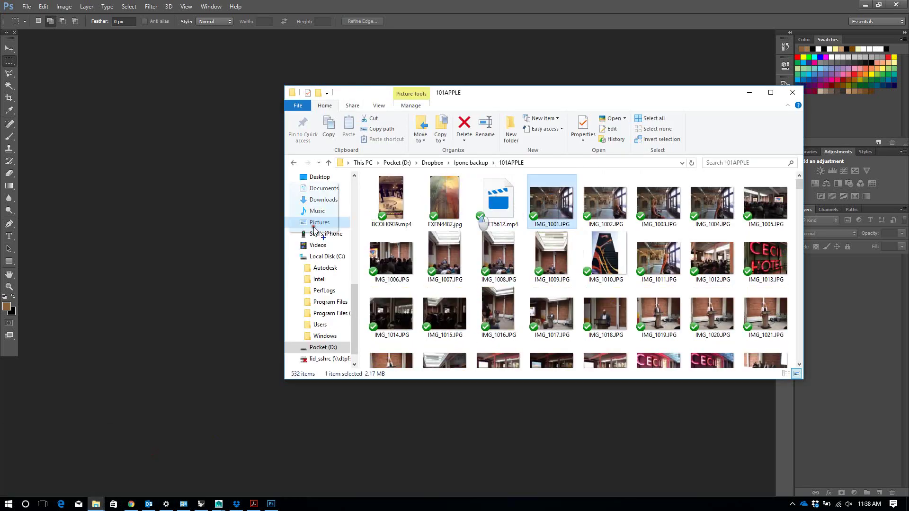
pyautogui.click(214, 221)
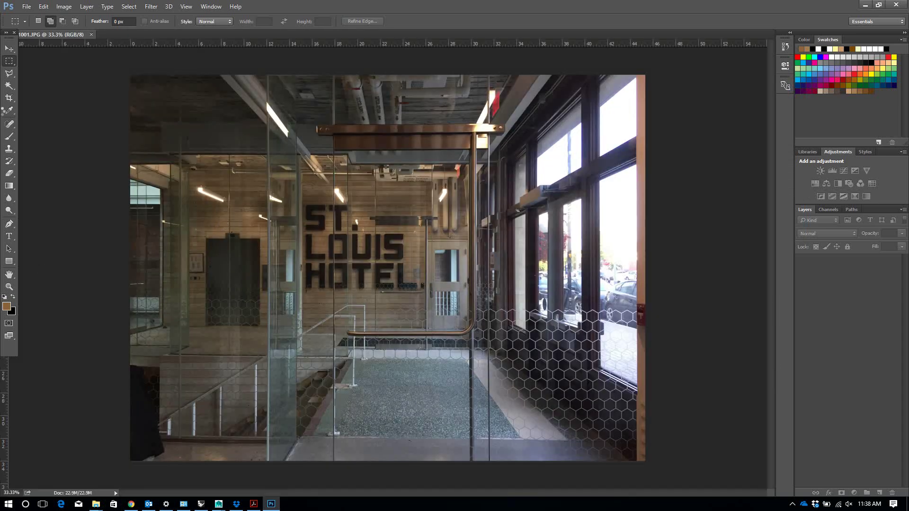
# Unlock the photo's background layer, marquee a rectangle around the St. Louis Hotel sign, and undo a test deletion of that area
pyautogui.click(894, 264)
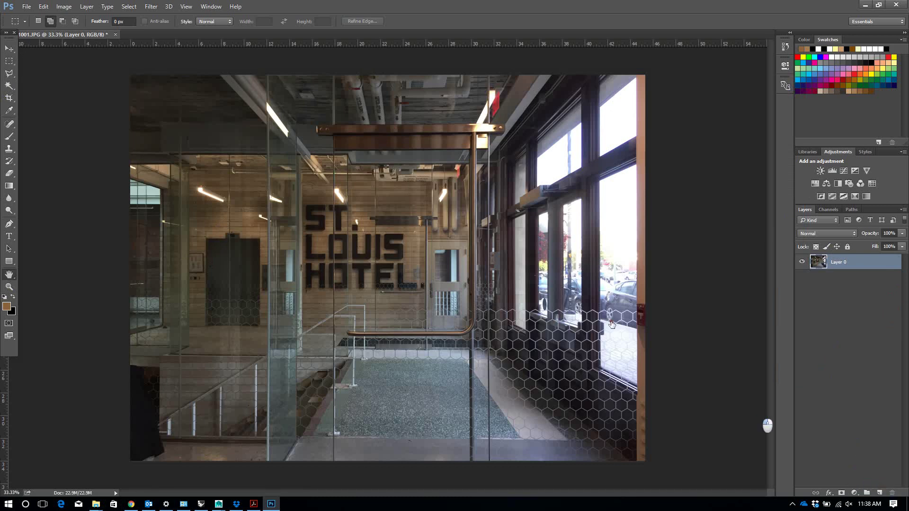
pyautogui.click(620, 119)
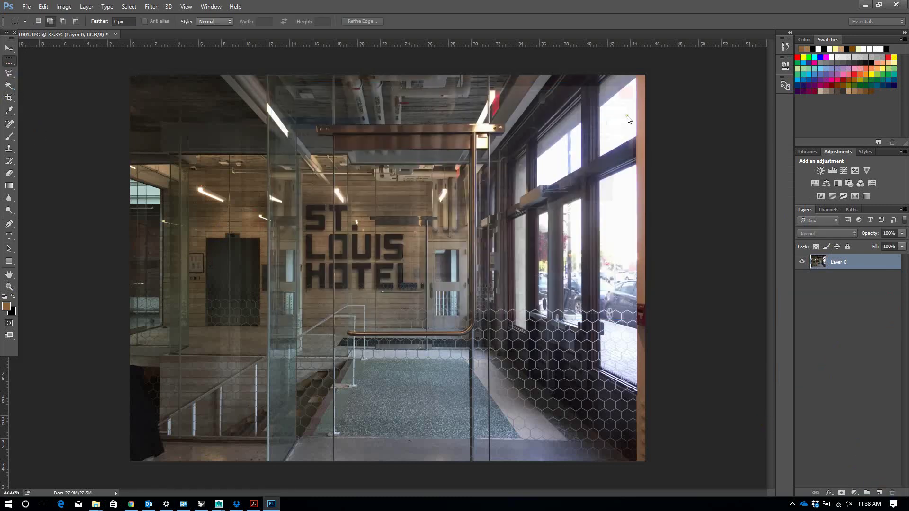
pyautogui.moveTo(290, 124); pyautogui.dragTo(506, 318)
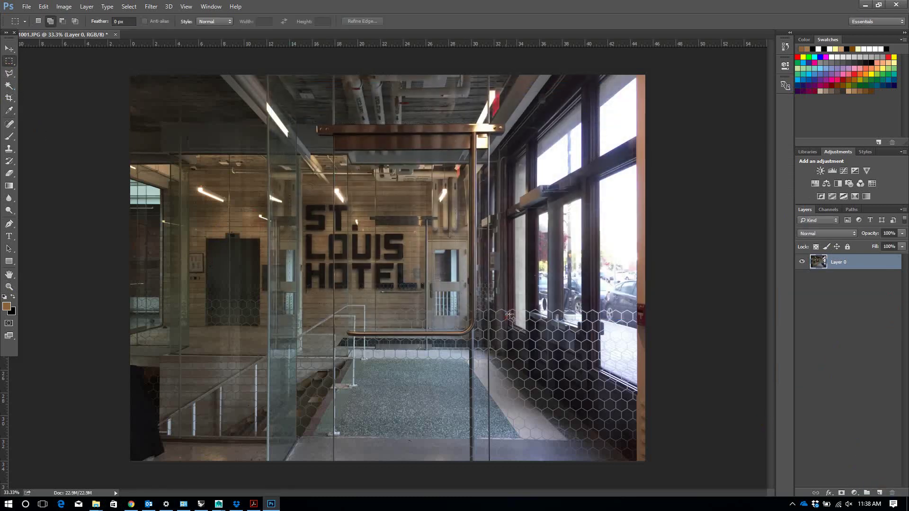
pyautogui.press('Delete')
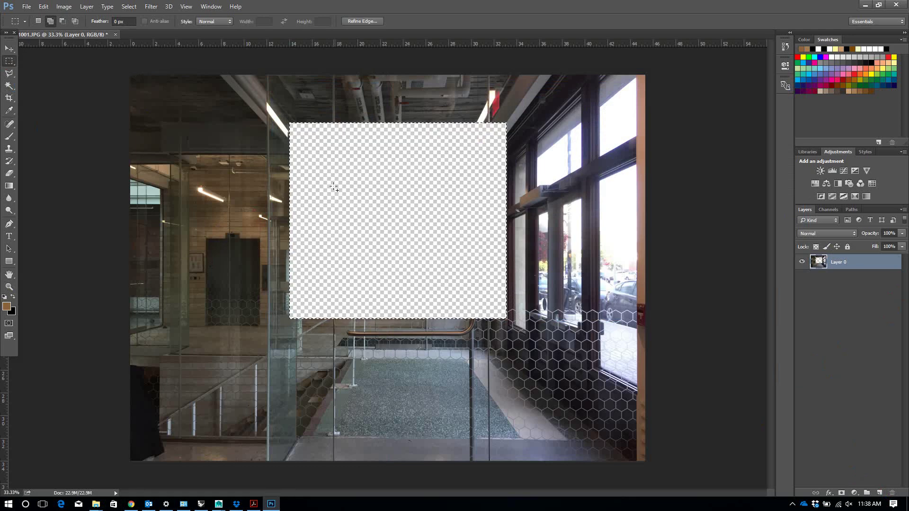
pyautogui.hotkey('ctrl', 'z')
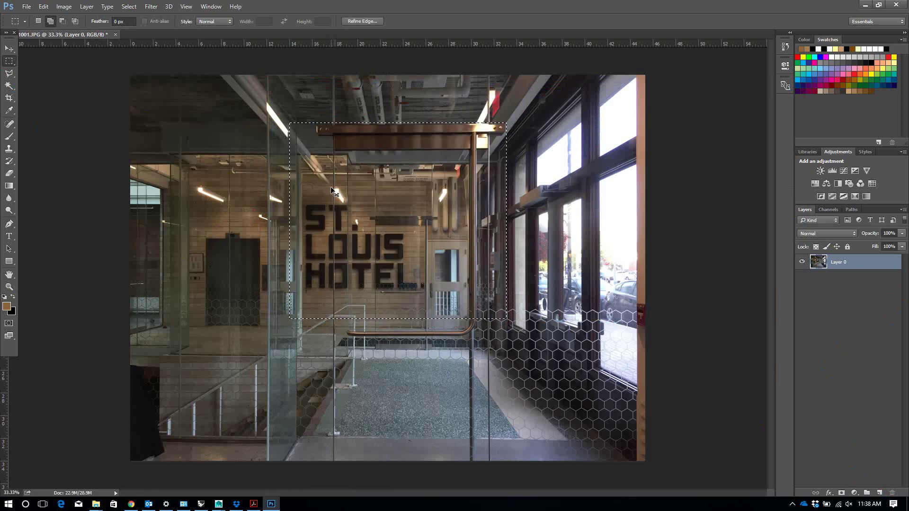
# Invert the selection to delete everything outside the sign rectangle, then deselect and shift the remaining piece slightly left and down
pyautogui.rightClick(419, 181)
pyautogui.click(450, 196)
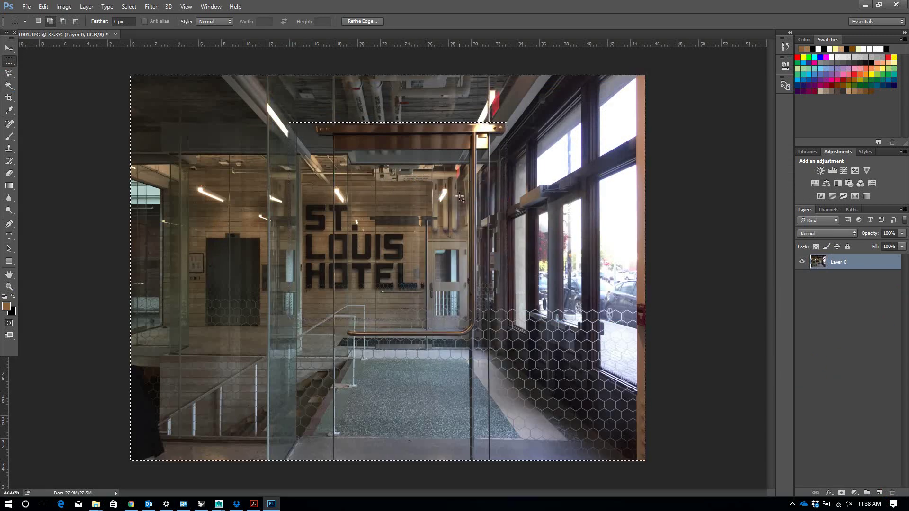
pyautogui.press('Delete')
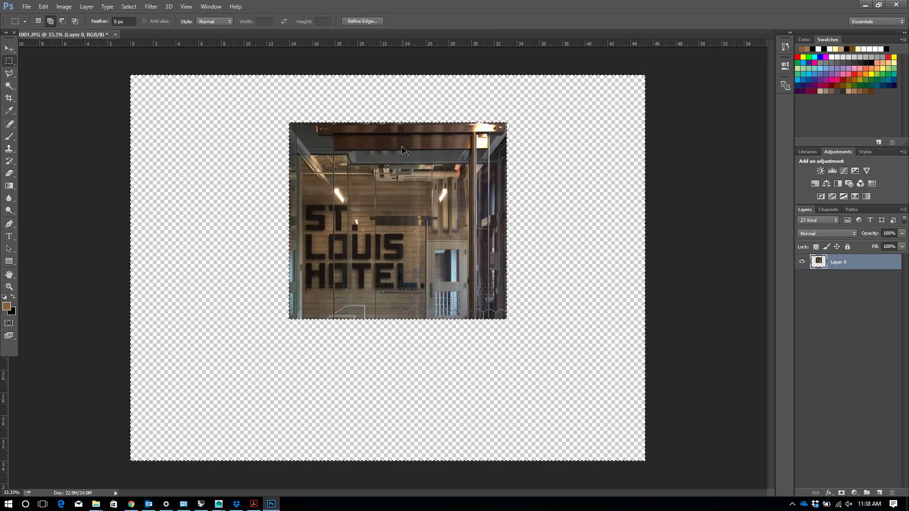
pyautogui.rightClick(420, 237)
pyautogui.click(438, 245)
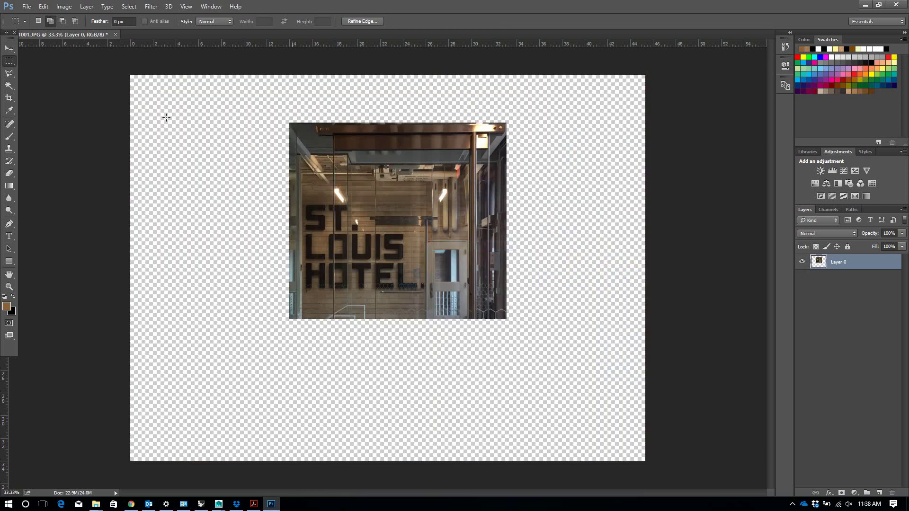
pyautogui.click(9, 48)
pyautogui.moveTo(368, 169); pyautogui.dragTo(326, 171)
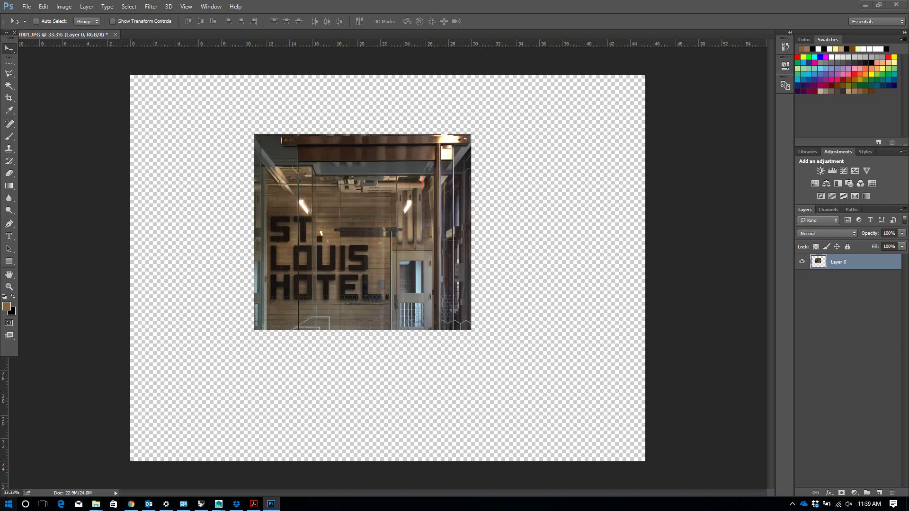
# Launch Adobe Illustrator and minimize the 101APPLE, Rhino, DCIM, Outlook and Maya windows
pyautogui.click(9, 504)
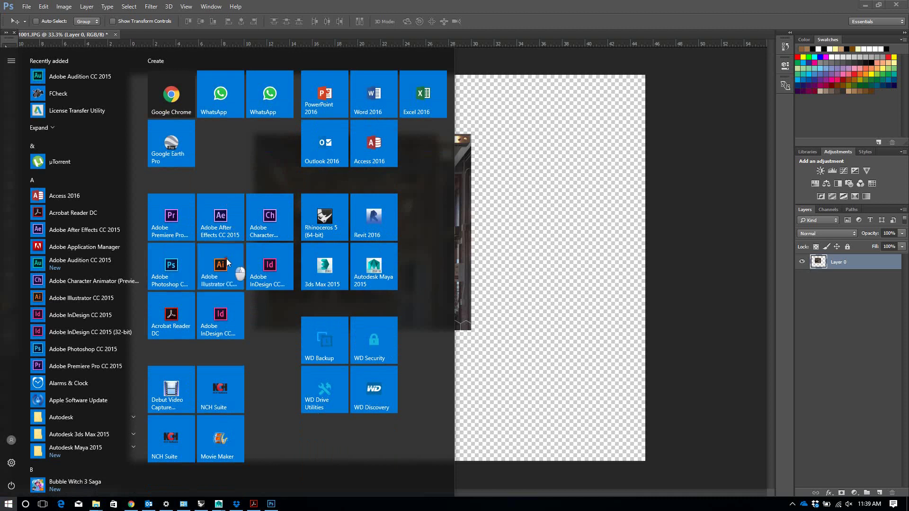
pyautogui.click(235, 257)
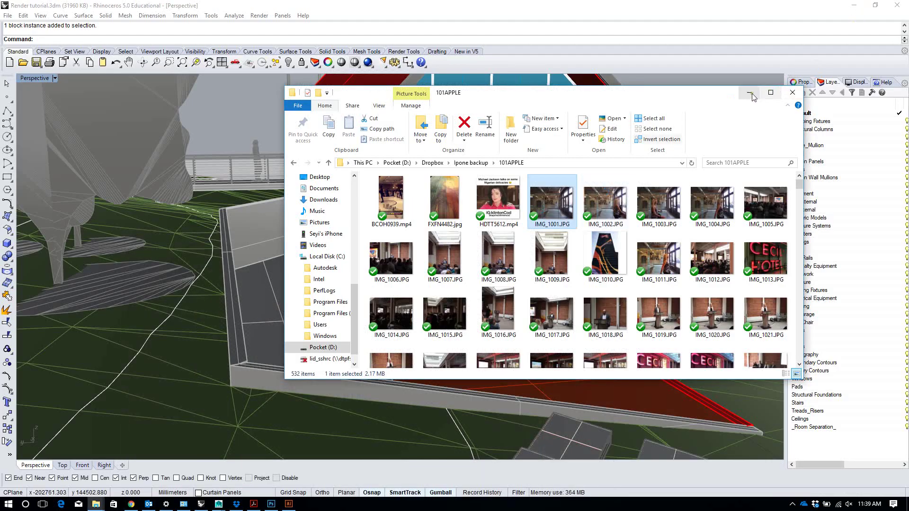
pyautogui.click(751, 94)
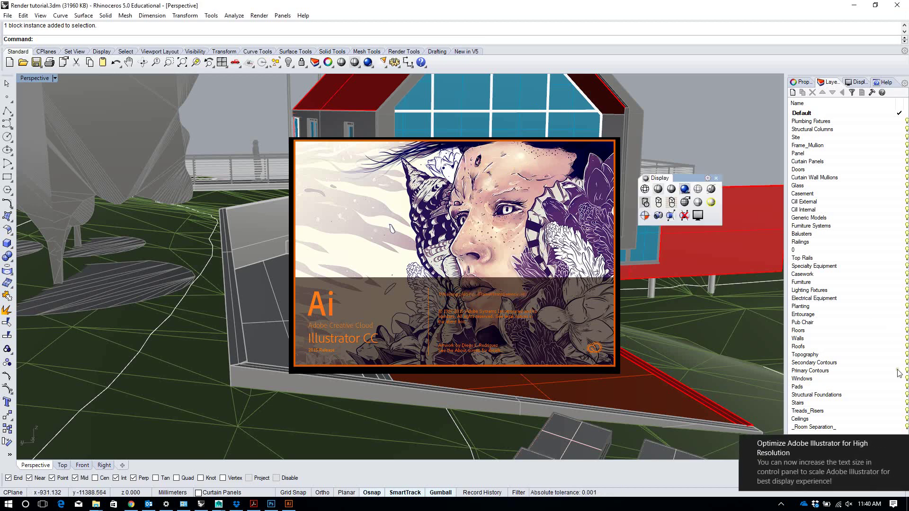
pyautogui.click(853, 5)
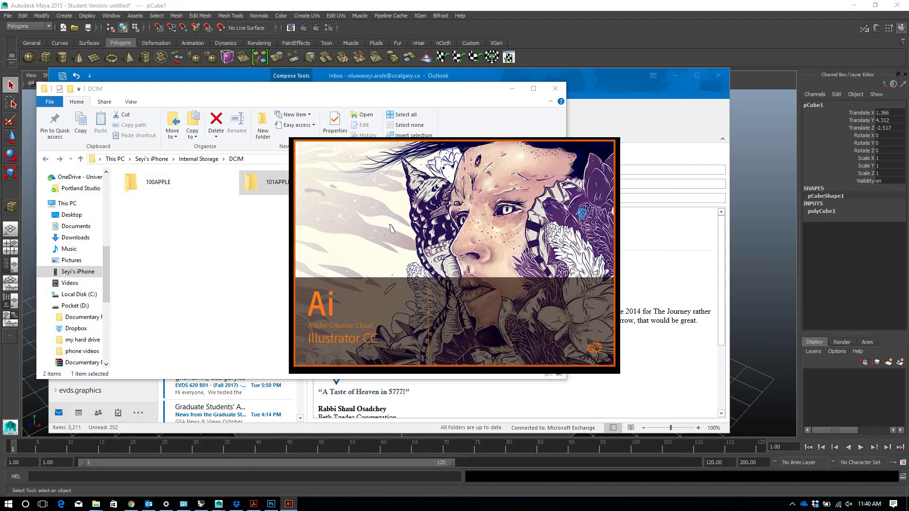
pyautogui.click(622, 198)
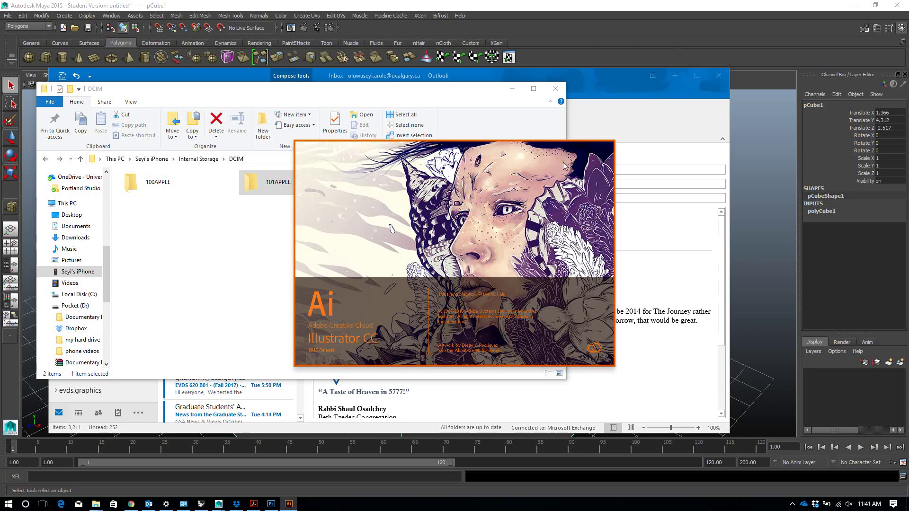
pyautogui.click(512, 89)
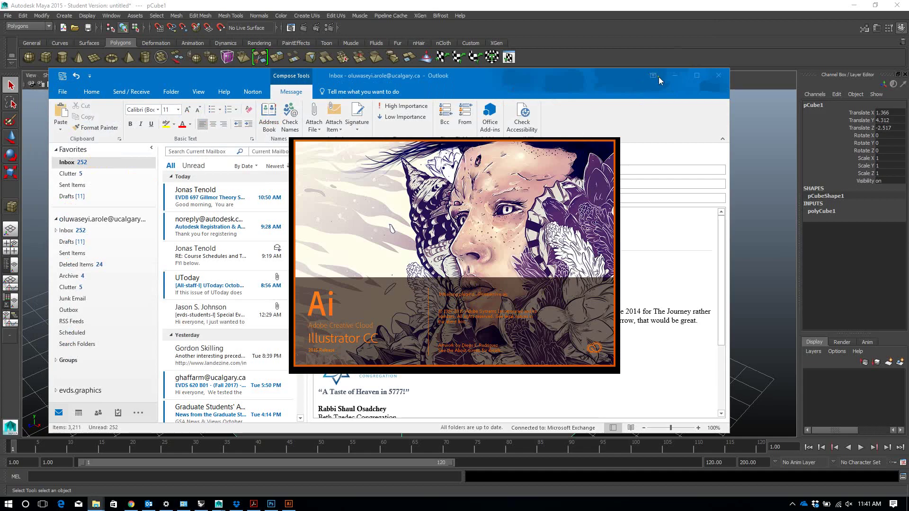
pyautogui.click(675, 76)
pyautogui.click(854, 5)
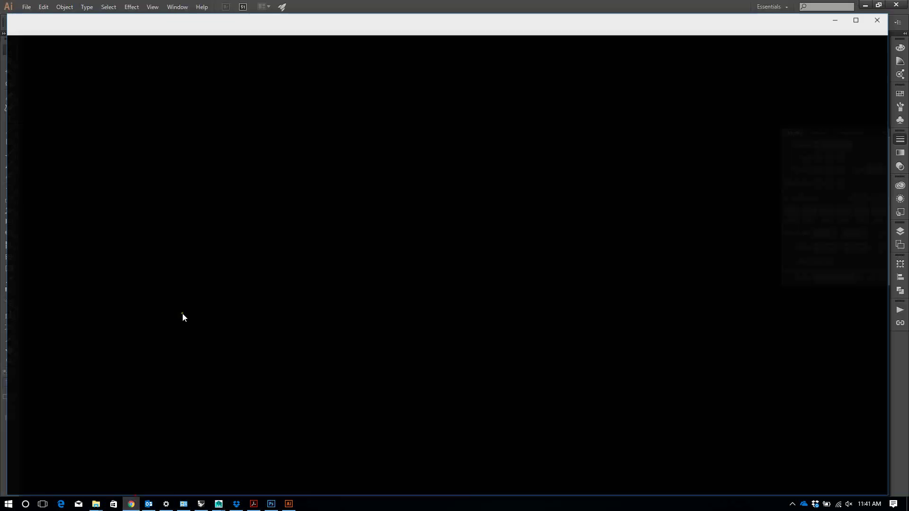
# Switch to Chrome and open the GRAPHICS II course site at evdsgraphics.wordpress.com in a new tab
pyautogui.hotkey('alt', 'Tab')
pyautogui.click(825, 16)
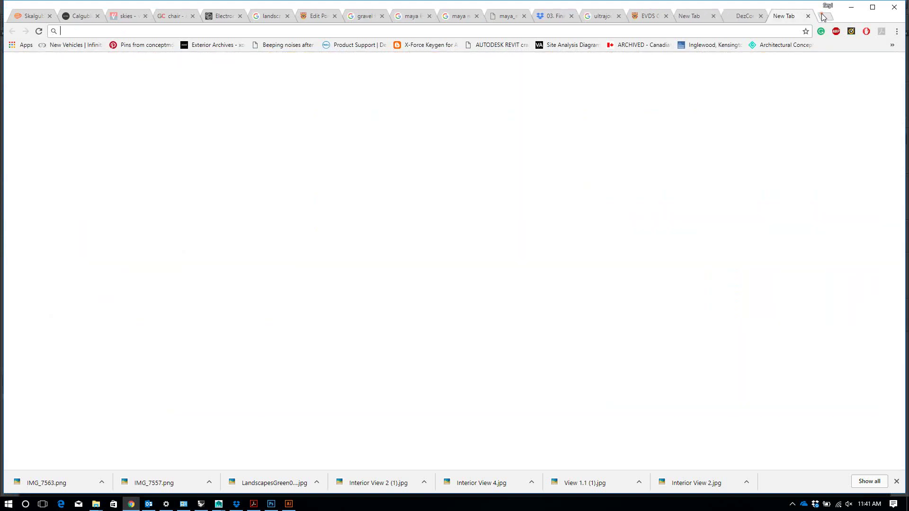
pyautogui.write('evdsgraphics.ucalgaryblogs.ca')
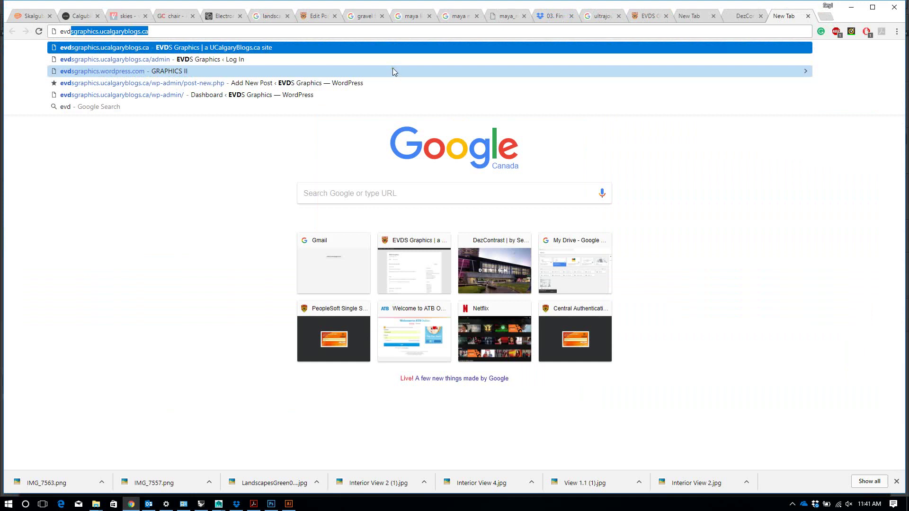
pyautogui.click(165, 74)
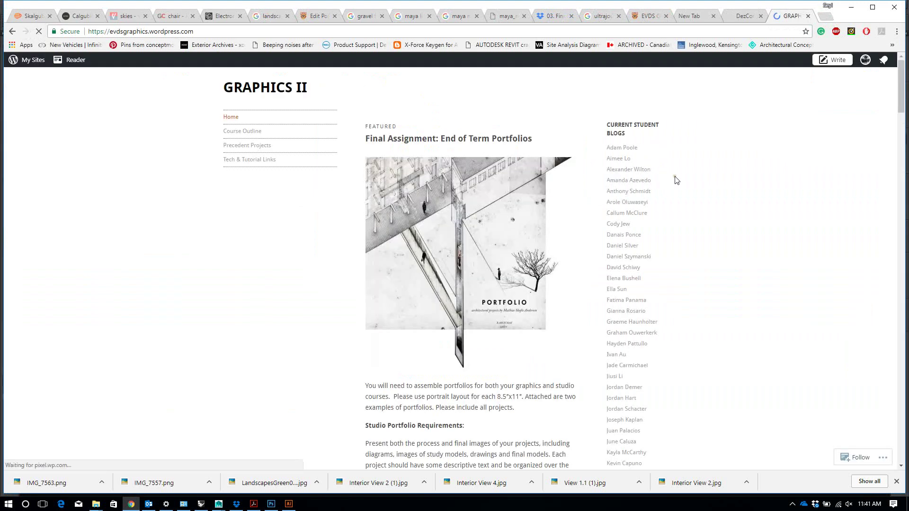
# Open the second blog in the current student list and browse its posts to the soundscape heat map and built model
pyautogui.scroll(-1, 675, 180)
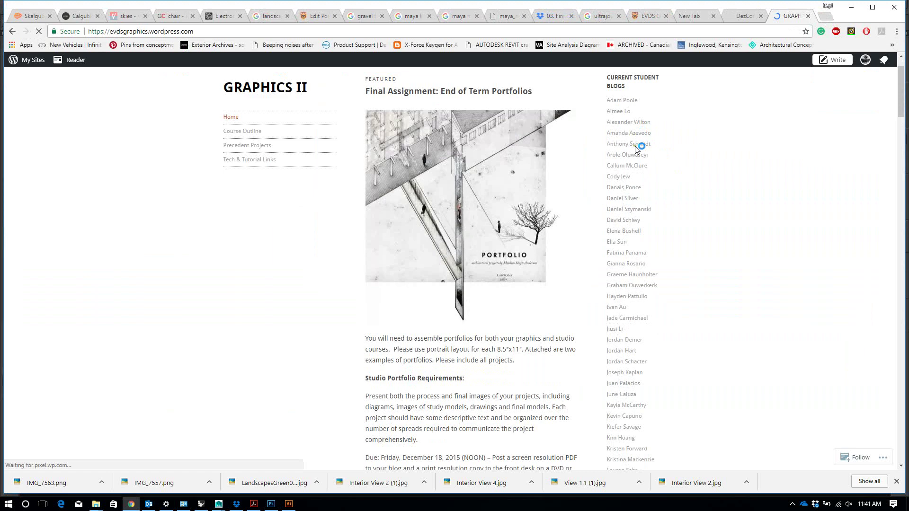
pyautogui.click(622, 113)
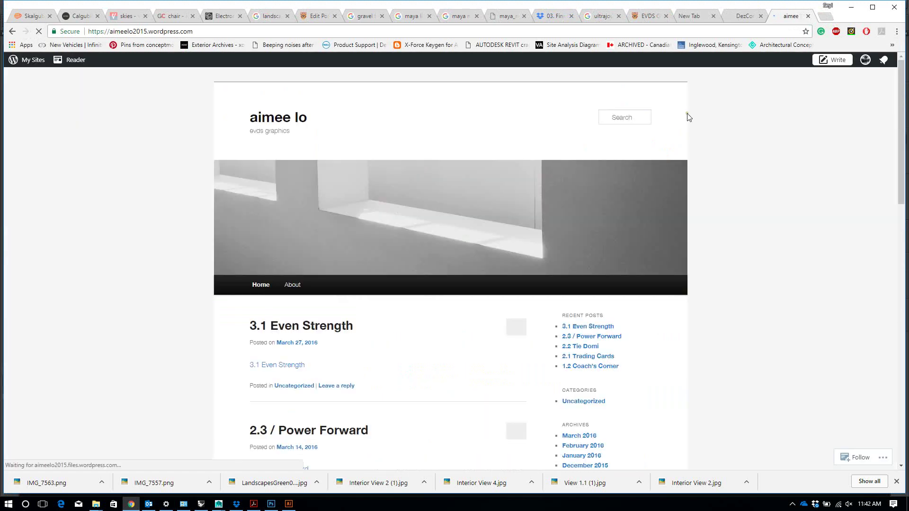
pyautogui.scroll(-15, 351, 238)
pyautogui.scroll(-20, 360, 237)
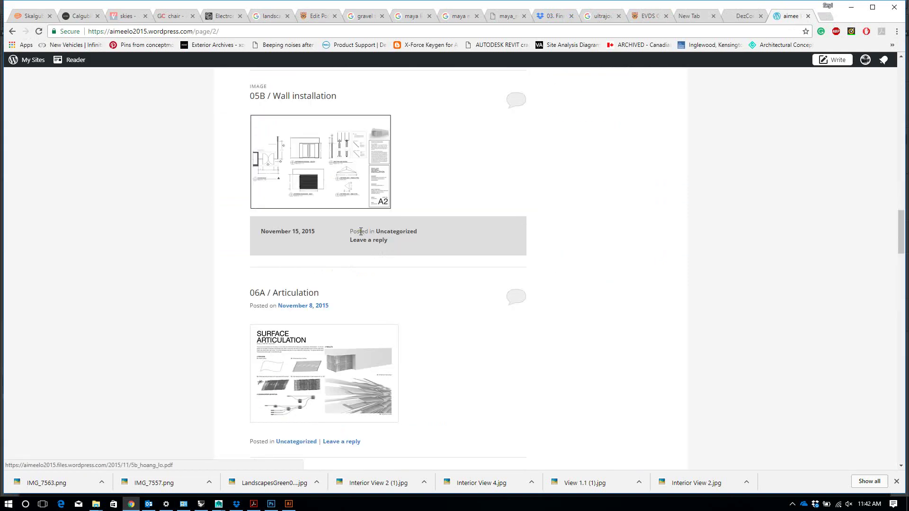
pyautogui.scroll(6, 360, 239)
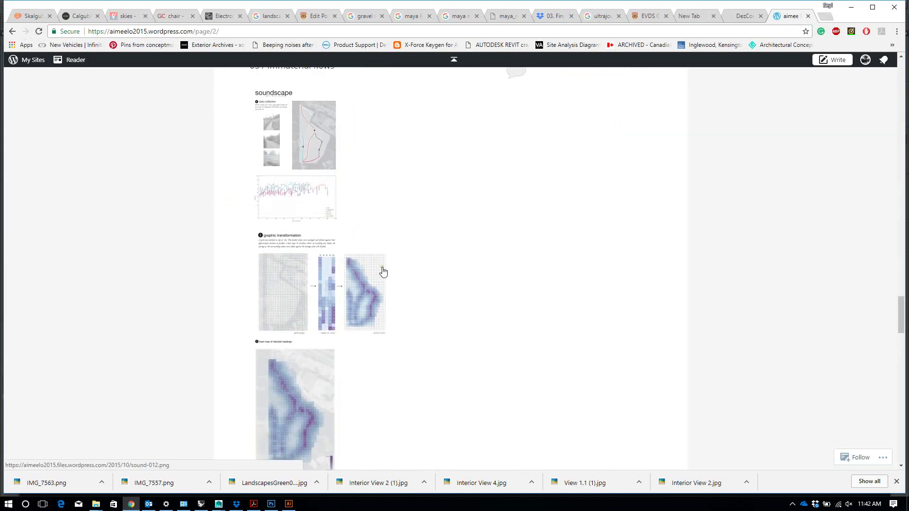
pyautogui.scroll(-5, 379, 265)
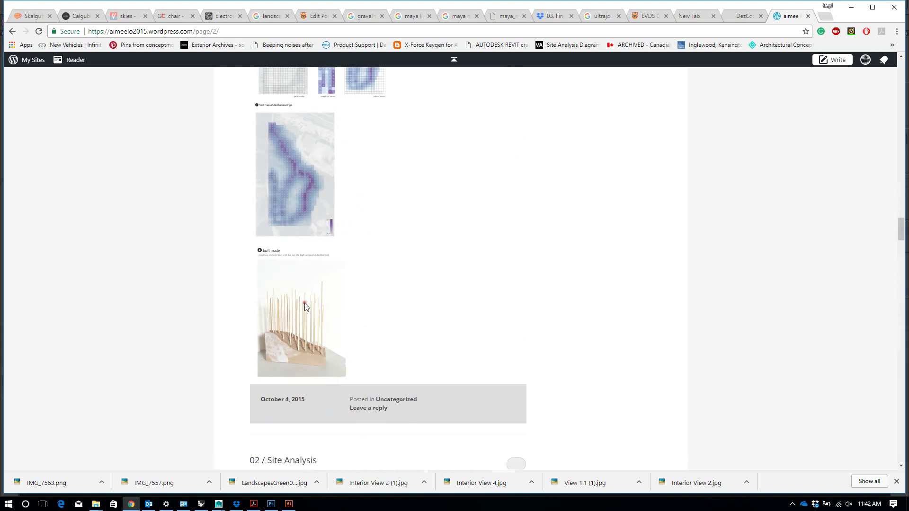
# View the full-size images of the built model and the heat map of decibel readings
pyautogui.click(305, 309)
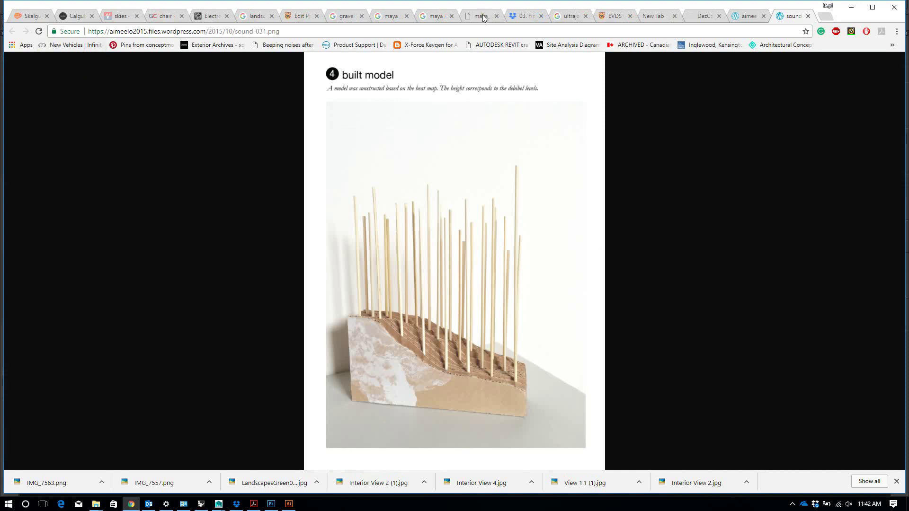
pyautogui.click(751, 18)
pyautogui.scroll(2, 280, 258)
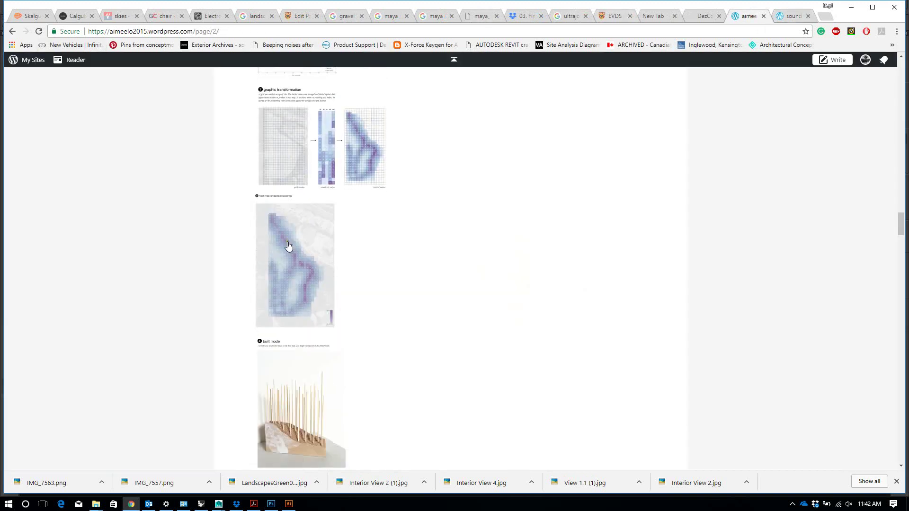
pyautogui.click(290, 248)
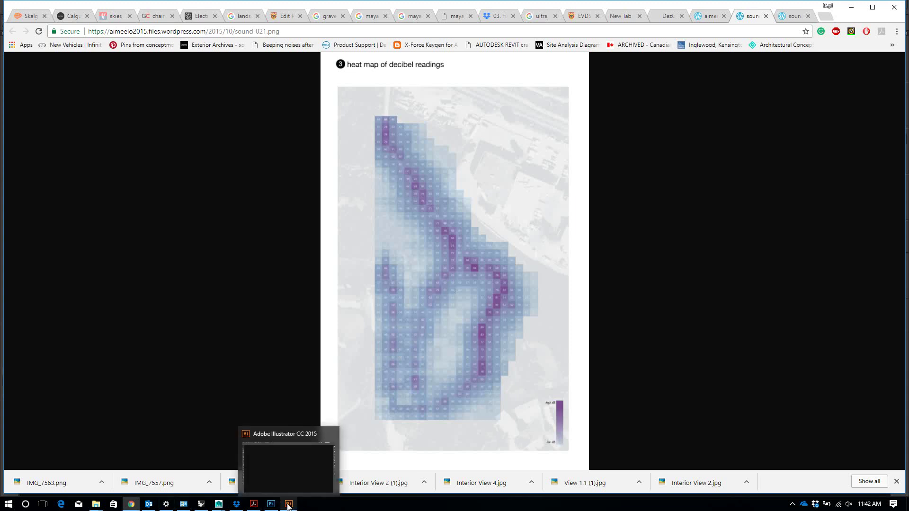
# Switch to Illustrator, dismiss the welcome screen and create a Letter-size CMYK print document in portrait orientation
pyautogui.click(288, 505)
pyautogui.click(380, 300)
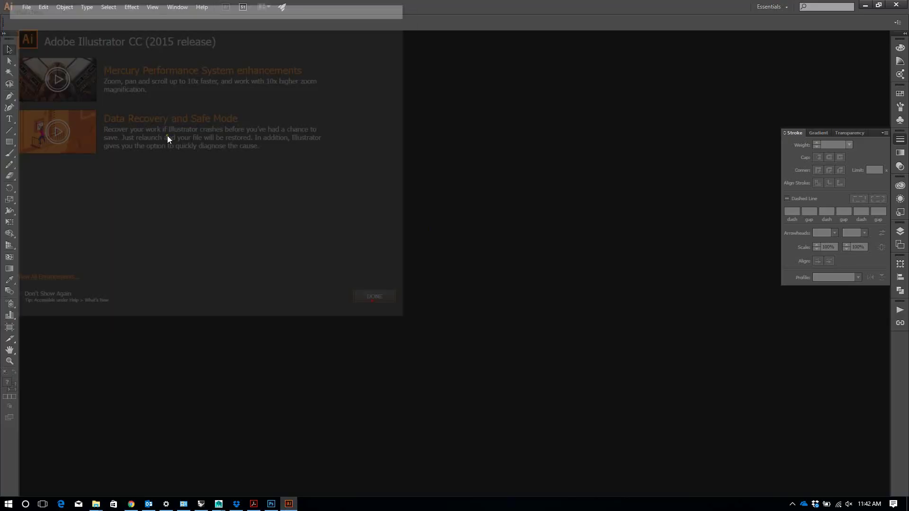
pyautogui.click(27, 6)
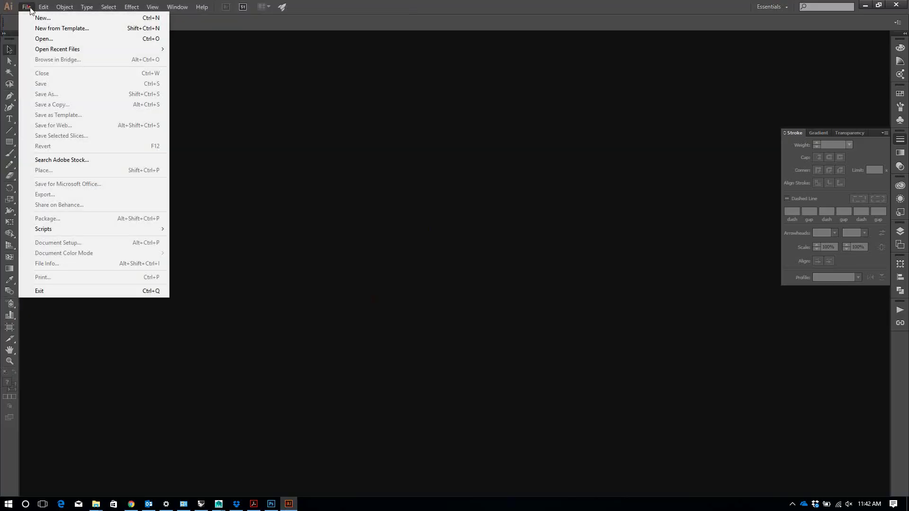
pyautogui.click(70, 18)
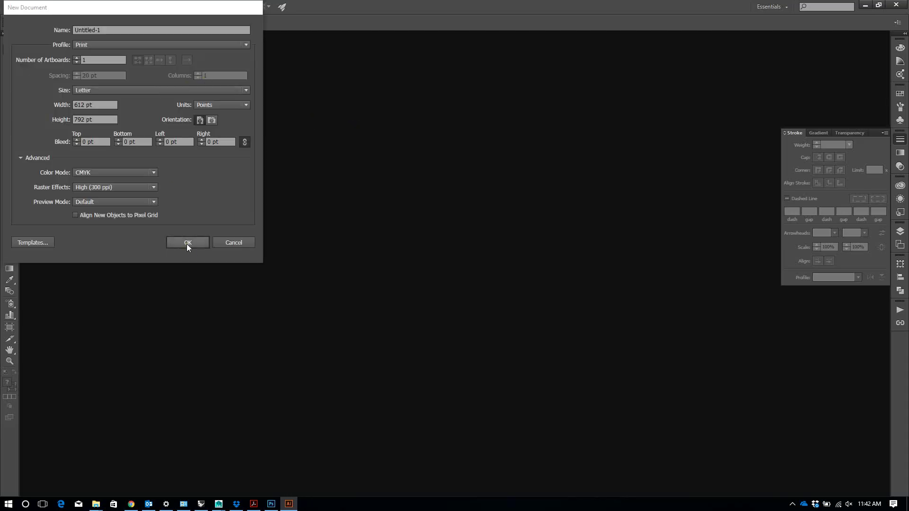
pyautogui.click(188, 244)
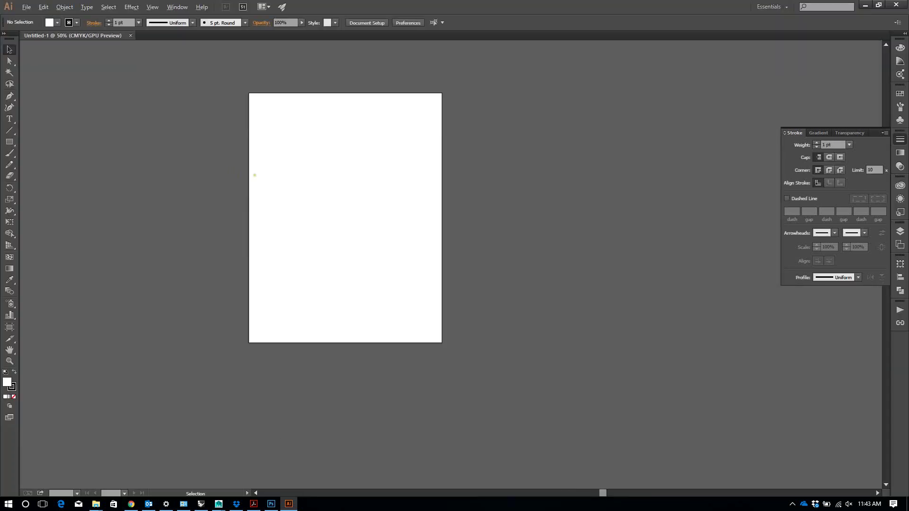
# Draw a nearly horizontal line about 439 pt long across the upper part of the artboard with the Line Segment tool
pyautogui.click(9, 130)
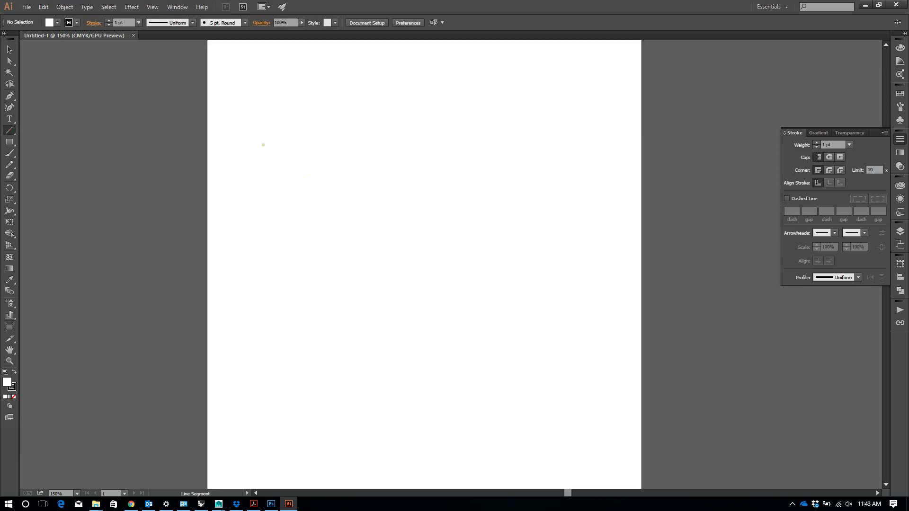
pyautogui.moveTo(263, 148); pyautogui.dragTo(574, 151)
pyautogui.press('v')
pyautogui.click(251, 61)
pyautogui.scroll(2, 388, 138)
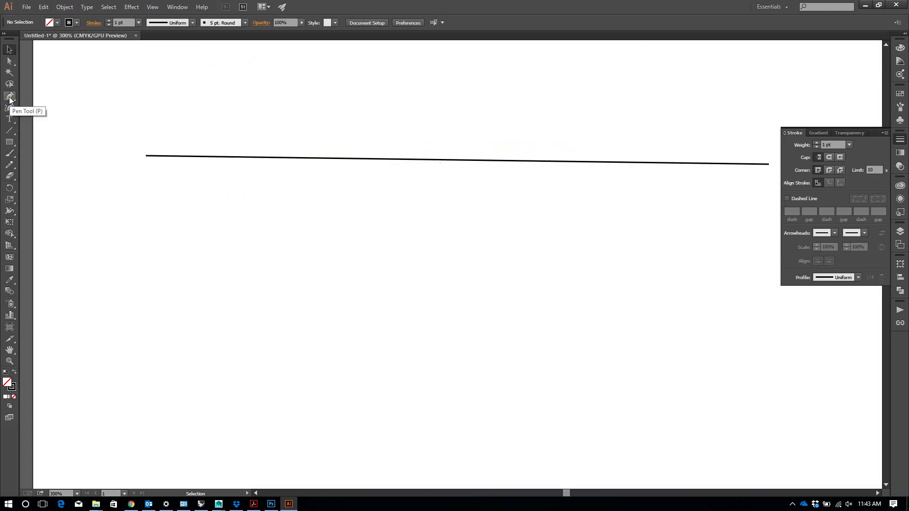
# Add three closely spaced anchor points near the middle of the line with the Add Anchor Point tool
pyautogui.click(10, 97)
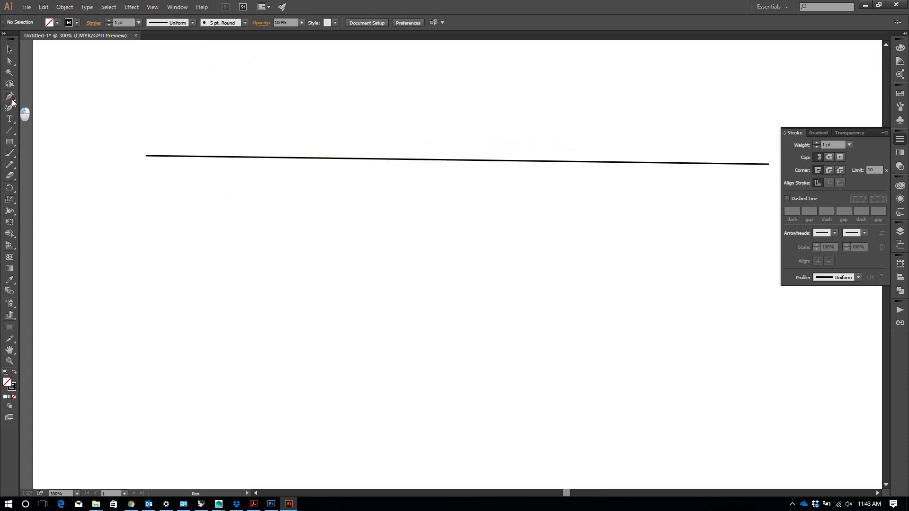
pyautogui.moveTo(15, 101); pyautogui.dragTo(49, 118)
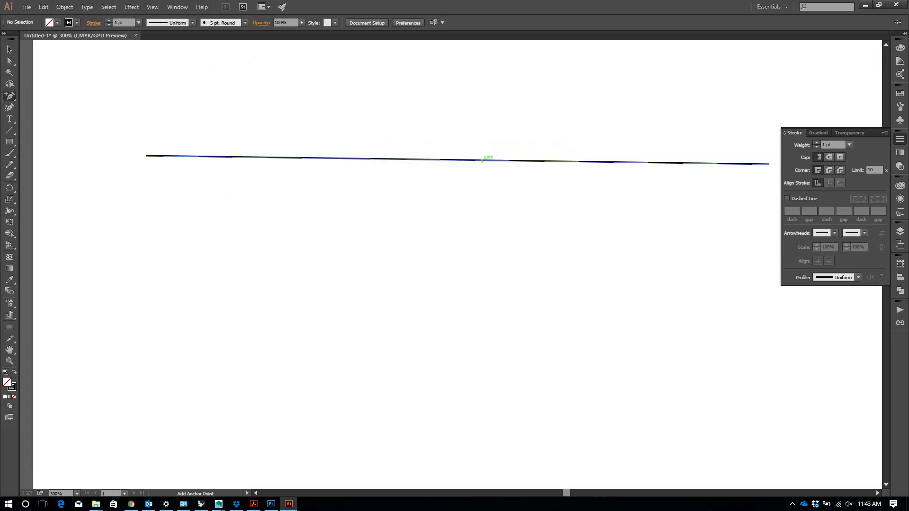
pyautogui.scroll(3, 488, 152)
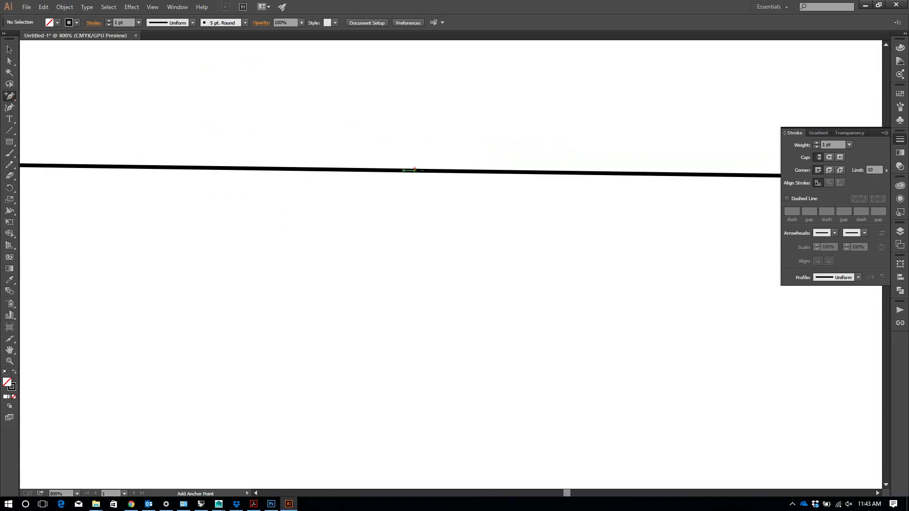
pyautogui.click(415, 171)
pyautogui.click(435, 171)
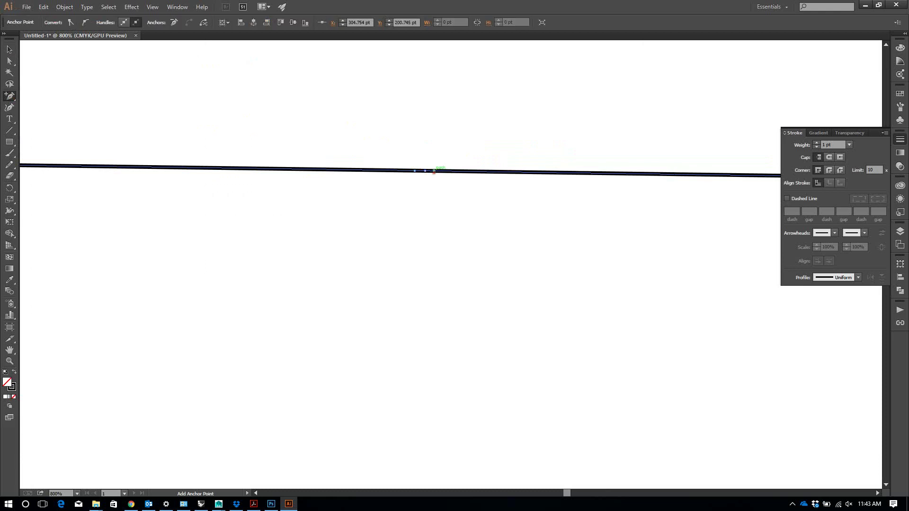
pyautogui.scroll(6, 444, 176)
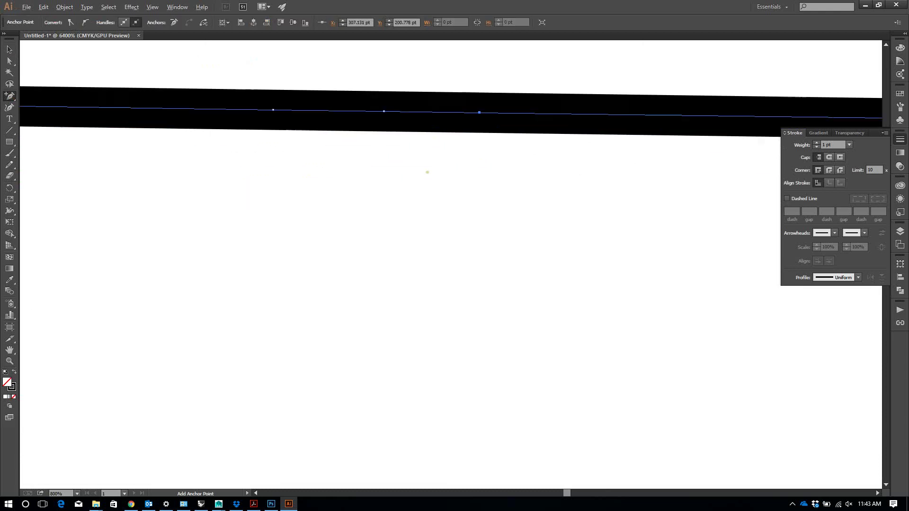
pyautogui.scroll(-2, 384, 224)
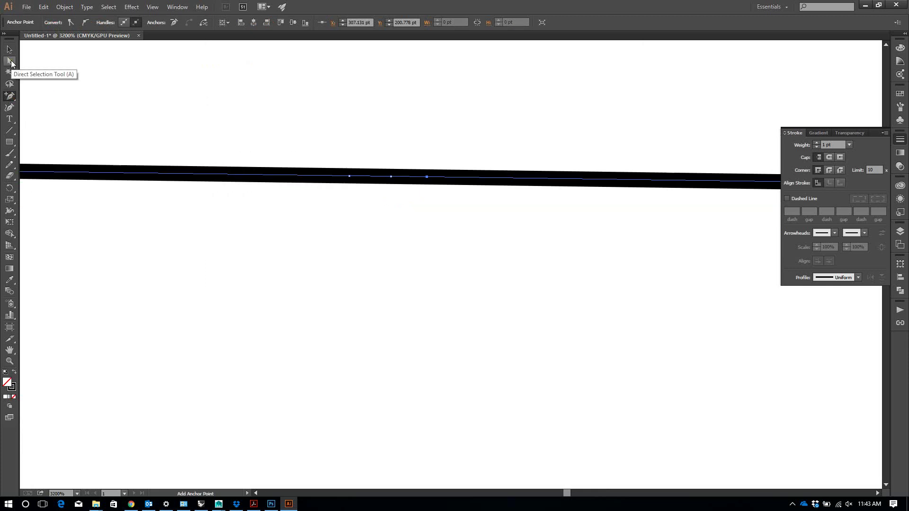
# Delete the middle one of the three added anchor points with Direct Selection to cut a gap in the line
pyautogui.click(10, 62)
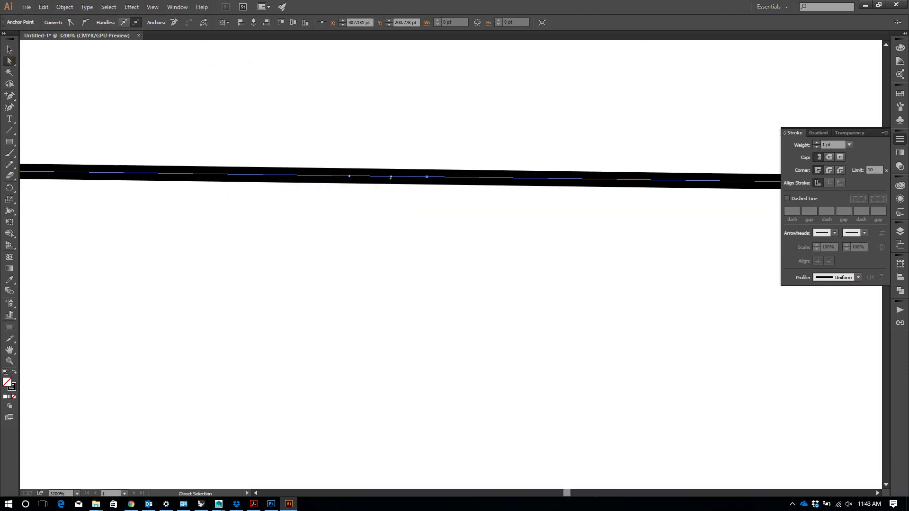
pyautogui.click(391, 177)
pyautogui.press('Delete')
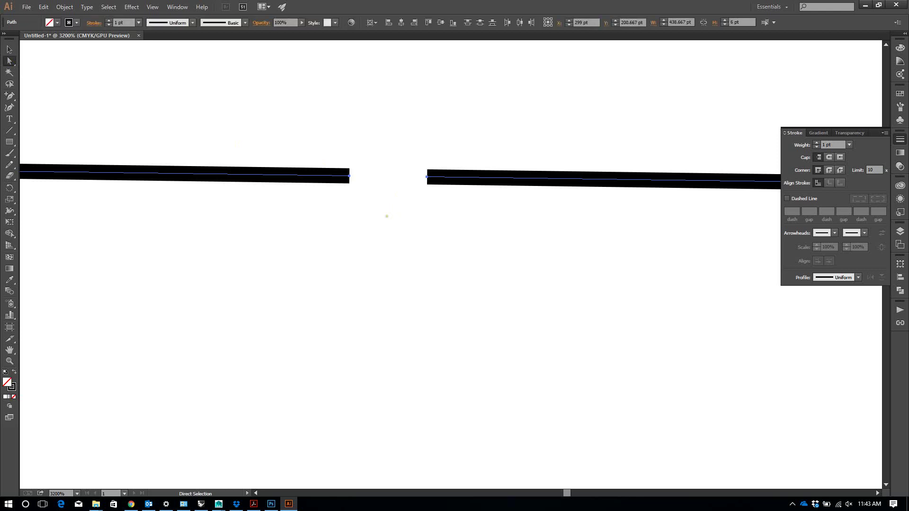
pyautogui.scroll(-9, 396, 224)
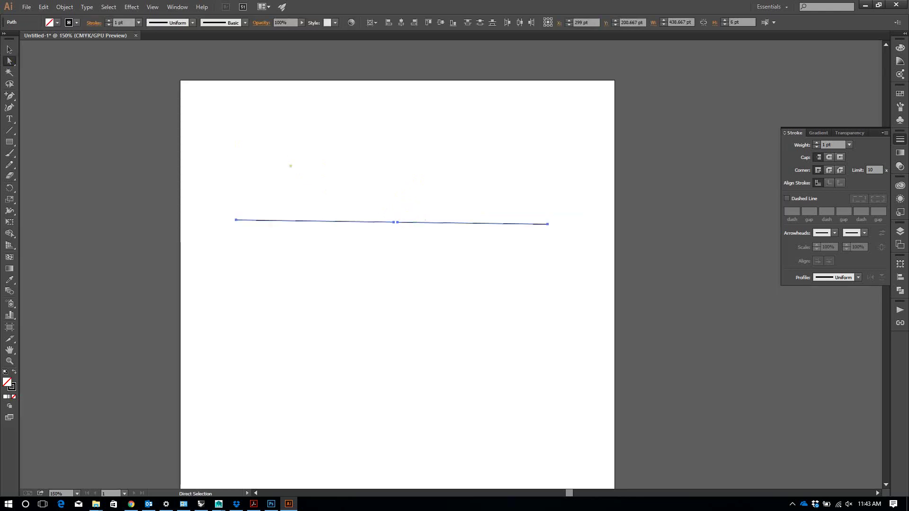
# Draw an open five-point zigzag path about 316 pt wide above the broken line with the Pen tool, and deselect it
pyautogui.scroll(4, 369, 240)
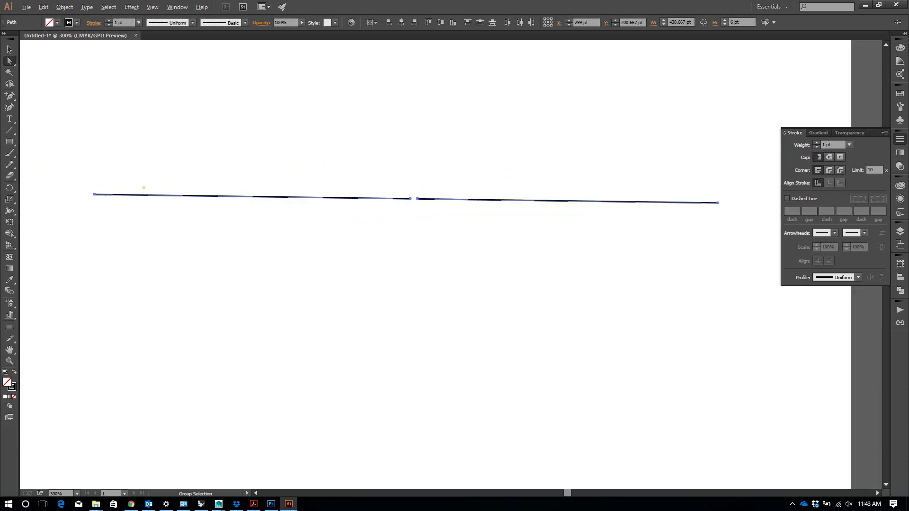
pyautogui.scroll(1, 133, 190)
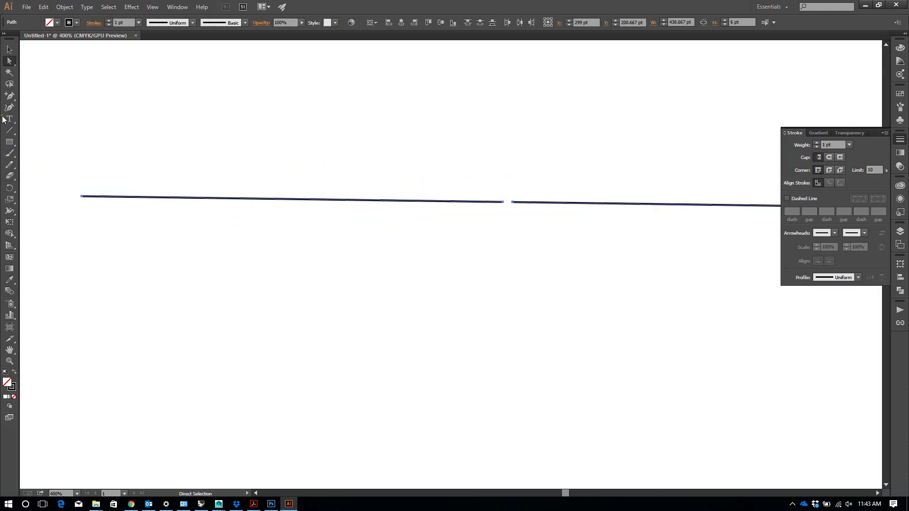
pyautogui.click(9, 96)
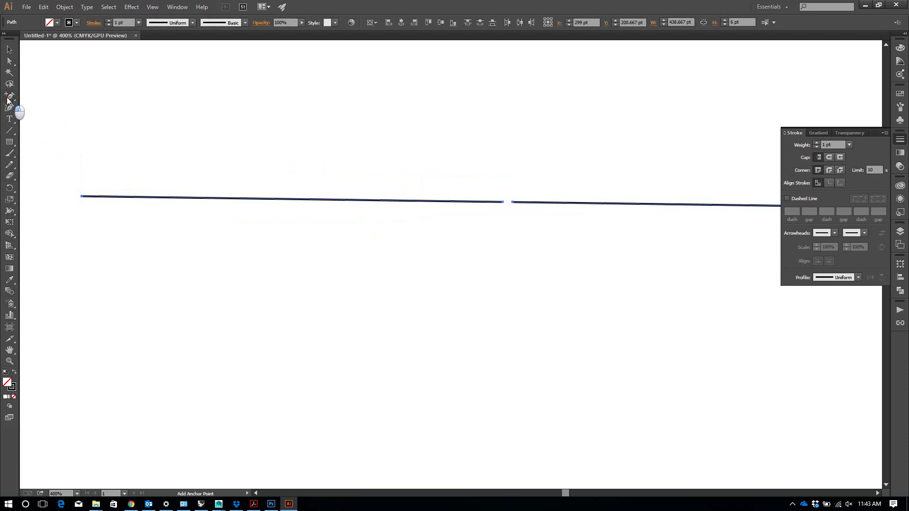
pyautogui.moveTo(9, 96); pyautogui.dragTo(43, 96)
pyautogui.click(140, 121)
pyautogui.click(382, 111)
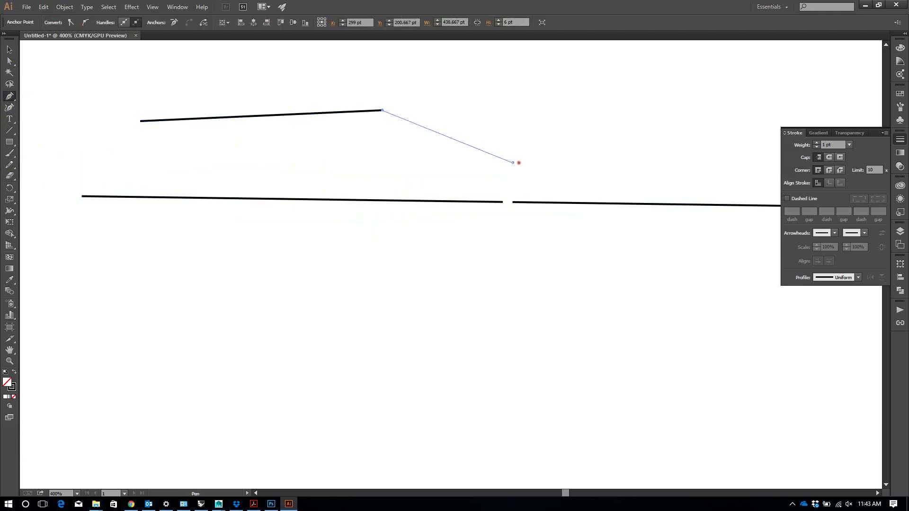
pyautogui.click(513, 163)
pyautogui.click(696, 61)
pyautogui.click(739, 114)
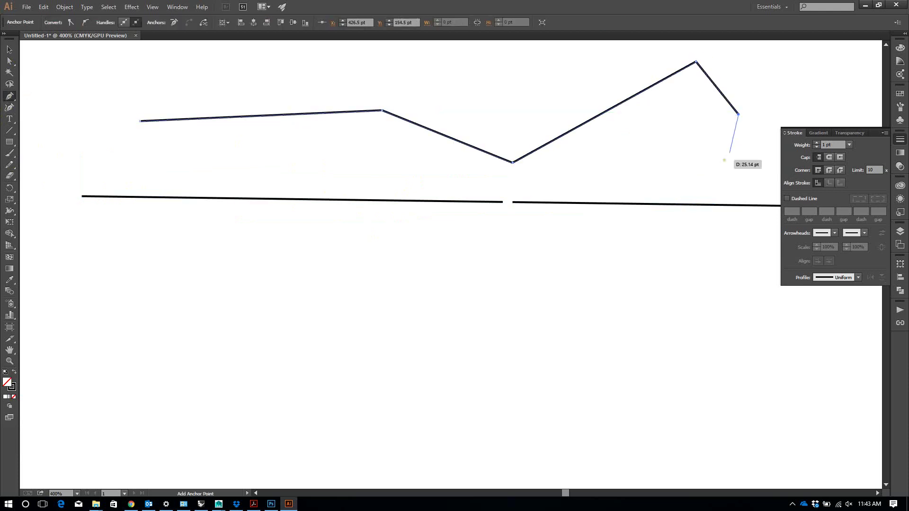
pyautogui.press('v')
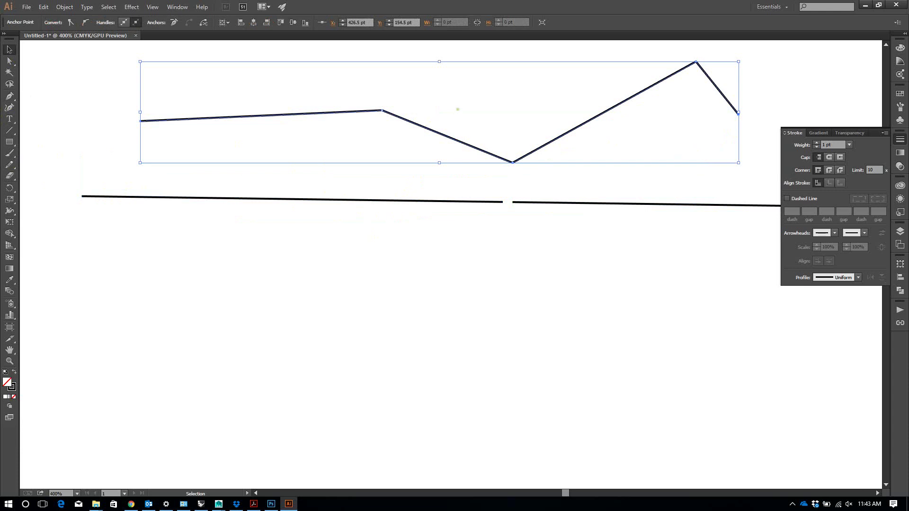
pyautogui.click(458, 110)
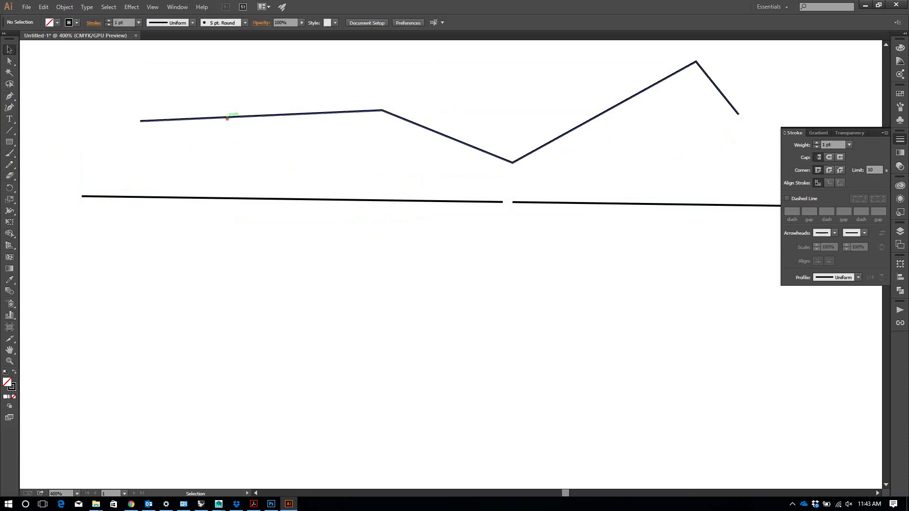
# Add three closely spaced anchor points along the zigzag path's first segment and delete the middle one to cut a gap
pyautogui.click(227, 118)
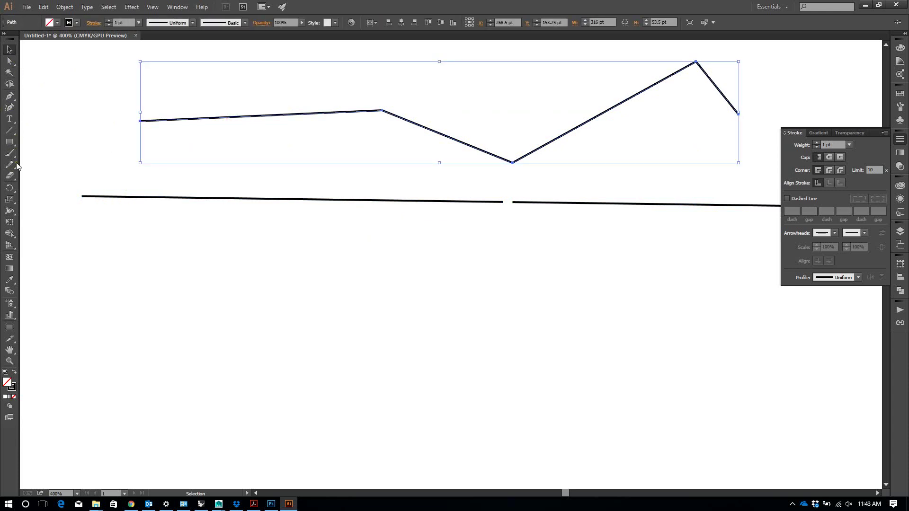
pyautogui.moveTo(9, 96); pyautogui.dragTo(36, 108)
pyautogui.click(258, 116)
pyautogui.scroll(3, 273, 119)
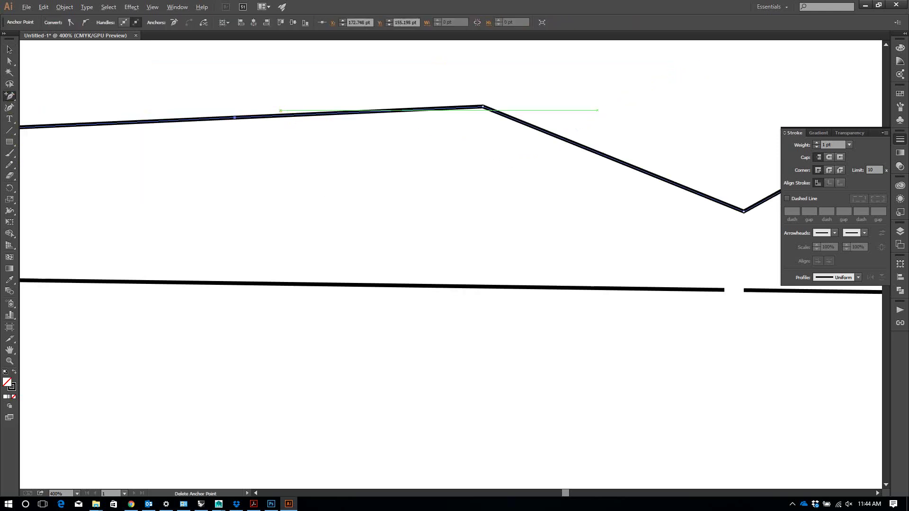
pyautogui.click(250, 128)
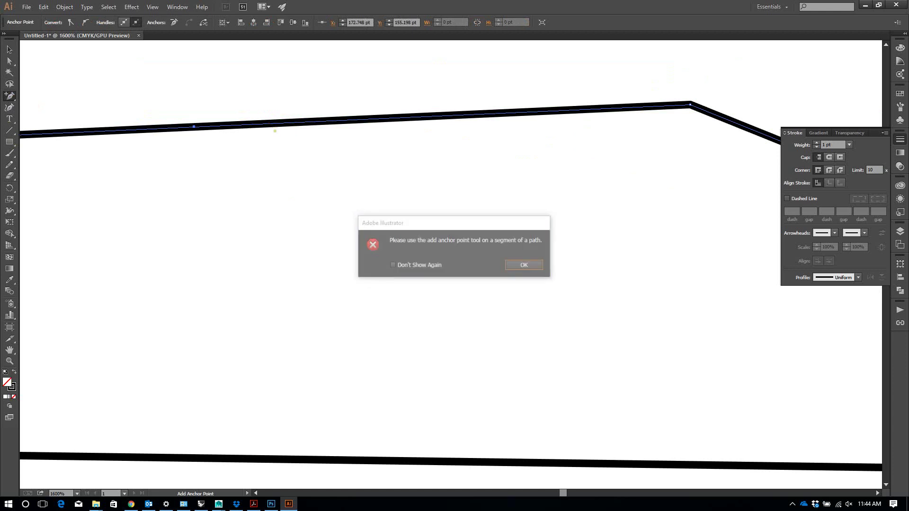
pyautogui.press('Return')
pyautogui.click(237, 124)
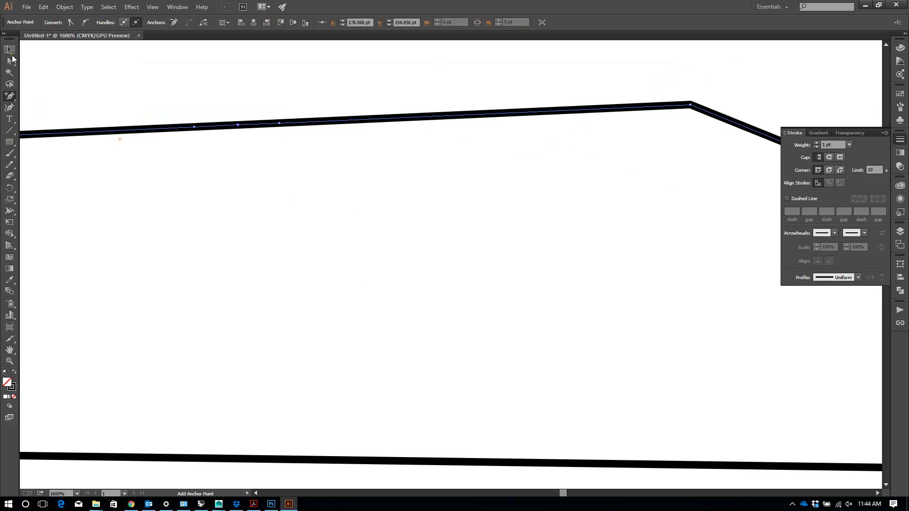
pyautogui.click(10, 61)
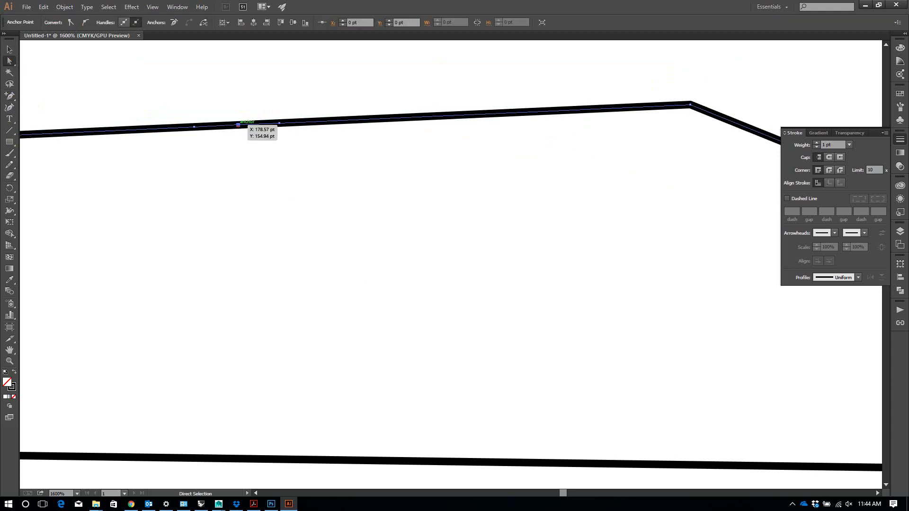
pyautogui.press('Delete')
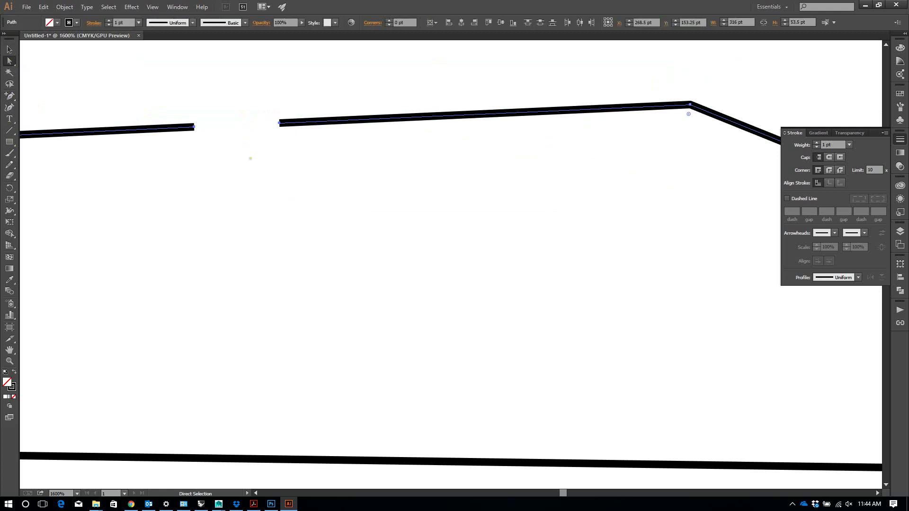
# Add an anchor point on the zigzag's first segment just before its first corner with the Add Anchor Point tool
pyautogui.hotkey('ctrl', '-')
pyautogui.hotkey('ctrl', '-')
pyautogui.hotkey('ctrl', '-')
pyautogui.hotkey('ctrl', '-')
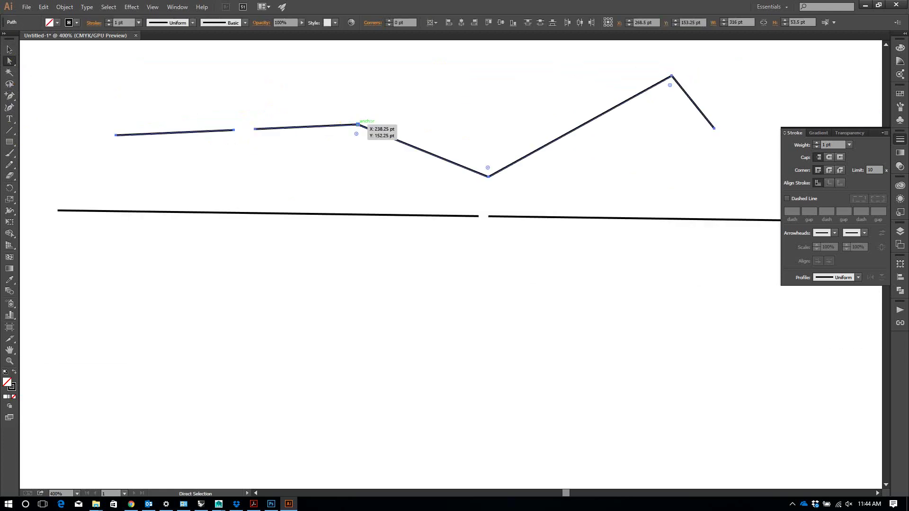
pyautogui.click(358, 125)
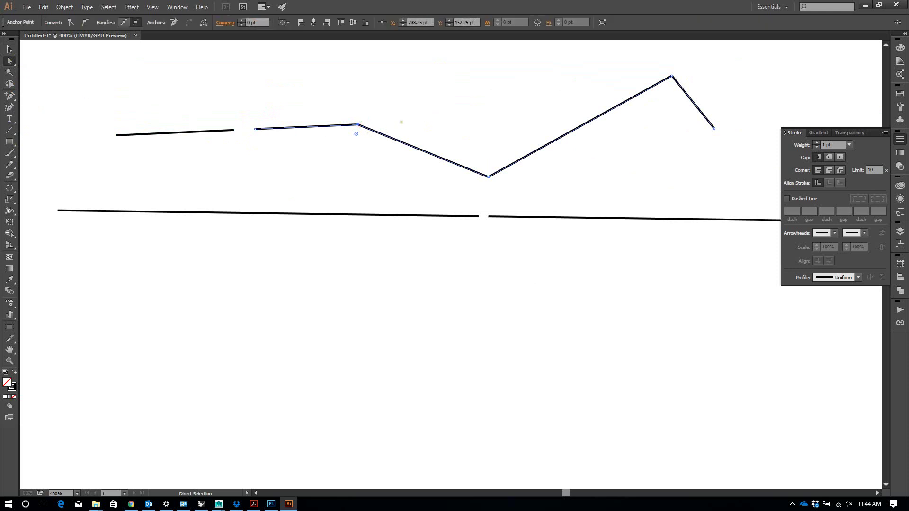
pyautogui.scroll(3, 377, 104)
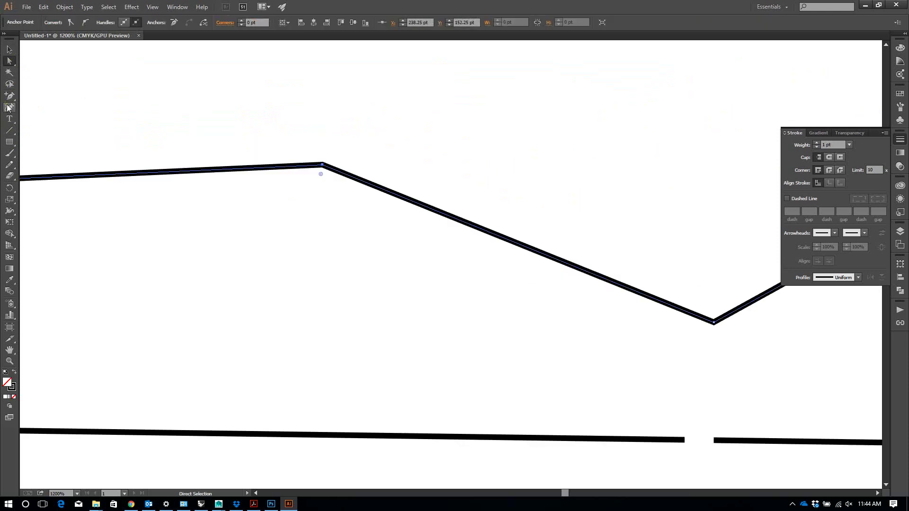
pyautogui.click(10, 97)
pyautogui.click(283, 166)
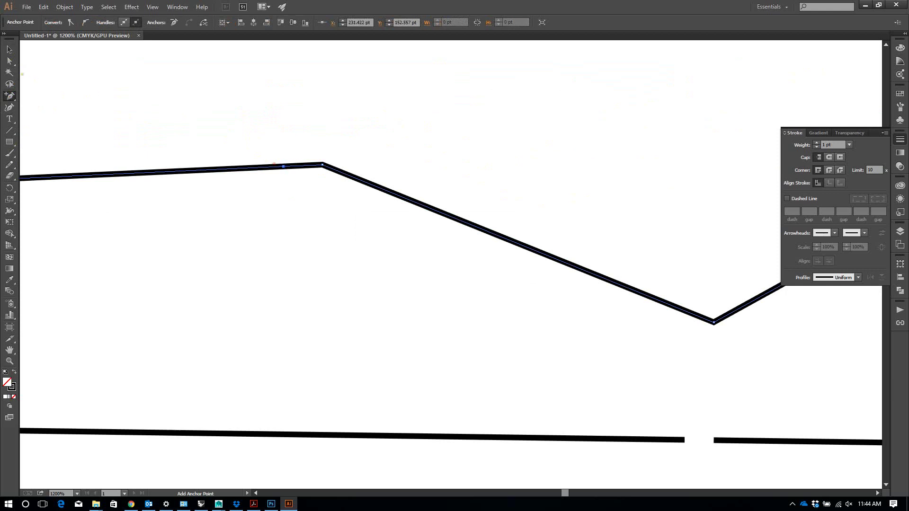
# Delete the zigzag's first corner anchor point with Direct Selection to remove the segments meeting there, and deselect the path
pyautogui.click(10, 61)
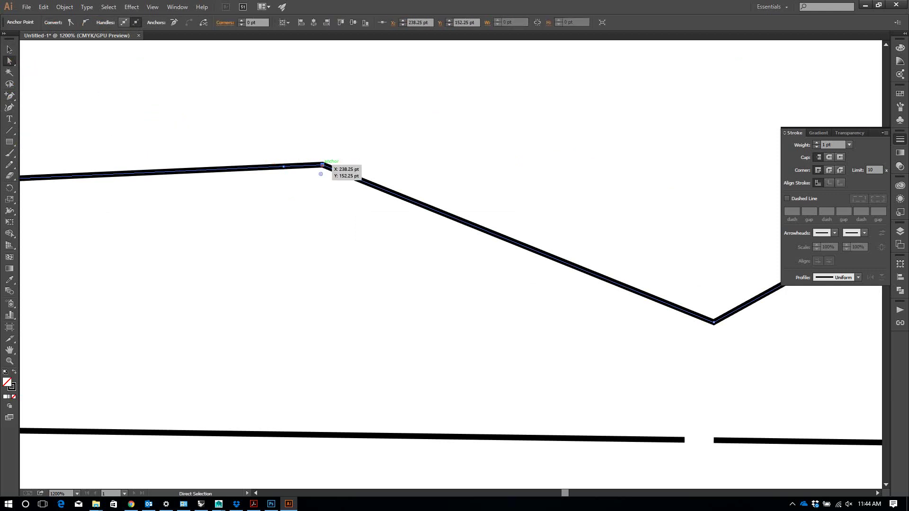
pyautogui.press('Delete')
pyautogui.hotkey('ctrl', 'z')
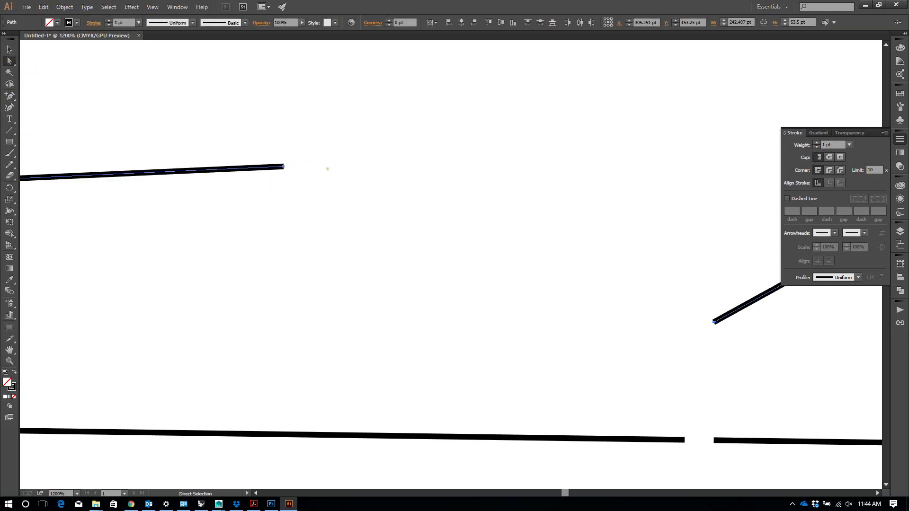
pyautogui.keyDown('alt'); pyautogui.scroll(-2, 564, 175); pyautogui.keyUp('alt')
pyautogui.keyDown('alt'); pyautogui.scroll(2, 518, 182); pyautogui.keyUp('alt')
pyautogui.click(478, 184)
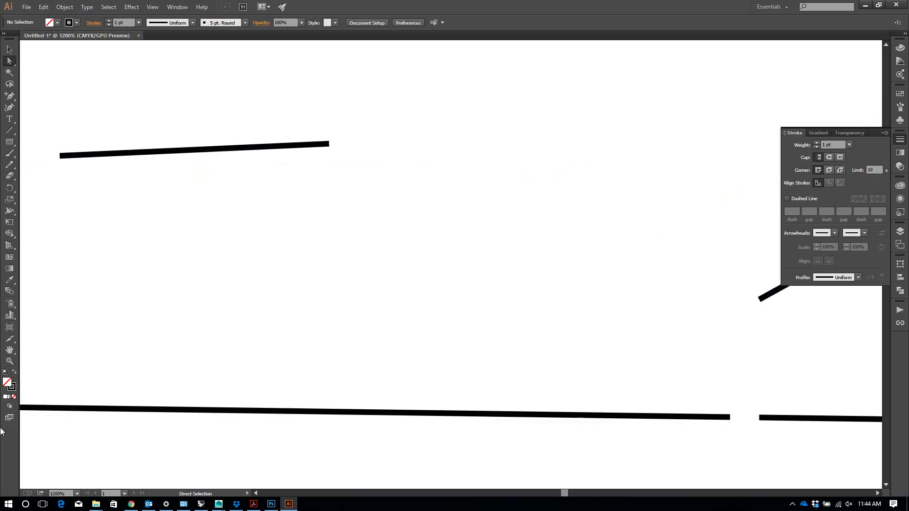
# Draw a slice 2 pt wide and 12 pt high across the short line left after the gap with the Slice tool
pyautogui.click(9, 340)
pyautogui.click(20, 342)
pyautogui.moveTo(174, 112); pyautogui.dragTo(185, 180)
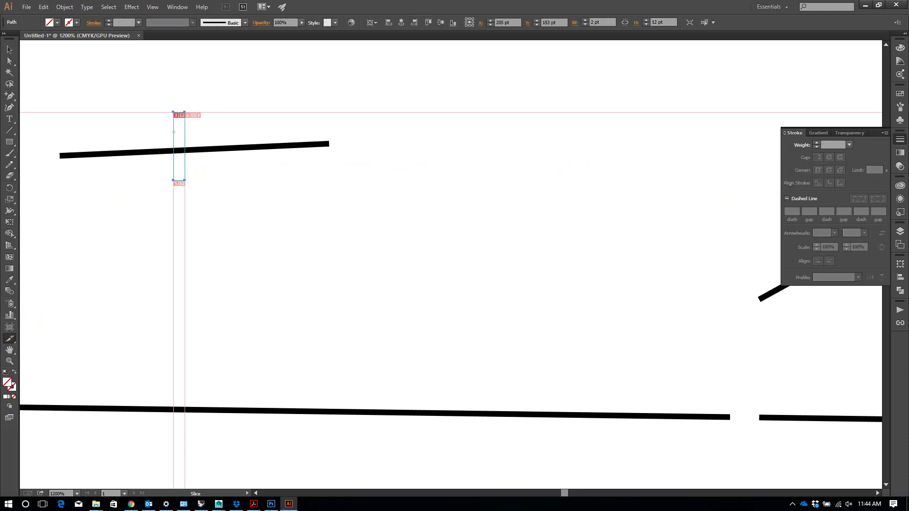
# Try to erase a gap in the short line with the Eraser tool, sweeping across it where the slice is
pyautogui.scroll(2, 450, 284)
pyautogui.click(10, 177)
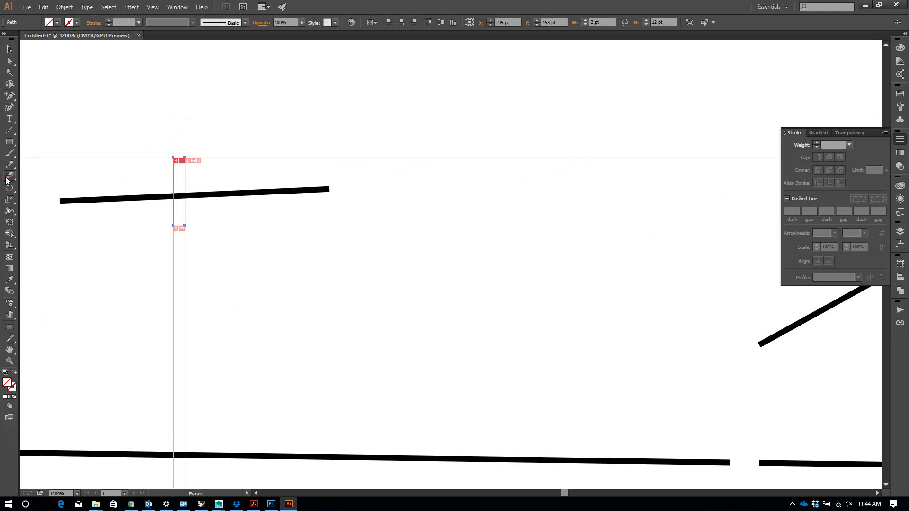
pyautogui.click(10, 176)
pyautogui.click(47, 176)
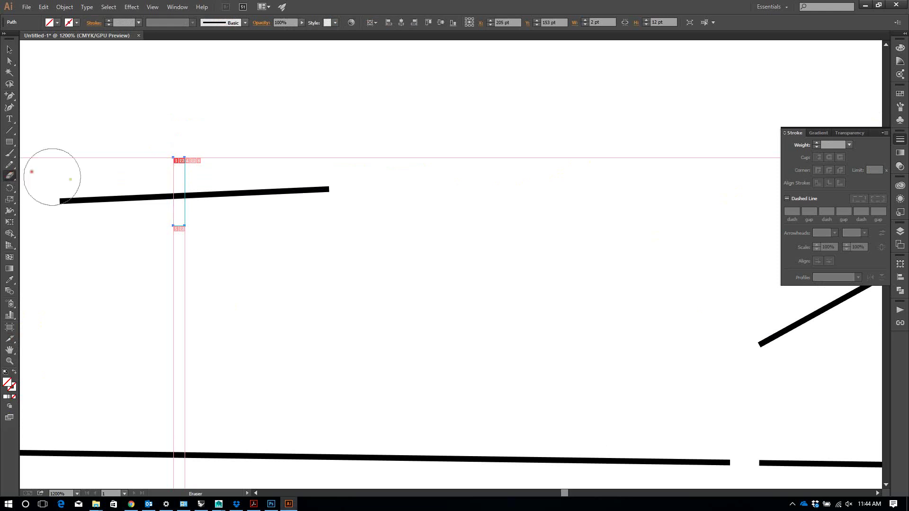
pyautogui.moveTo(159, 187); pyautogui.dragTo(142, 238)
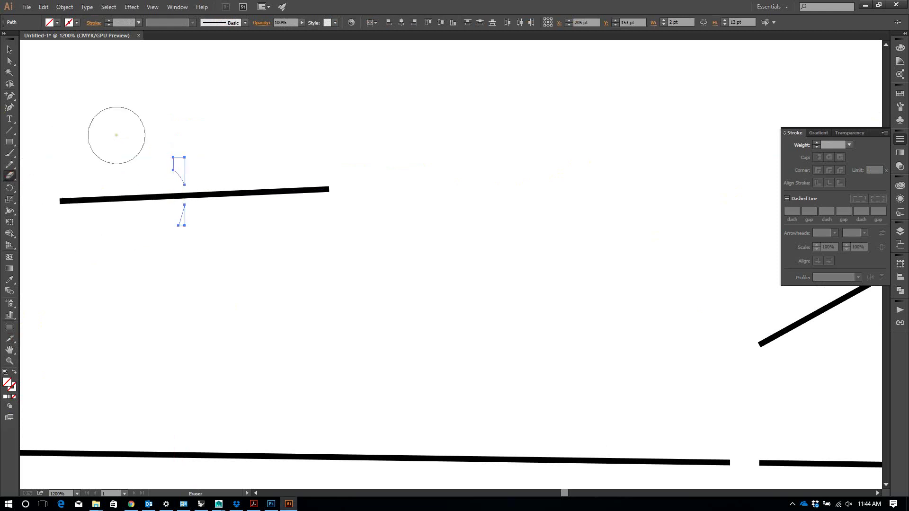
# Select the short line, erase its right end and cut a gap near its middle with the Eraser tool
pyautogui.moveTo(7, 42); pyautogui.dragTo(7, 45)
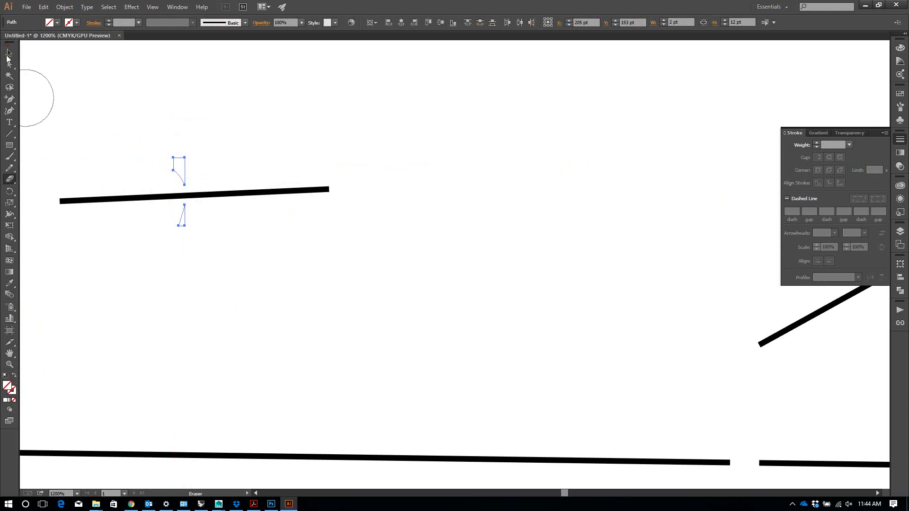
pyautogui.click(9, 52)
pyautogui.moveTo(275, 158); pyautogui.dragTo(240, 217)
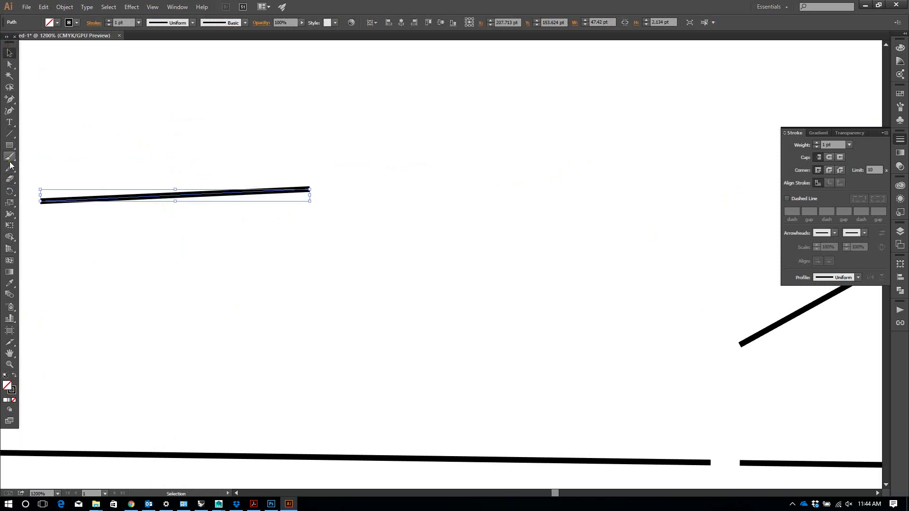
pyautogui.click(9, 179)
pyautogui.moveTo(272, 182)
pyautogui.mouseDown()
pyautogui.moveTo(268, 216)
pyautogui.moveTo(243, 215)
pyautogui.mouseUp()
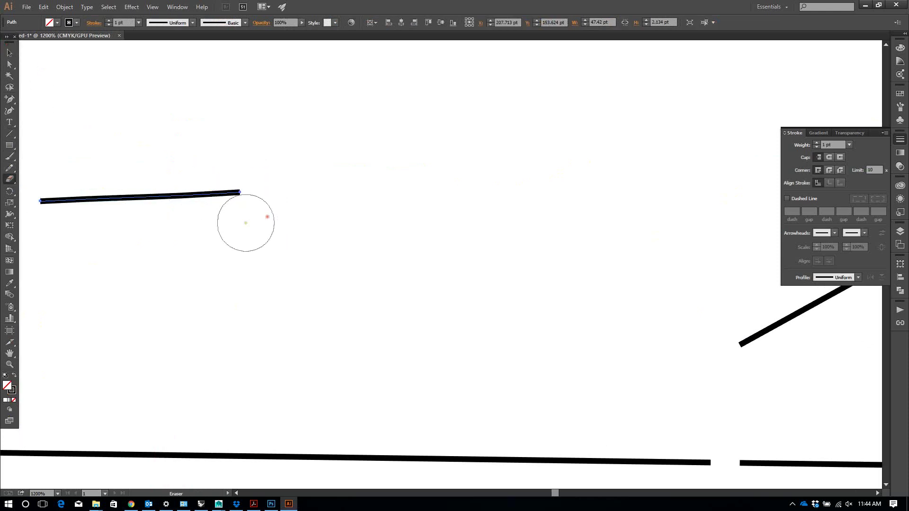
pyautogui.moveTo(156, 197); pyautogui.dragTo(150, 244)
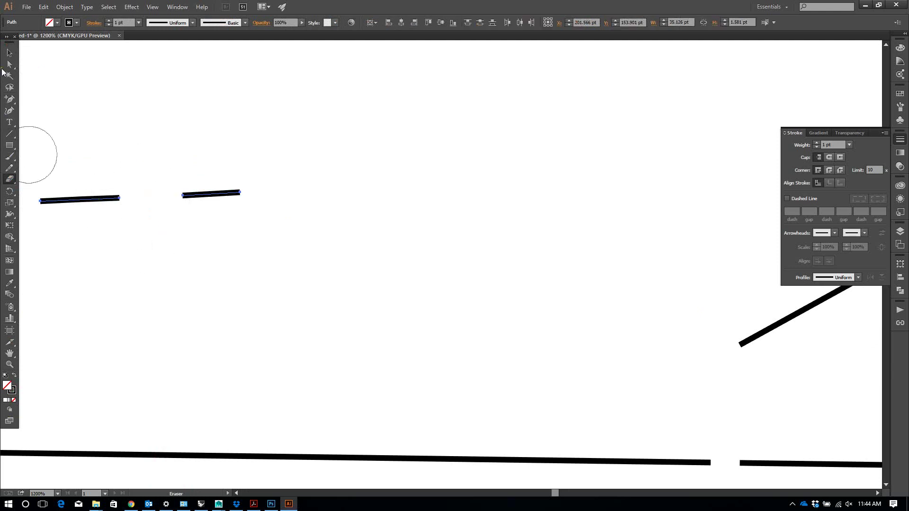
# Select all the practice lines and slice remnants on the artboard and delete them
pyautogui.click(9, 52)
pyautogui.click(168, 77)
pyautogui.moveTo(333, 143); pyautogui.dragTo(66, 284)
pyautogui.scroll(-5, 284, 177)
pyautogui.moveTo(533, 295); pyautogui.dragTo(161, 165)
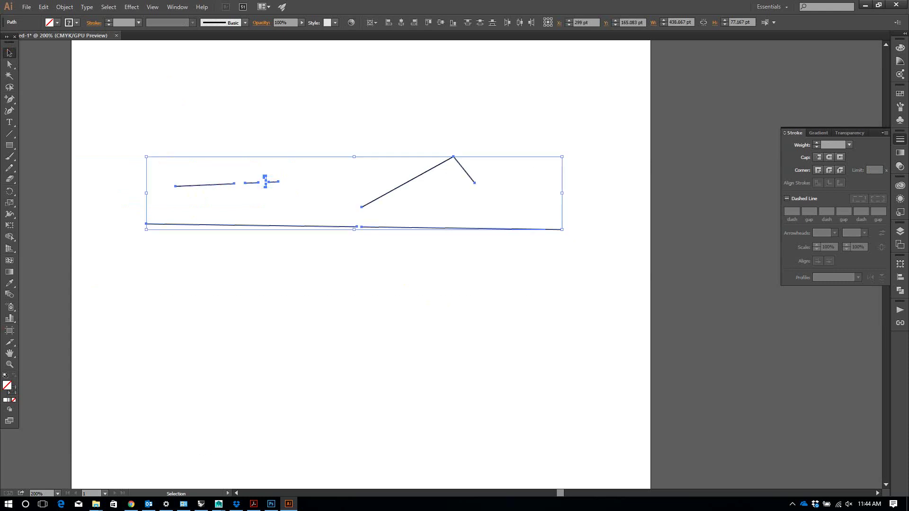
pyautogui.press('Delete')
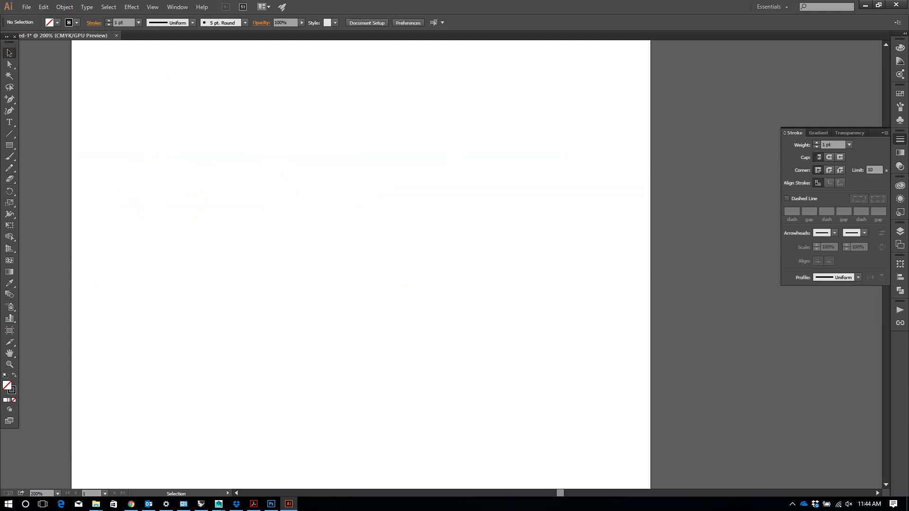